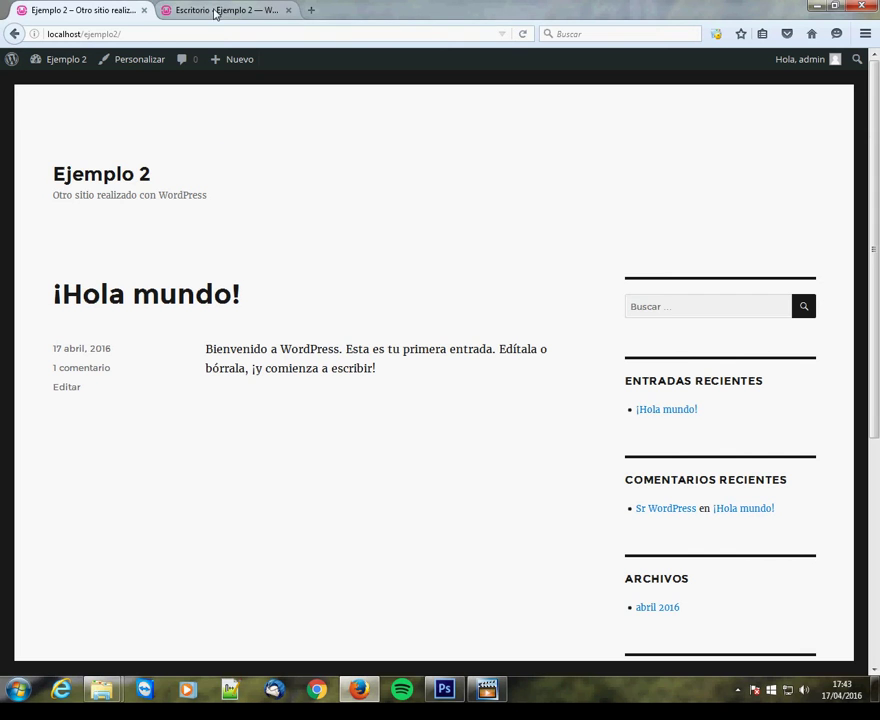
# Step: View the Ejemplo 2 dashboard and front page, and switch from the browser to the desktop
pyautogui.click(229, 14)
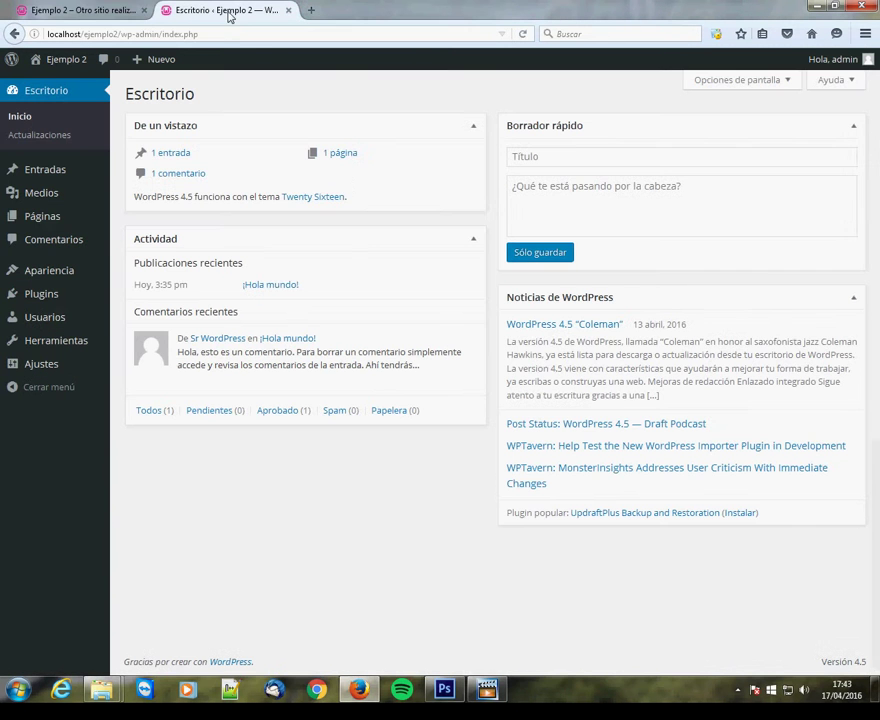
pyautogui.click(76, 10)
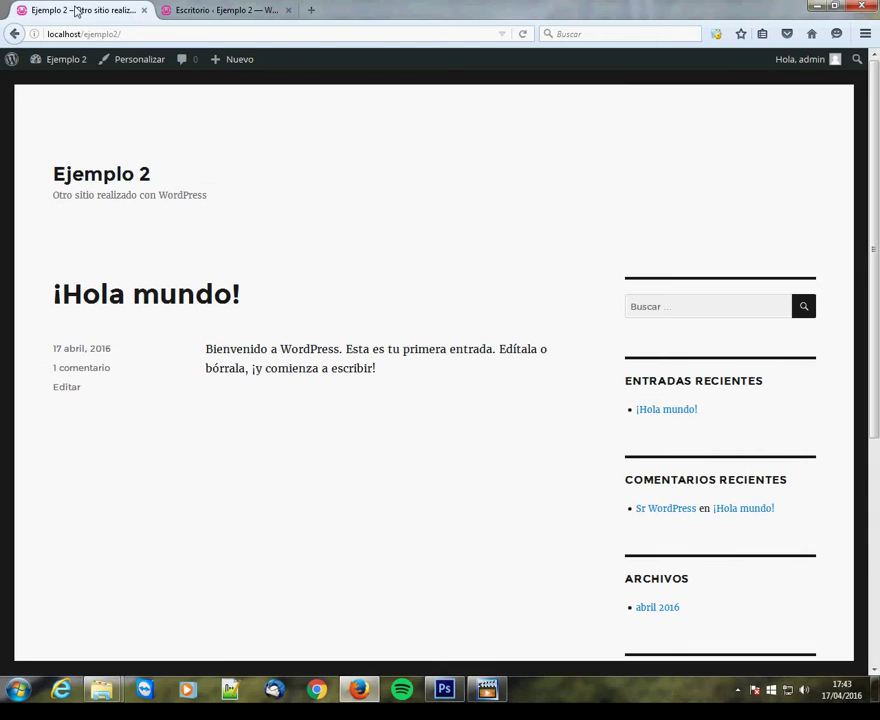
pyautogui.click(813, 8)
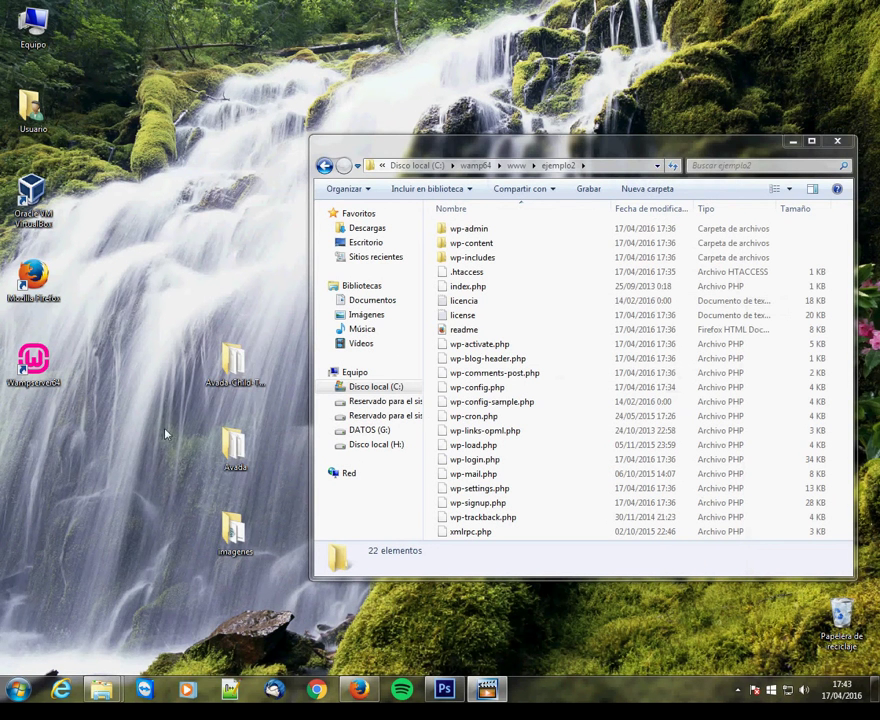
# Step: Place the Avada folder directly above the Avada-Child-Theme folder on the desktop
pyautogui.moveTo(233, 447); pyautogui.dragTo(228, 305)
pyautogui.press('Down')
pyautogui.click(238, 296)
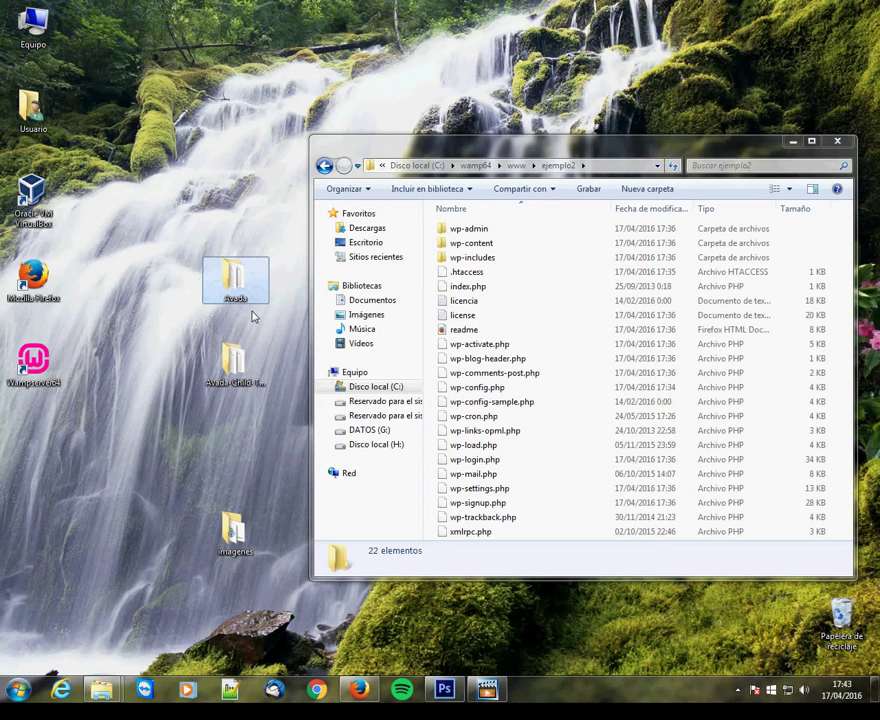
pyautogui.click(251, 390)
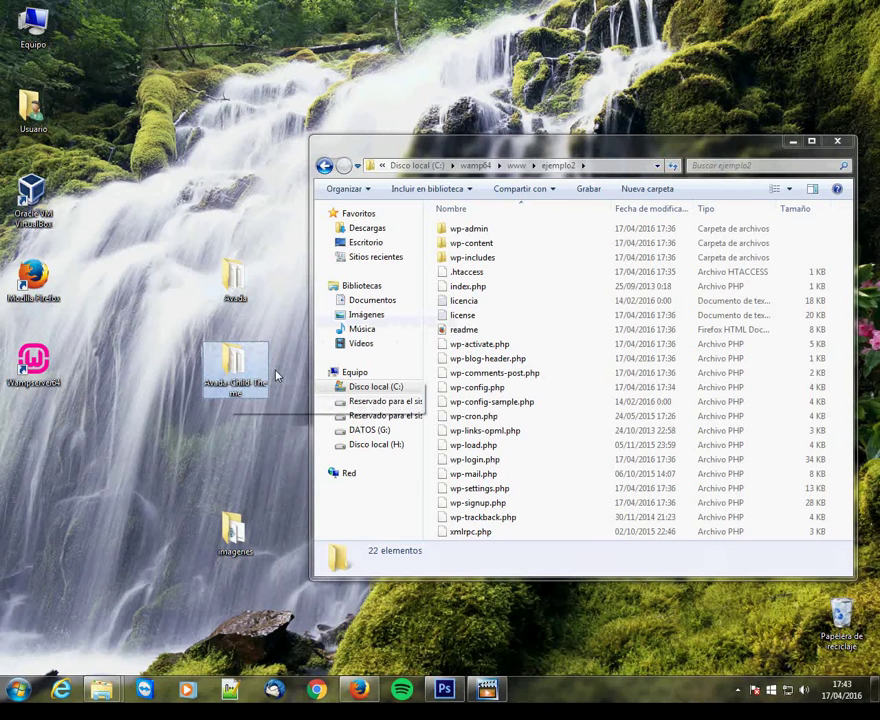
# Step: Move the Avada and Avada-Child-Theme folders from the desktop into the ejemplo2 site's wp-content\themes folder
pyautogui.click(472, 244)
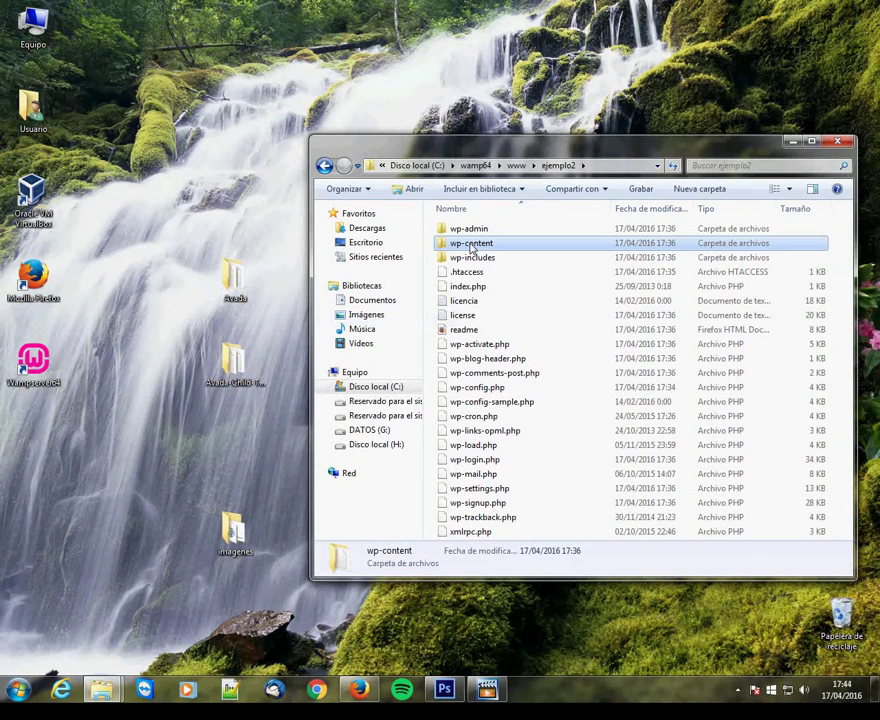
pyautogui.doubleClick(472, 244)
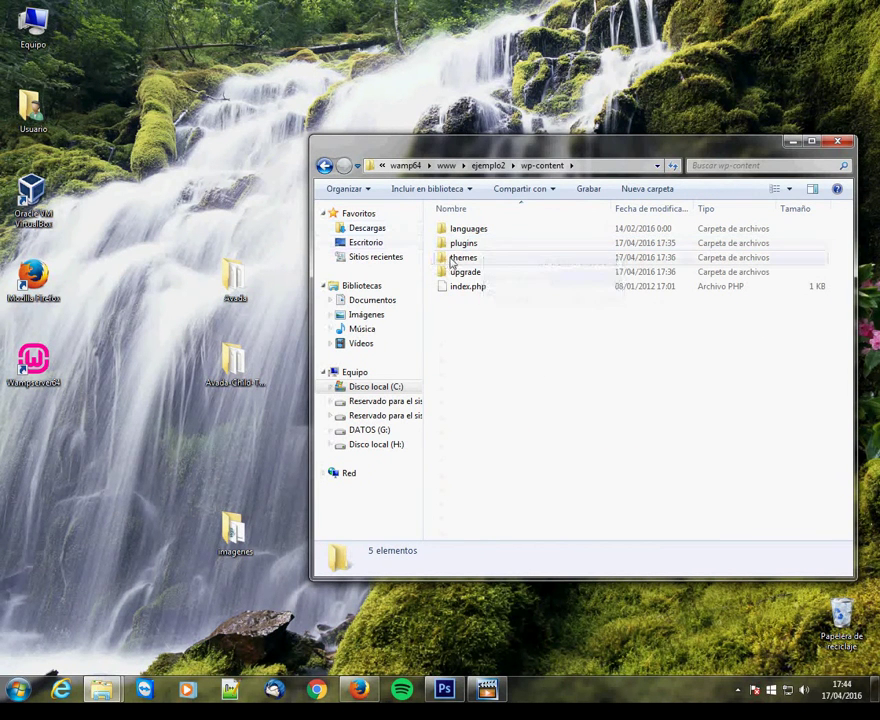
pyautogui.doubleClick(460, 259)
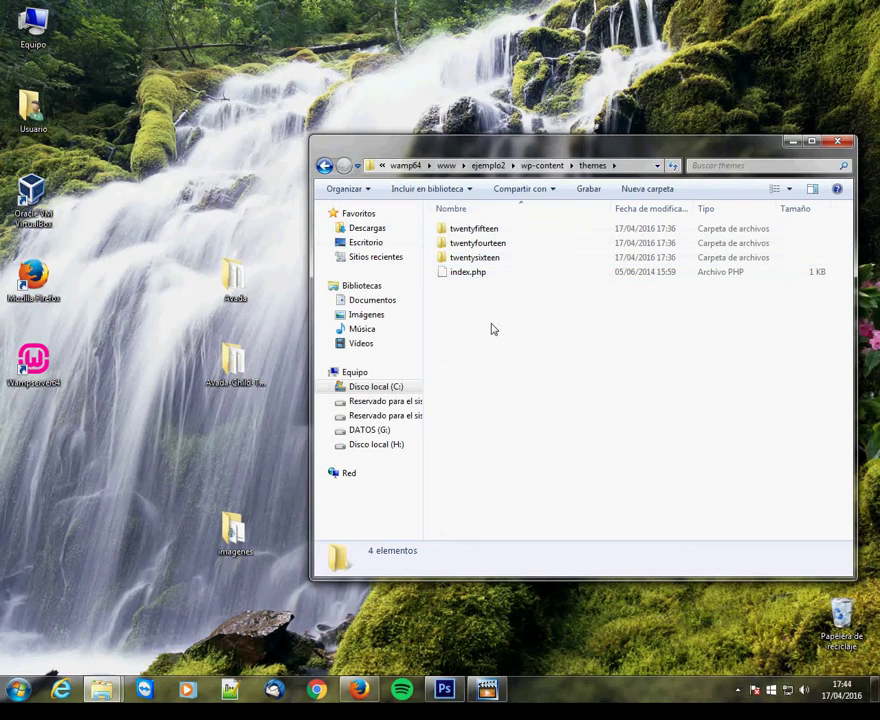
pyautogui.moveTo(187, 247); pyautogui.dragTo(532, 373)
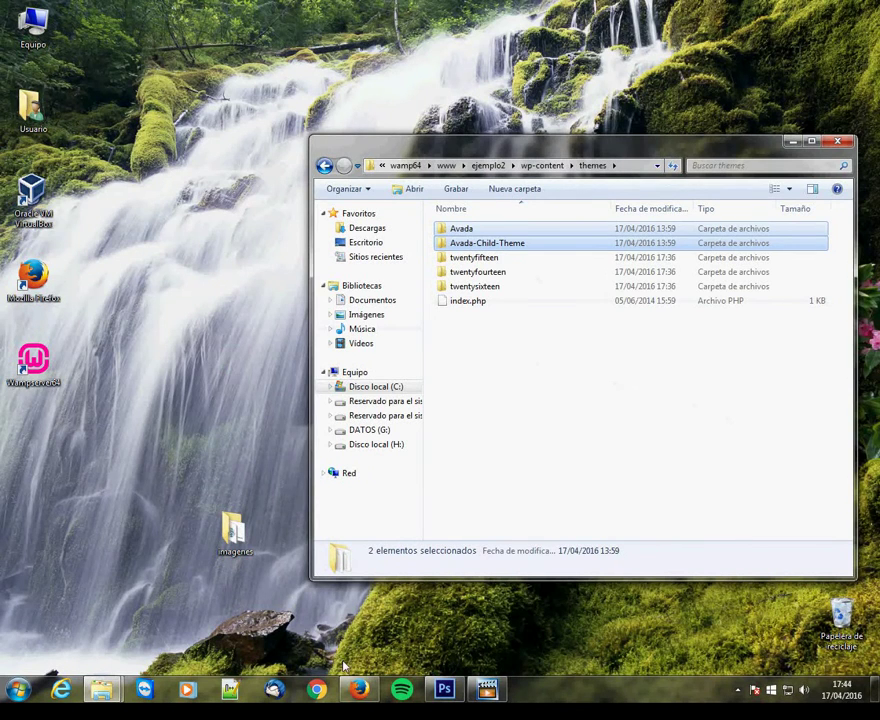
# Step: Switch to Firefox and activate the Avada Child theme in the Ejemplo 2 site's admin area
pyautogui.click(362, 691)
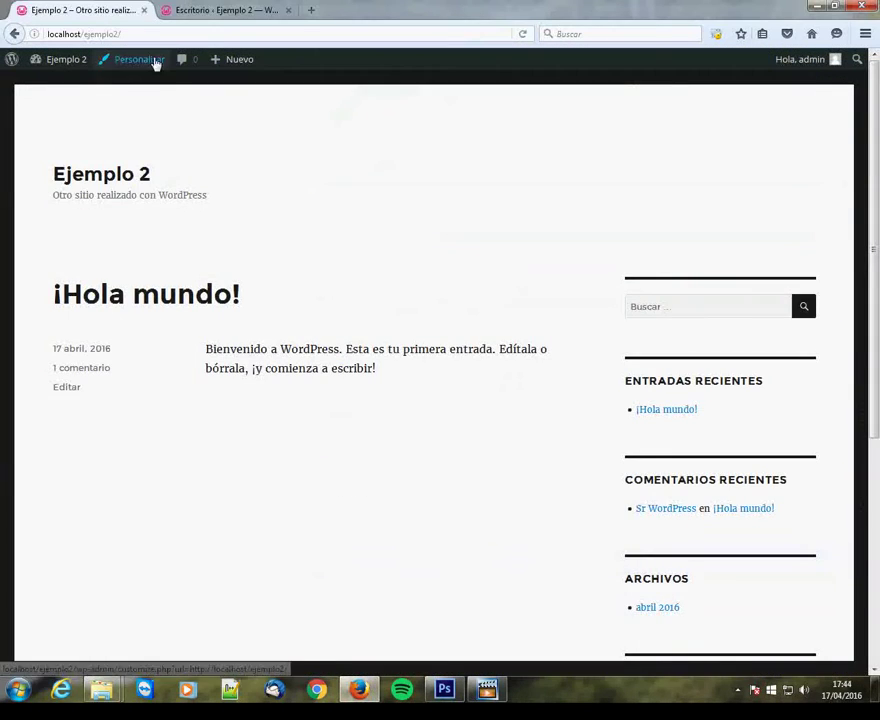
pyautogui.click(203, 9)
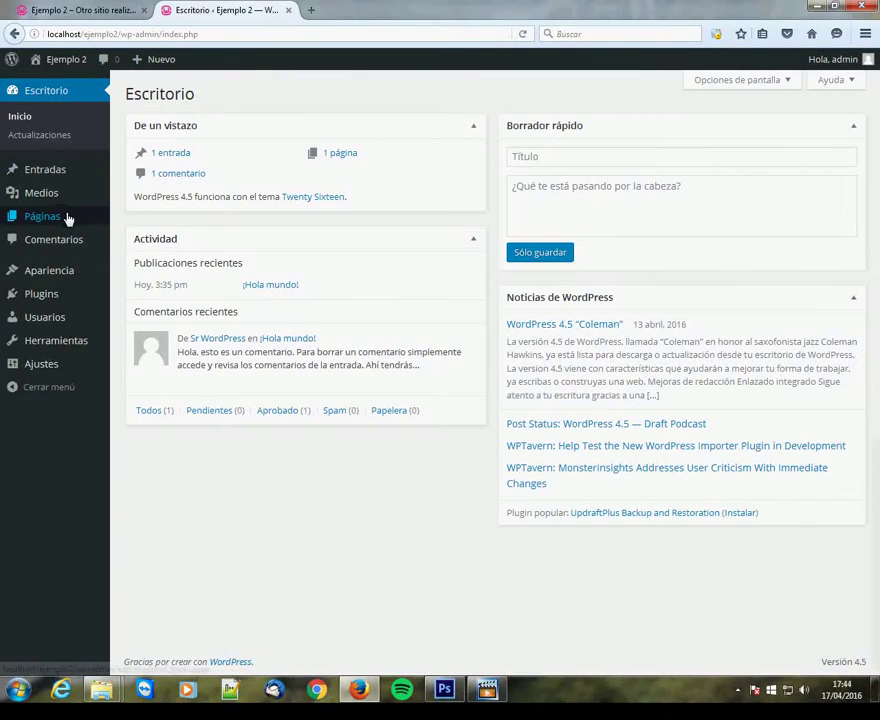
pyautogui.moveTo(74, 277)
pyautogui.click(161, 281)
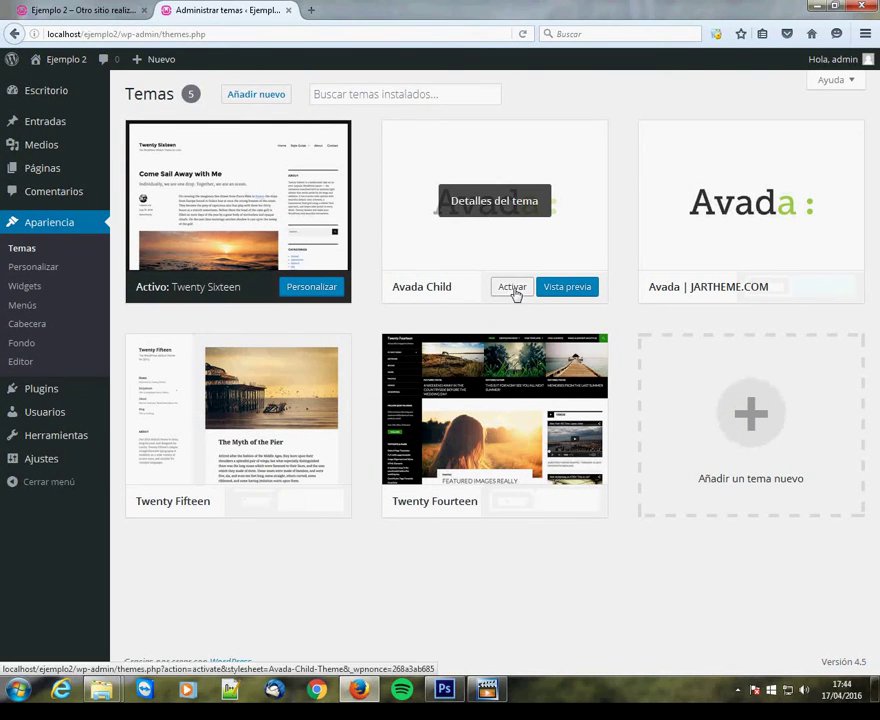
pyautogui.click(513, 288)
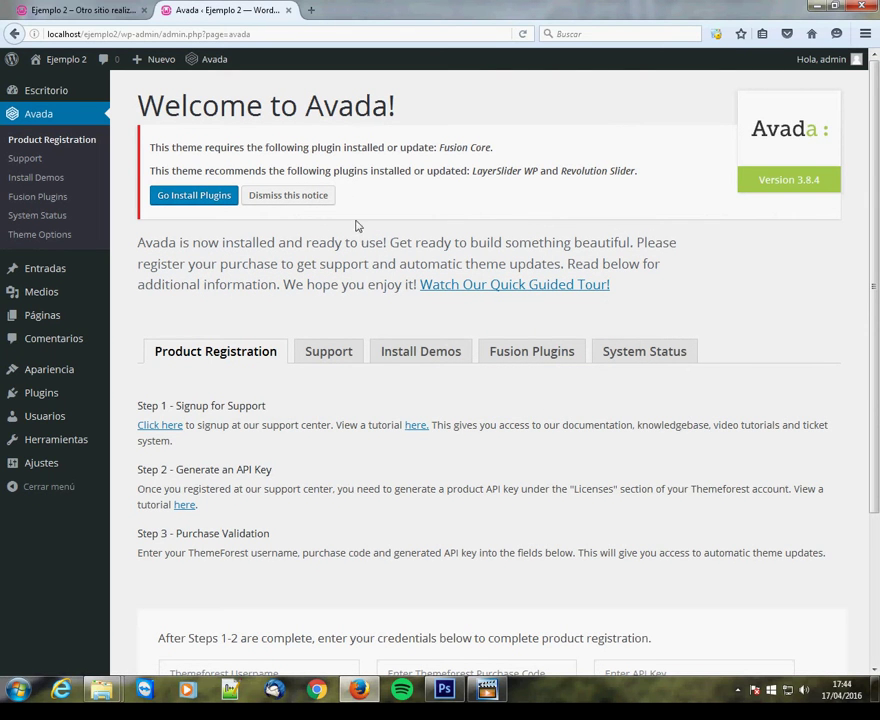
# Step: Install and activate the required Fusion Core plugin from Avada's bundled plugins
pyautogui.click(201, 197)
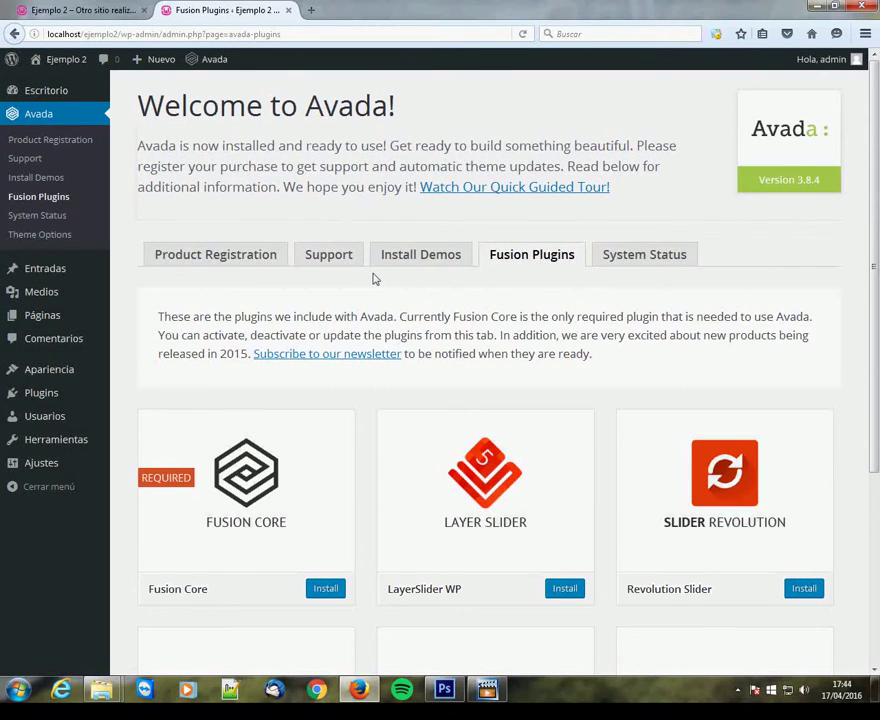
pyautogui.scroll(-3, 373, 275)
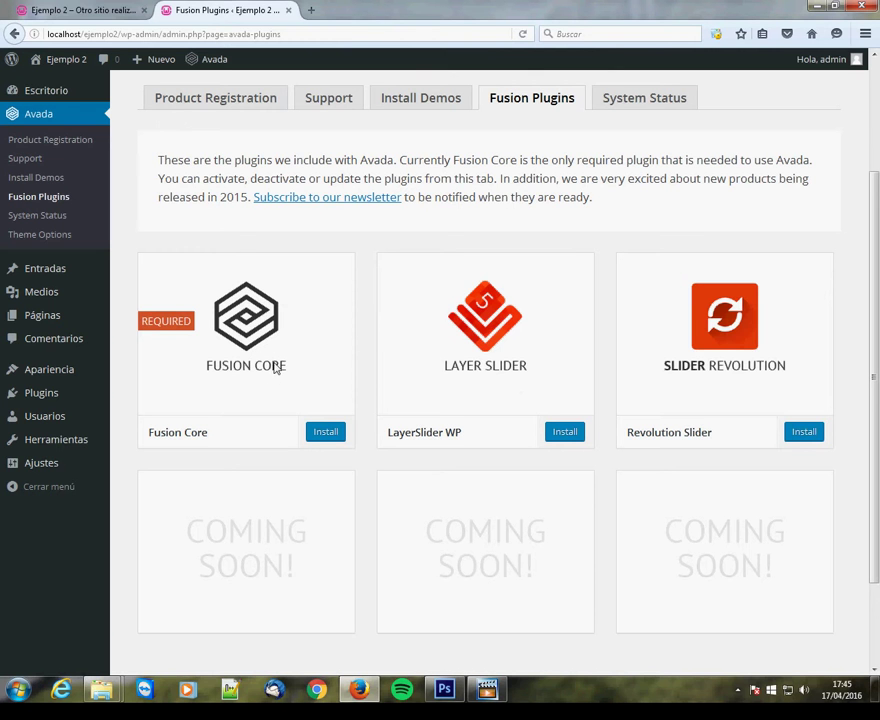
pyautogui.click(325, 432)
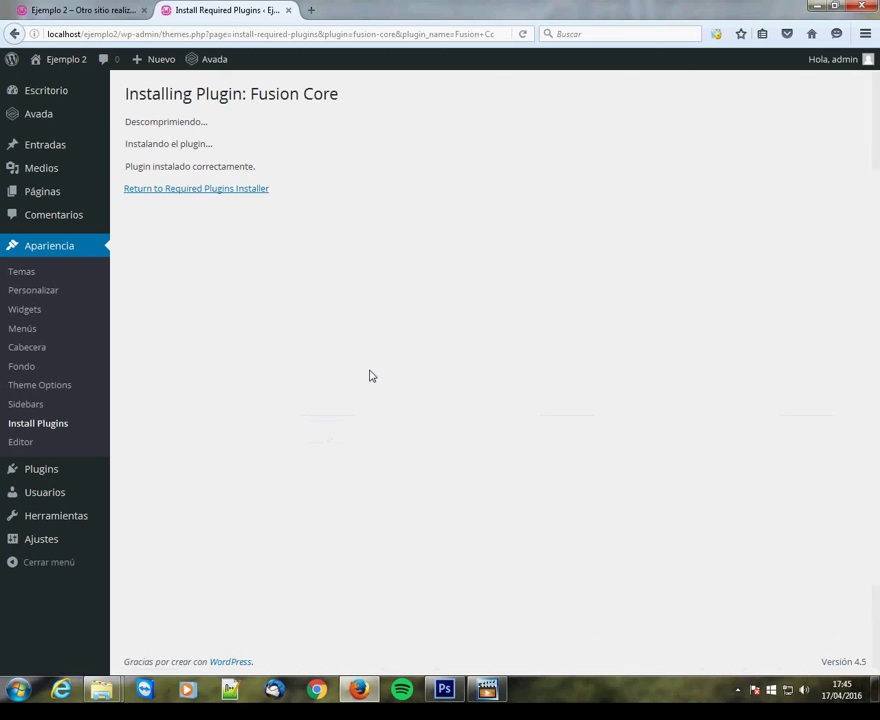
pyautogui.click(228, 189)
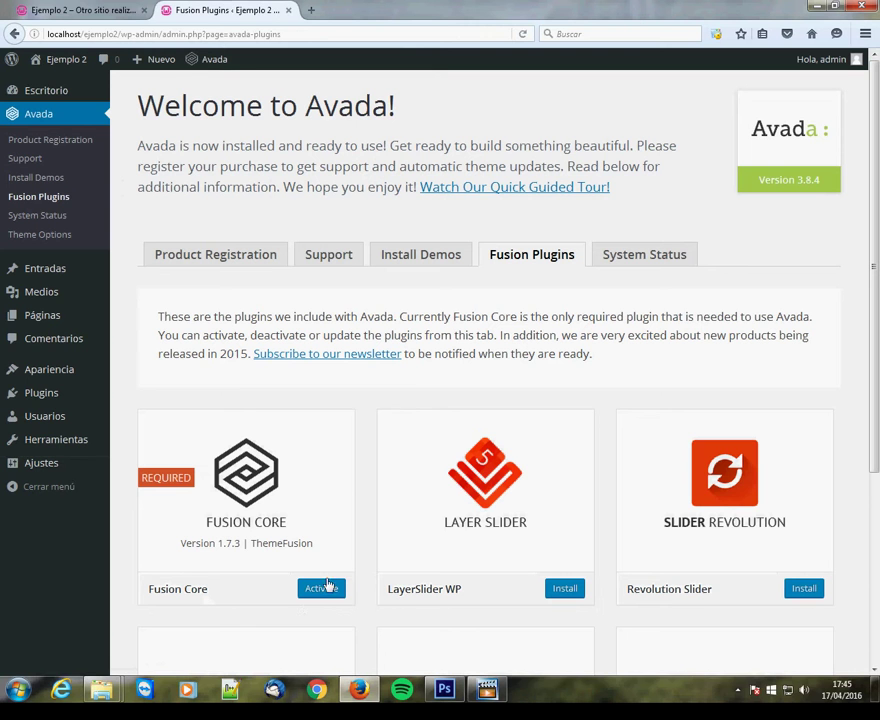
pyautogui.click(326, 587)
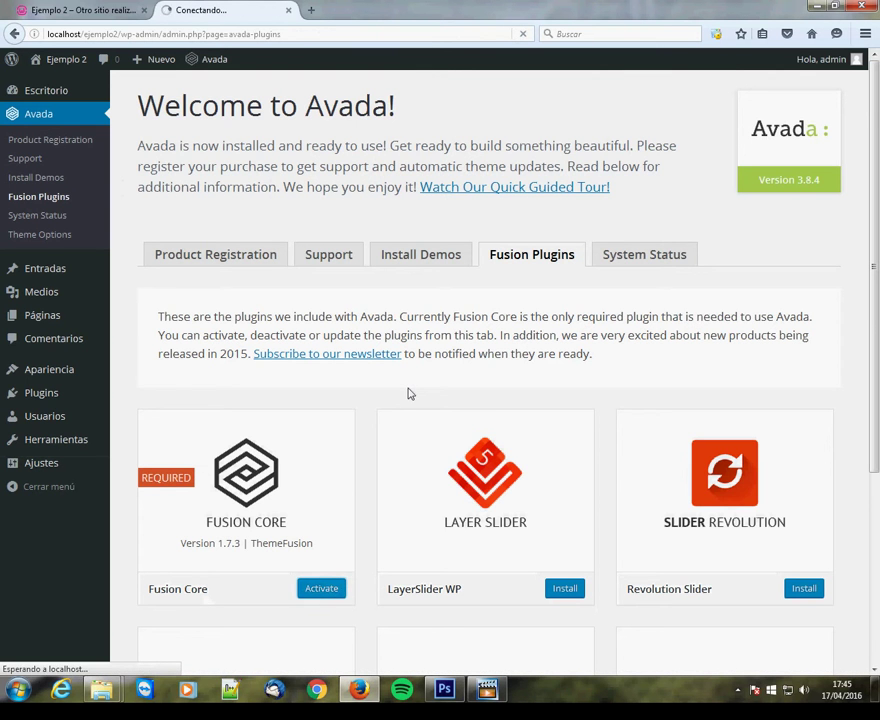
# Step: Install and activate the LayerSlider WP plugin from Avada's bundled plugins
pyautogui.scroll(-2, 565, 535)
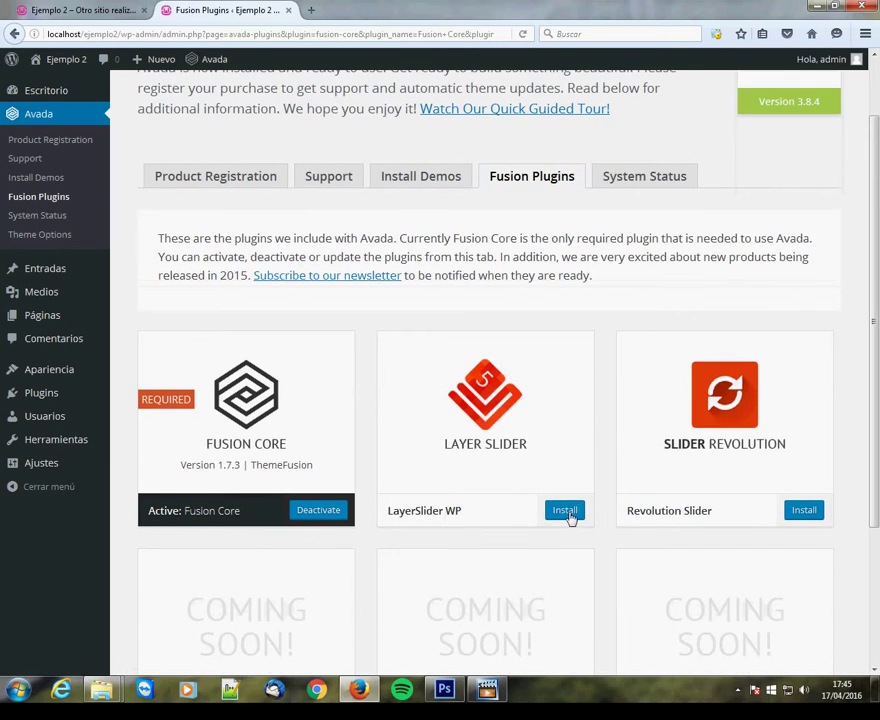
pyautogui.click(568, 515)
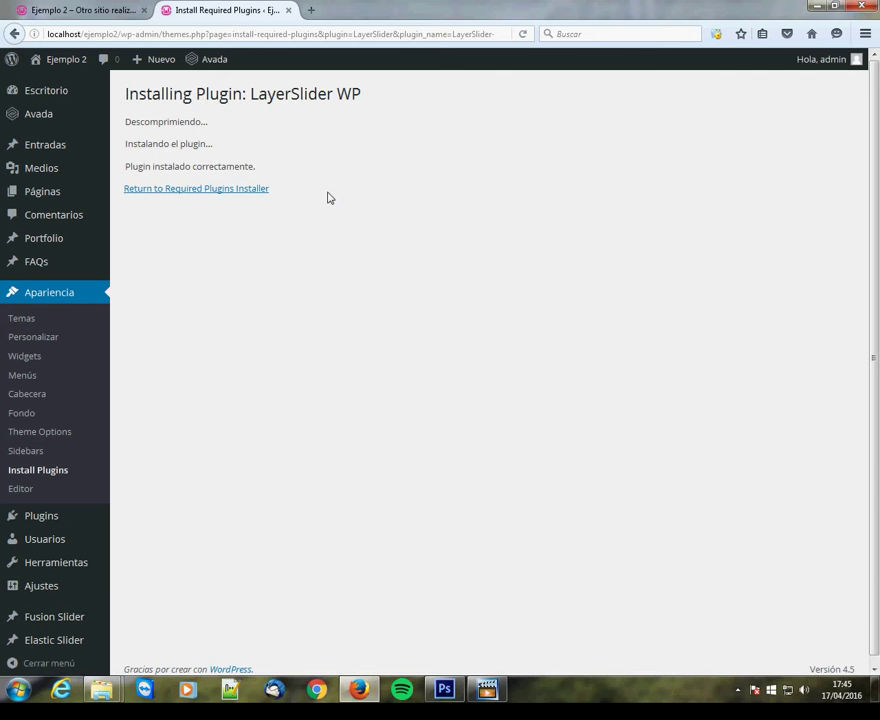
pyautogui.click(185, 189)
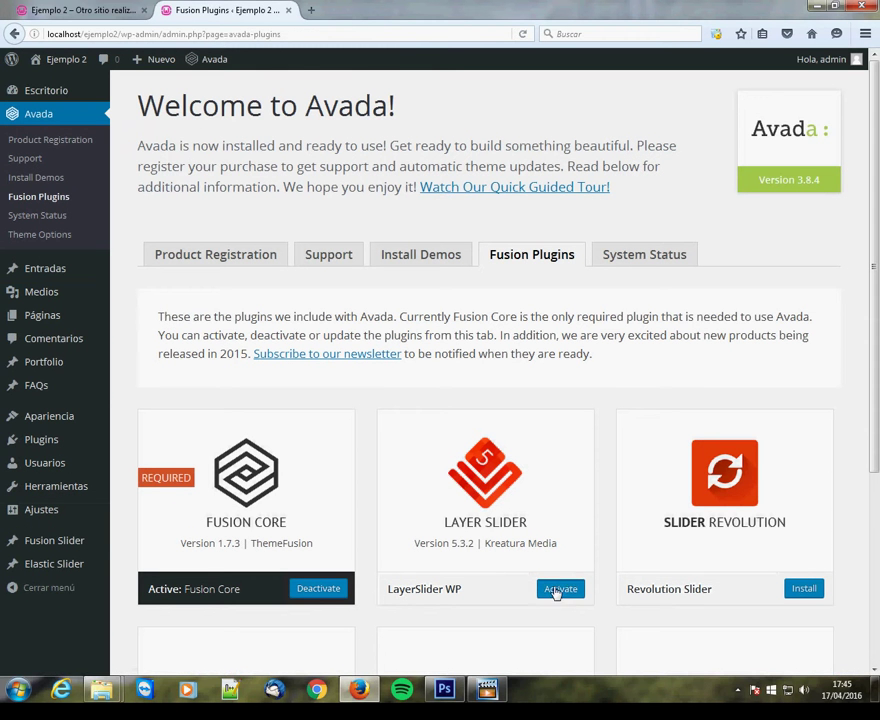
pyautogui.click(558, 589)
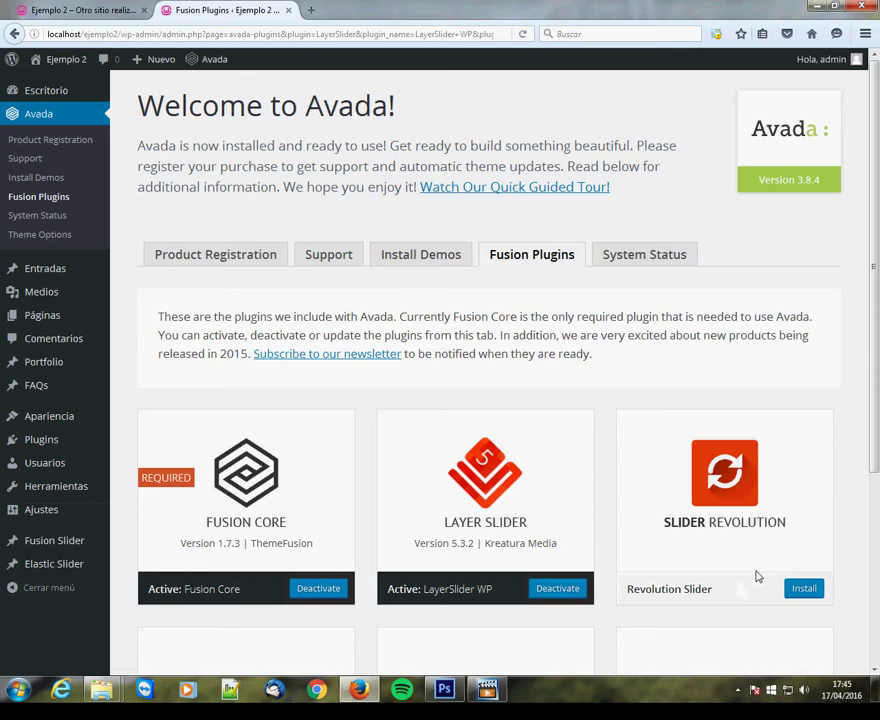
# Step: Install and activate the Revolution Slider plugin from Avada's bundled plugins
pyautogui.click(801, 591)
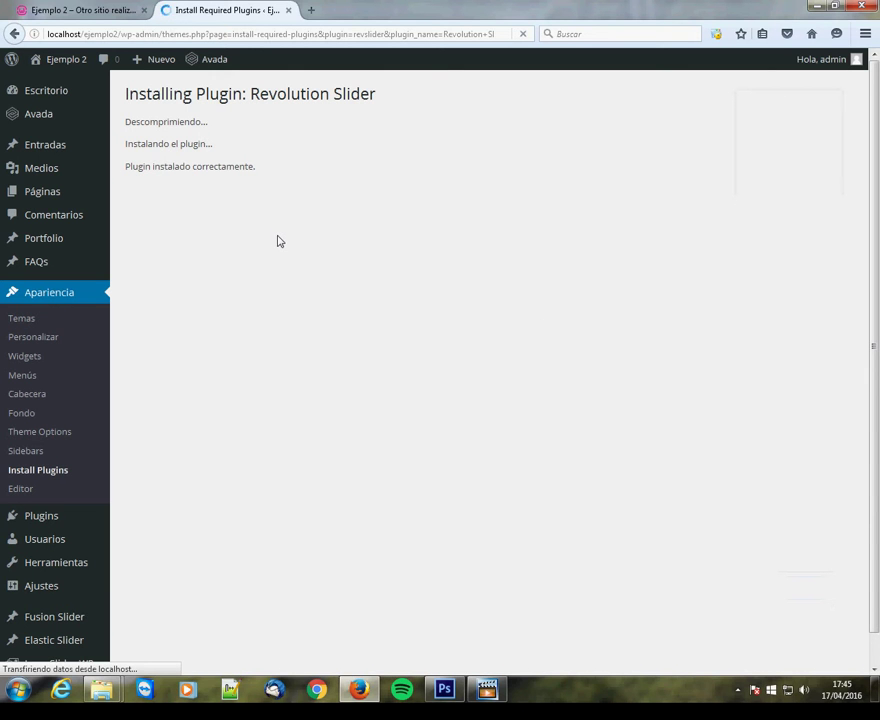
pyautogui.click(225, 190)
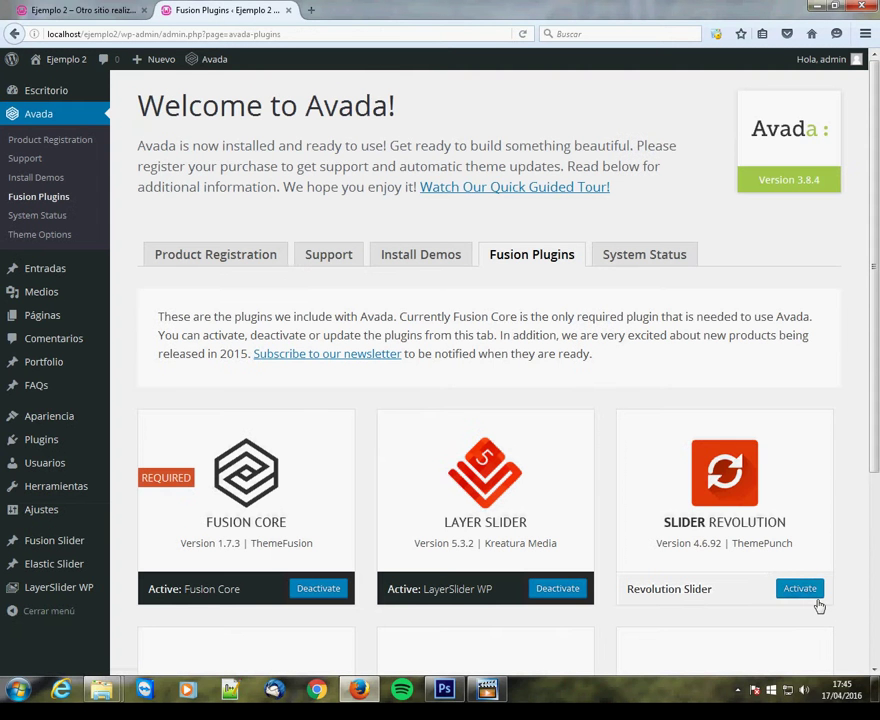
pyautogui.click(805, 593)
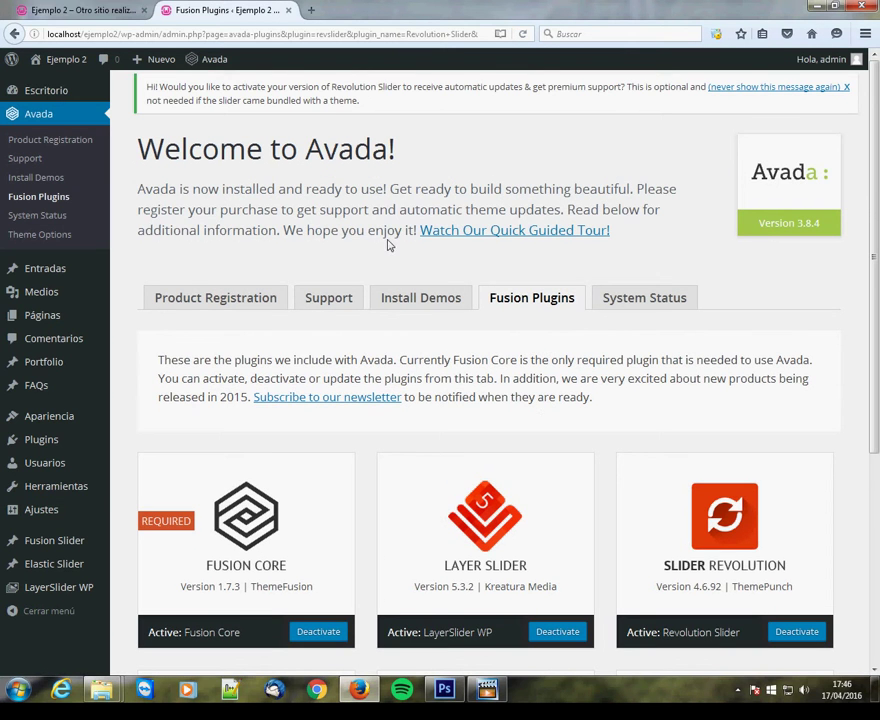
# Step: Reload the Ejemplo 2 front page to check its appearance with the activated theme, and return to the admin area
pyautogui.click(92, 12)
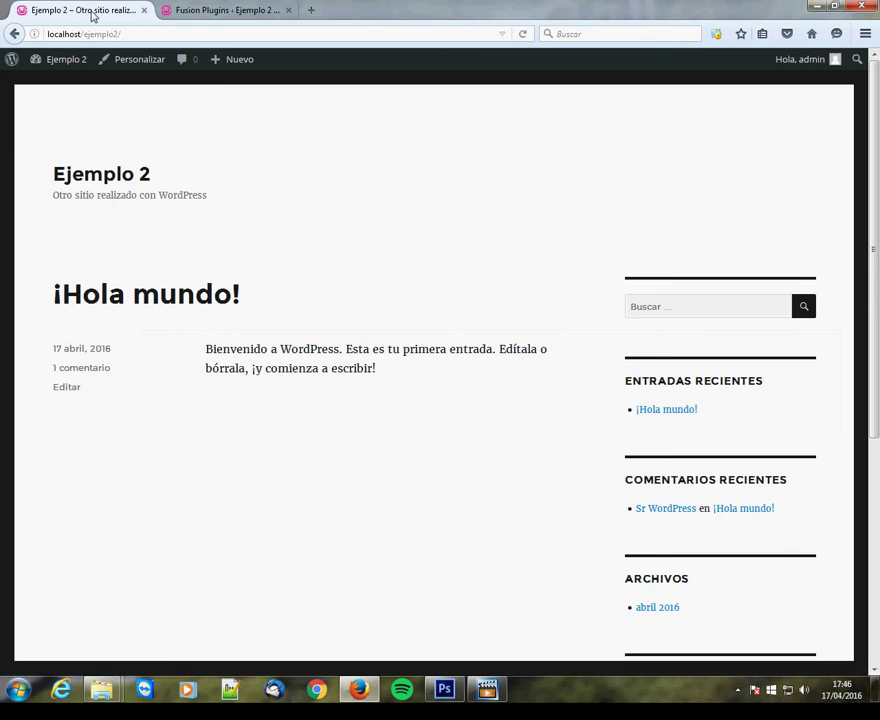
pyautogui.press('F5')
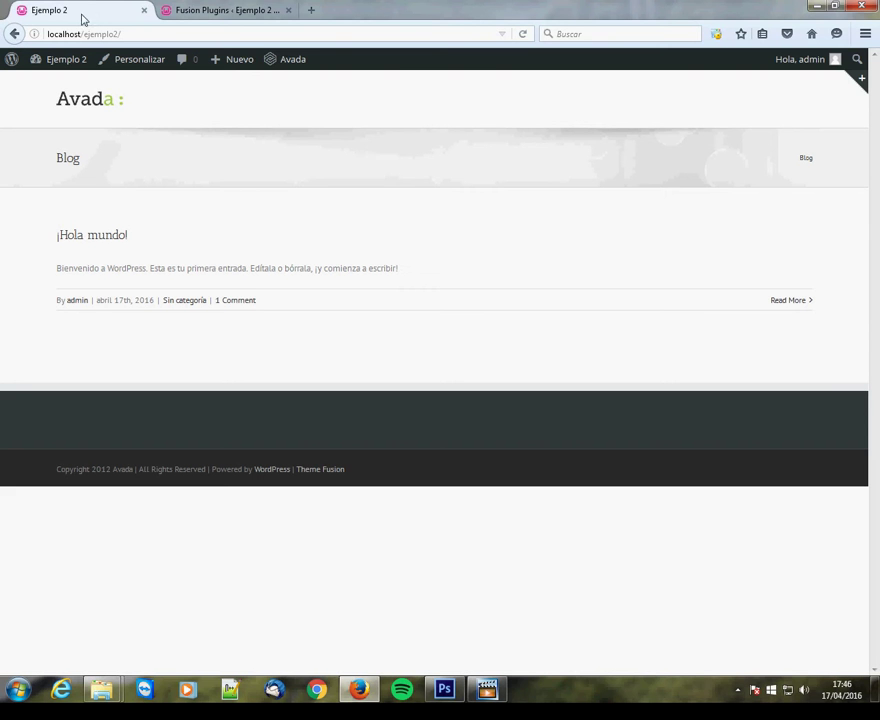
pyautogui.click(182, 12)
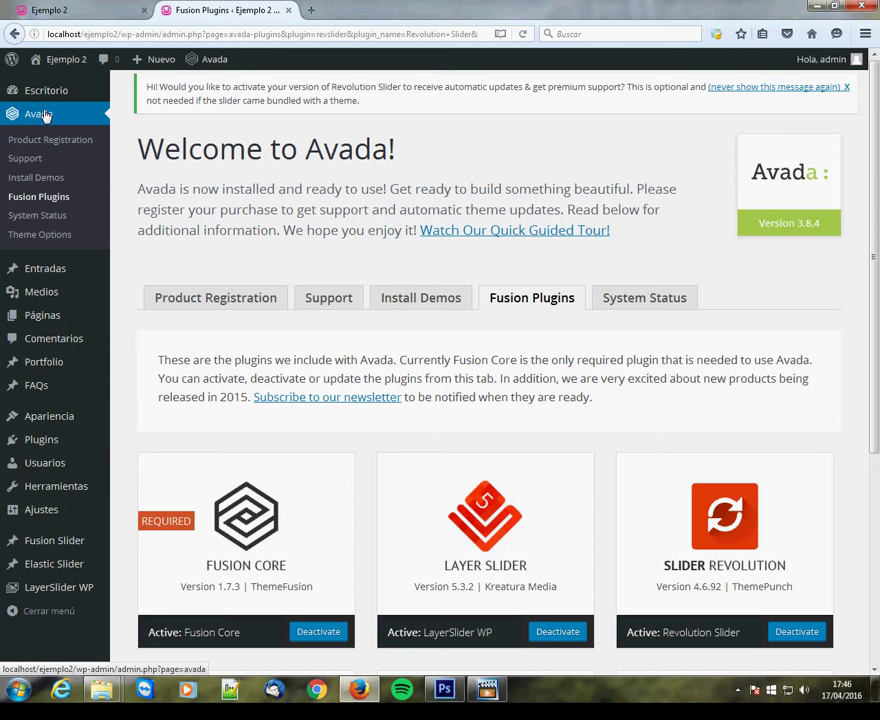
# Step: Open Avada's Theme Options and compare them briefly with the site's front page
pyautogui.scroll(-3, 411, 273)
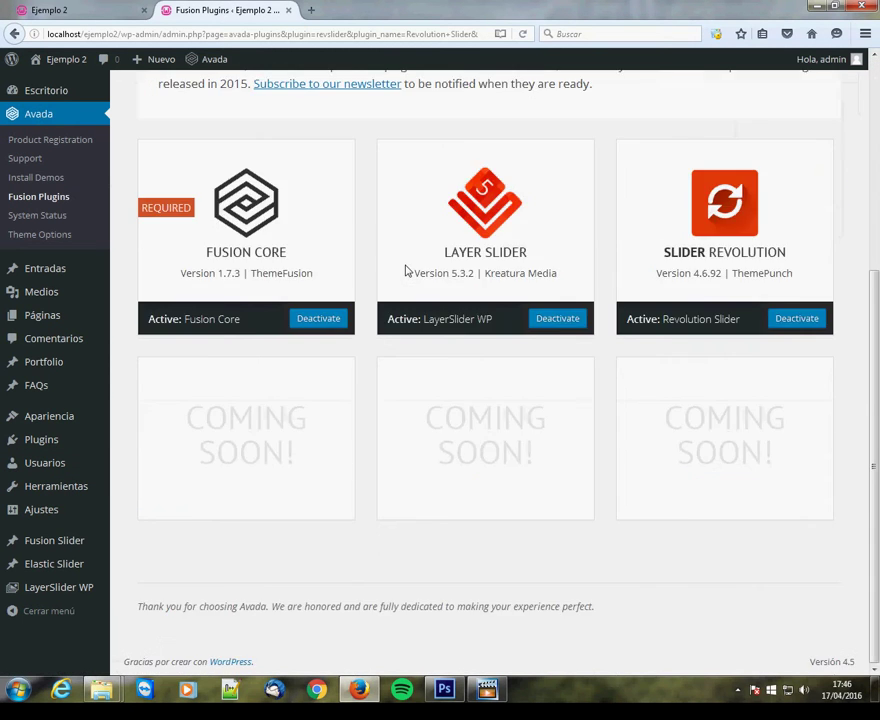
pyautogui.scroll(4, 407, 269)
pyautogui.moveTo(103, 102)
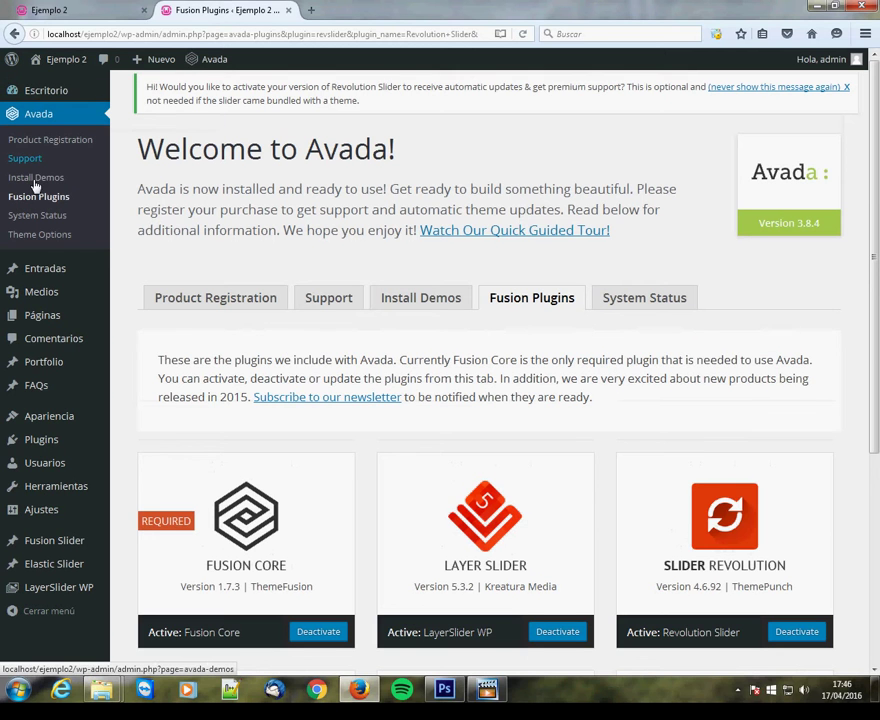
pyautogui.click(40, 234)
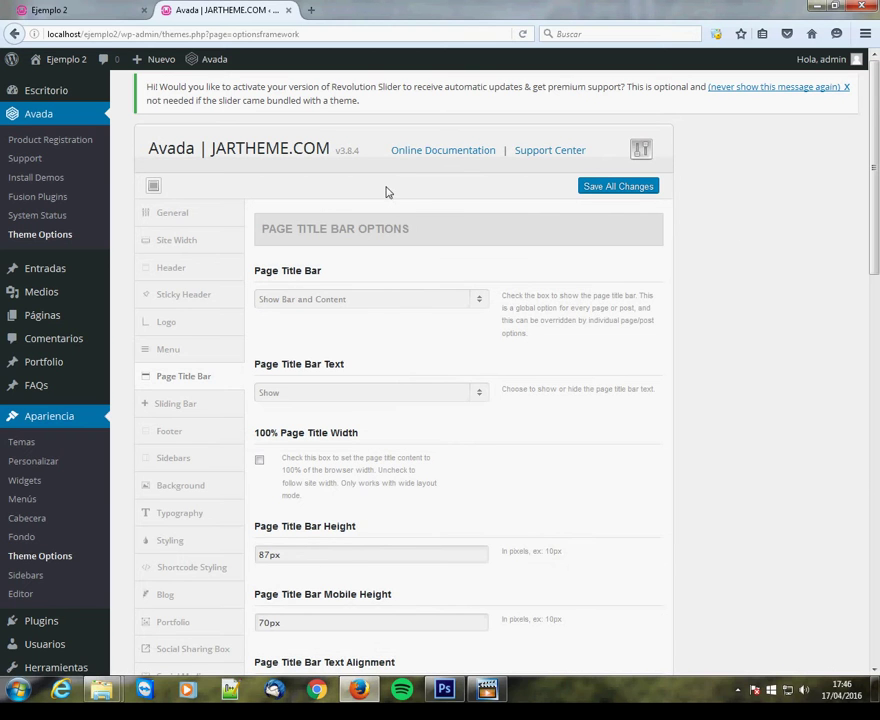
pyautogui.click(47, 9)
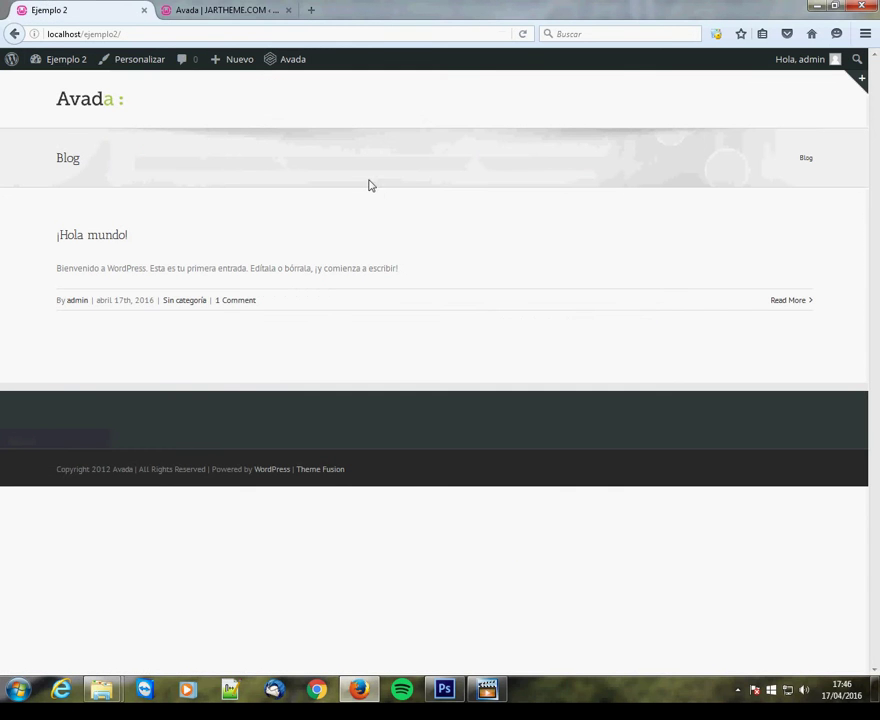
pyautogui.click(184, 11)
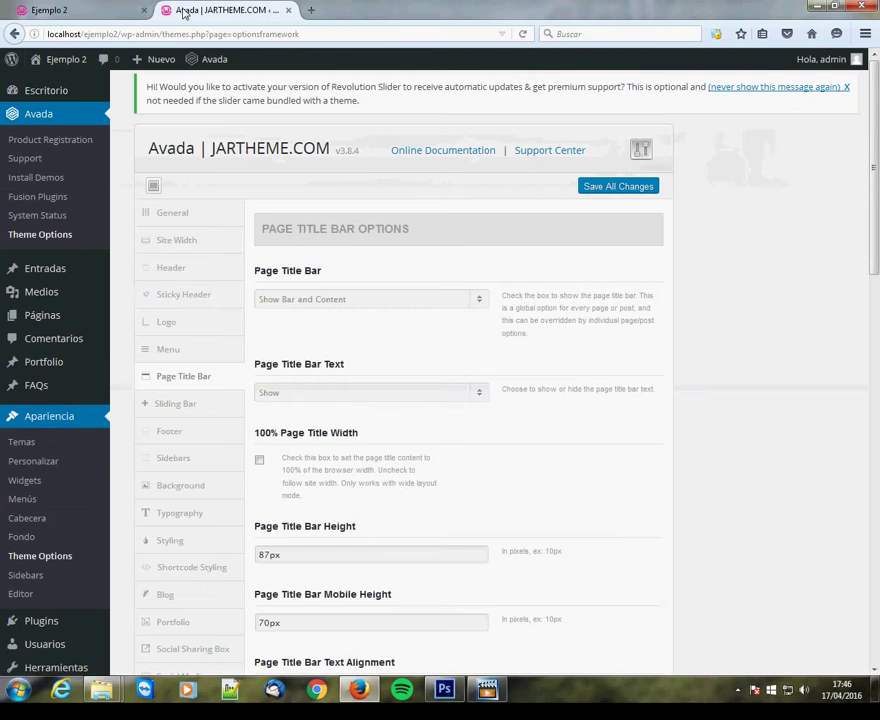
# Step: Review the General section of Avada's theme options, including the responsive and tracking code settings
pyautogui.click(192, 216)
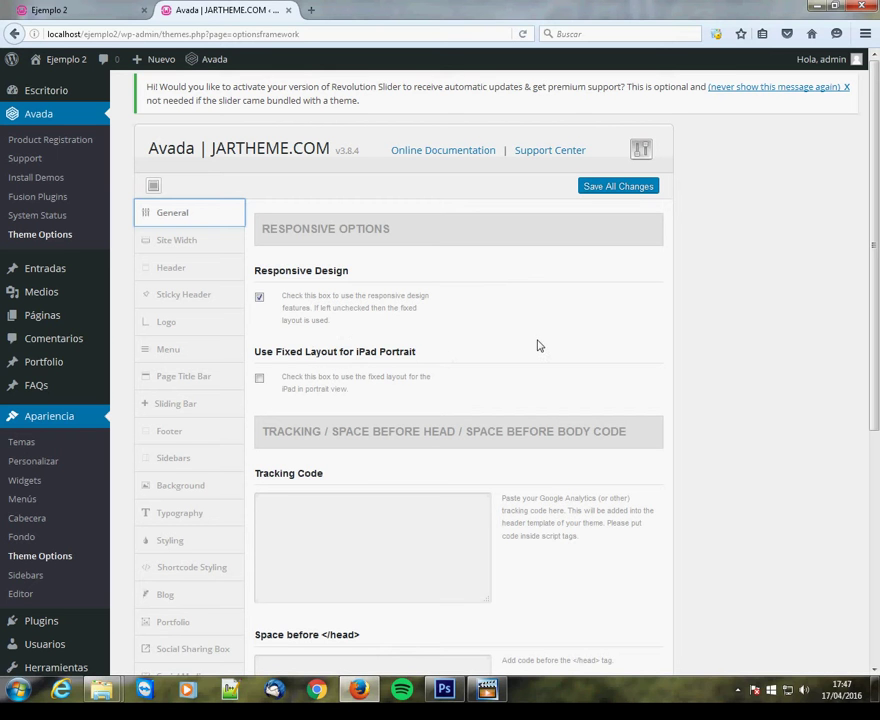
pyautogui.scroll(-3, 538, 345)
pyautogui.scroll(2, 537, 345)
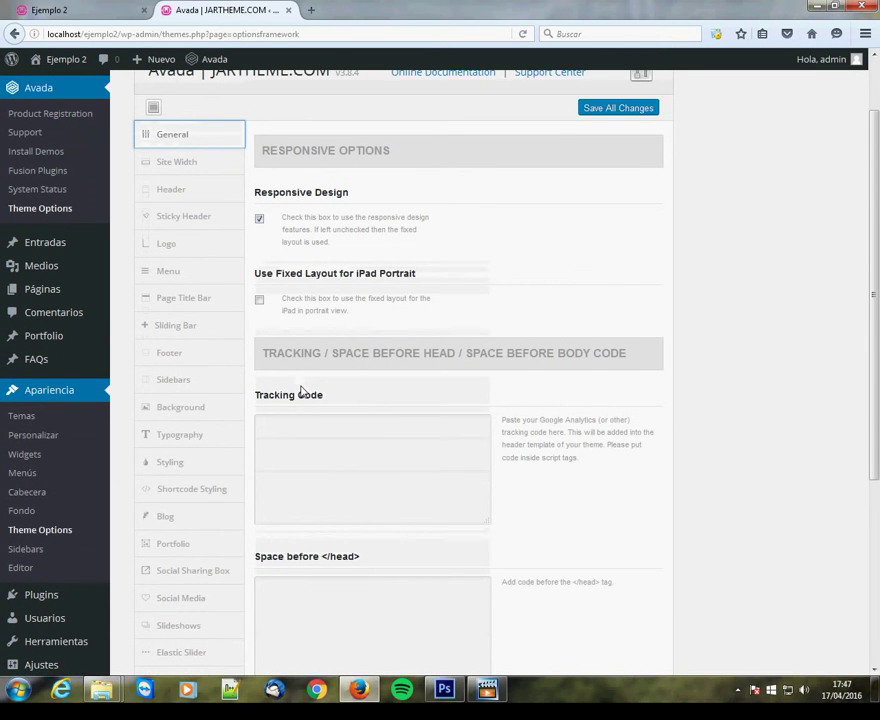
# Step: Examine the Tracking Code, Space before </head> and Space before </body> fields in the General theme options
pyautogui.click(391, 445)
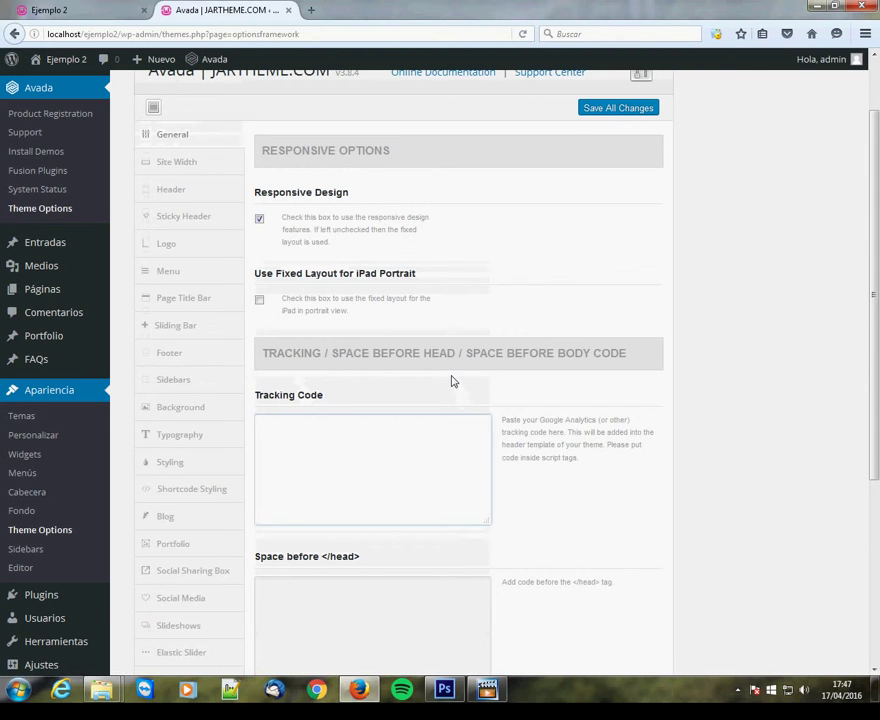
pyautogui.scroll(-2, 455, 380)
pyautogui.scroll(-2, 458, 381)
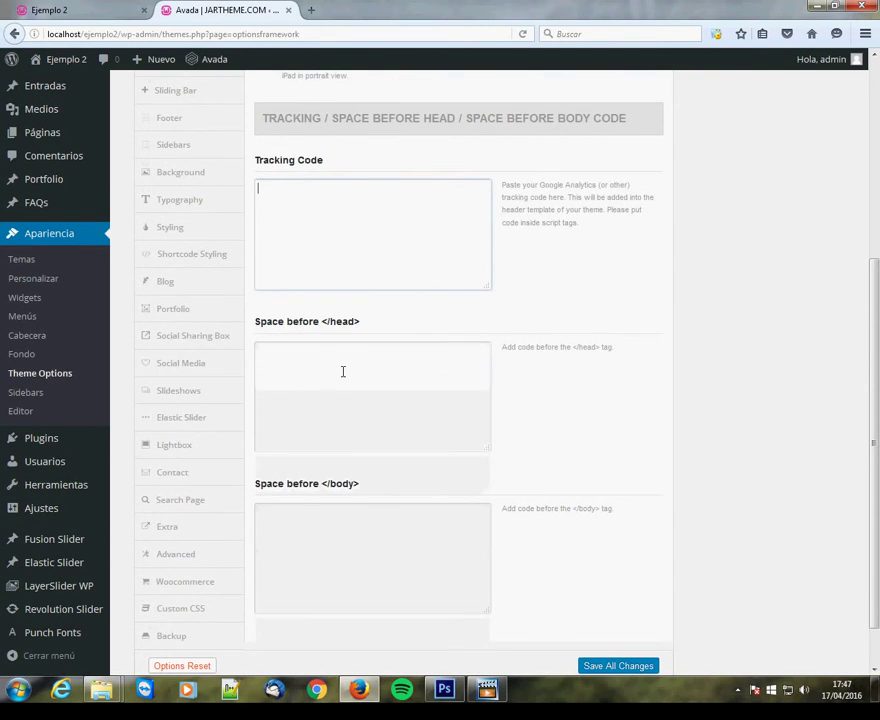
pyautogui.click(343, 366)
pyautogui.click(413, 560)
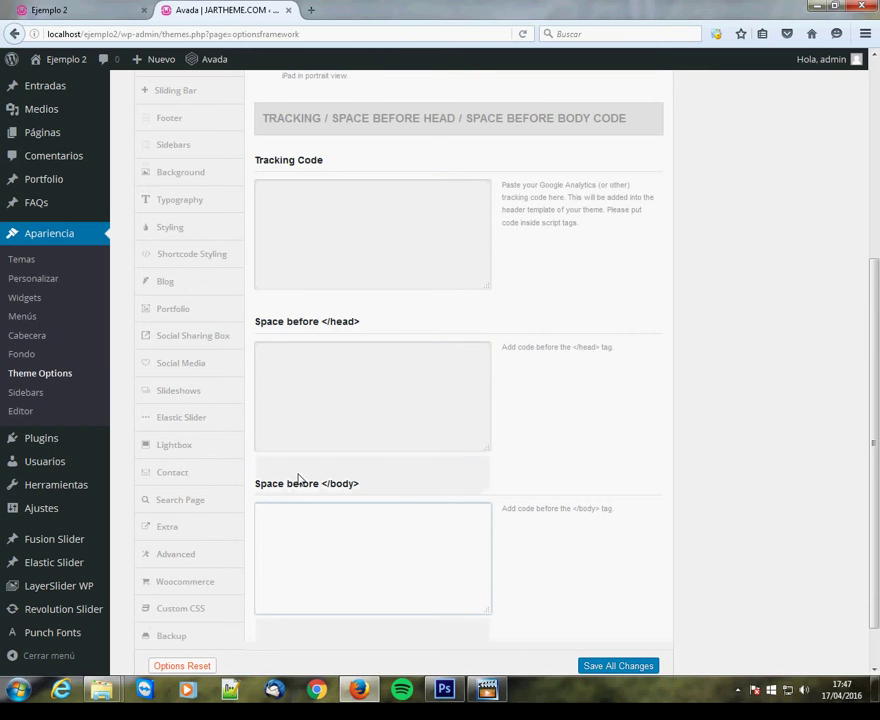
pyautogui.click(346, 381)
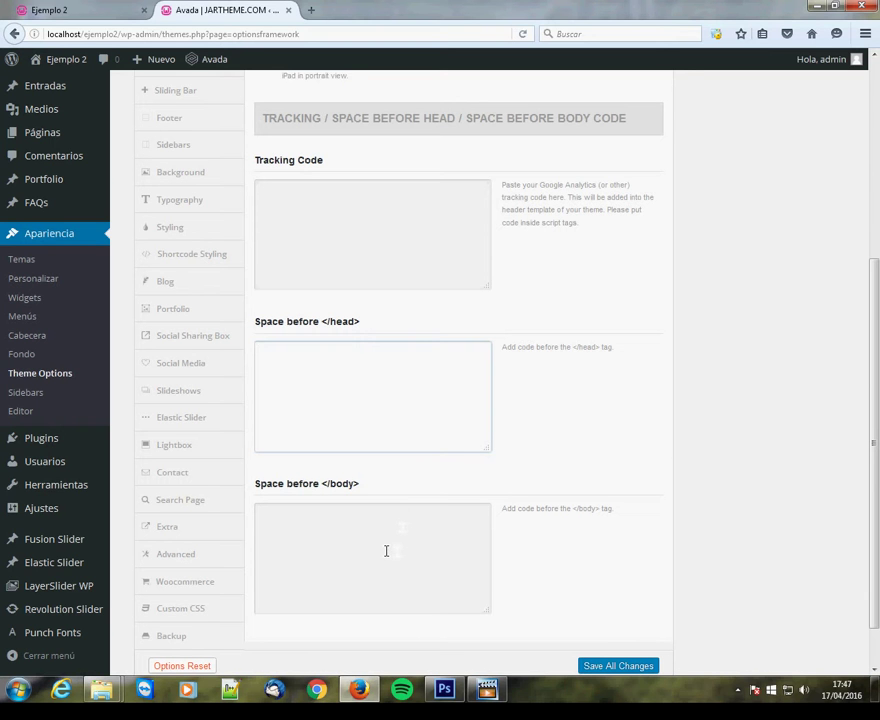
pyautogui.click(361, 530)
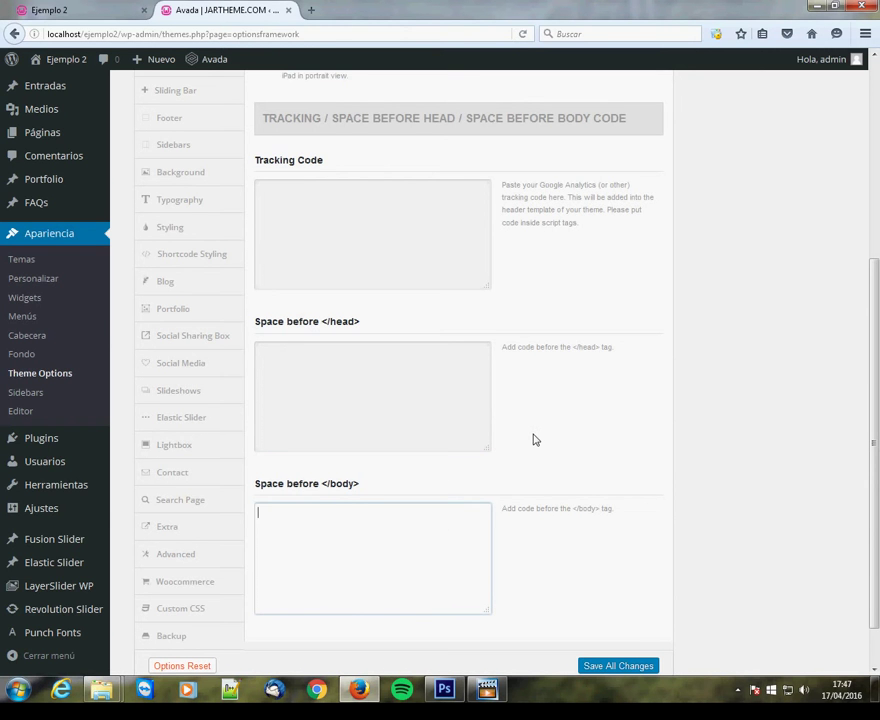
pyautogui.scroll(2, 530, 421)
pyautogui.scroll(1, 530, 418)
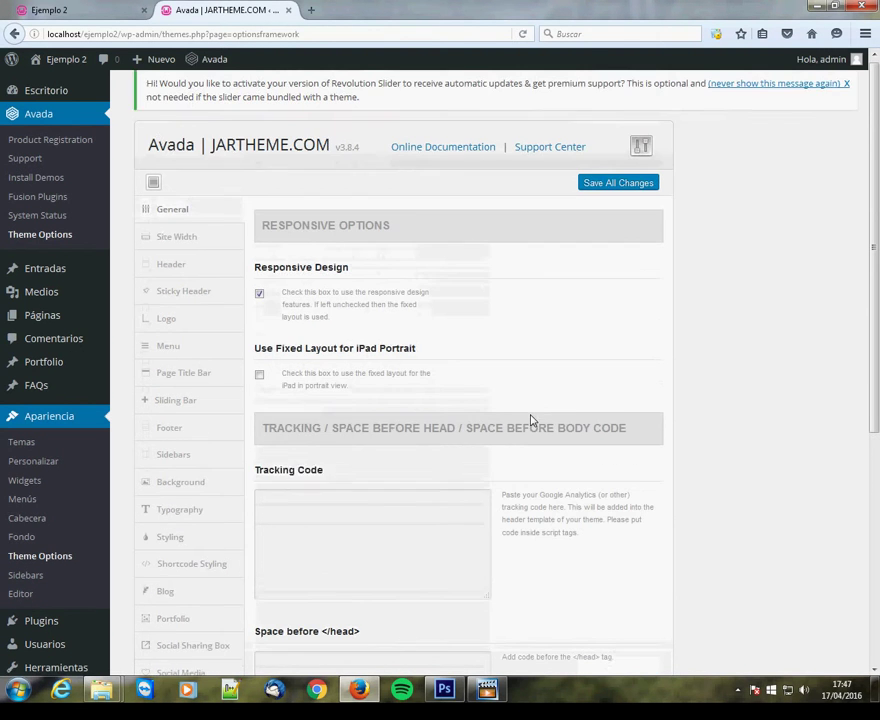
# Step: Set the Site Width layout to Boxed and reload the Ejemplo 2 front page to check its appearance
pyautogui.click(178, 243)
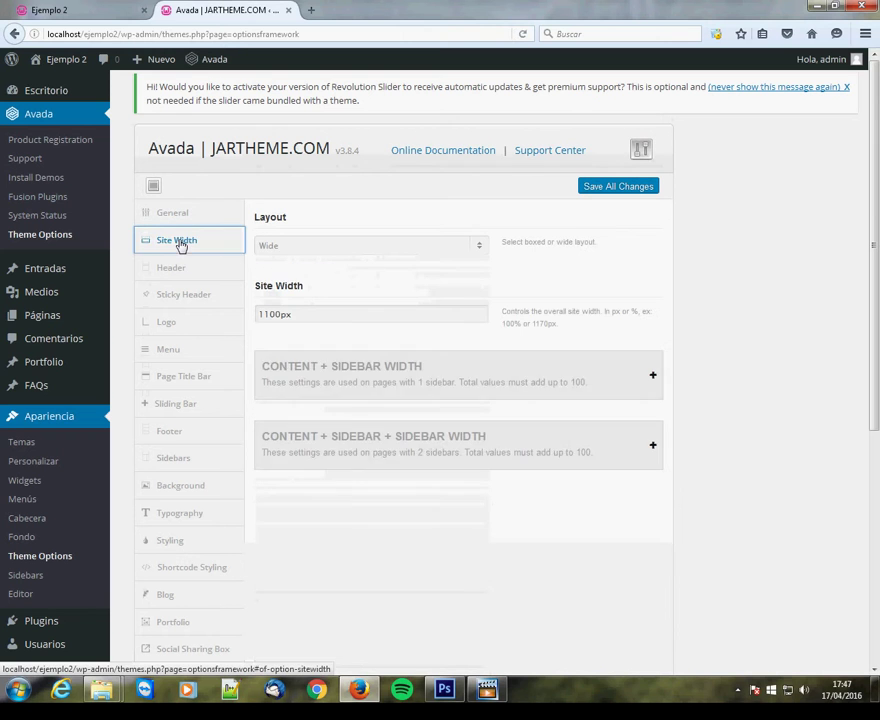
pyautogui.click(363, 245)
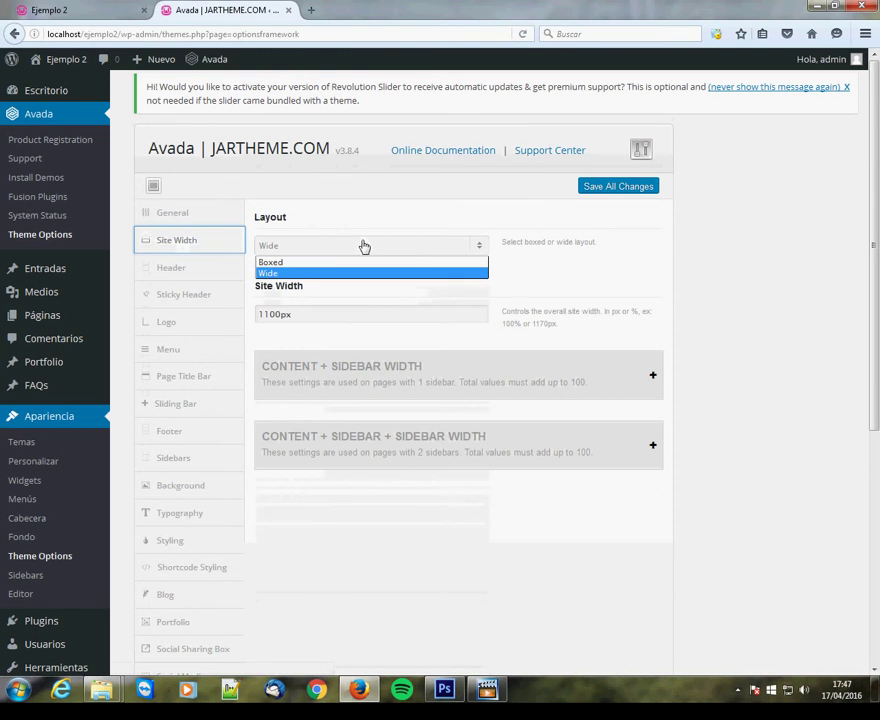
pyautogui.click(322, 264)
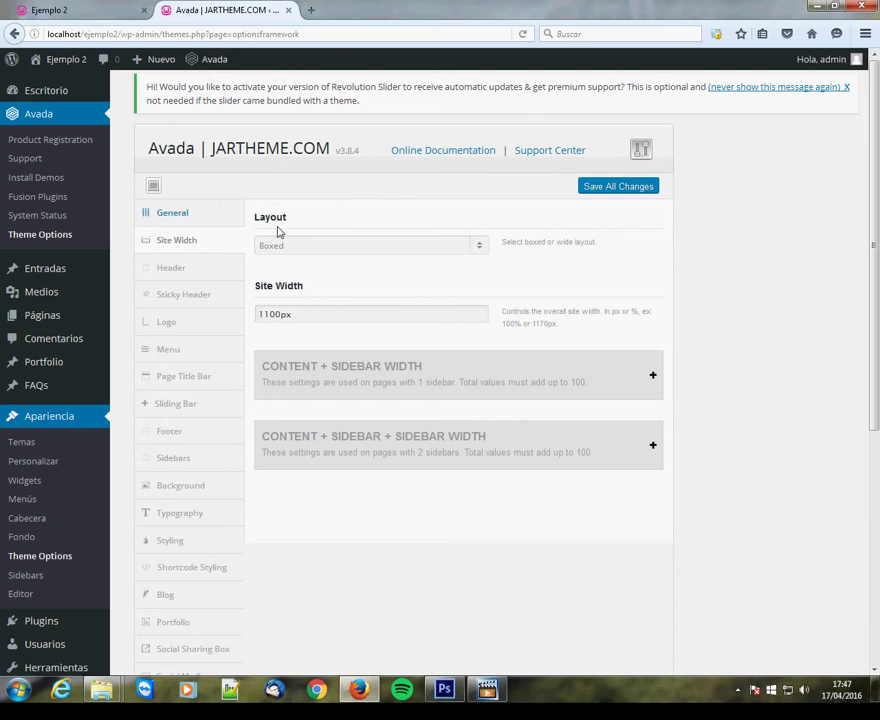
pyautogui.click(49, 10)
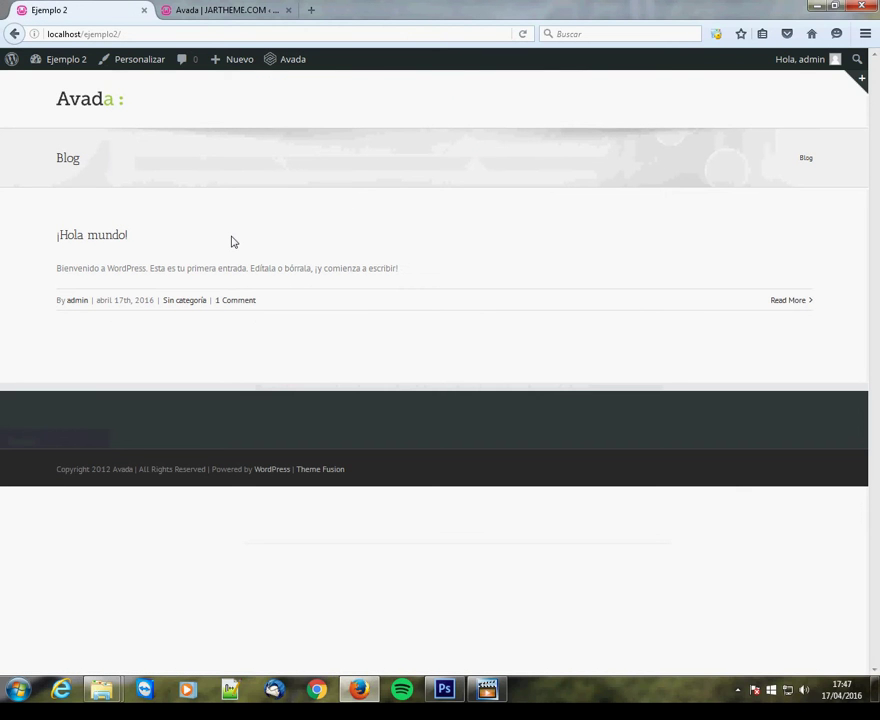
pyautogui.press('F5')
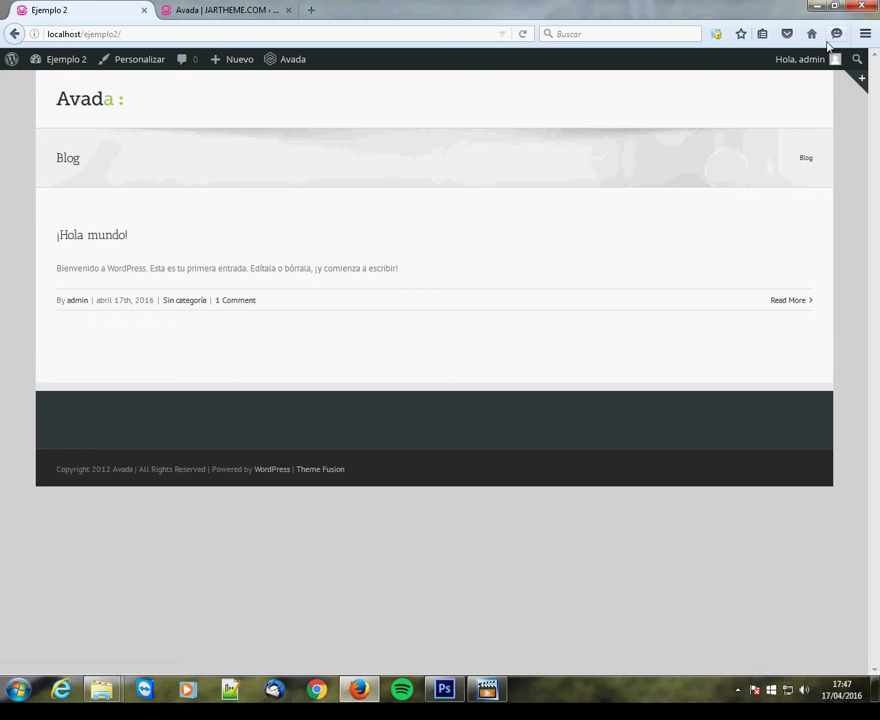
# Step: Set the layout to Wide, save all changes, and reload the front page to check its appearance
pyautogui.click(225, 12)
pyautogui.click(323, 257)
pyautogui.click(322, 273)
pyautogui.click(620, 188)
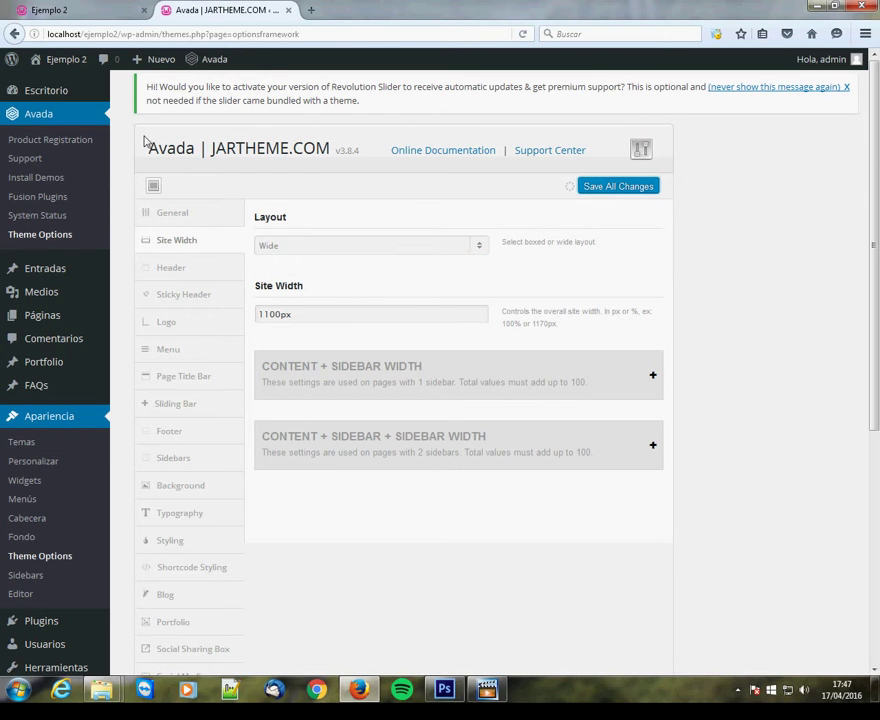
pyautogui.click(73, 8)
pyautogui.press('F5')
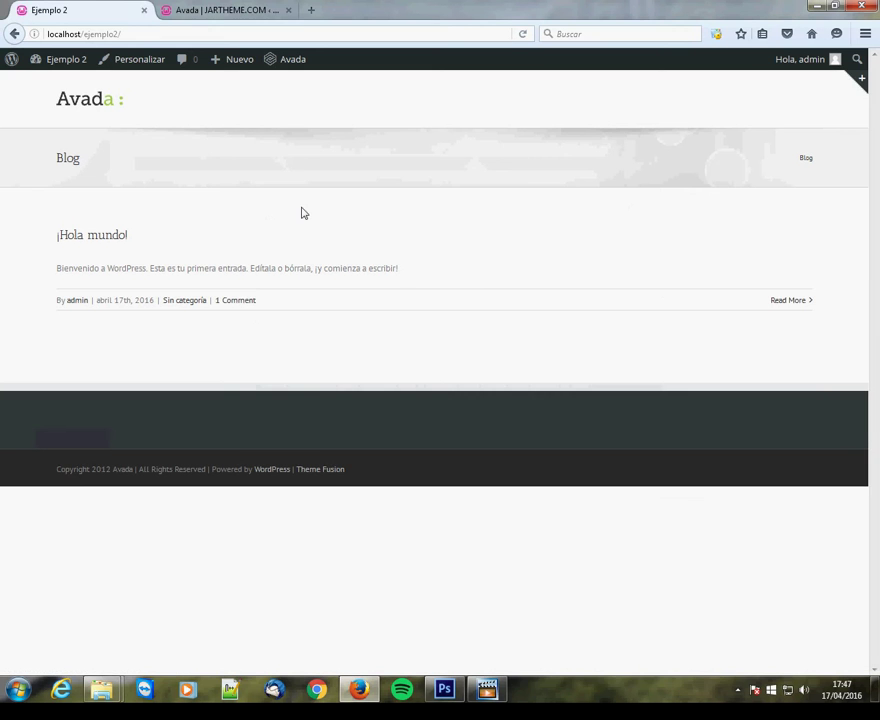
# Step: Examine the content and sidebar width settings for one- and two-sidebar pages, and compare them briefly with the front page
pyautogui.click(220, 10)
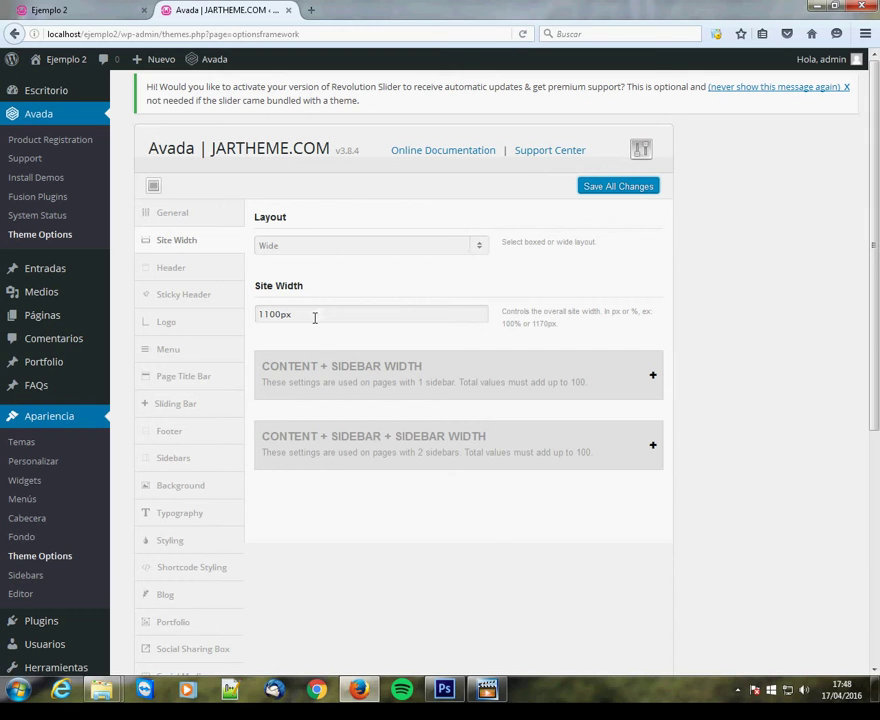
pyautogui.click(346, 381)
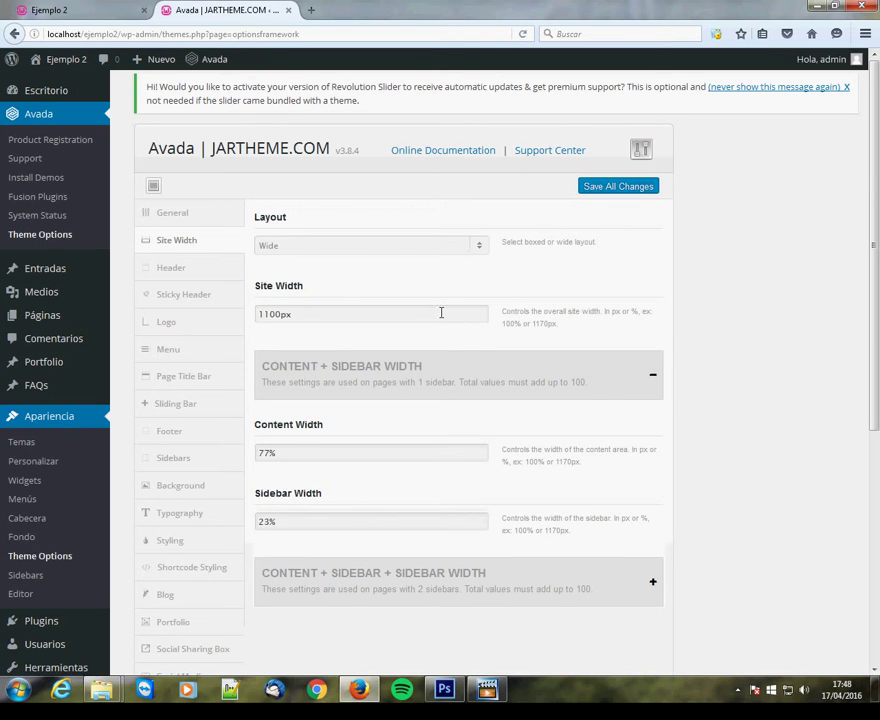
pyautogui.scroll(-3, 445, 381)
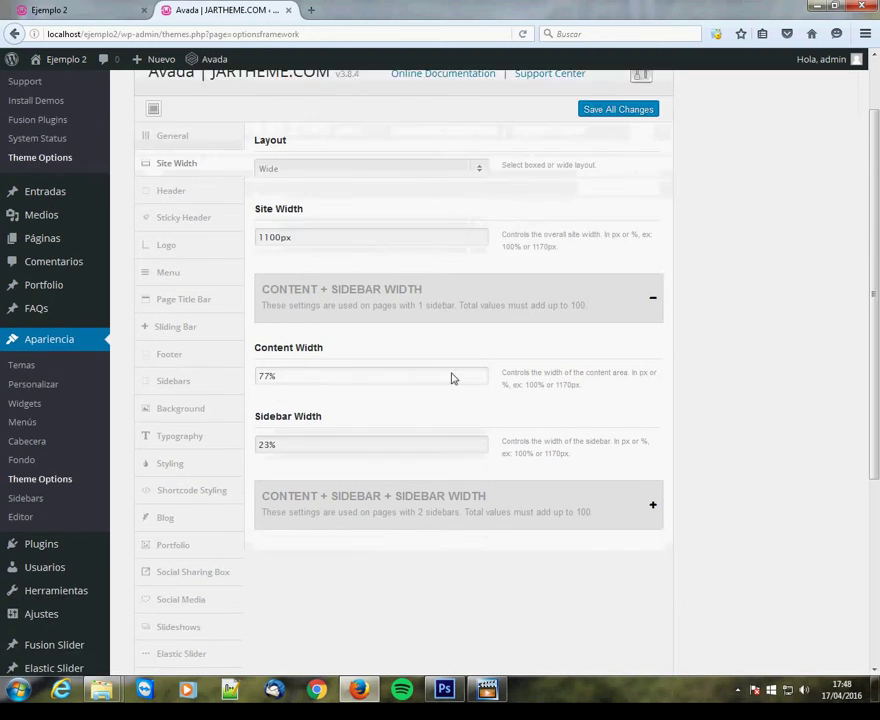
pyautogui.click(401, 425)
pyautogui.scroll(3, 389, 273)
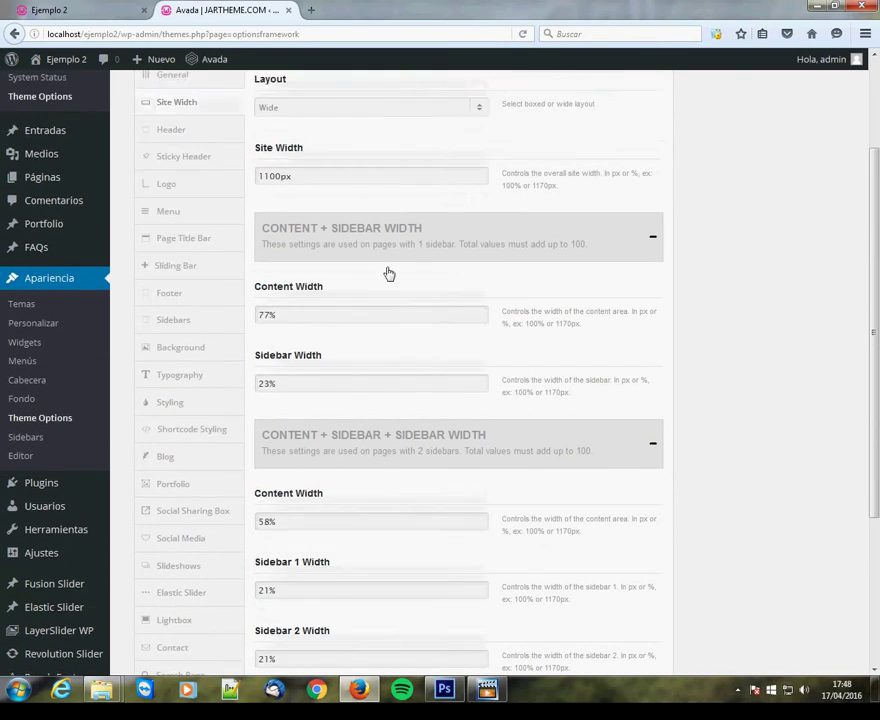
pyautogui.scroll(-3, 382, 272)
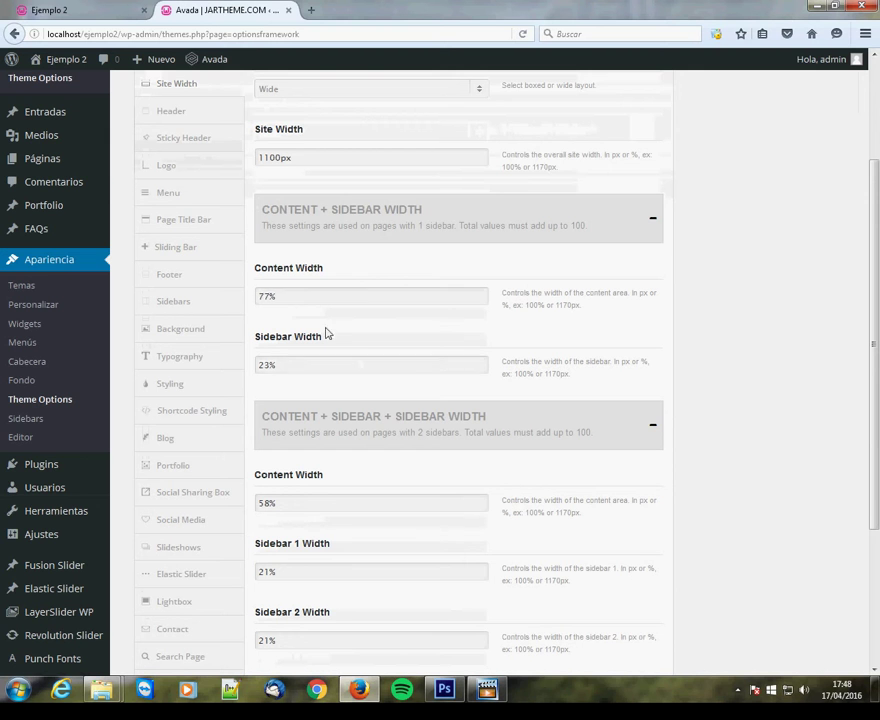
pyautogui.scroll(-3, 334, 359)
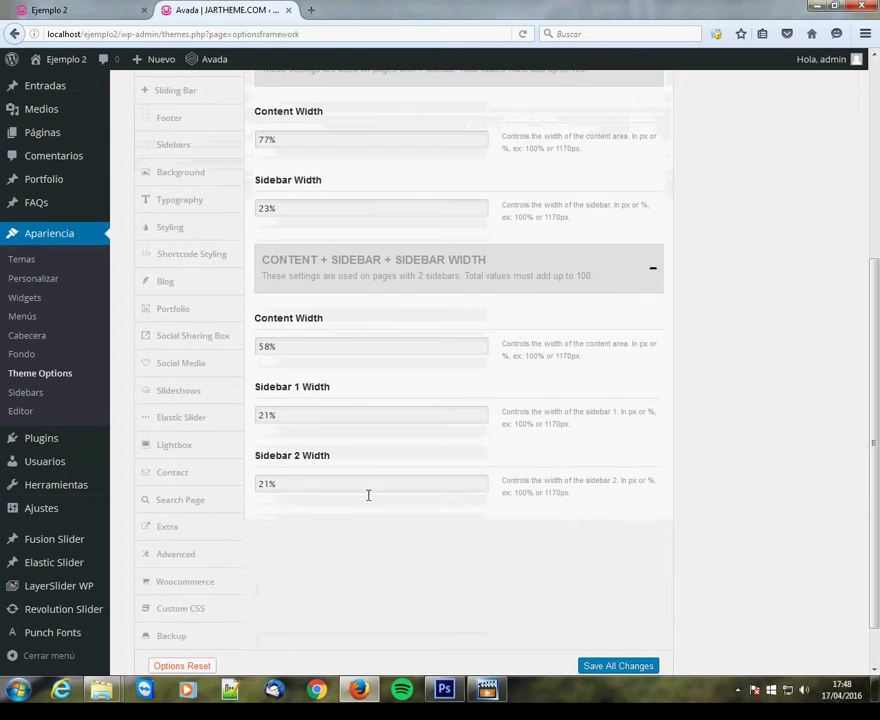
pyautogui.scroll(5, 347, 455)
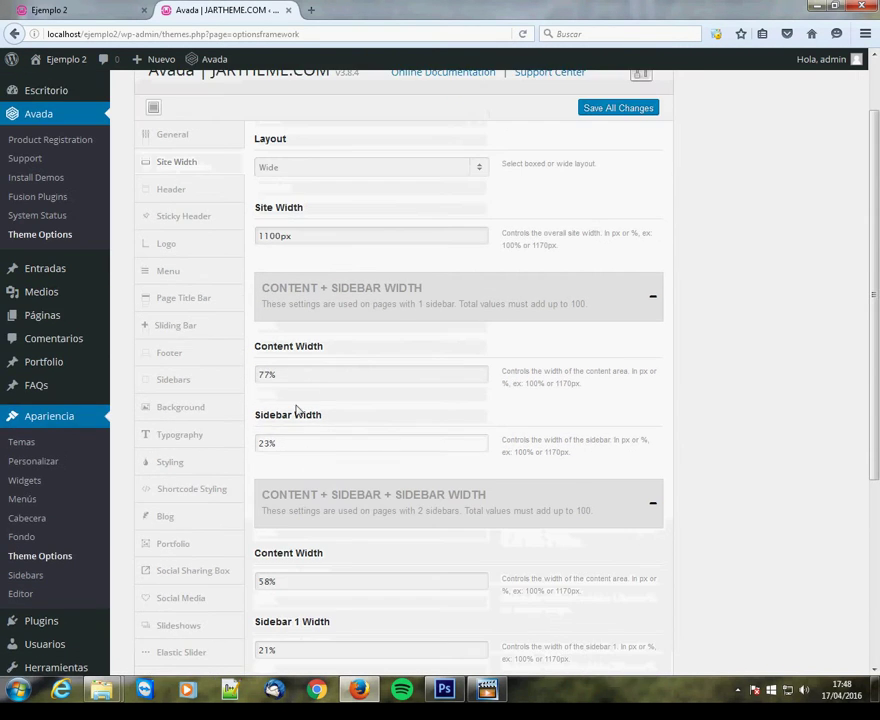
pyautogui.scroll(2, 312, 338)
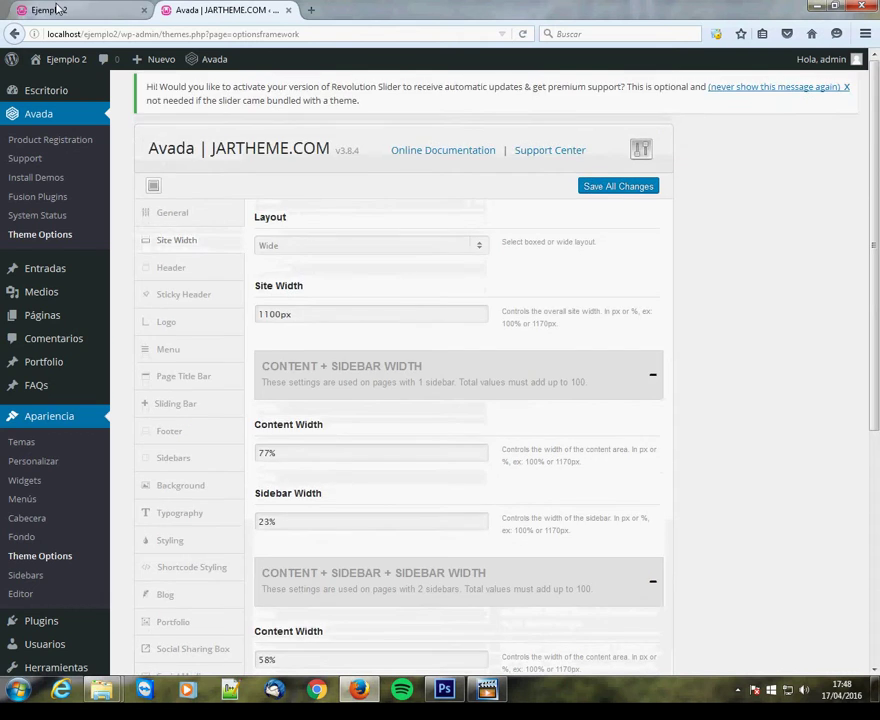
pyautogui.click(38, 10)
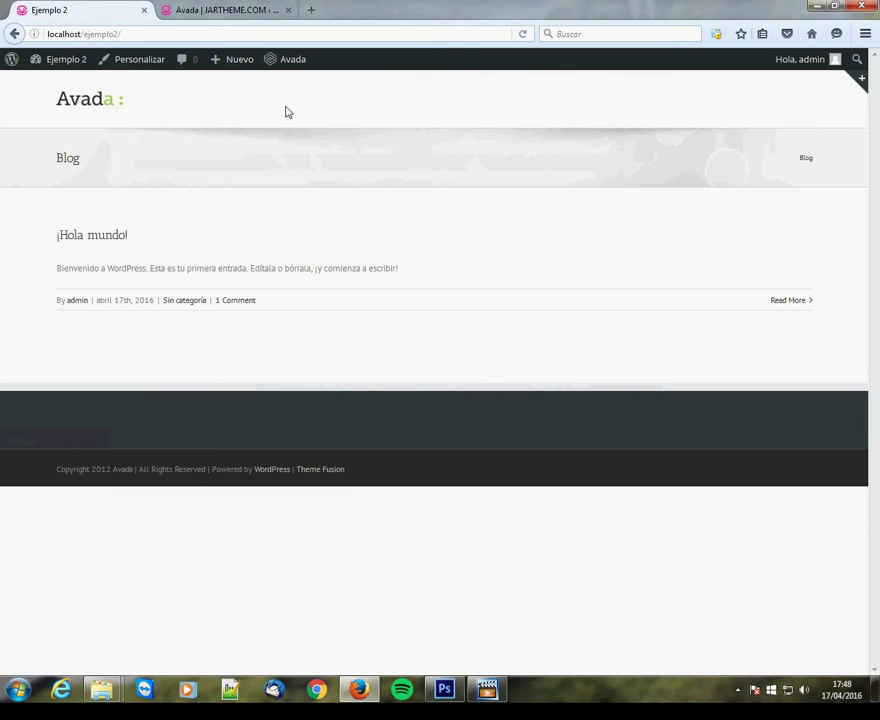
pyautogui.click(236, 12)
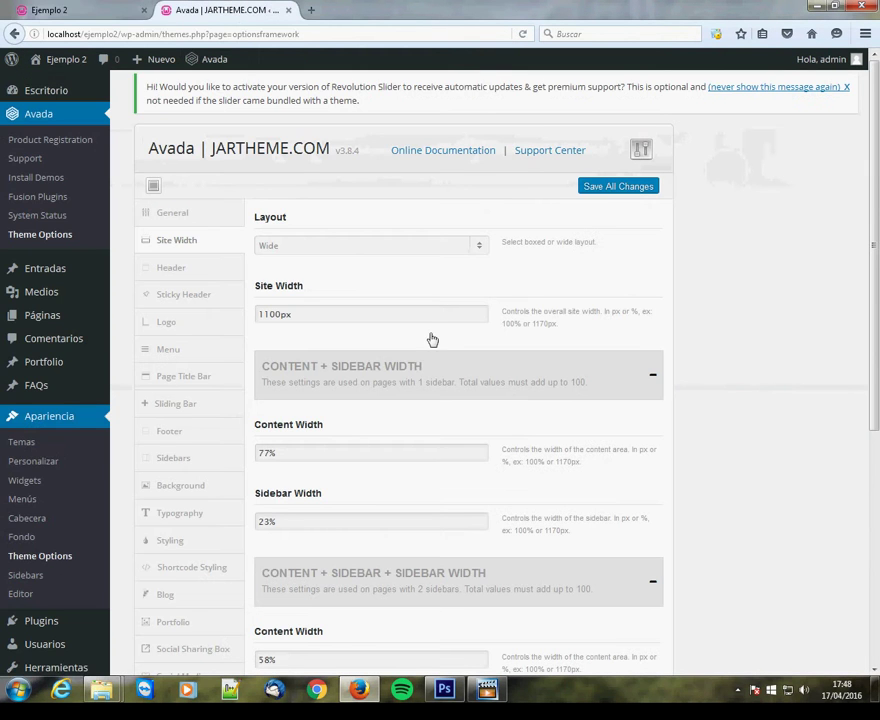
# Step: Set the Header Position to Left in the header content options, save all changes, and reload the front page to check it
pyautogui.click(196, 270)
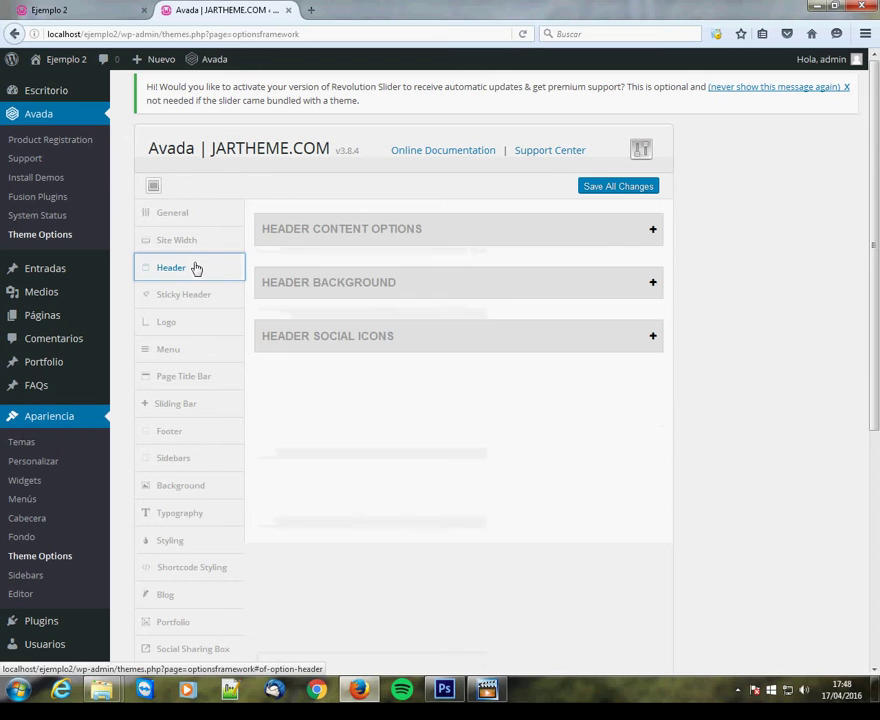
pyautogui.click(396, 238)
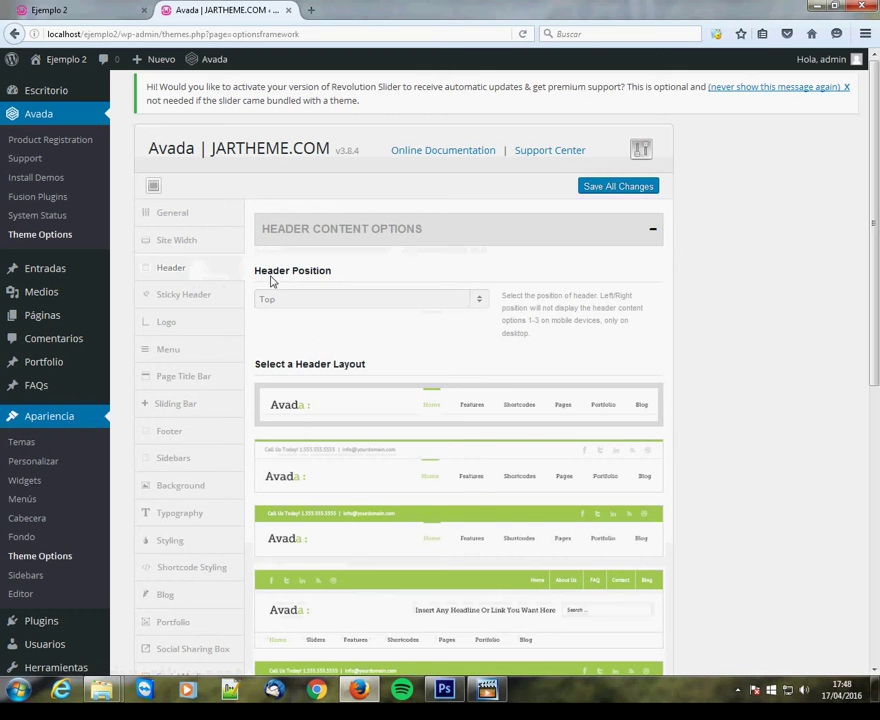
pyautogui.click(449, 301)
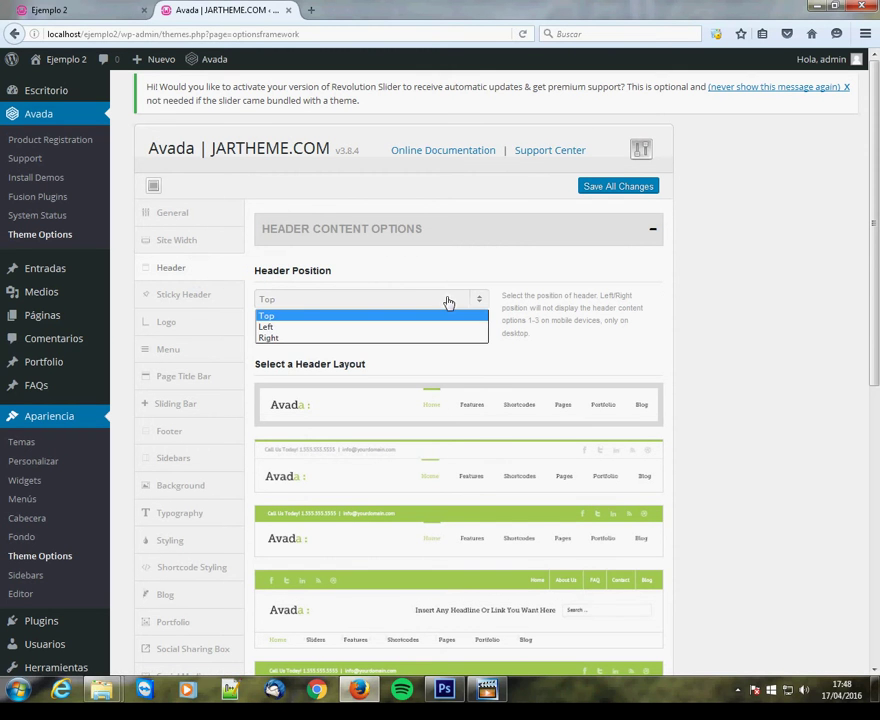
pyautogui.click(333, 331)
pyautogui.click(622, 188)
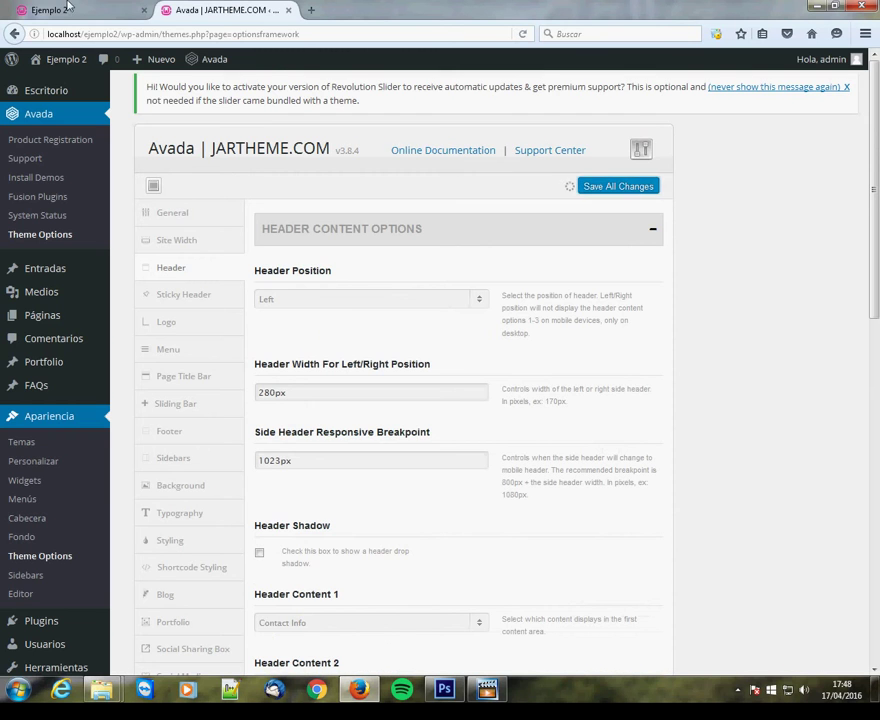
pyautogui.click(72, 8)
pyautogui.press('F5')
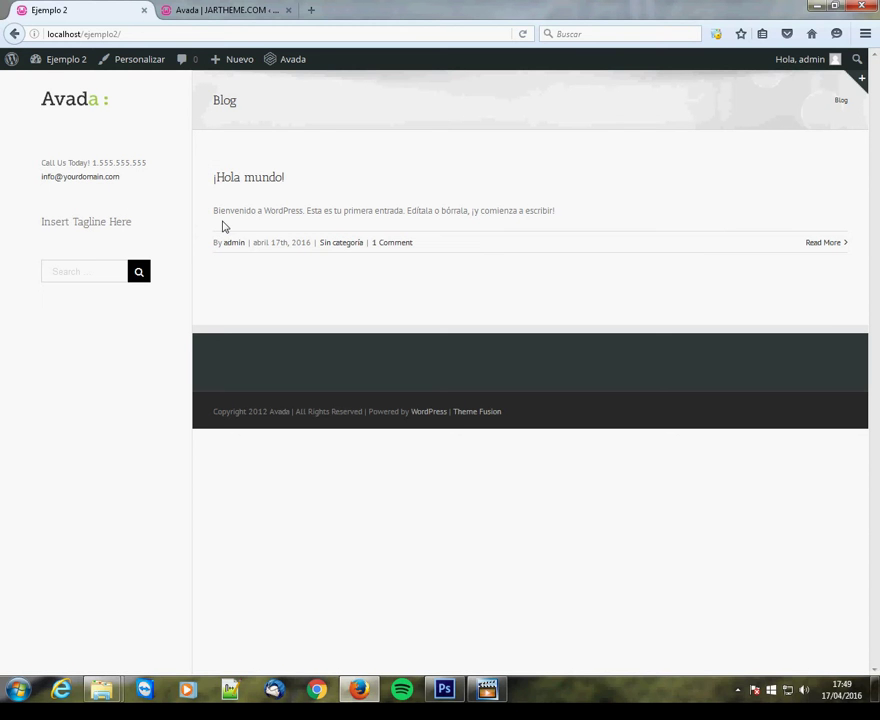
# Step: Return to the admin area and create a new navigation menu named Principal in the Menús editor
pyautogui.click(216, 9)
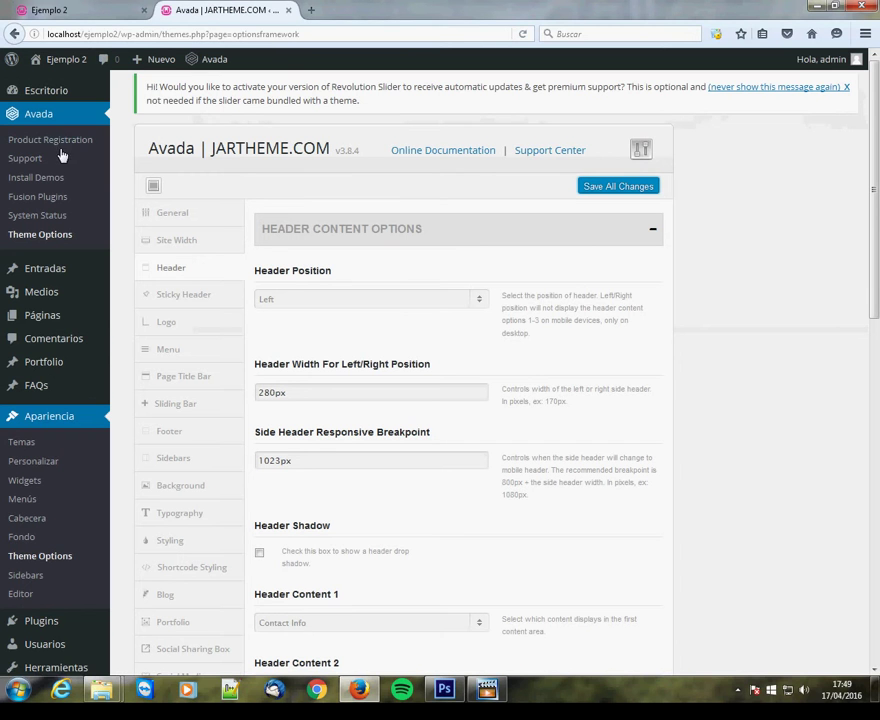
pyautogui.moveTo(106, 313)
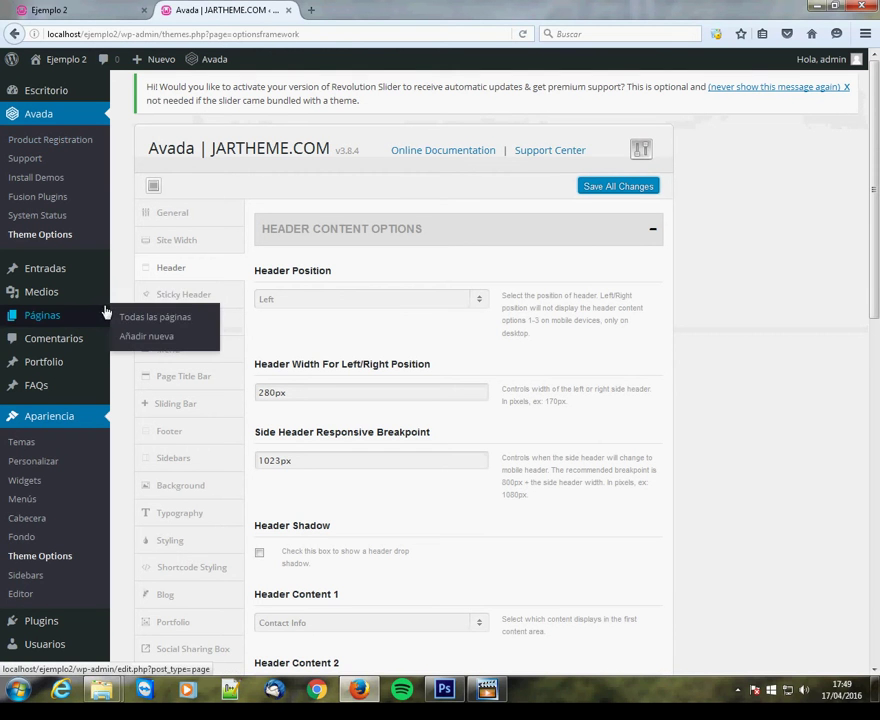
pyautogui.click(45, 508)
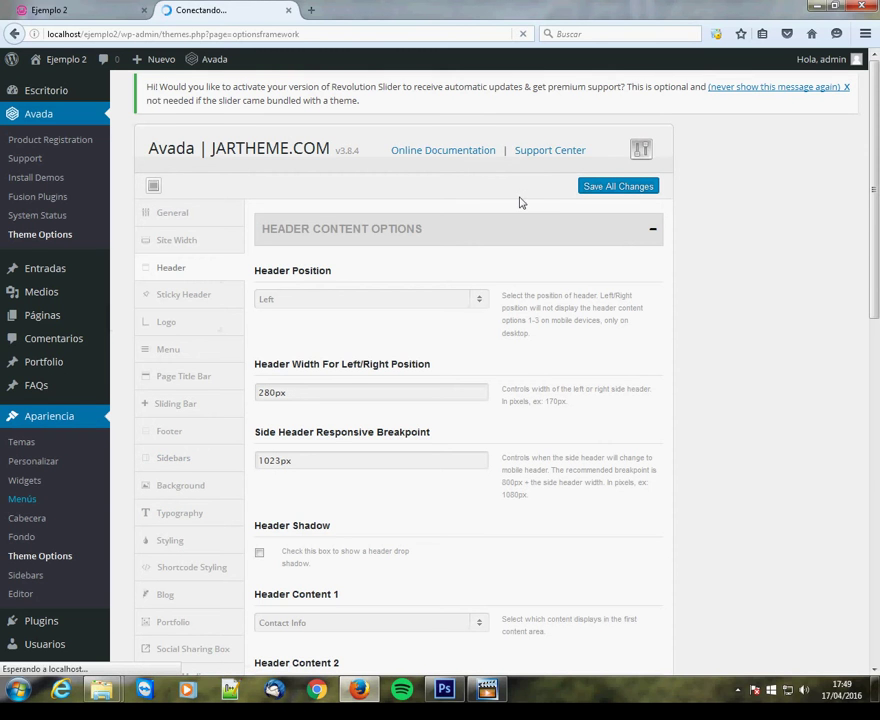
pyautogui.click(426, 216)
pyautogui.write('PRINCIP')
pyautogui.press('BackSpace')
pyautogui.press('BackSpace')
pyautogui.press('BackSpace')
pyautogui.press('BackSpace')
pyautogui.press('BackSpace')
pyautogui.press('BackSpace')
pyautogui.press('BackSpace')
pyautogui.write('Pr')
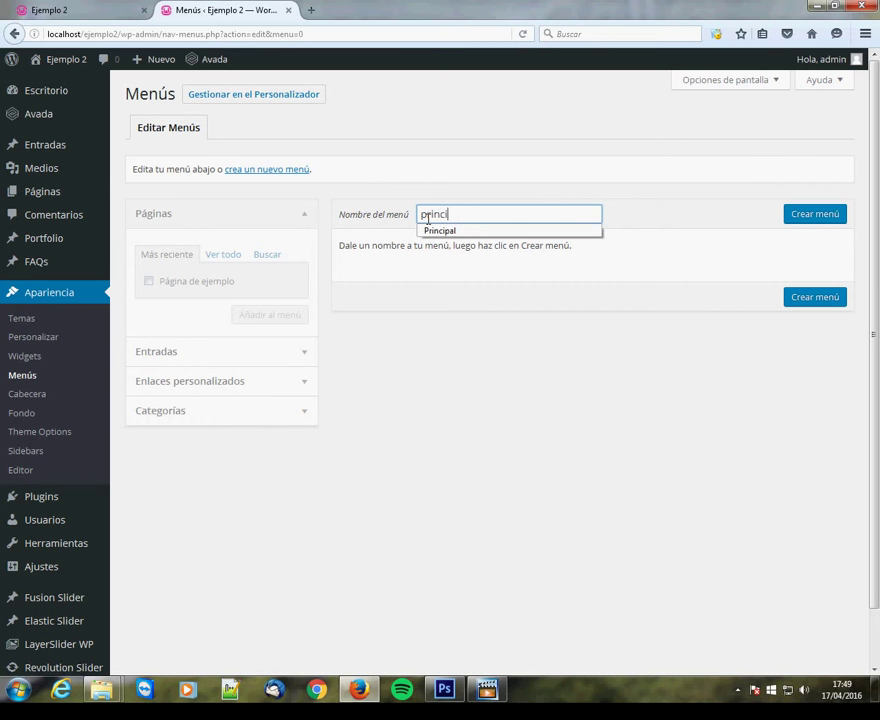
pyautogui.press('Down')
pyautogui.press('Tab')
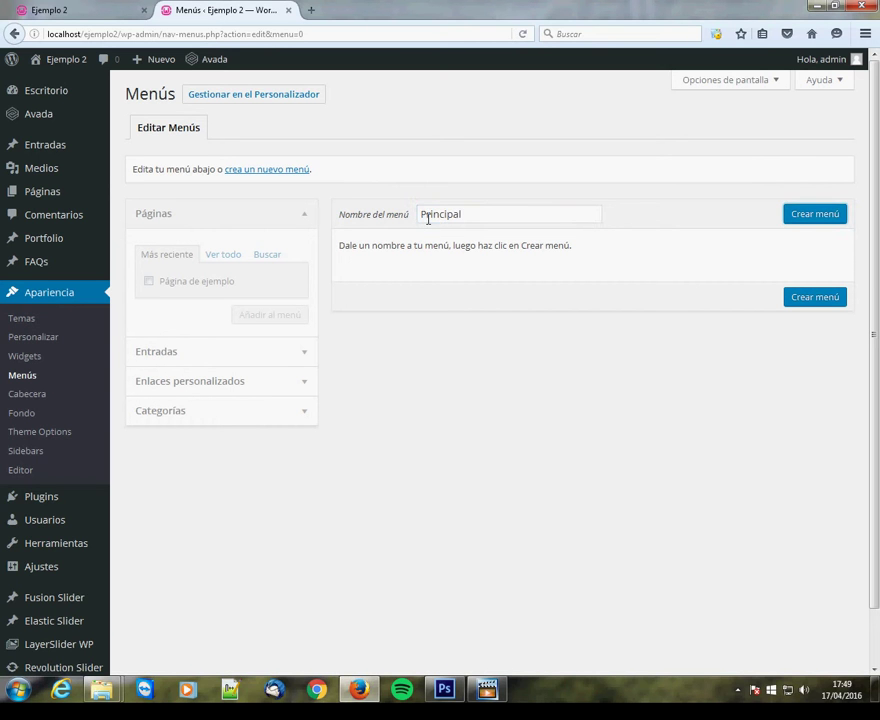
pyautogui.click(821, 216)
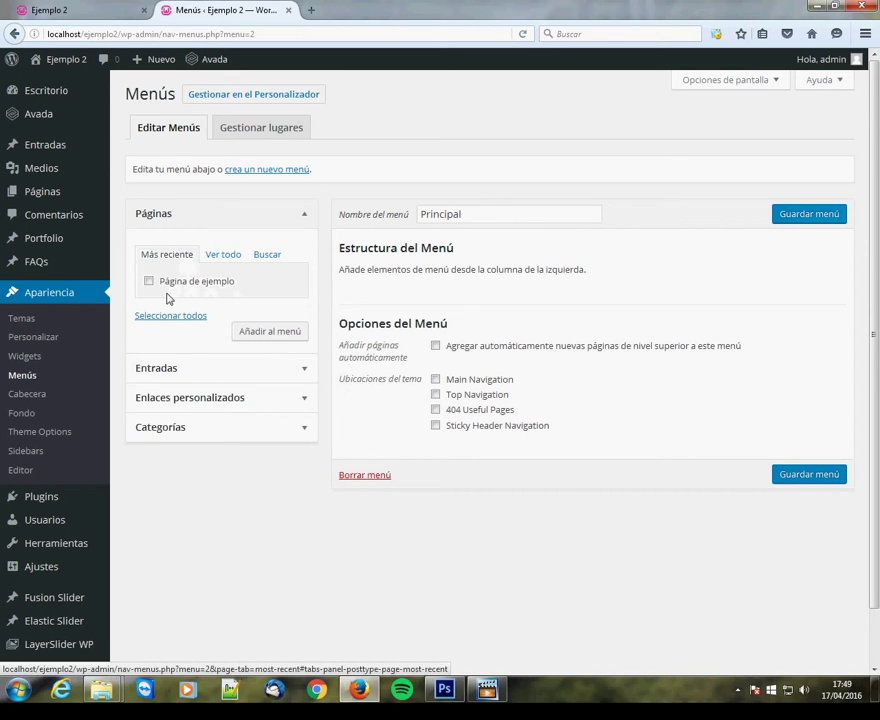
# Step: Add a custom link with URL # and link text INICIO to the Principal menu
pyautogui.click(301, 403)
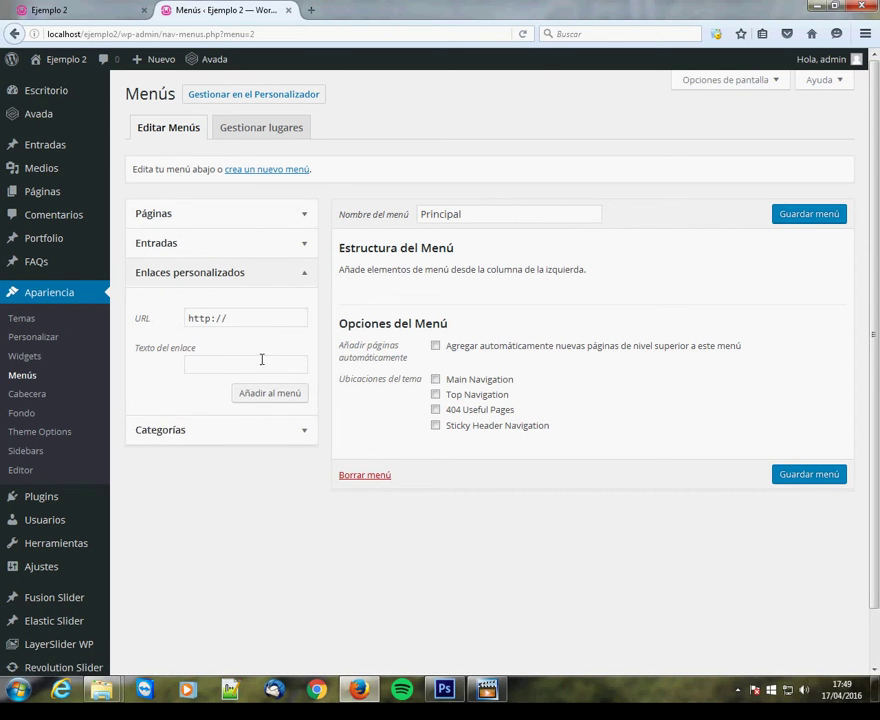
pyautogui.click(271, 320)
pyautogui.hotkey('ctrl', 'a')
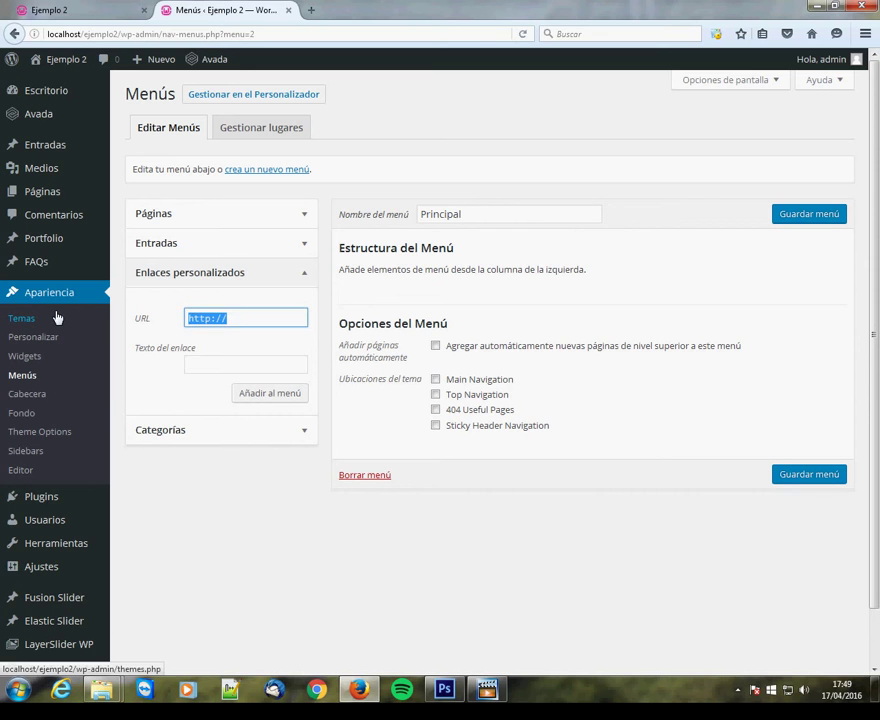
pyautogui.write('#')
pyautogui.click(191, 364)
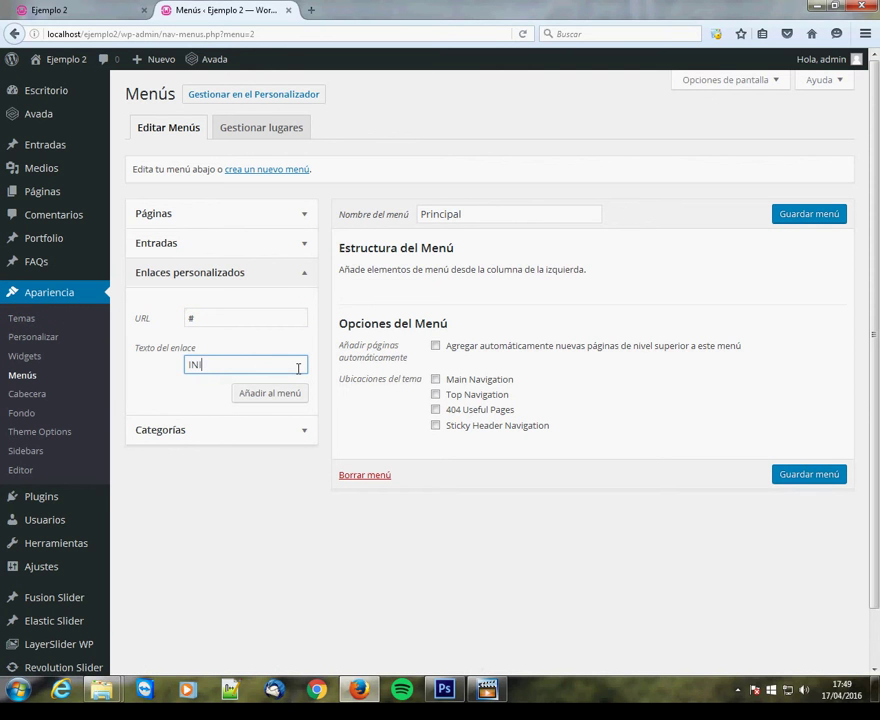
pyautogui.write('INICIO')
pyautogui.click(300, 393)
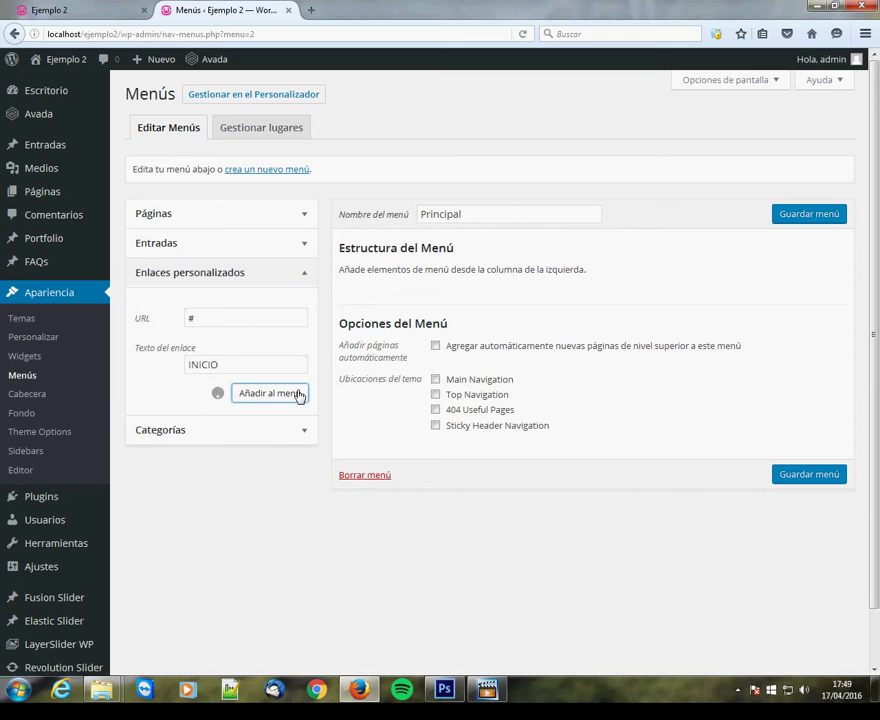
# Step: Add a custom link with URL # and link text QUIENES SOMOS to the menu
pyautogui.tripleClick(243, 319)
pyautogui.write('#')
pyautogui.press('Tab')
pyautogui.write('QUIENES SOMOS')
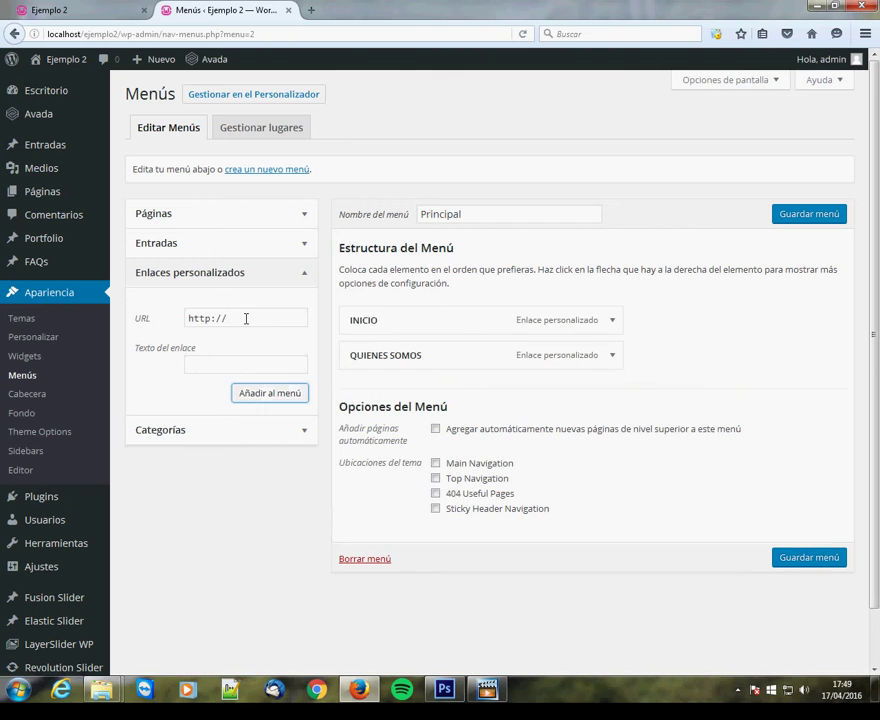
# Step: Add a custom link with URL # and link text DONDE ESTAMOS to the menu
pyautogui.moveTo(243, 318); pyautogui.dragTo(146, 309)
pyautogui.write('#')
pyautogui.press('Tab')
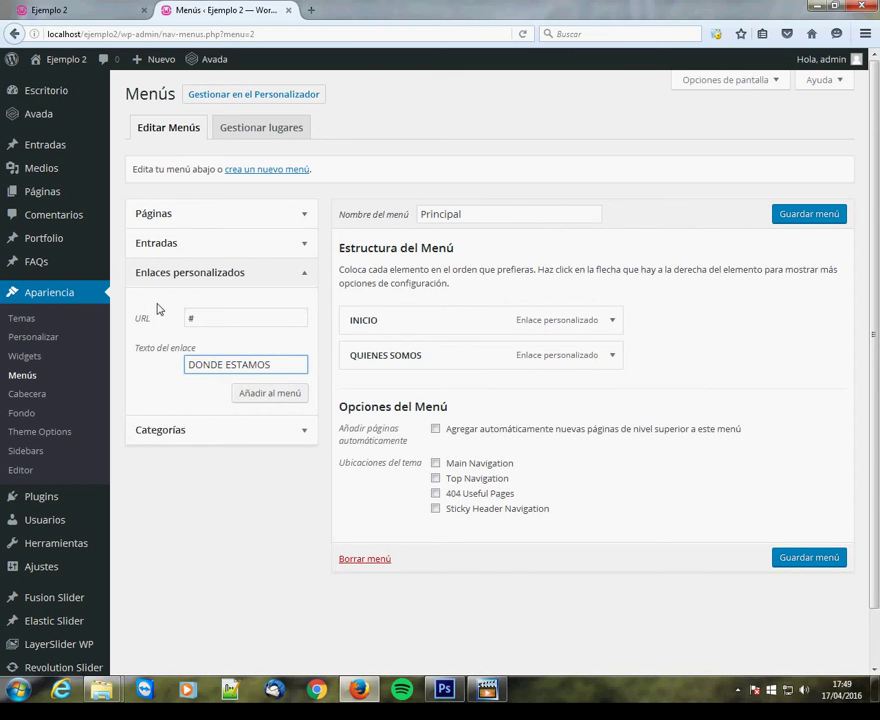
pyautogui.click(261, 399)
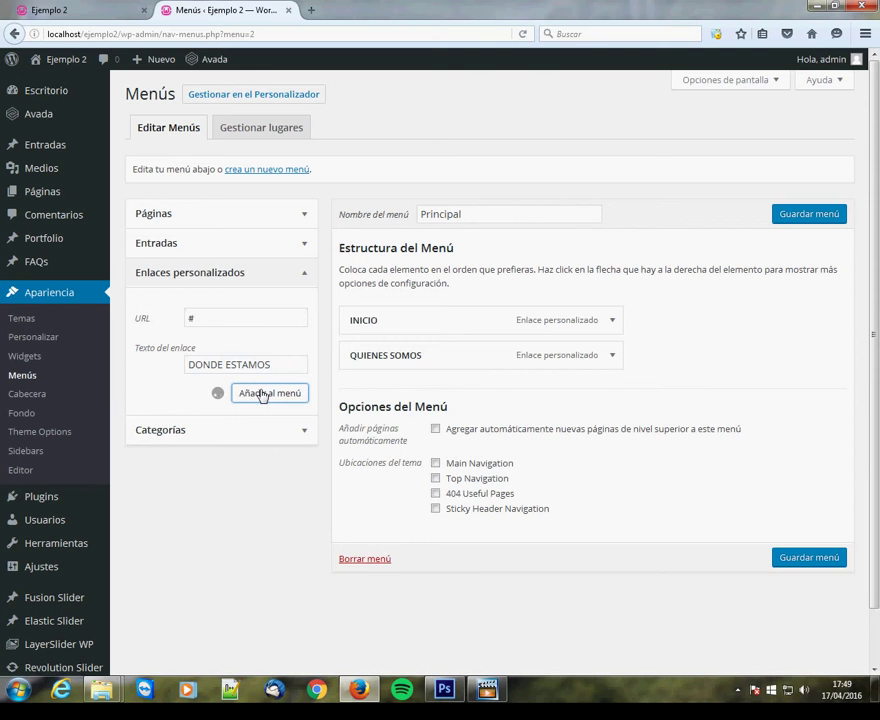
# Step: Add a custom link with URL # and link text CONTACTO to the menu
pyautogui.moveTo(238, 318); pyautogui.dragTo(130, 315)
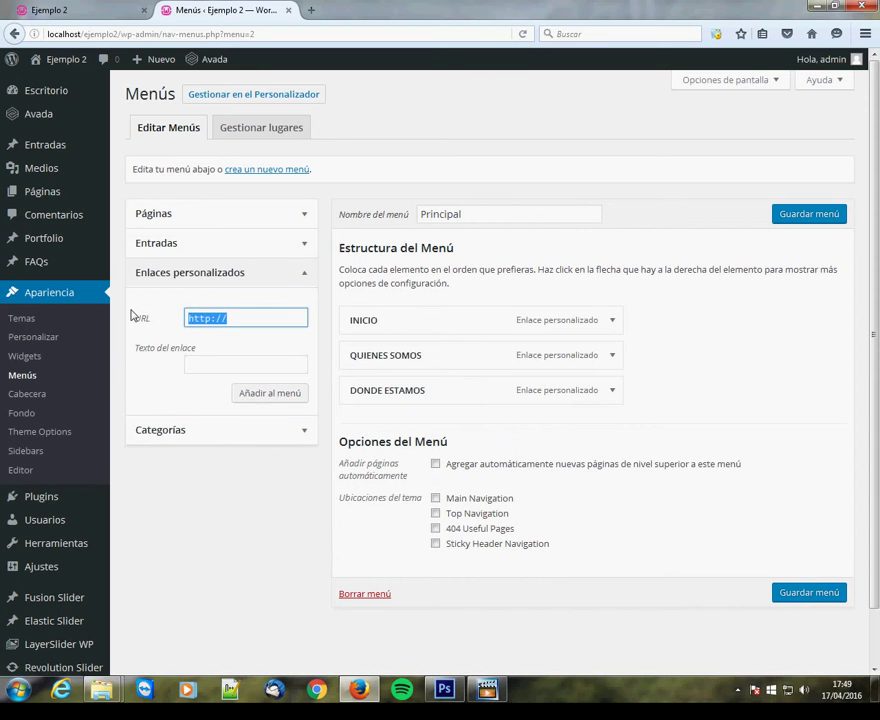
pyautogui.write('#')
pyautogui.press('Tab')
pyautogui.write('C')
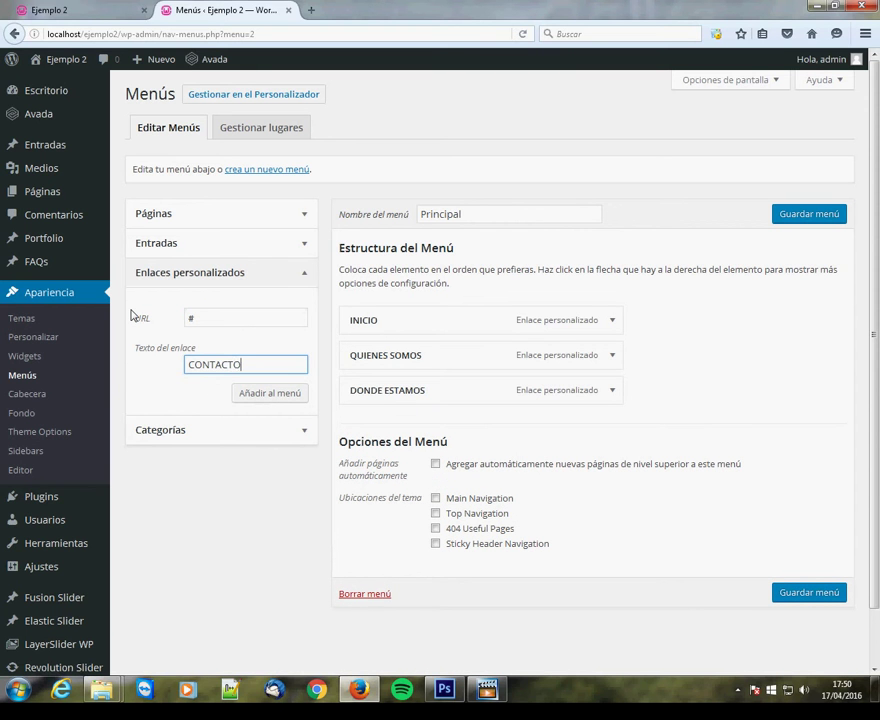
pyautogui.click(292, 393)
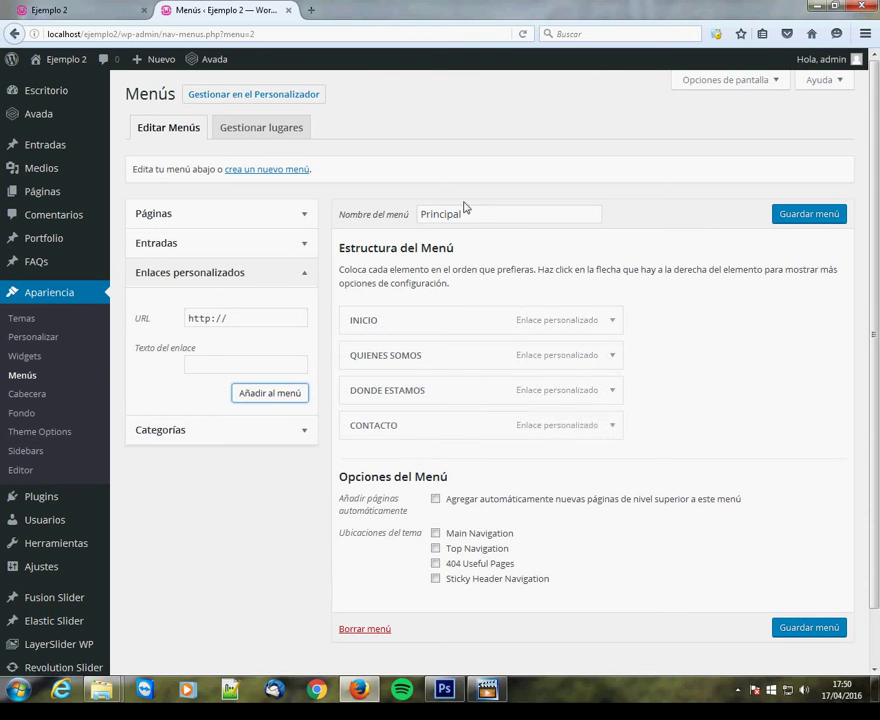
# Step: Assign the Principal menu to the Main Navigation location, save it, and reload the front page to check it
pyautogui.click(436, 533)
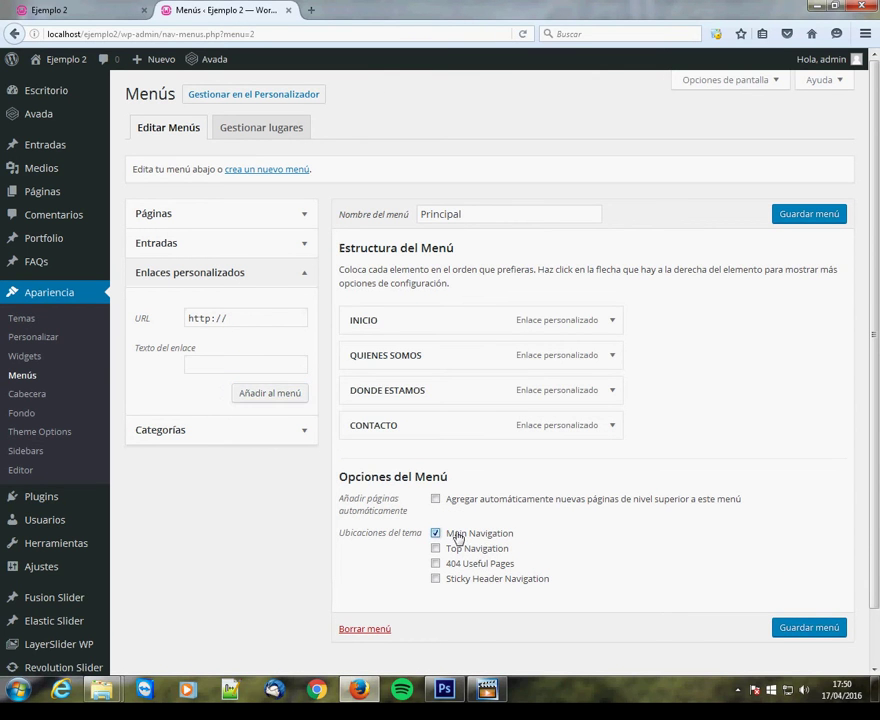
pyautogui.click(809, 628)
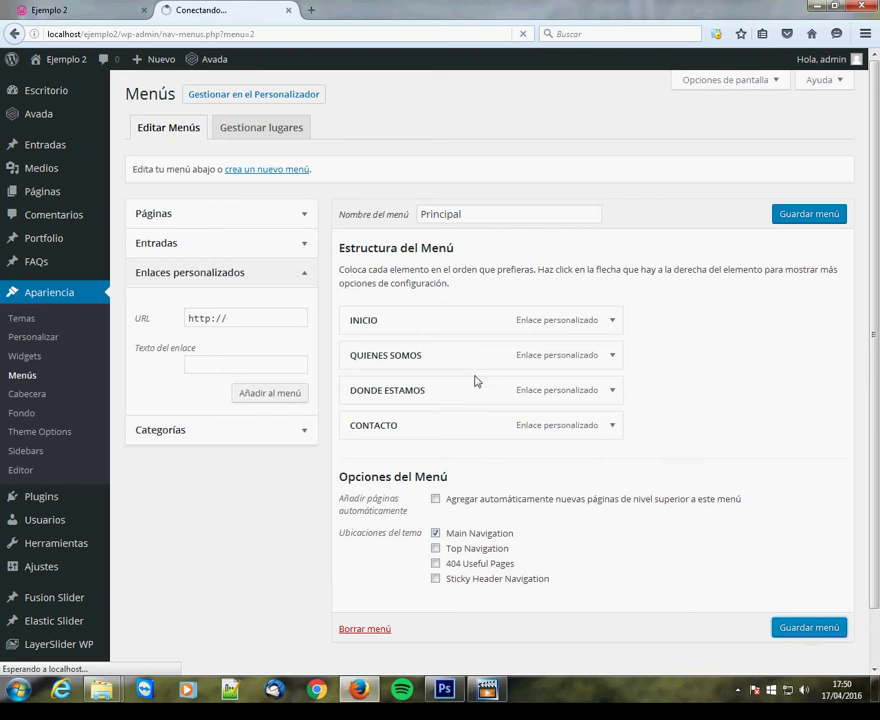
pyautogui.click(78, 12)
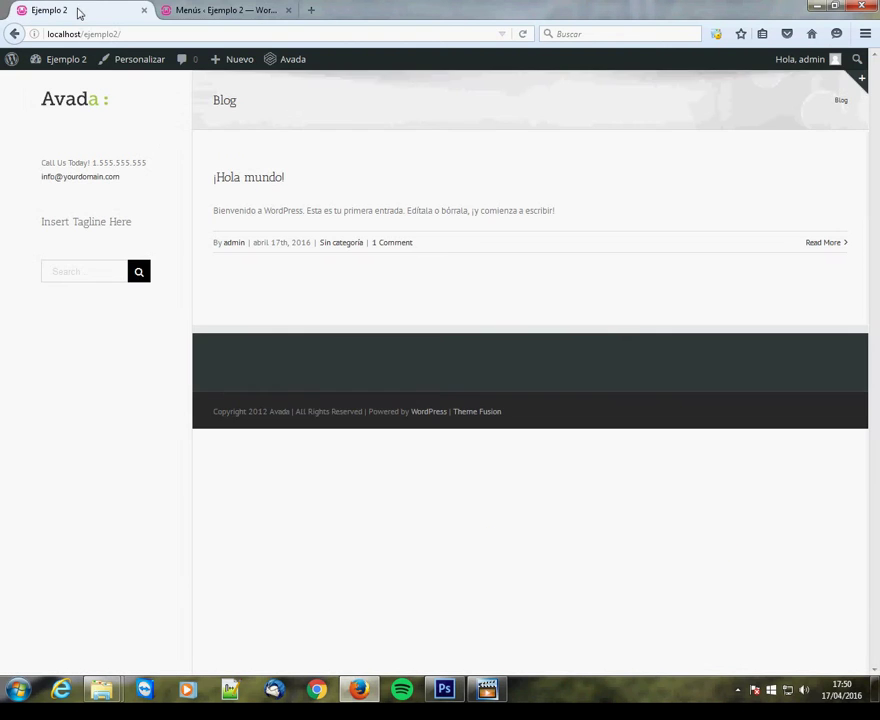
pyautogui.press('F5')
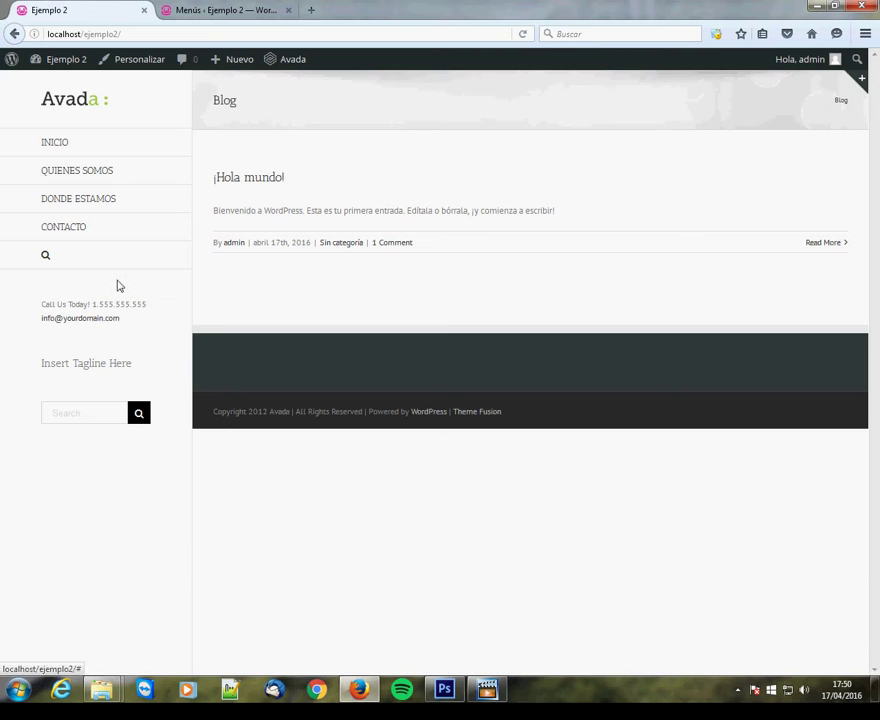
# Step: Return to the admin area and open the Logo settings in Avada's Theme Options
pyautogui.click(212, 11)
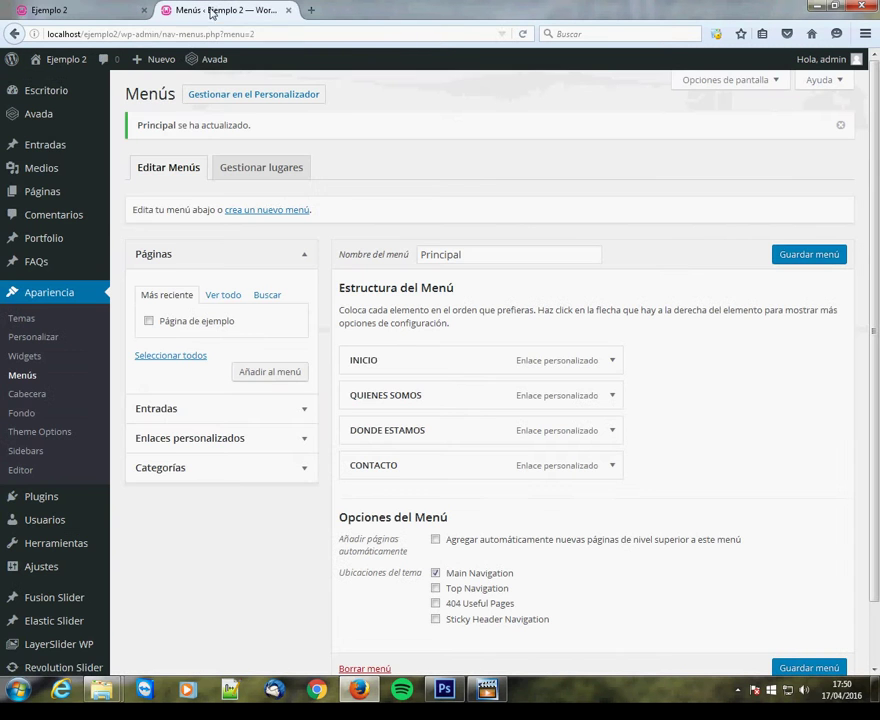
pyautogui.moveTo(59, 118)
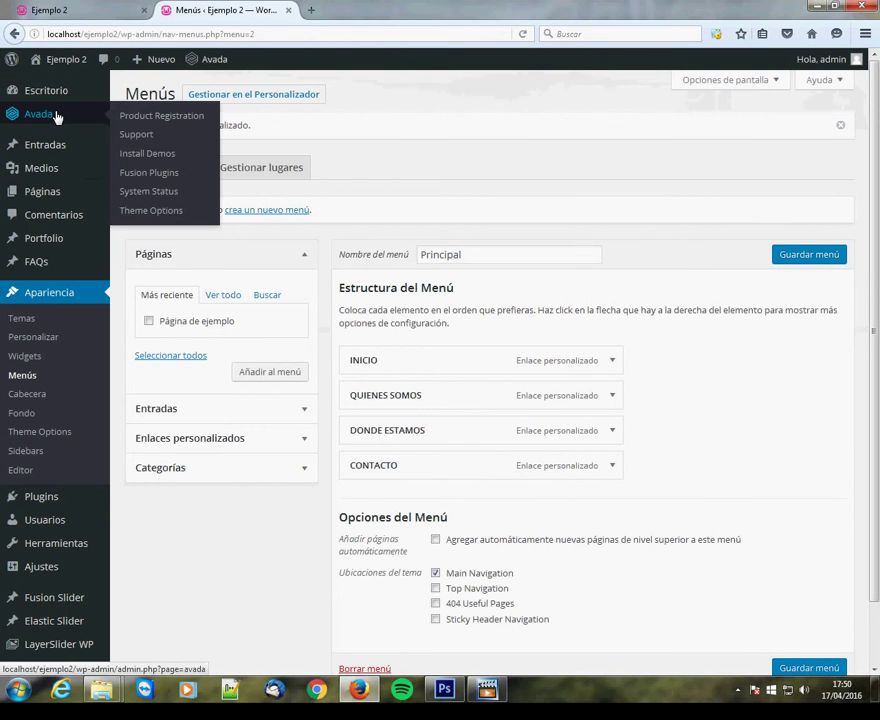
pyautogui.click(181, 211)
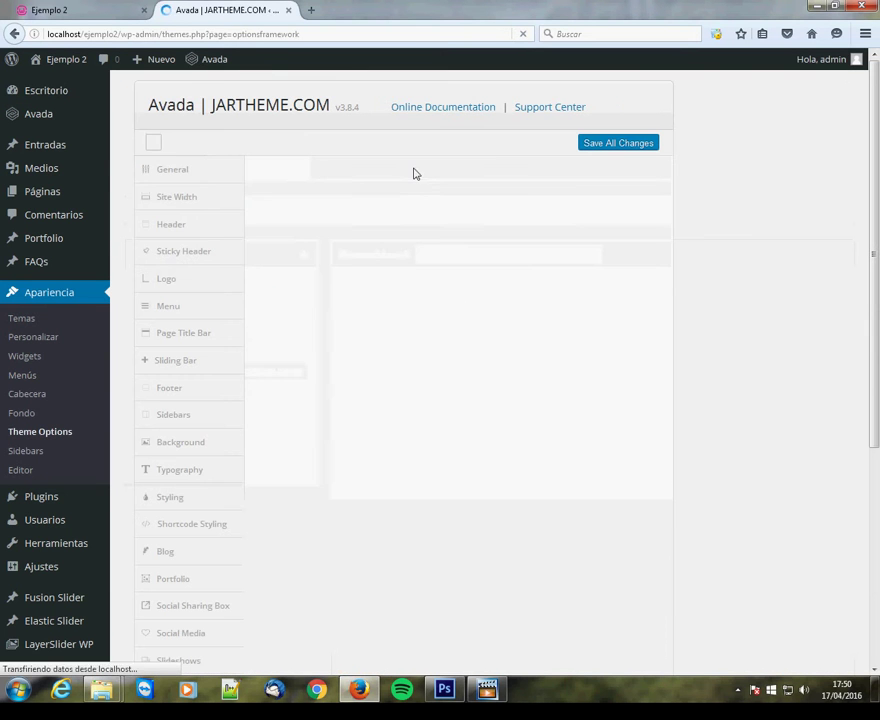
pyautogui.click(168, 280)
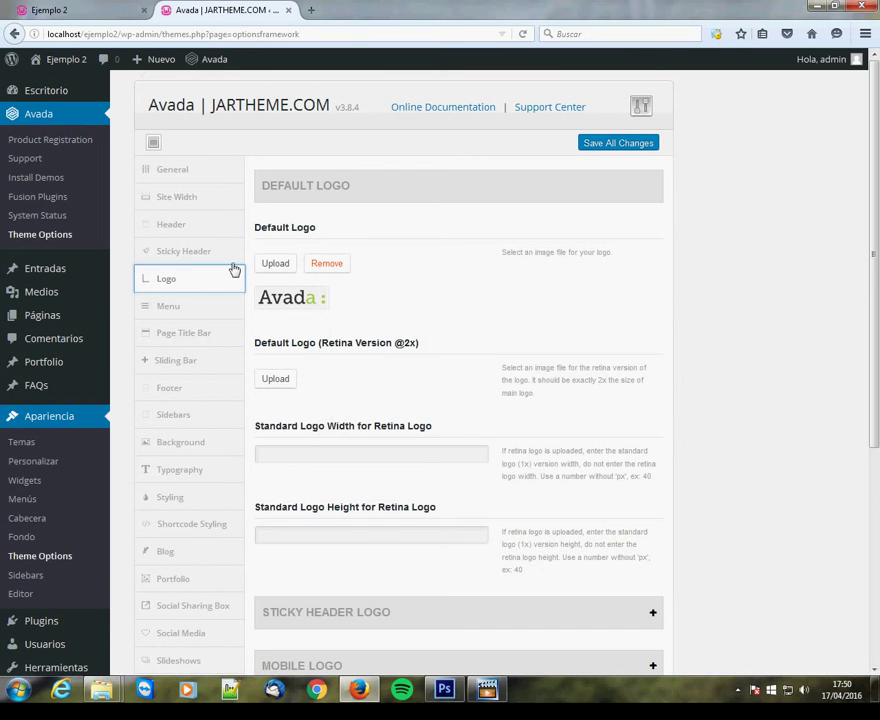
# Step: Upload logotipo-opt.gif from the opt folder inside the desktop's imagenes folder and use it as the Default Logo
pyautogui.click(276, 265)
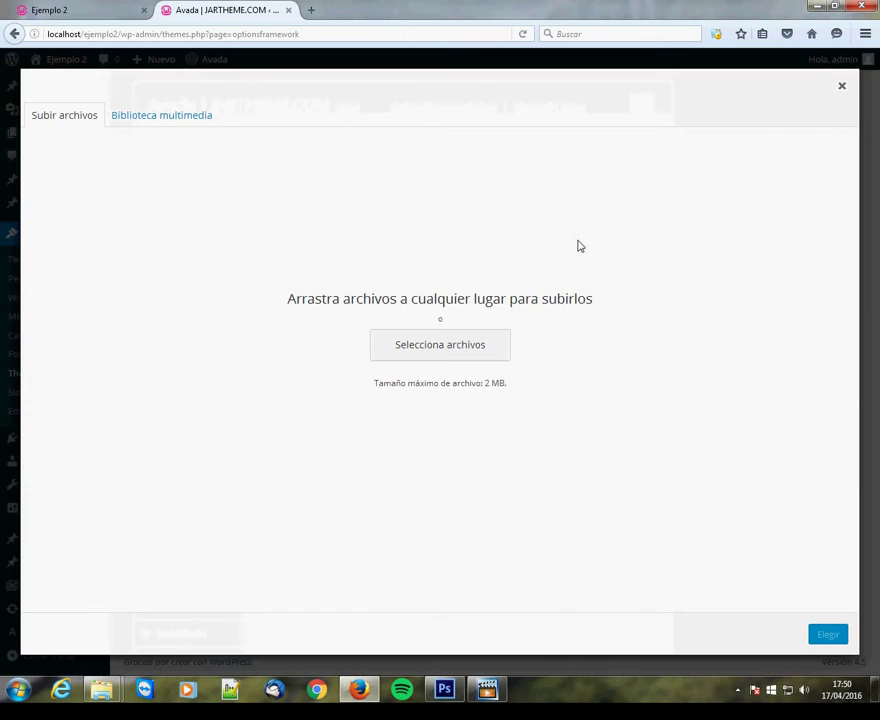
pyautogui.click(446, 354)
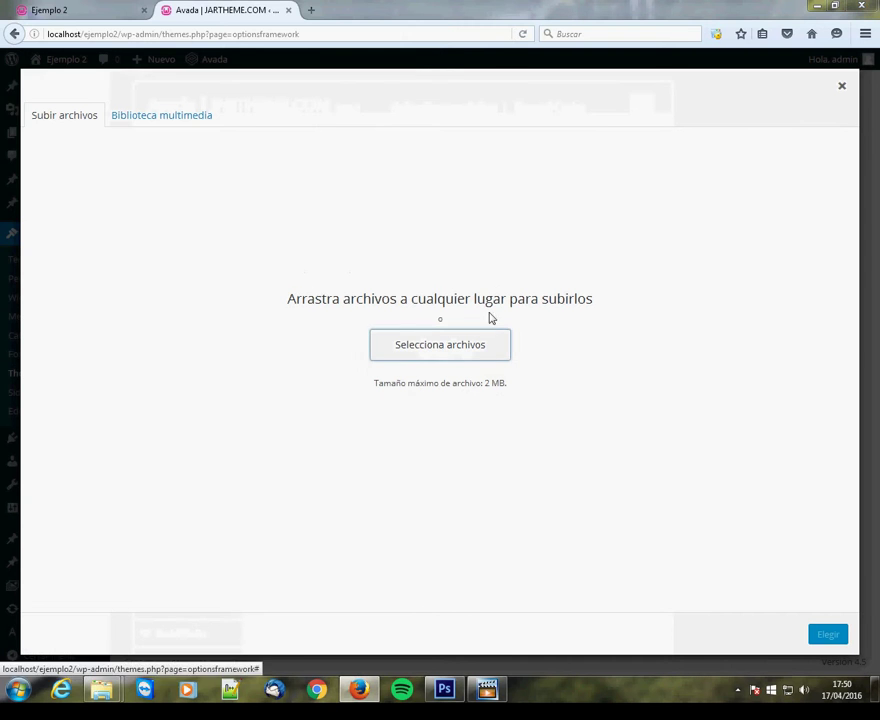
pyautogui.click(60, 108)
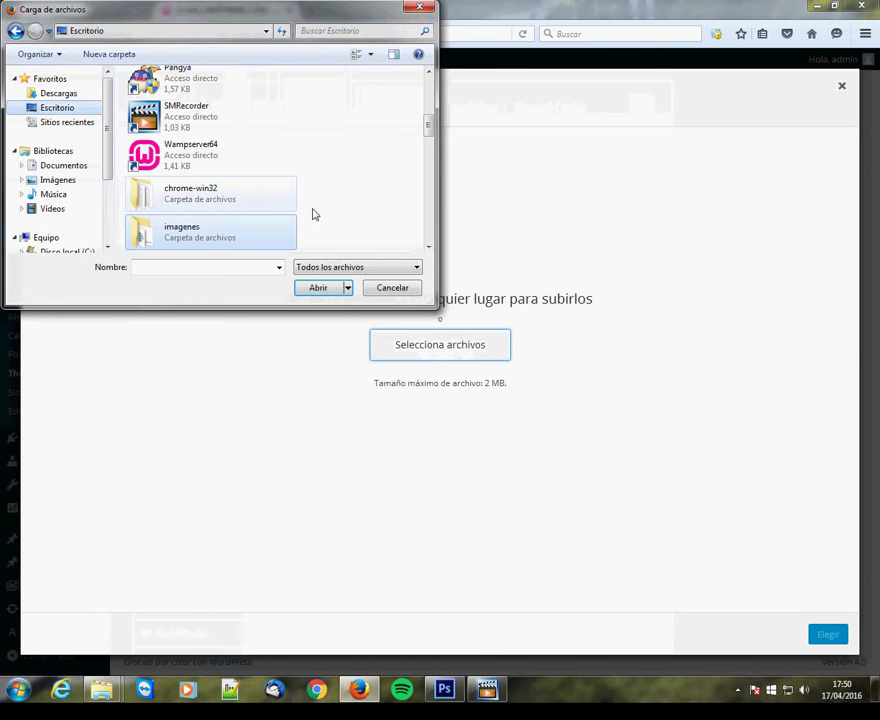
pyautogui.doubleClick(226, 242)
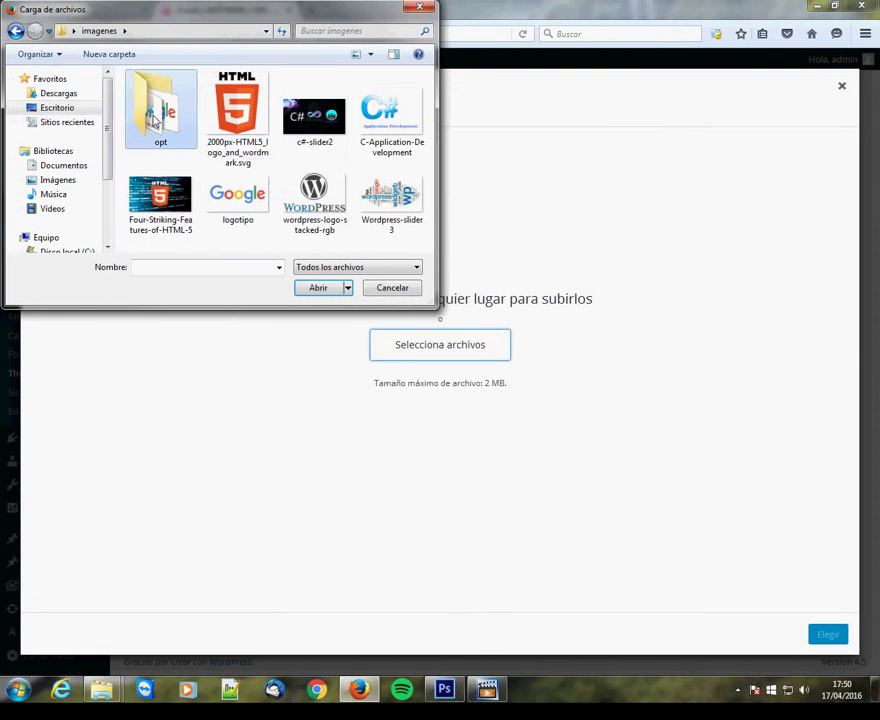
pyautogui.doubleClick(156, 118)
pyautogui.doubleClick(330, 102)
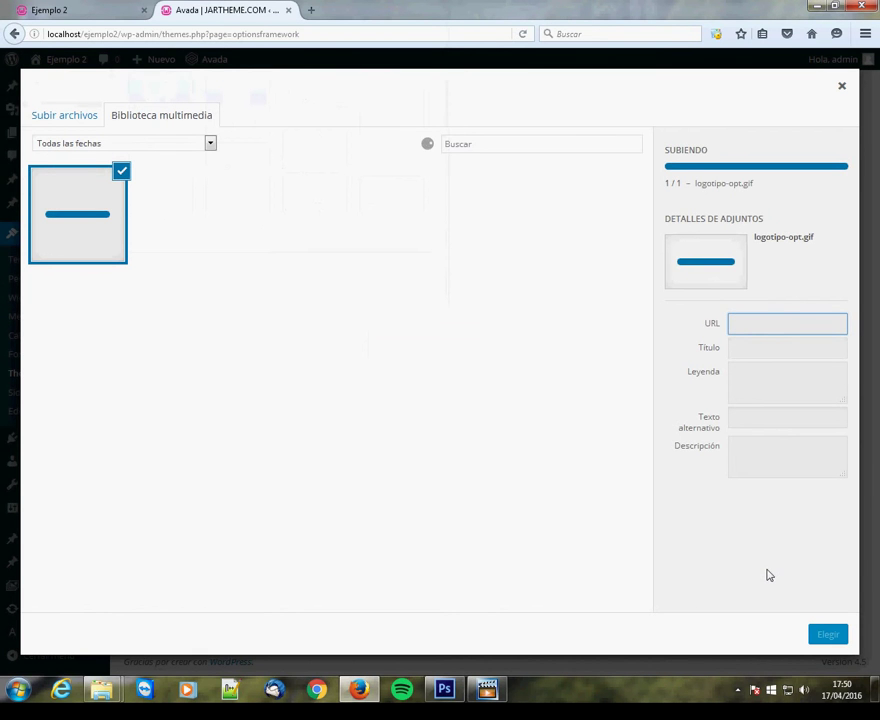
pyautogui.click(826, 635)
# Step: Save all theme option changes and reload the front page to check the new logo
pyautogui.click(607, 143)
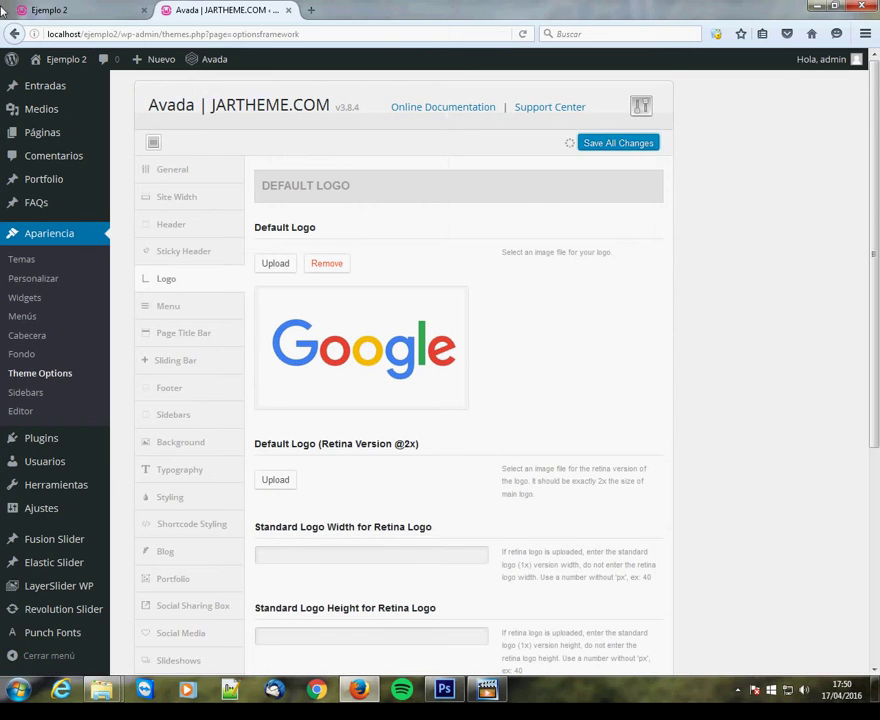
pyautogui.click(40, 10)
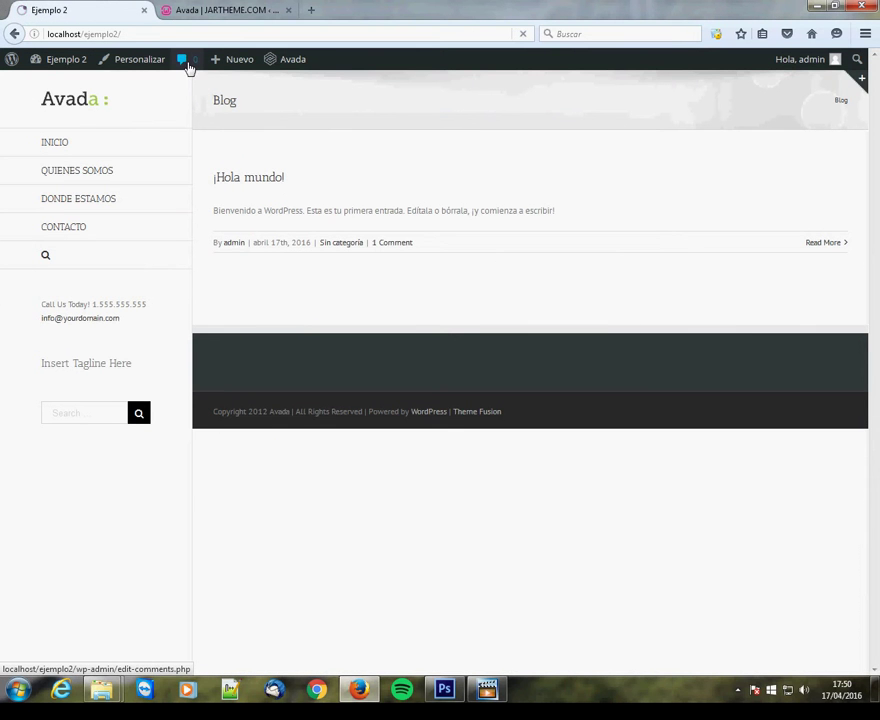
pyautogui.press('F5')
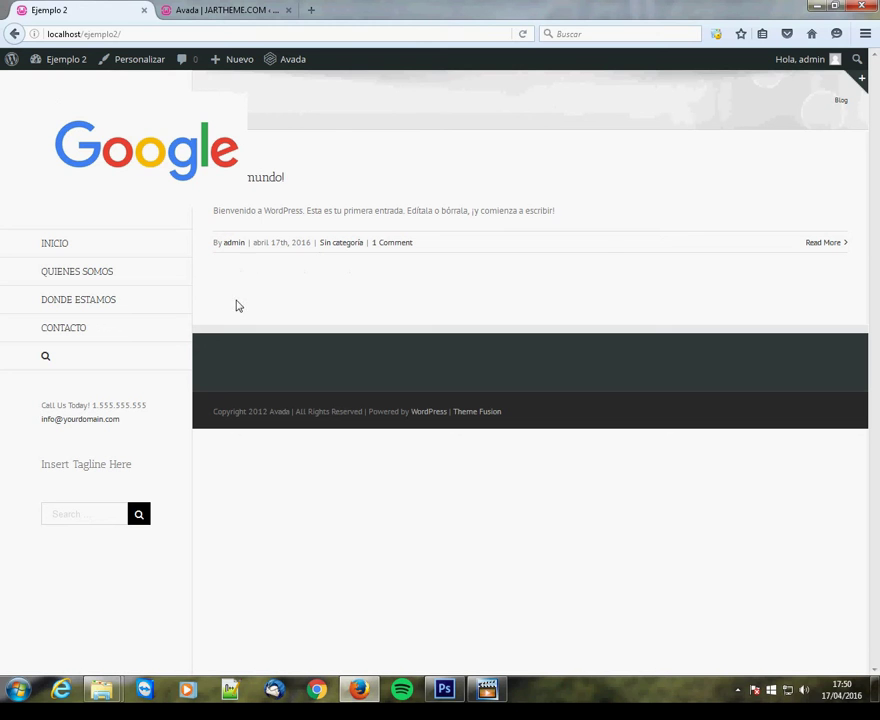
# Step: Examine the Header content and background options together with the General and Site Width settings in the theme options
pyautogui.click(209, 12)
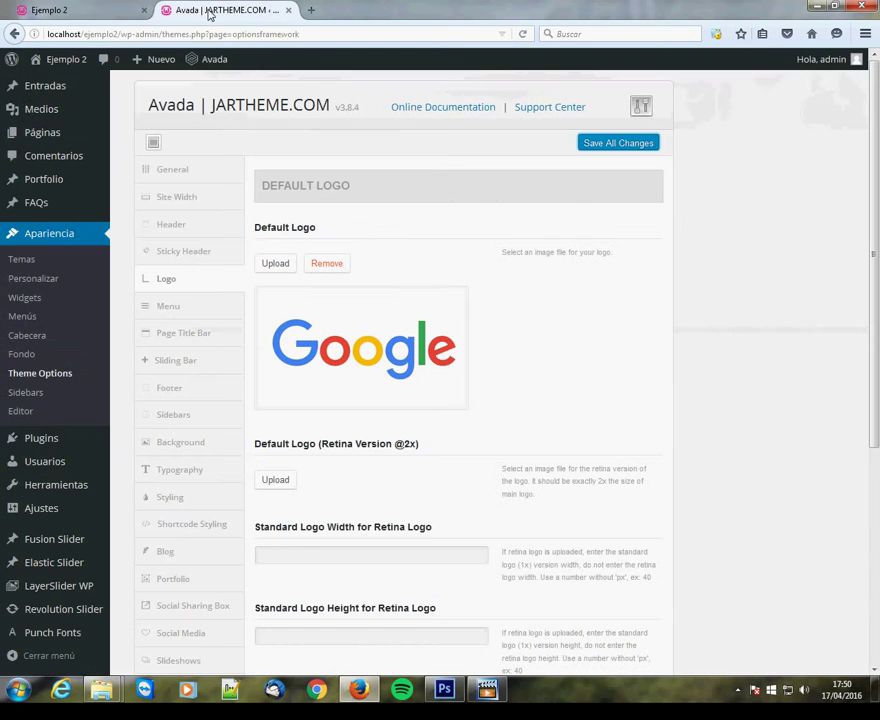
pyautogui.click(192, 226)
pyautogui.click(355, 241)
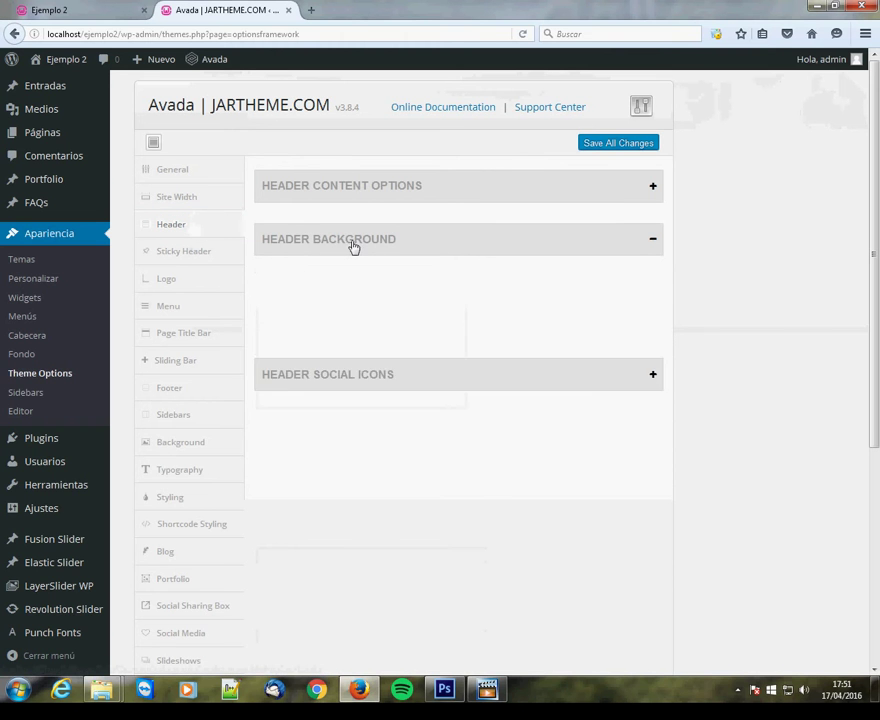
pyautogui.click(366, 187)
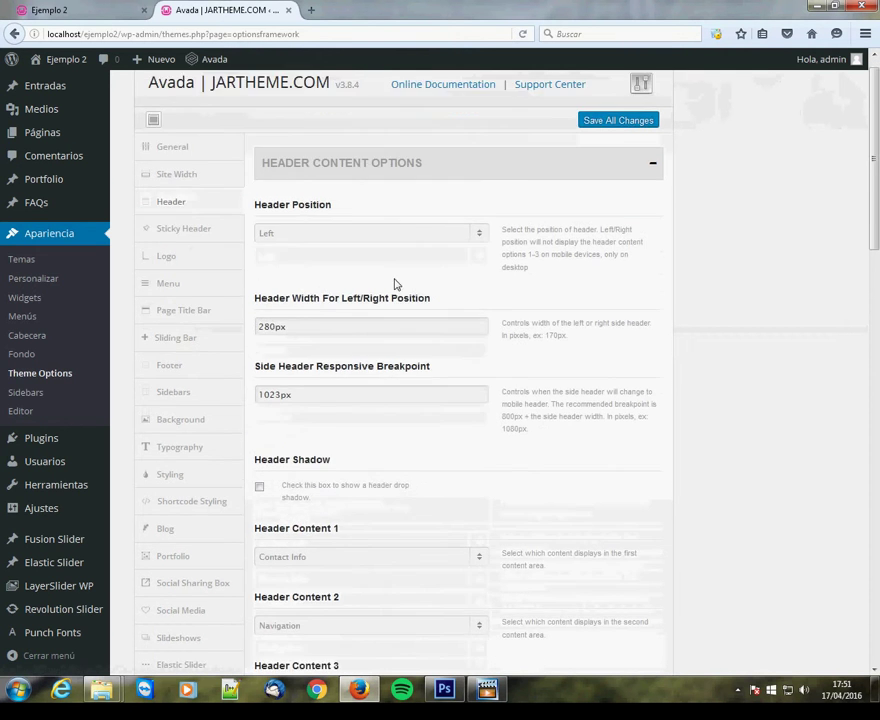
pyautogui.click(180, 198)
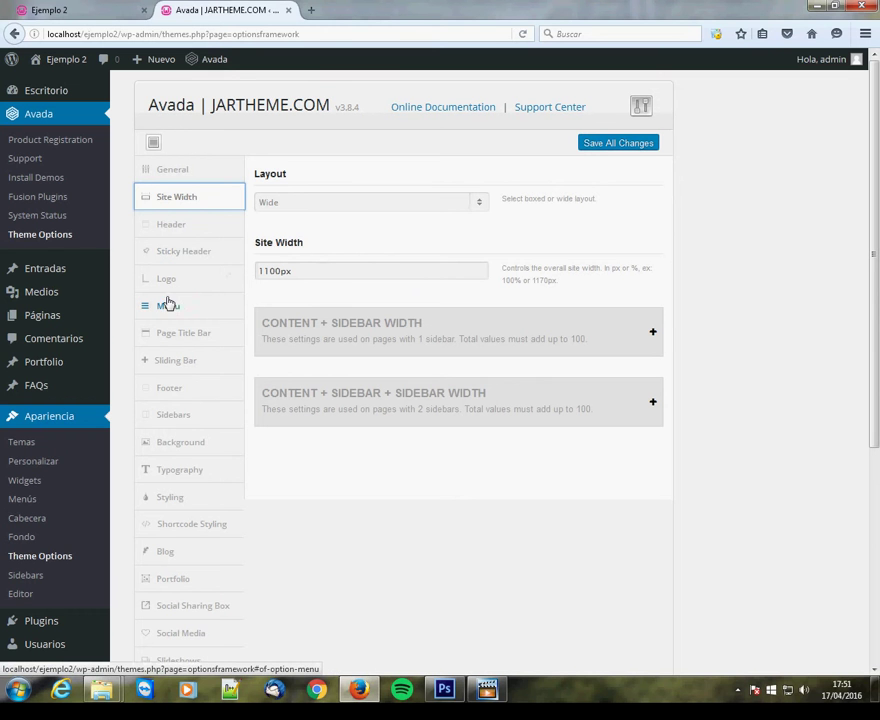
pyautogui.click(198, 224)
pyautogui.scroll(-10, 379, 259)
pyautogui.scroll(-10, 380, 260)
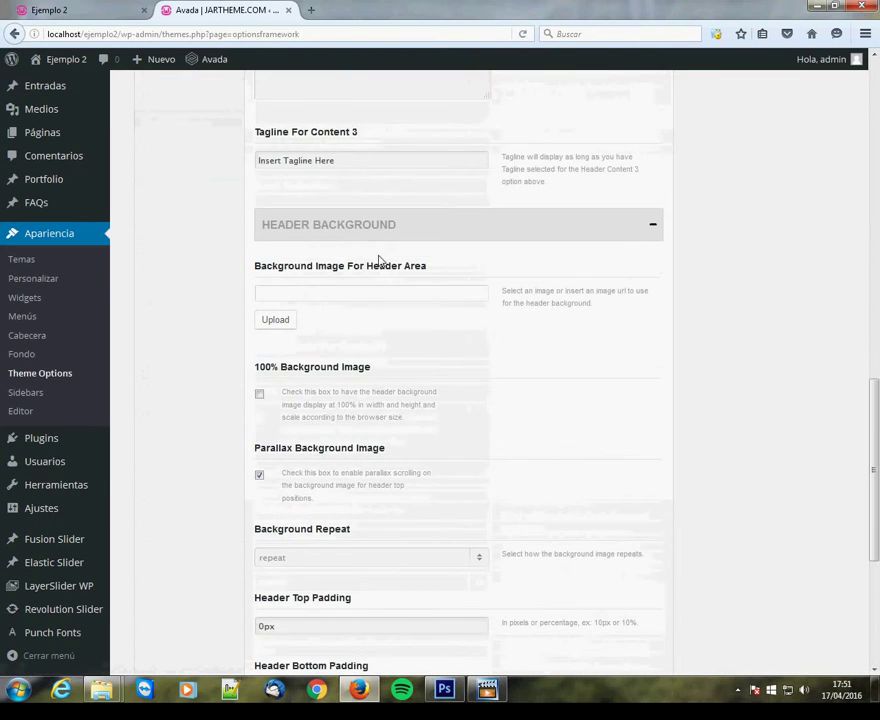
pyautogui.scroll(5, 379, 249)
pyautogui.scroll(10, 379, 248)
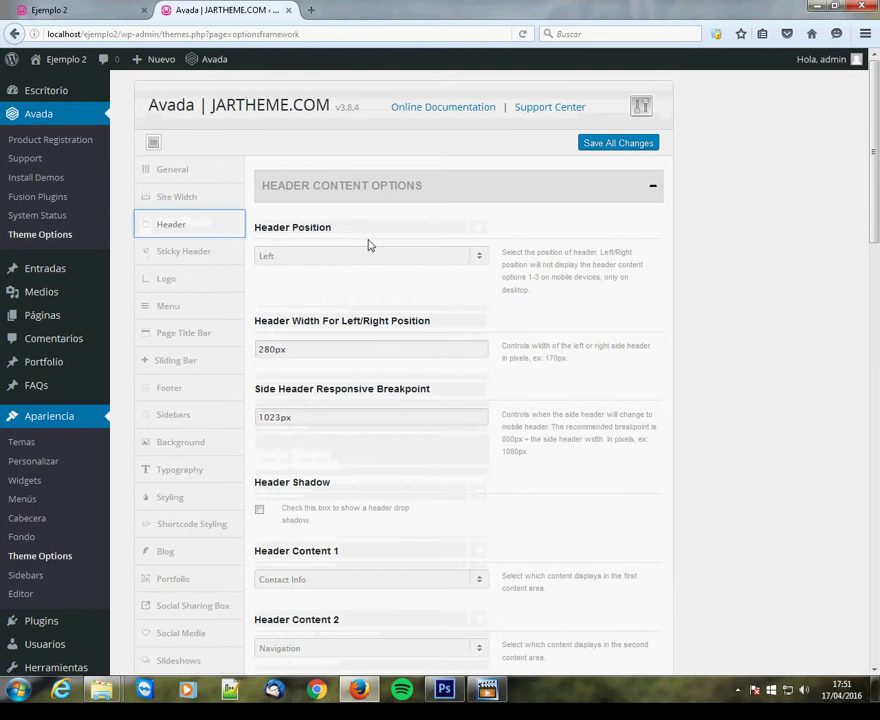
pyautogui.click(198, 177)
pyautogui.scroll(-3, 410, 250)
pyautogui.scroll(3, 387, 238)
pyautogui.click(181, 200)
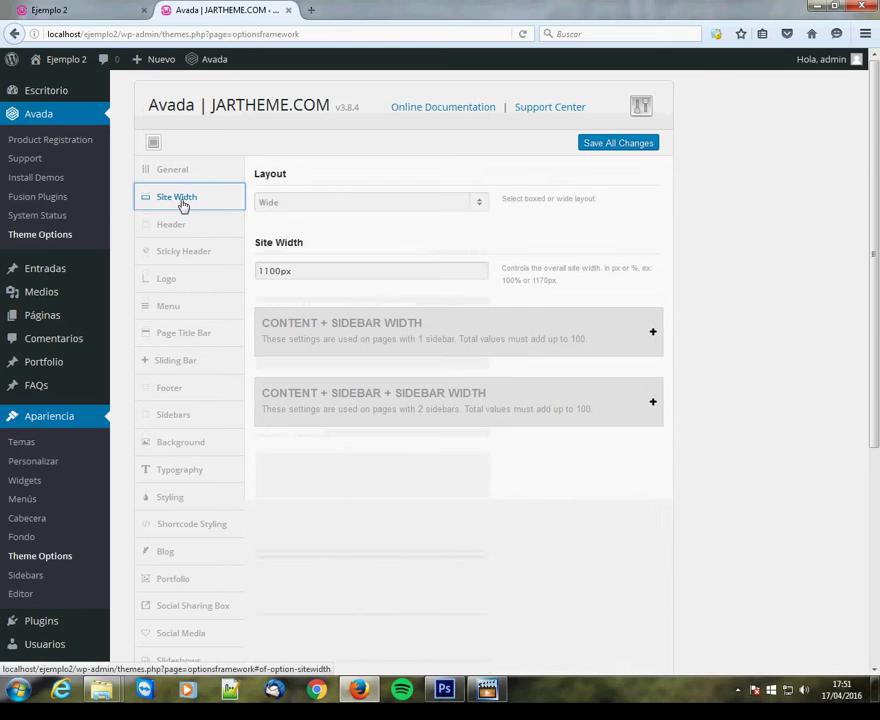
pyautogui.click(352, 340)
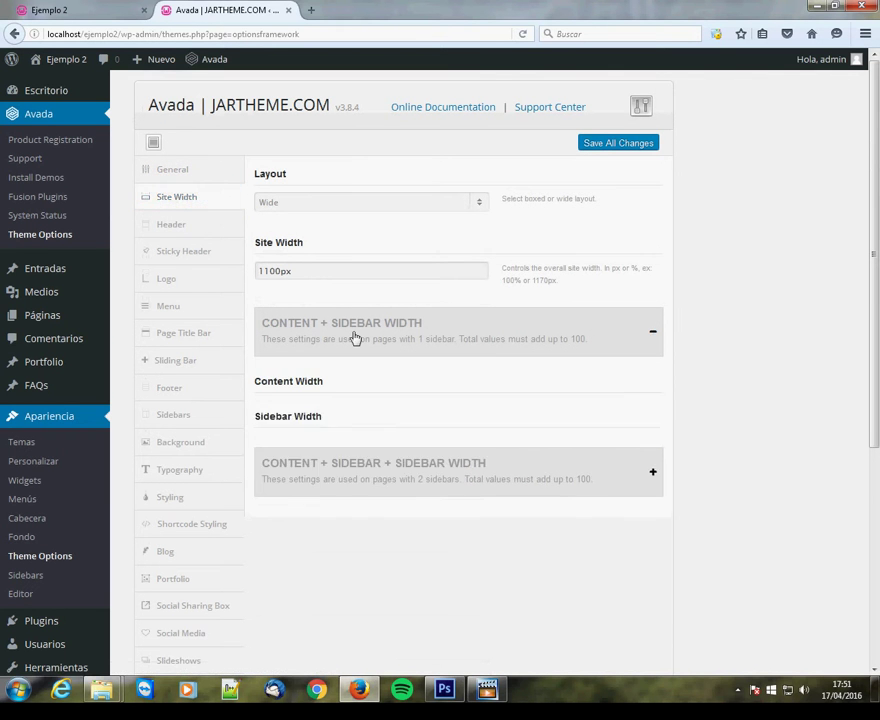
# Step: Set the Header Position to Top in the header content options
pyautogui.click(169, 226)
pyautogui.click(362, 258)
pyautogui.click(282, 273)
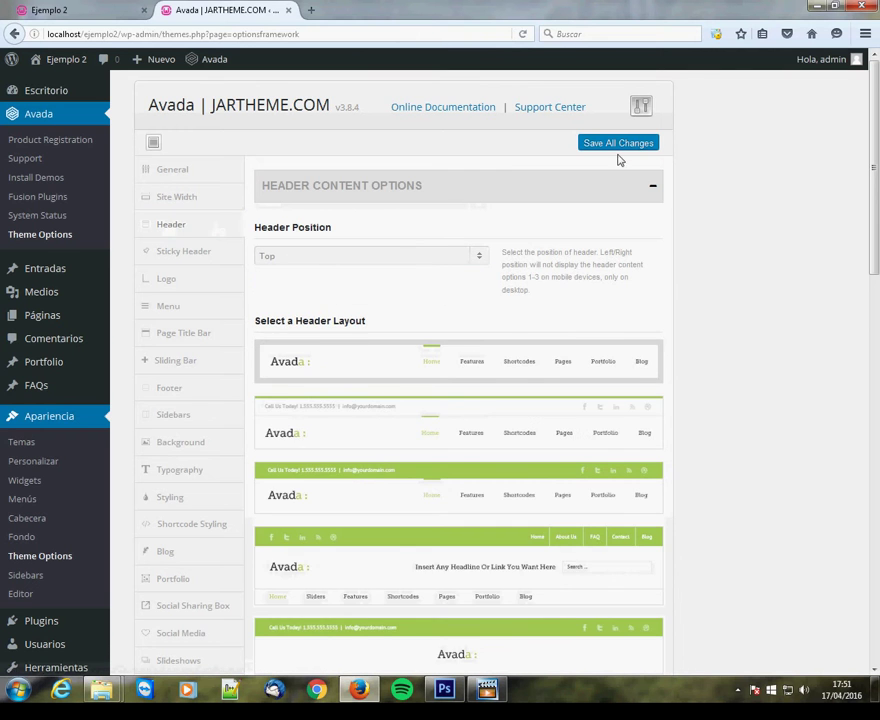
# Step: Select the fifth header layout, with a green top bar and a centered logo above the menu
pyautogui.scroll(-3, 379, 318)
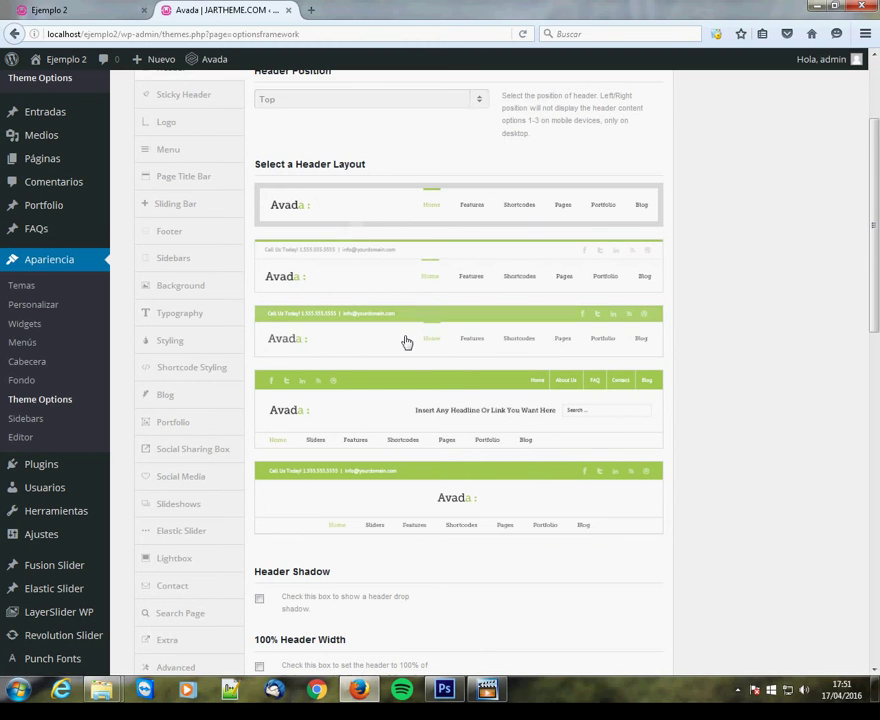
pyautogui.scroll(-1, 459, 421)
pyautogui.click(441, 437)
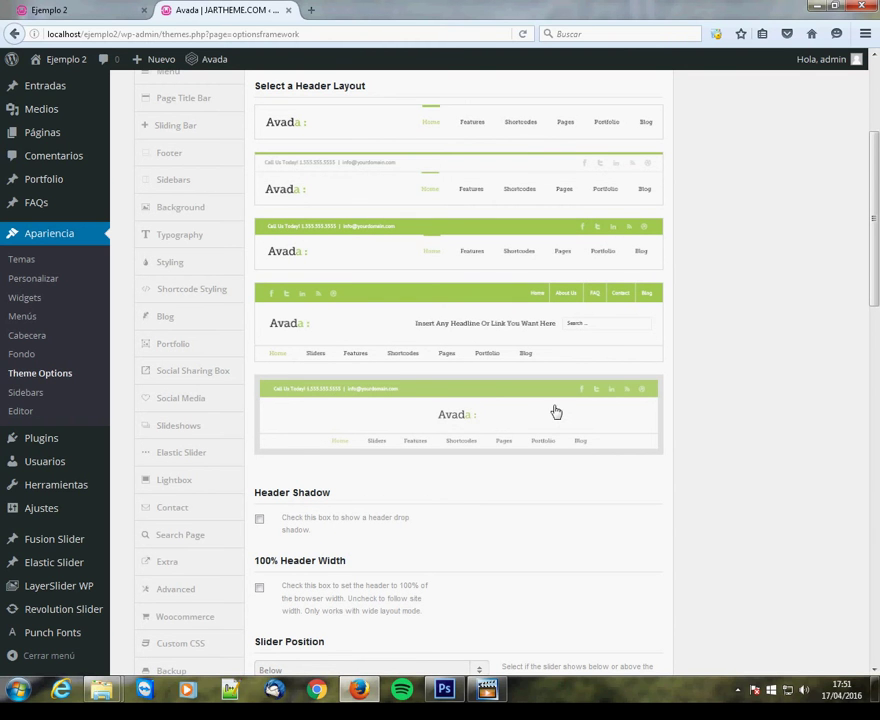
# Step: Save all theme option changes and reload the front page to check the new header layout
pyautogui.scroll(5, 739, 375)
pyautogui.click(597, 143)
pyautogui.click(82, 10)
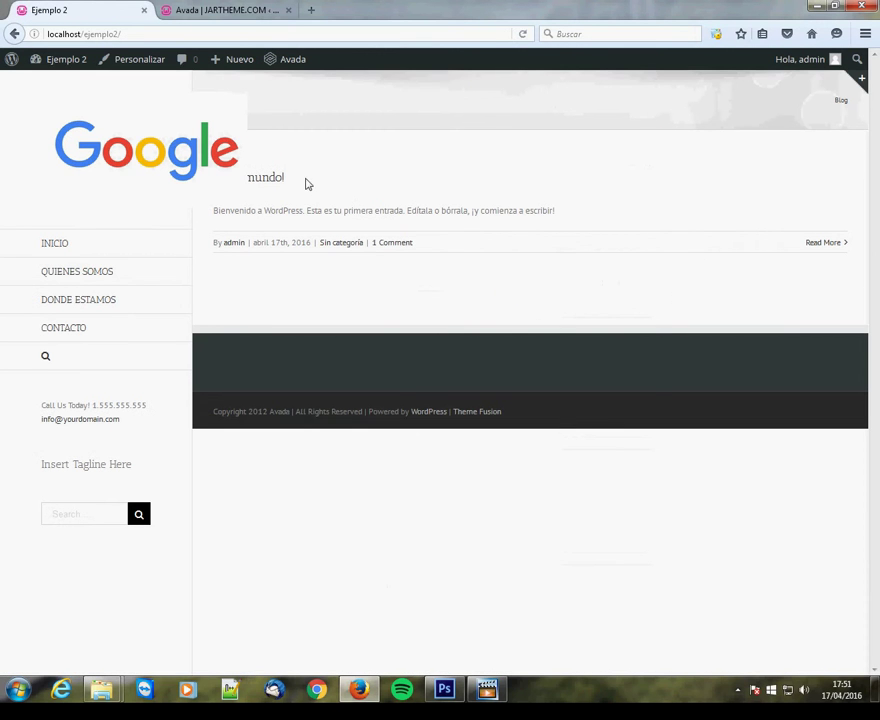
pyautogui.press('F5')
pyautogui.press('F5')
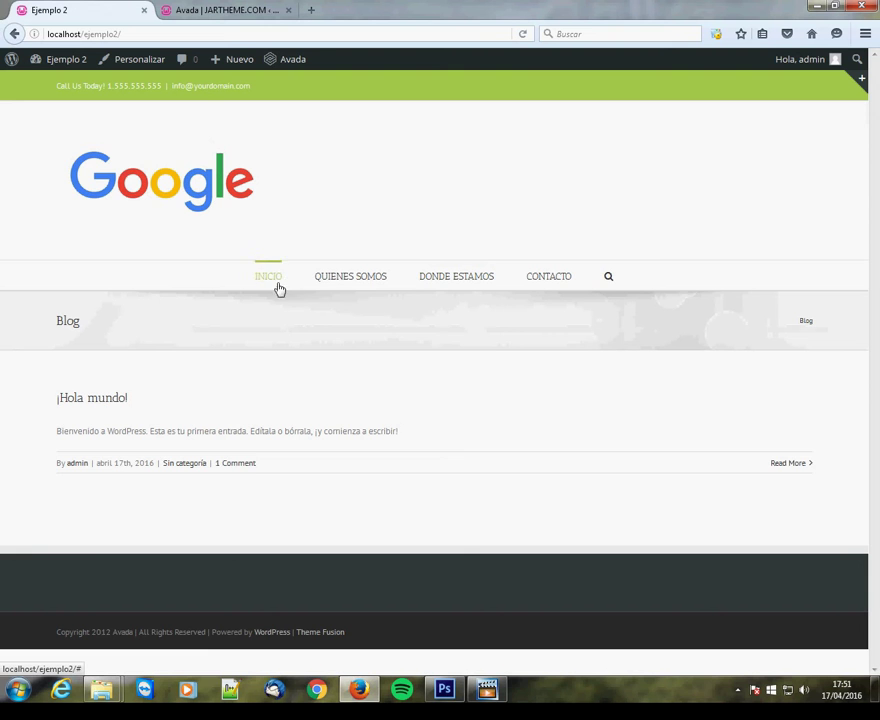
# Step: Set the Logo Alignment to Center in the Logo Settings of the theme options
pyautogui.click(202, 10)
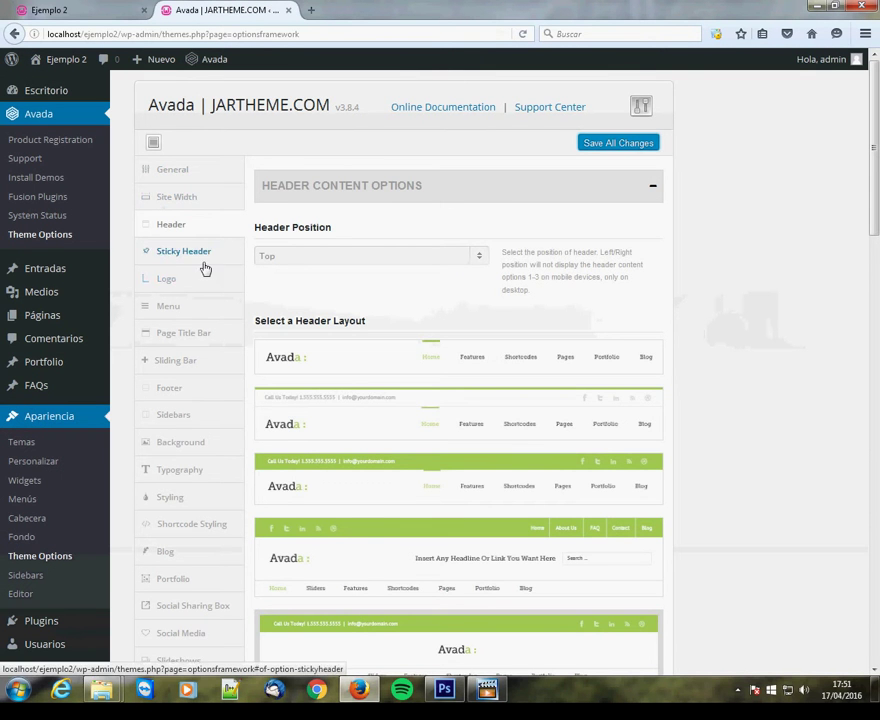
pyautogui.click(189, 287)
pyautogui.scroll(-5, 479, 304)
pyautogui.click(387, 392)
pyautogui.scroll(-4, 385, 330)
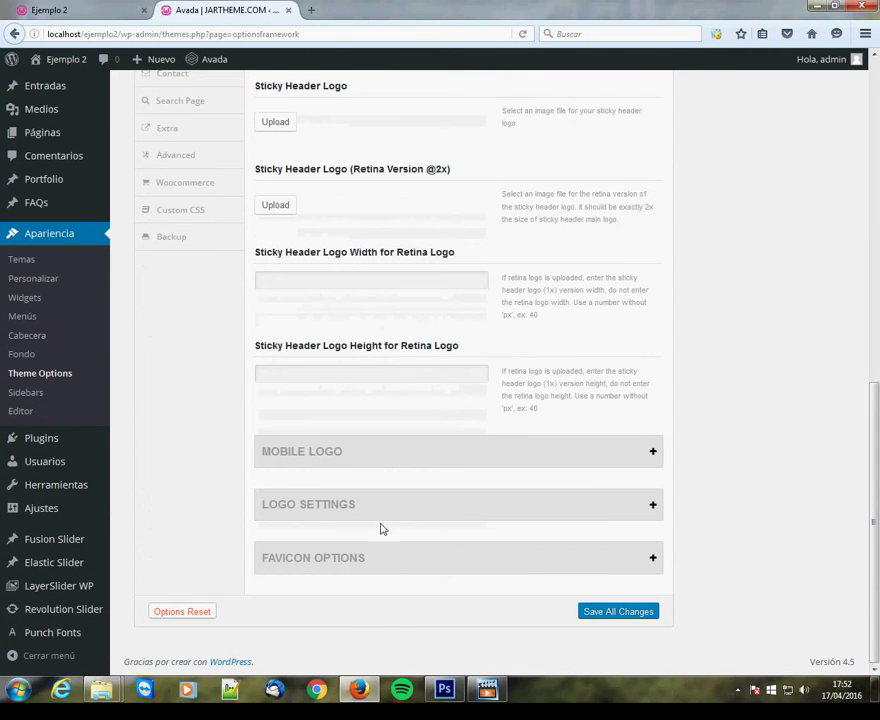
pyautogui.click(373, 511)
pyautogui.scroll(-4, 300, 405)
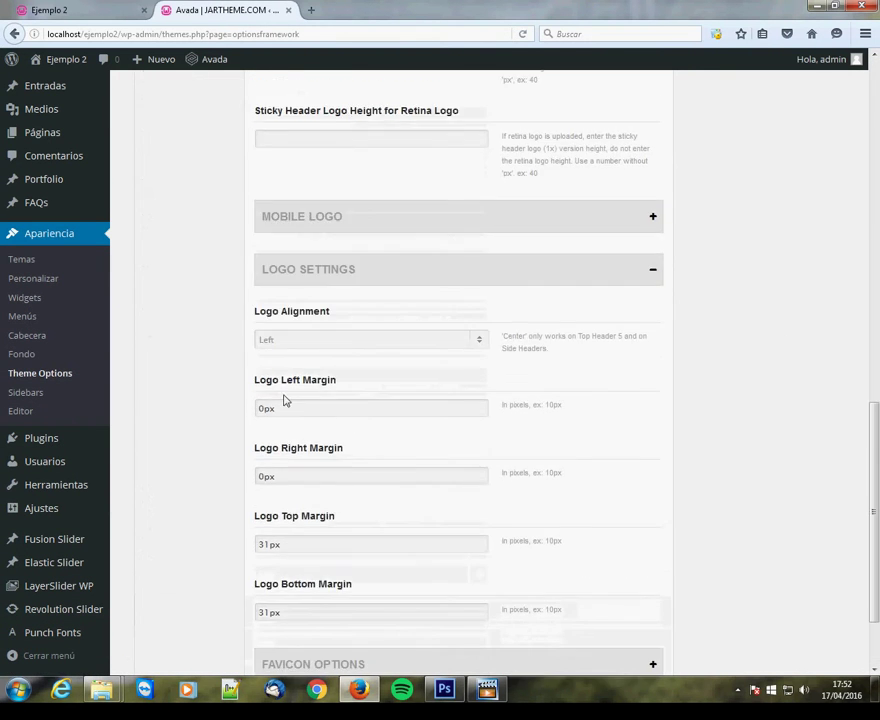
pyautogui.click(308, 342)
pyautogui.click(294, 370)
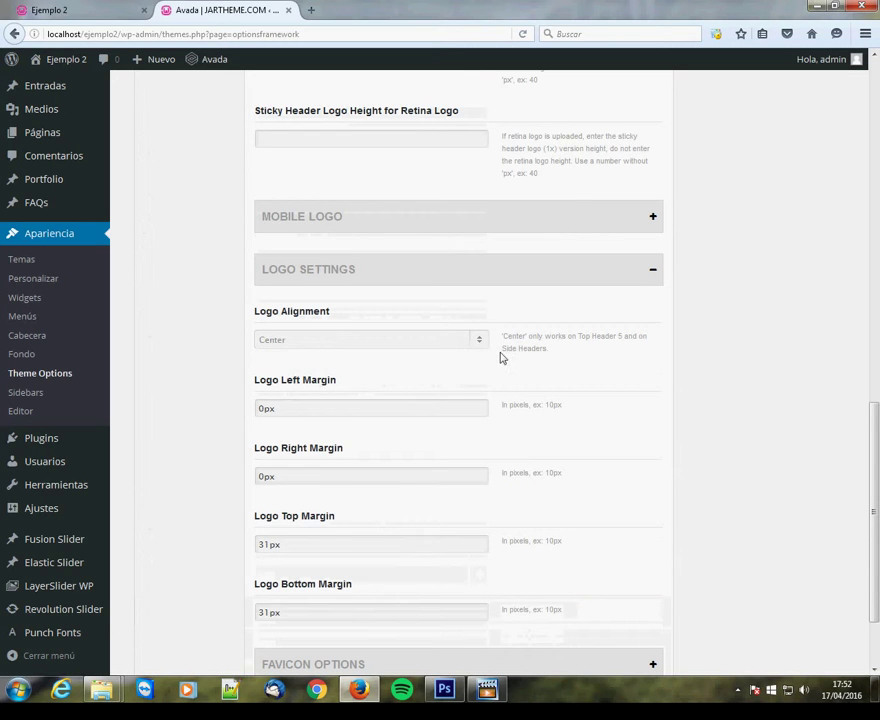
# Step: Save all theme option changes and reload the front page to check the logo alignment
pyautogui.scroll(10, 576, 378)
pyautogui.click(611, 143)
pyautogui.click(86, 9)
pyautogui.press('F5')
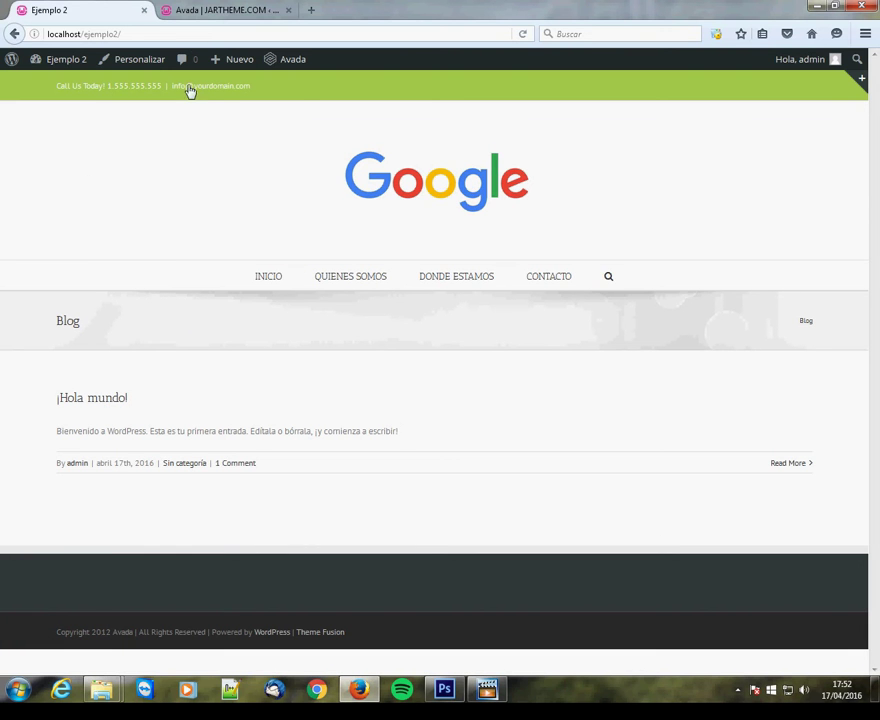
# Step: Look through the Site Width and General theme options for the setting that controls the top bar content
pyautogui.click(212, 17)
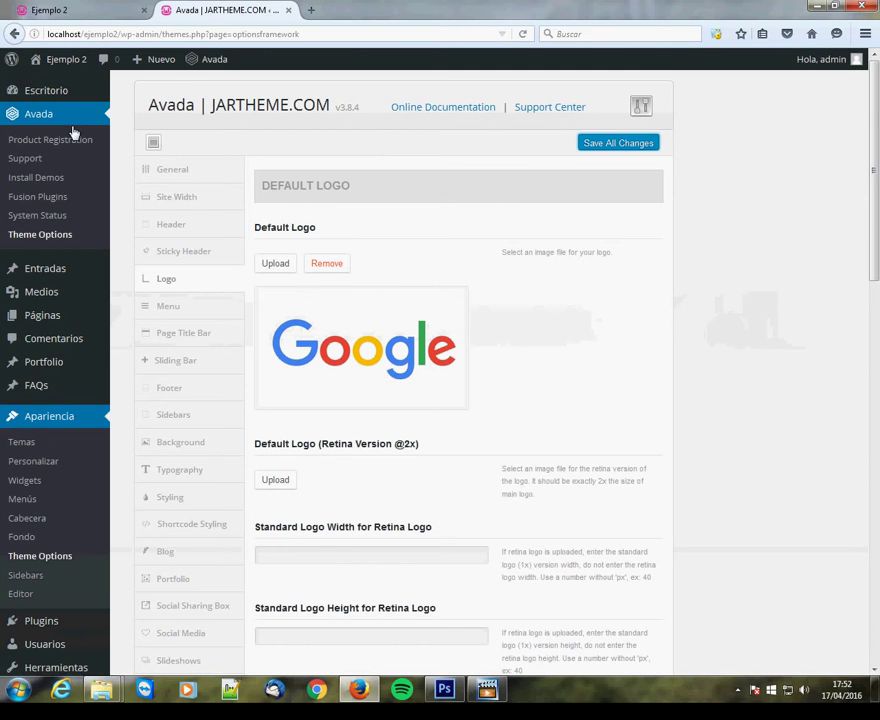
pyautogui.click(201, 199)
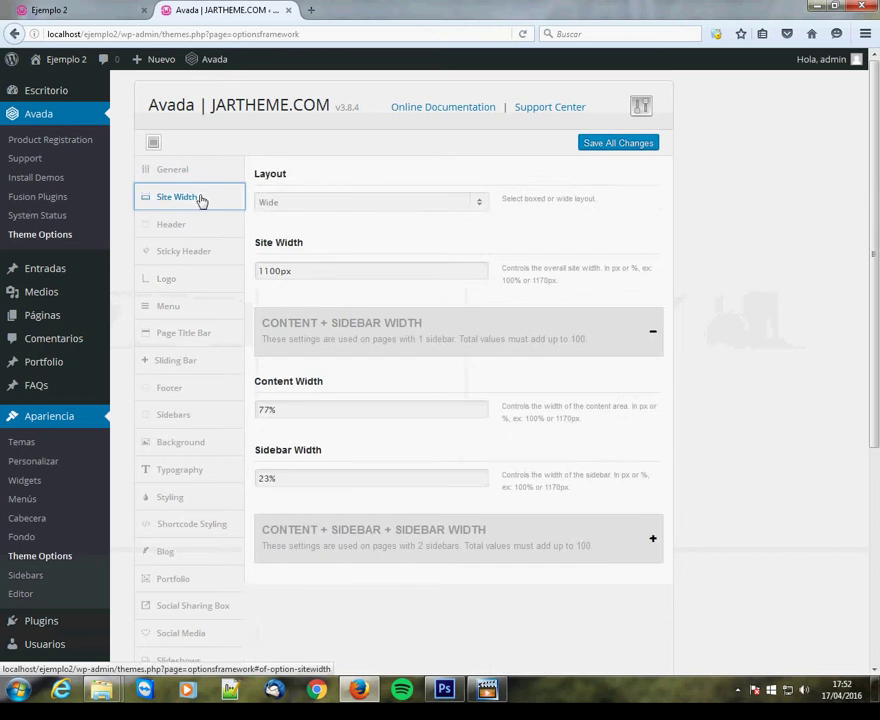
pyautogui.click(193, 179)
pyautogui.scroll(-3, 216, 172)
pyautogui.scroll(2, 217, 185)
pyautogui.scroll(2, 216, 186)
# Step: Set both Header Content 1 and Header Content 2 to Leave Empty in the Header options
pyautogui.click(182, 226)
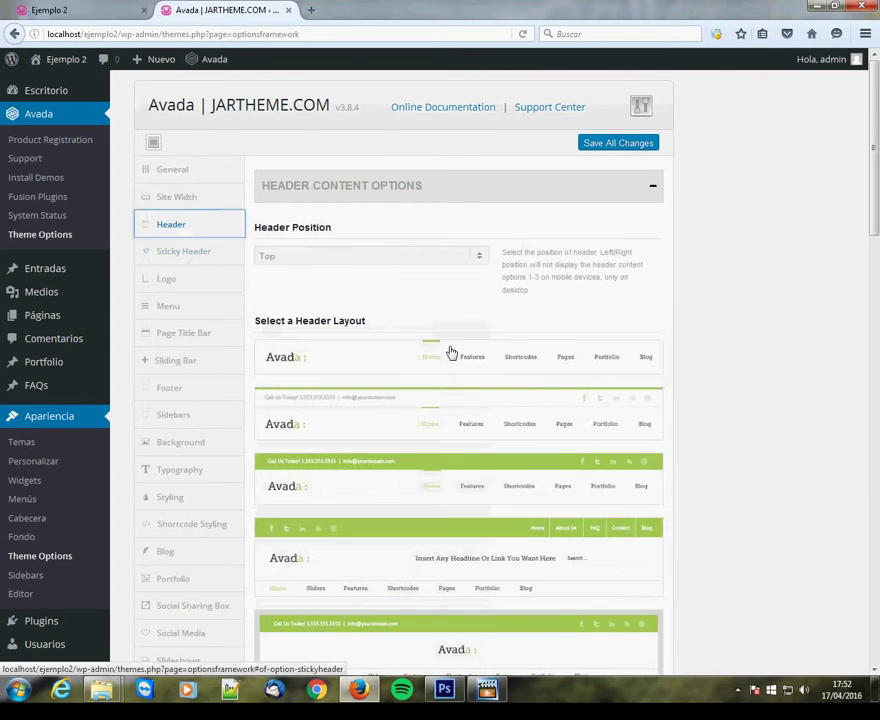
pyautogui.scroll(-3, 455, 360)
pyautogui.scroll(-7, 465, 371)
pyautogui.scroll(2, 403, 308)
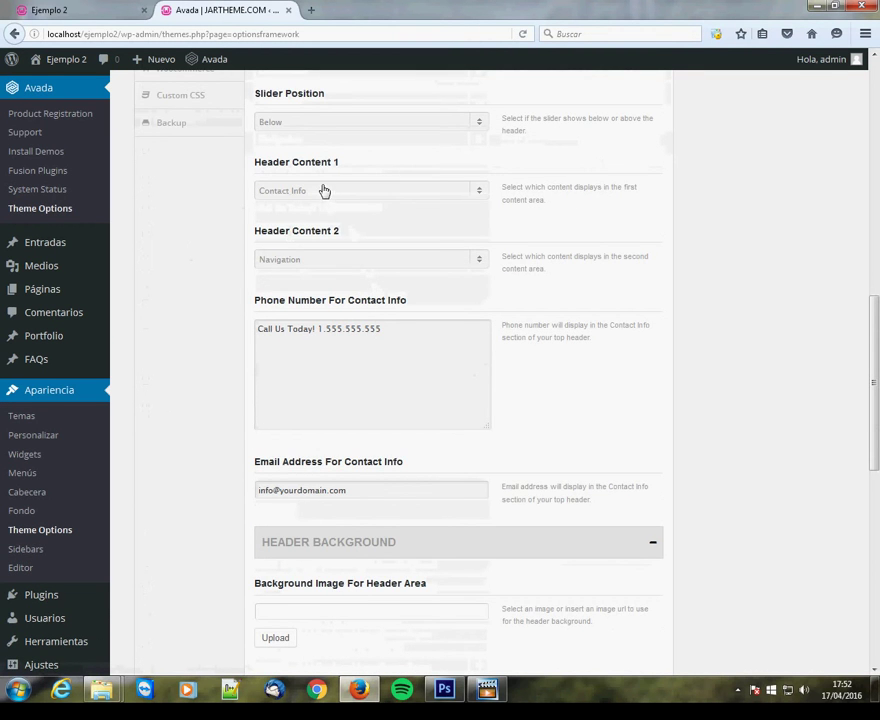
pyautogui.scroll(3, 328, 216)
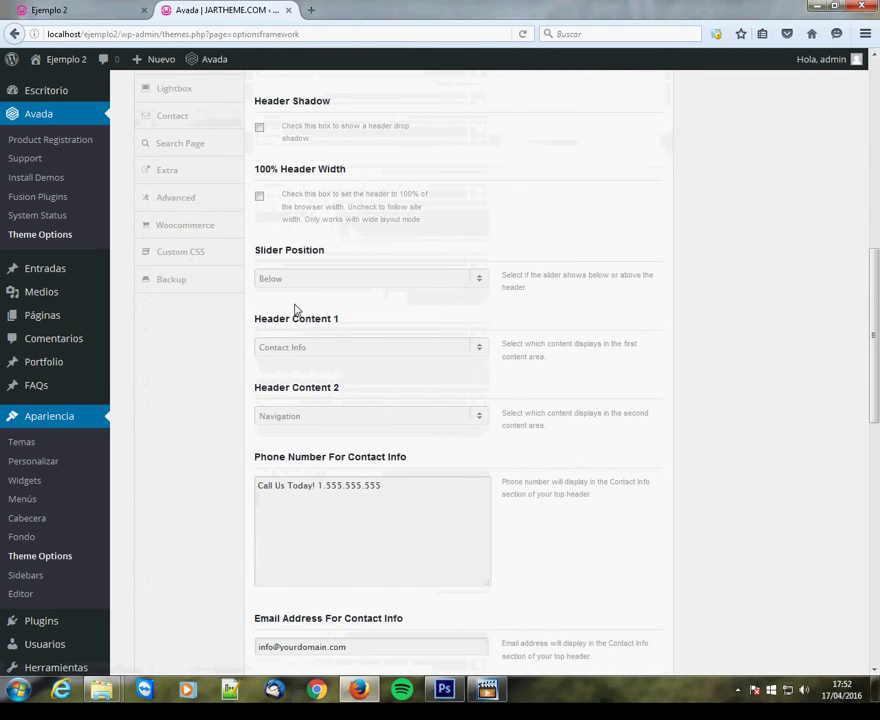
pyautogui.click(334, 348)
pyautogui.click(289, 400)
pyautogui.click(294, 422)
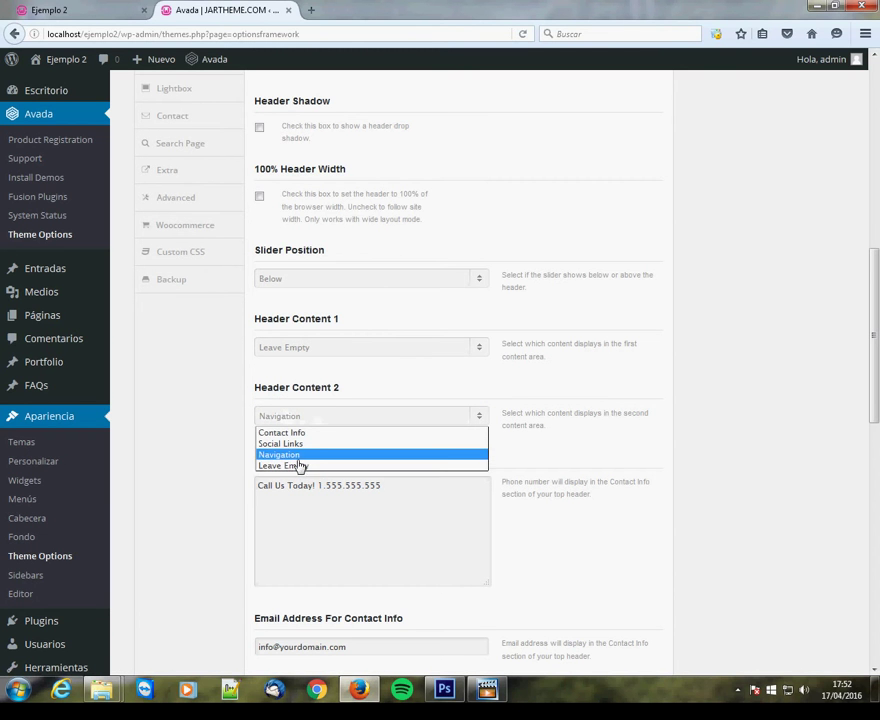
pyautogui.click(302, 466)
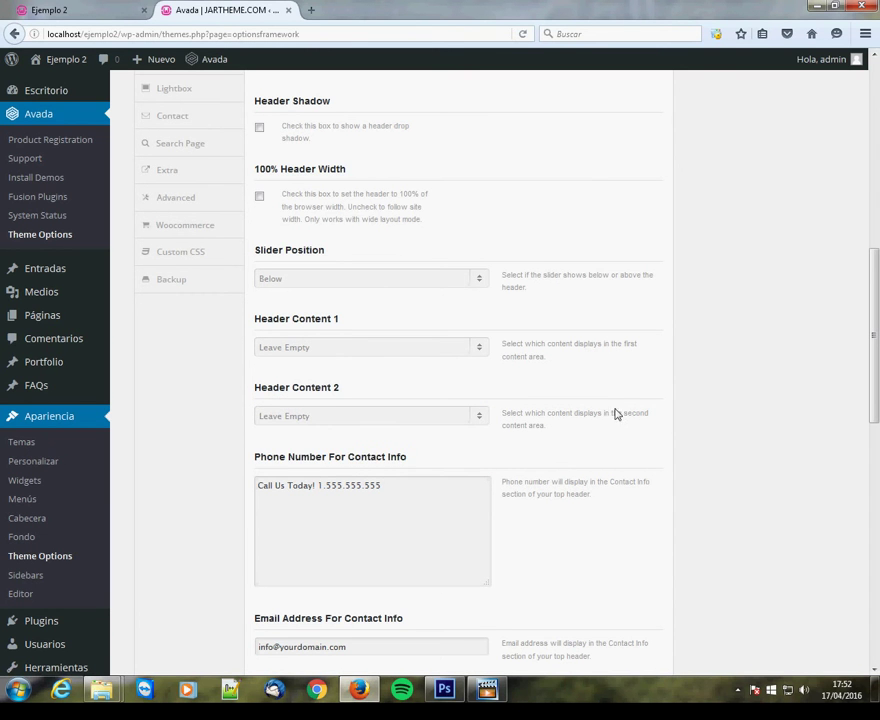
# Step: Save all theme option changes and check the header's top bar on the reloaded front page
pyautogui.scroll(10, 712, 425)
pyautogui.click(624, 147)
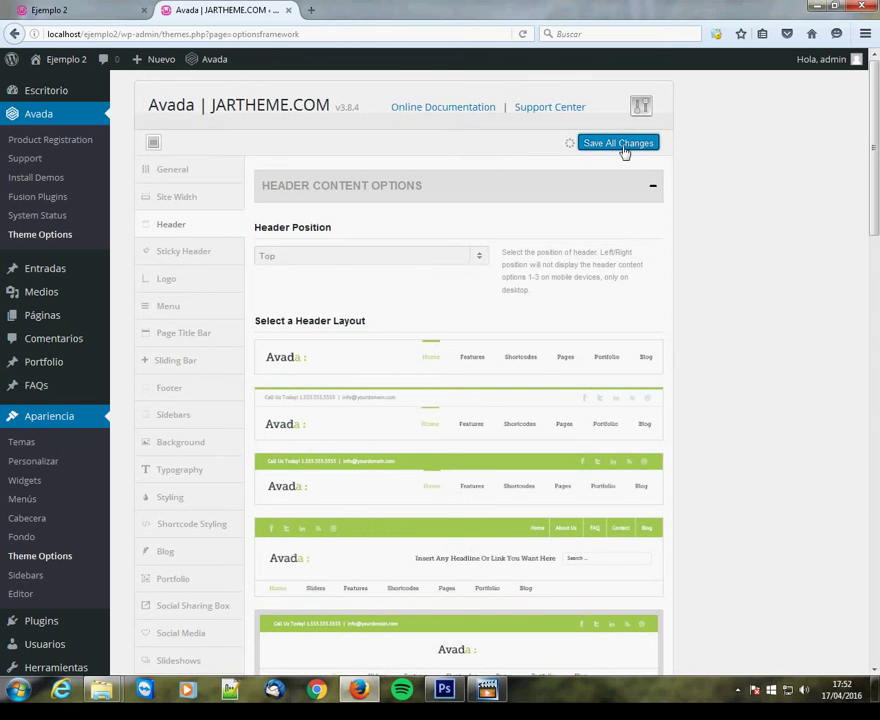
pyautogui.click(70, 10)
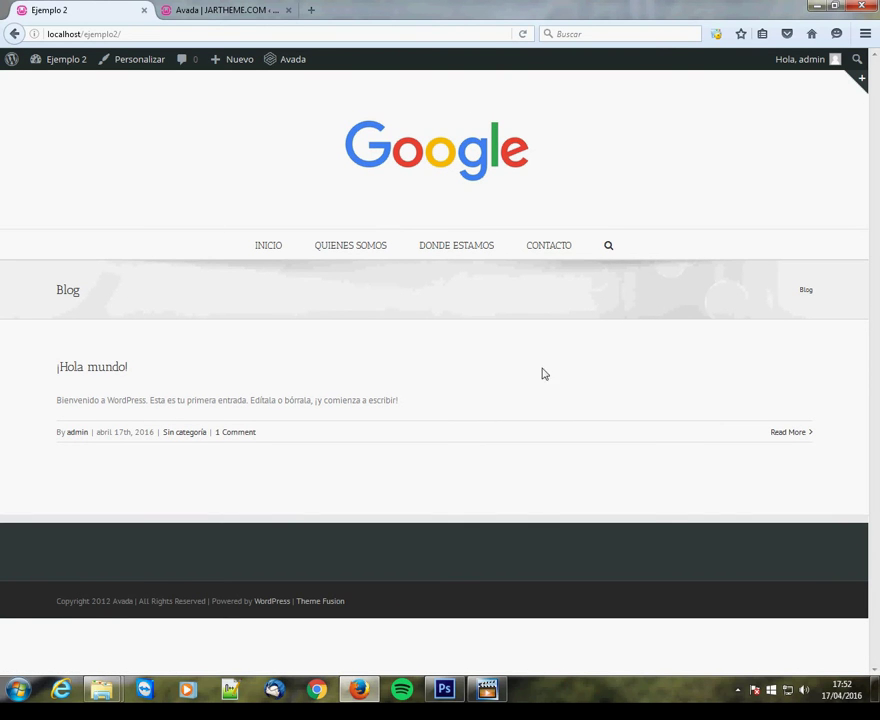
# Step: Set both Page Title Bar and Page Title Bar Text to Hide in the theme options
pyautogui.click(214, 10)
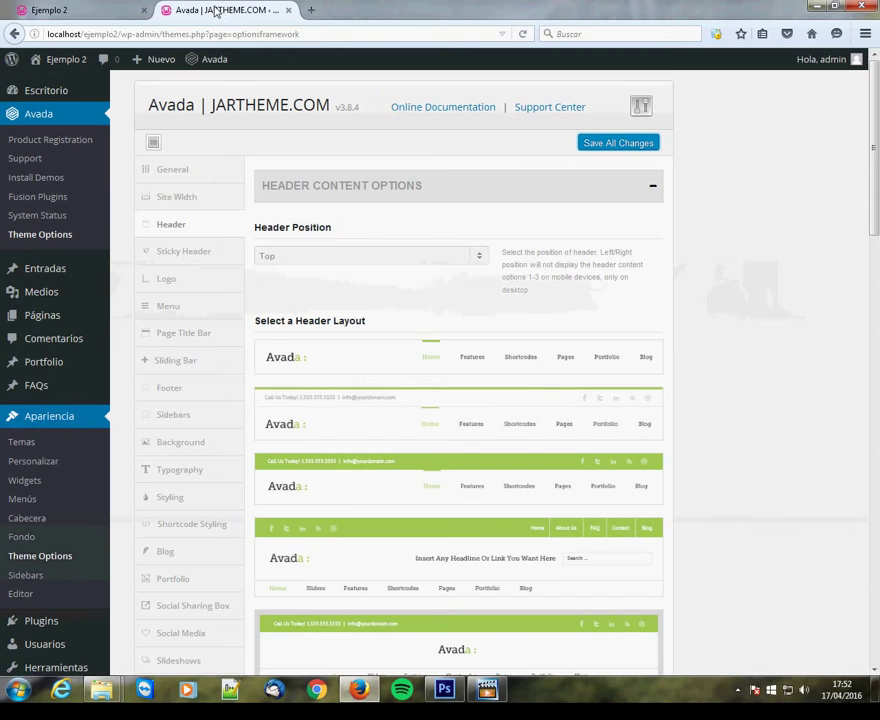
pyautogui.click(205, 336)
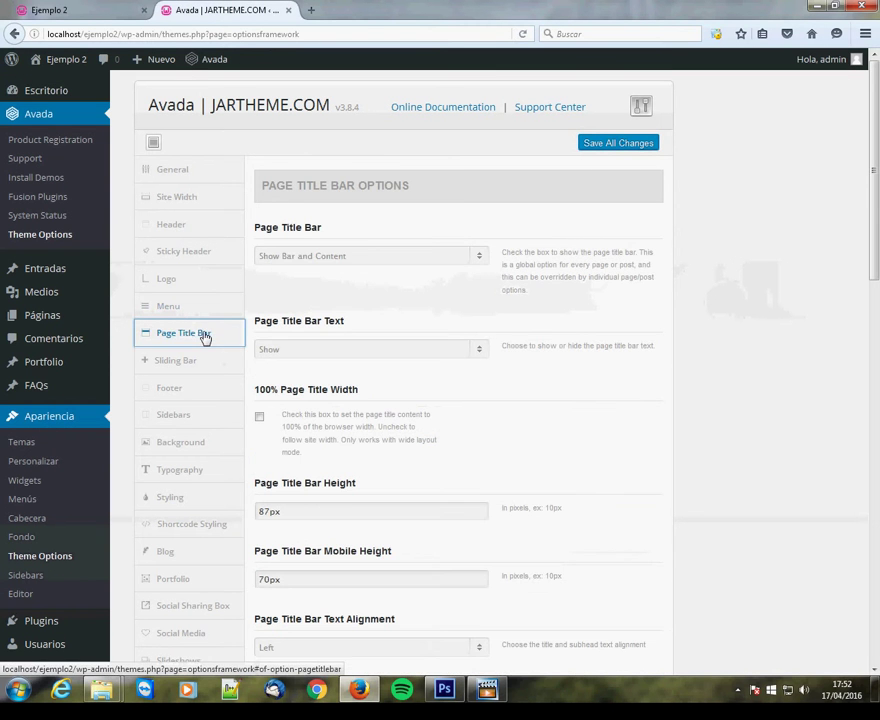
pyautogui.click(361, 255)
pyautogui.click(320, 293)
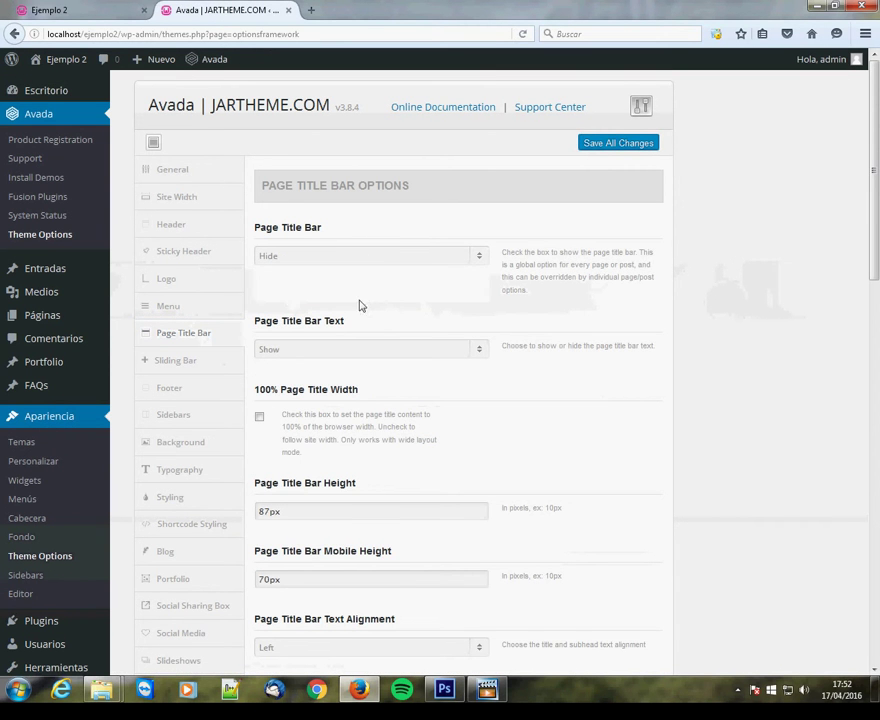
pyautogui.click(319, 353)
pyautogui.click(285, 376)
# Step: Save all theme option changes and reload the front page to check the page title bar
pyautogui.click(627, 147)
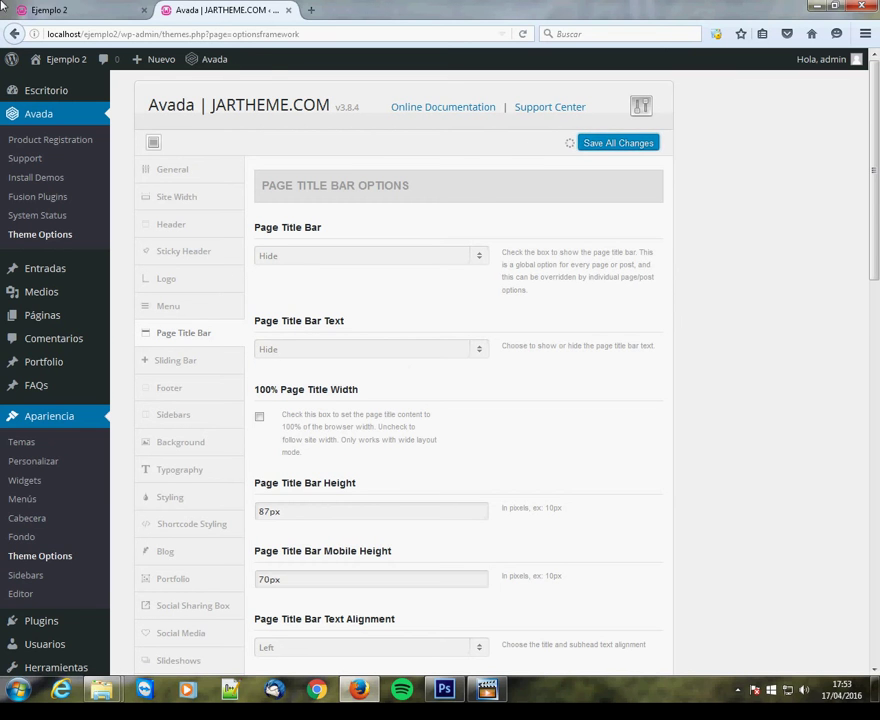
pyautogui.click(37, 8)
pyautogui.press('F5')
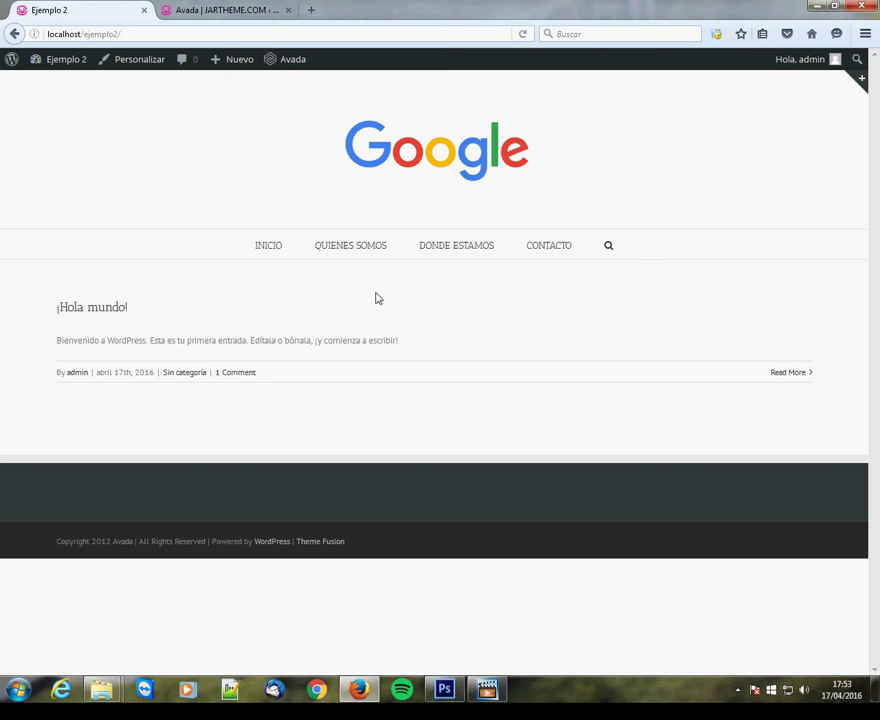
# Step: Change the year in the footer's Copyright Text to 2016
pyautogui.click(248, 7)
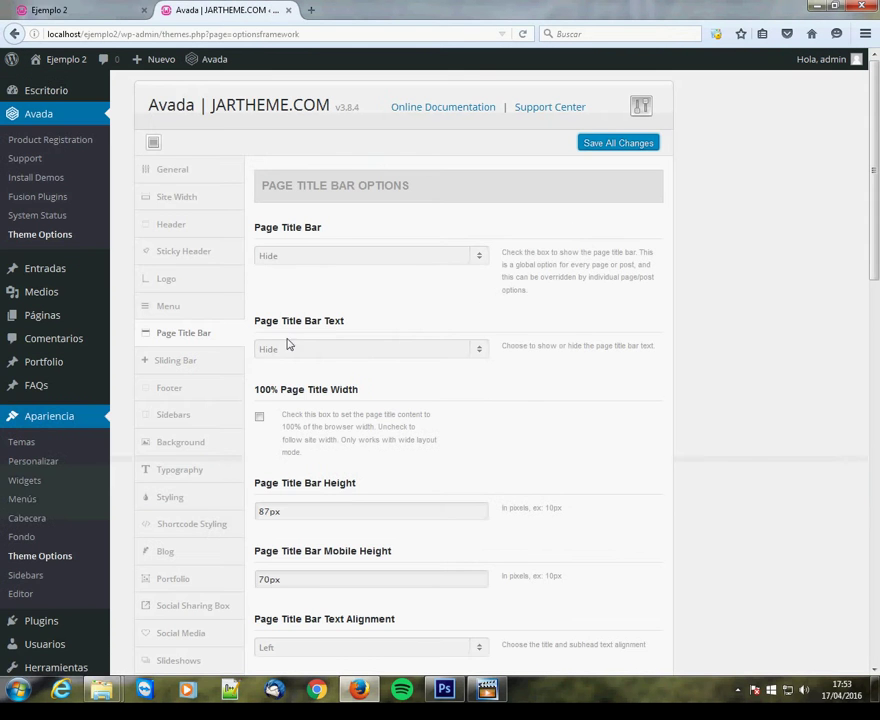
pyautogui.scroll(-3, 254, 247)
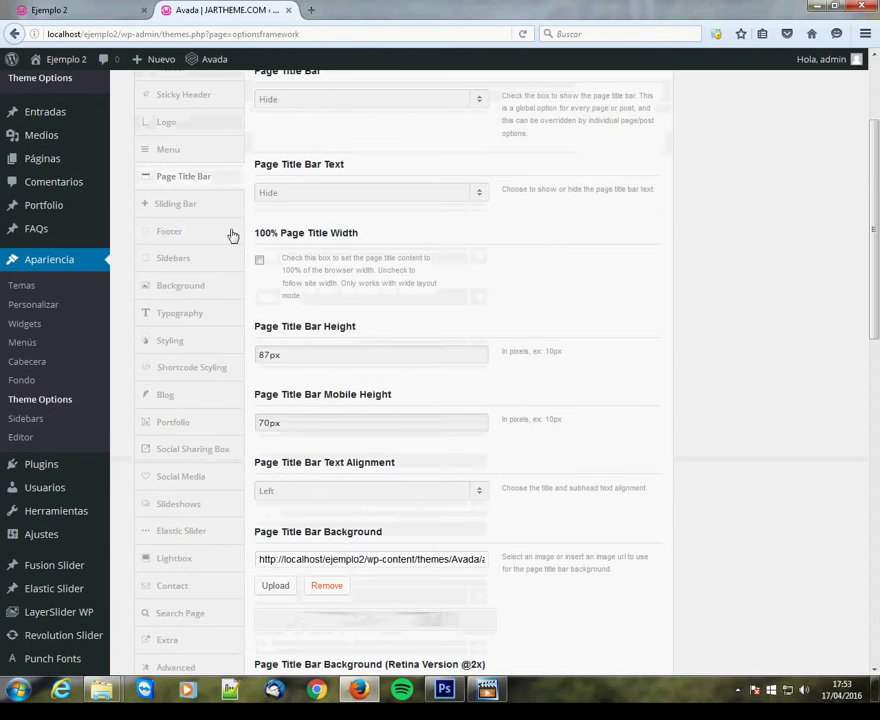
pyautogui.click(169, 240)
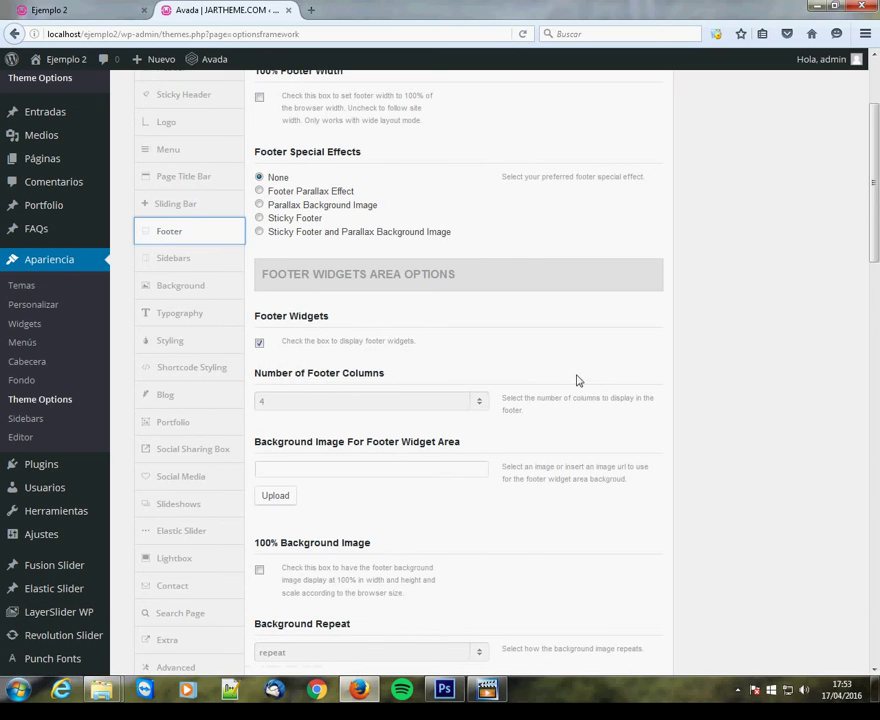
pyautogui.scroll(-7, 568, 377)
pyautogui.scroll(-4, 547, 373)
pyautogui.scroll(-3, 545, 372)
pyautogui.click(316, 391)
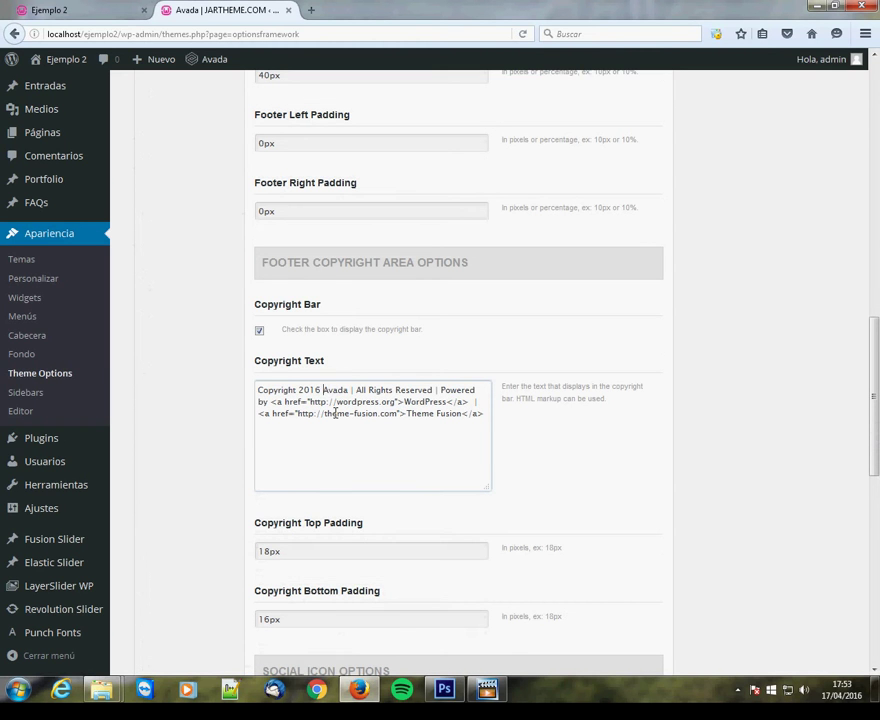
# Step: Replace "Avada | All Rights Reserved" with the owner's full name and "- Todos los derechos reservados", and delete the Theme Fusion link from the Copyright Text
pyautogui.hotkey('shift', 'Right')
pyautogui.hotkey('shift', 'Right')
pyautogui.hotkey('shift', 'Right')
pyautogui.hotkey('shift', 'Right')
pyautogui.hotkey('shift', 'Right')
pyautogui.hotkey('shift', 'Right')
pyautogui.hotkey('shift', 'Right')
pyautogui.hotkey('shift', 'Right')
pyautogui.hotkey('shift', 'Right')
pyautogui.hotkey('shift', 'Right')
pyautogui.hotkey('shift', 'Right')
pyautogui.hotkey('shift', 'Right')
pyautogui.hotkey('shift', 'Right')
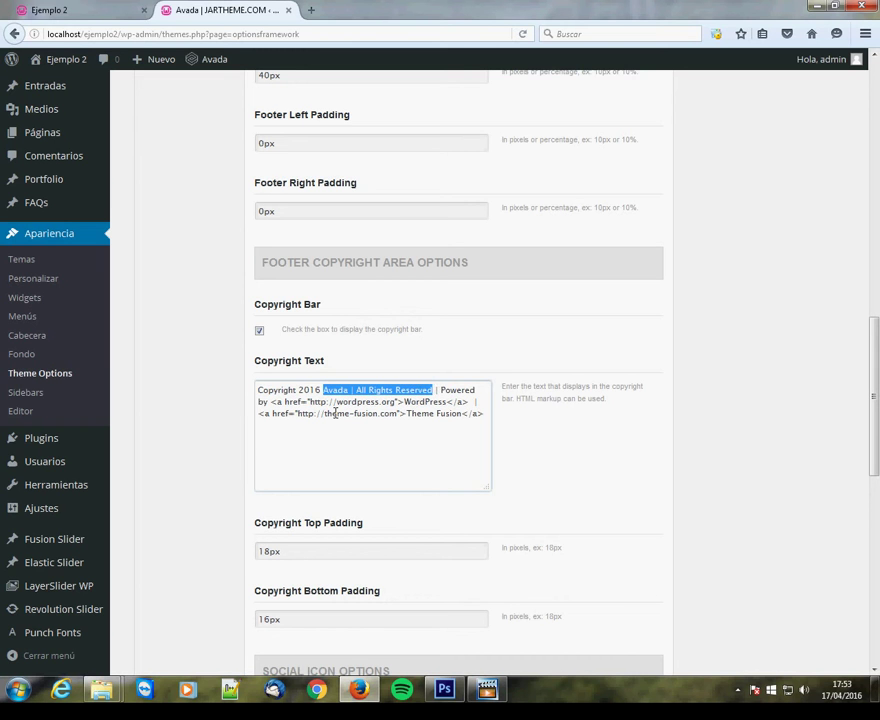
pyautogui.write('Pedro J. Arenas.')
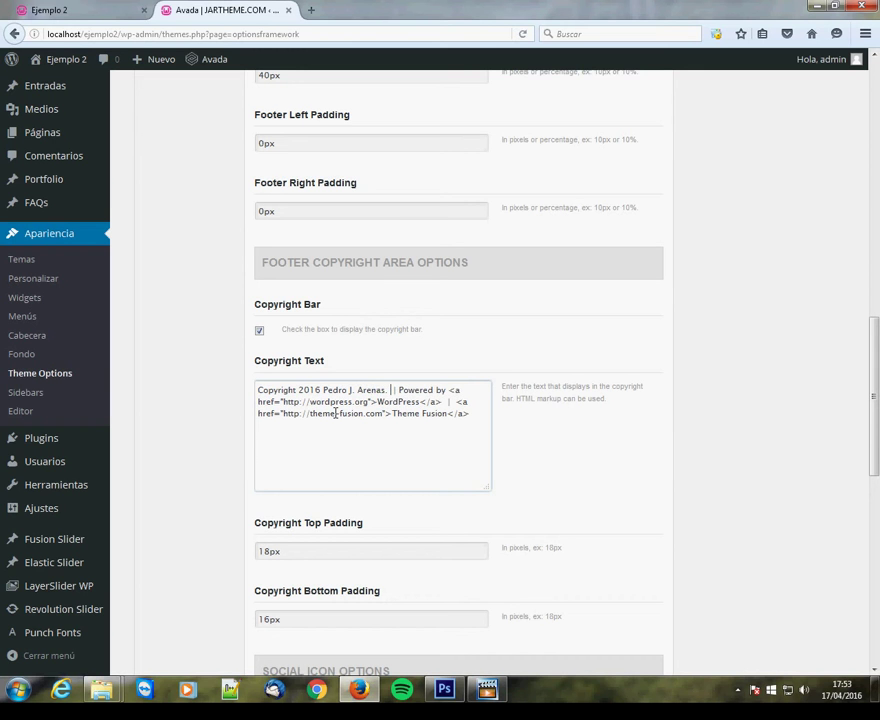
pyautogui.press('BackSpace')
pyautogui.write('- Todos los derechos reservados')
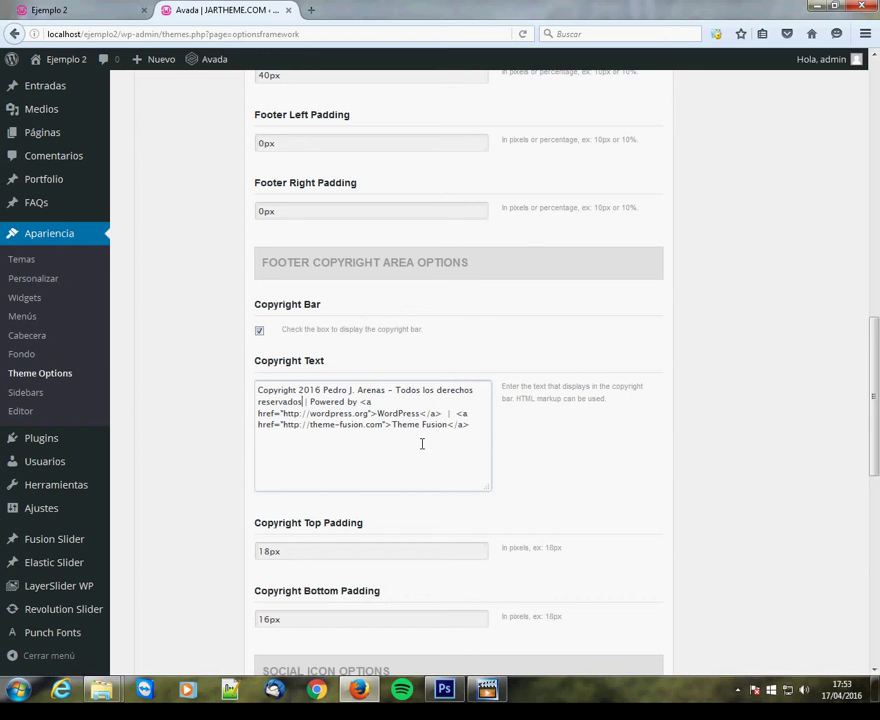
pyautogui.moveTo(447, 414); pyautogui.dragTo(490, 432)
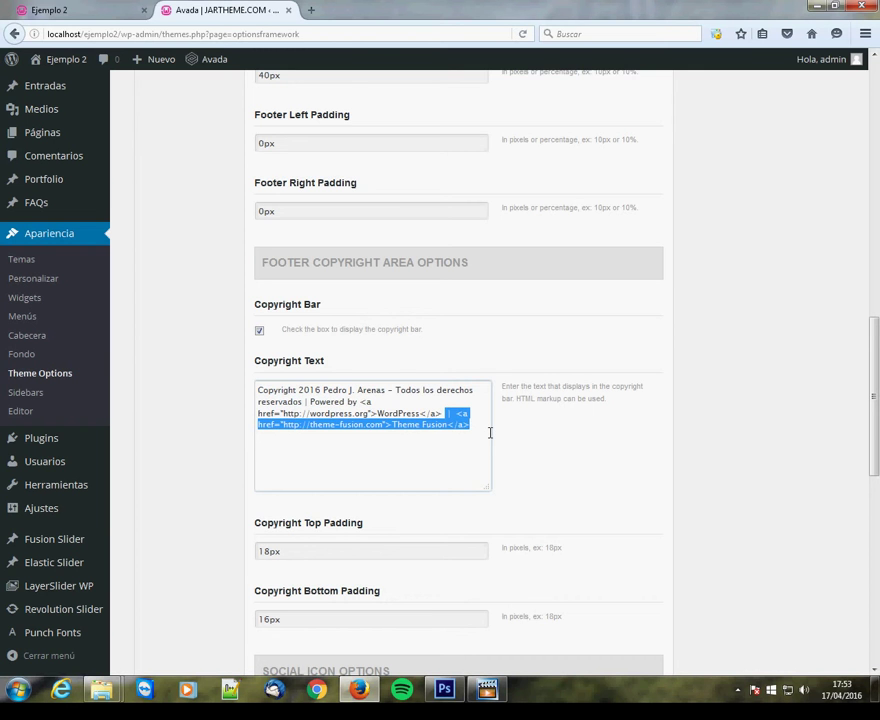
pyautogui.press('BackSpace')
# Step: Save all theme option changes and reload the front page to check the footer copyright text
pyautogui.scroll(-7, 447, 477)
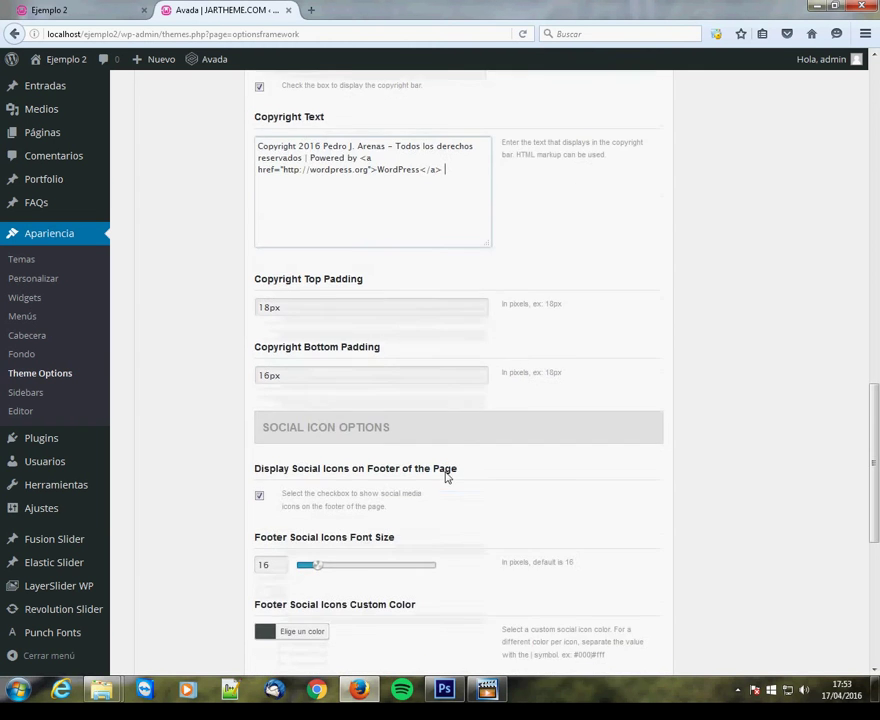
pyautogui.click(615, 613)
pyautogui.click(50, 10)
pyautogui.press('F5')
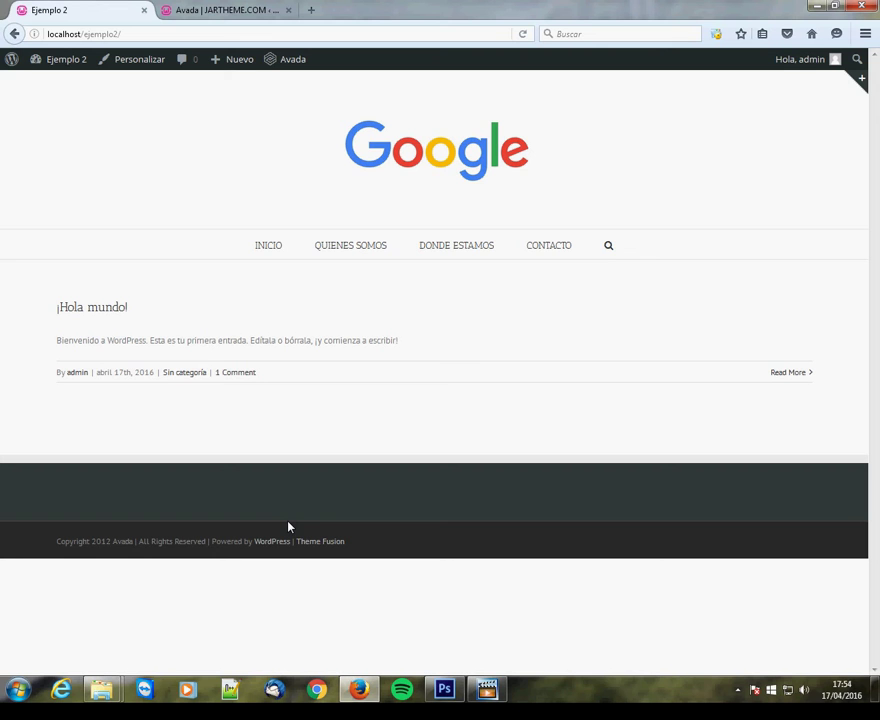
pyautogui.press('F5')
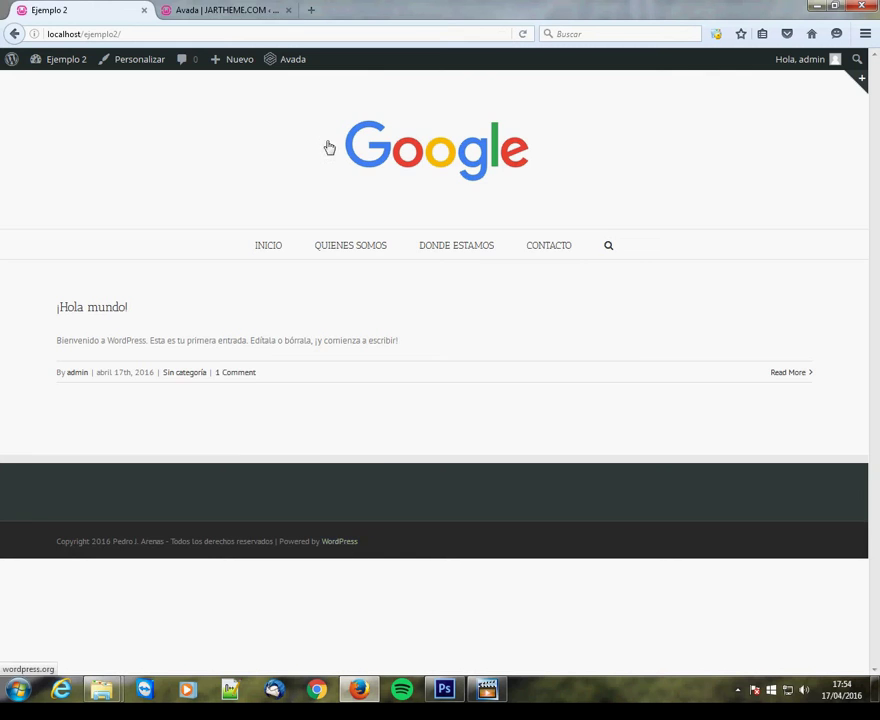
# Step: Examine the theme's footer options, covering general, widget area, copyright area and social icon settings
pyautogui.click(259, 10)
pyautogui.scroll(5, 500, 360)
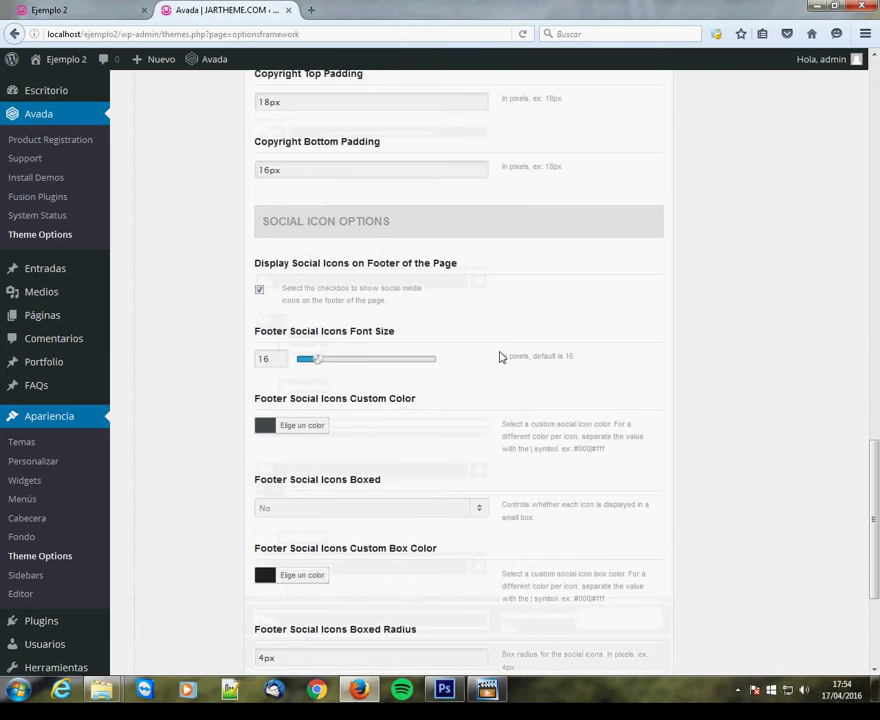
pyautogui.scroll(7, 490, 330)
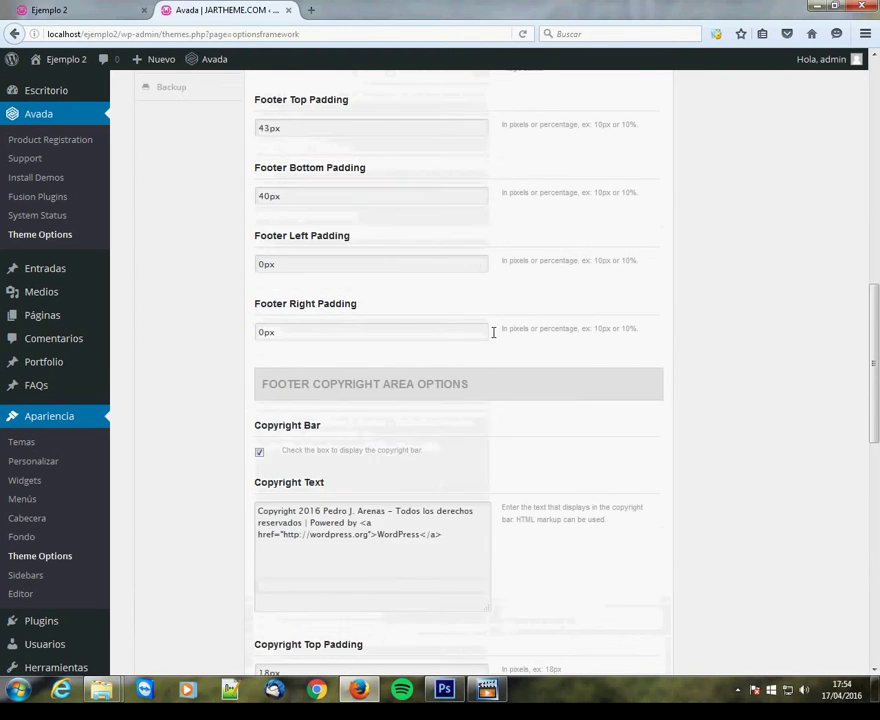
pyautogui.scroll(1, 478, 331)
pyautogui.scroll(1, 478, 331)
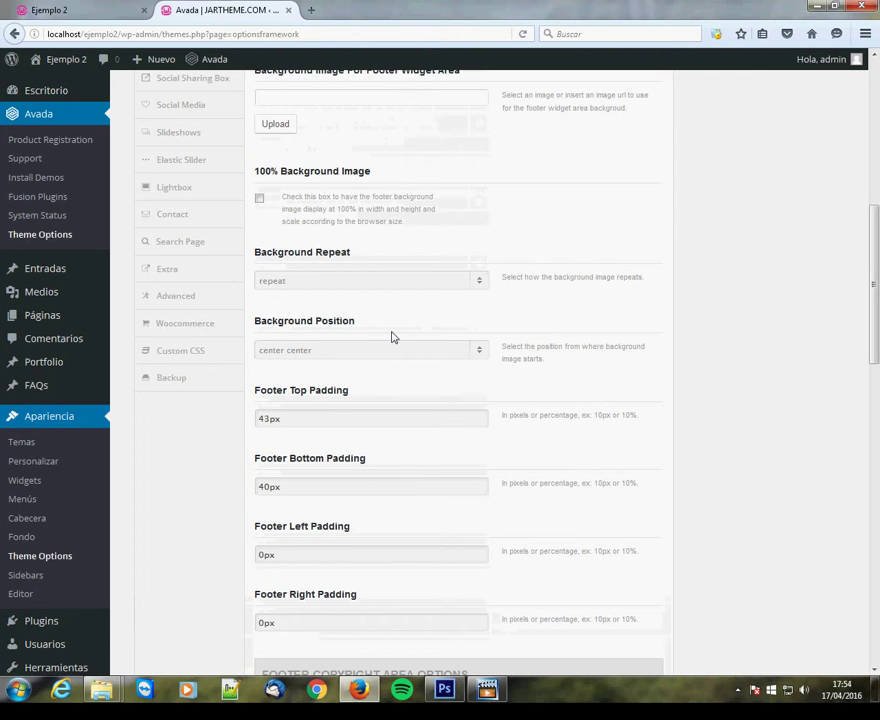
pyautogui.scroll(6, 385, 334)
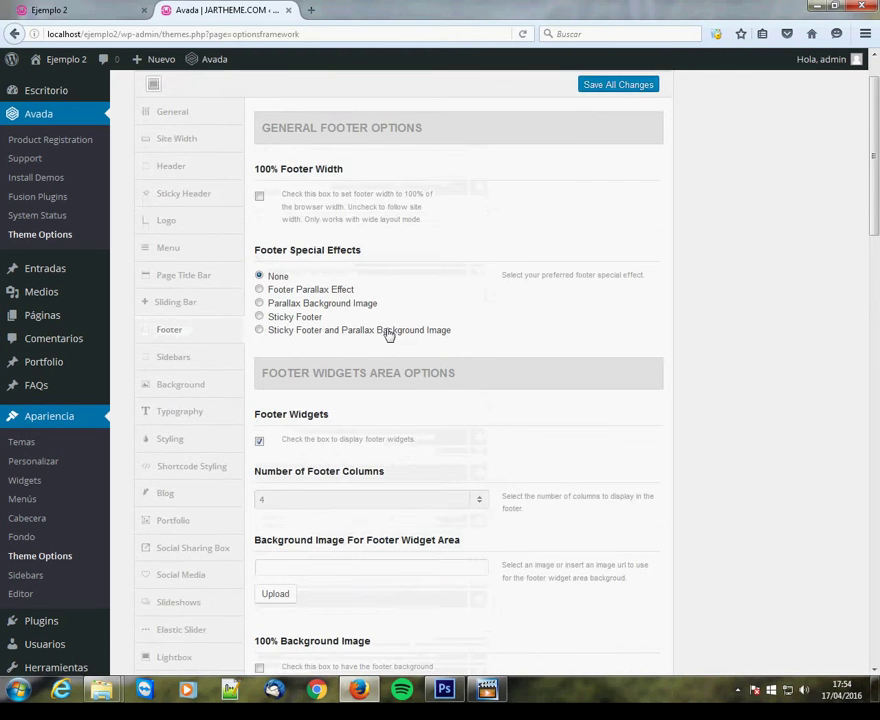
pyautogui.scroll(1, 350, 297)
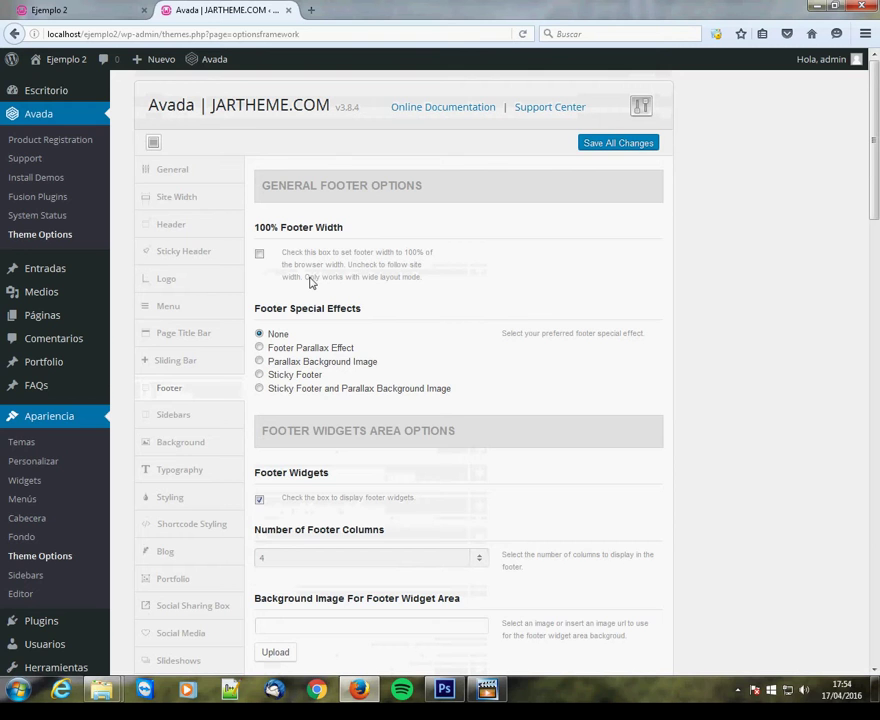
pyautogui.scroll(-7, 309, 281)
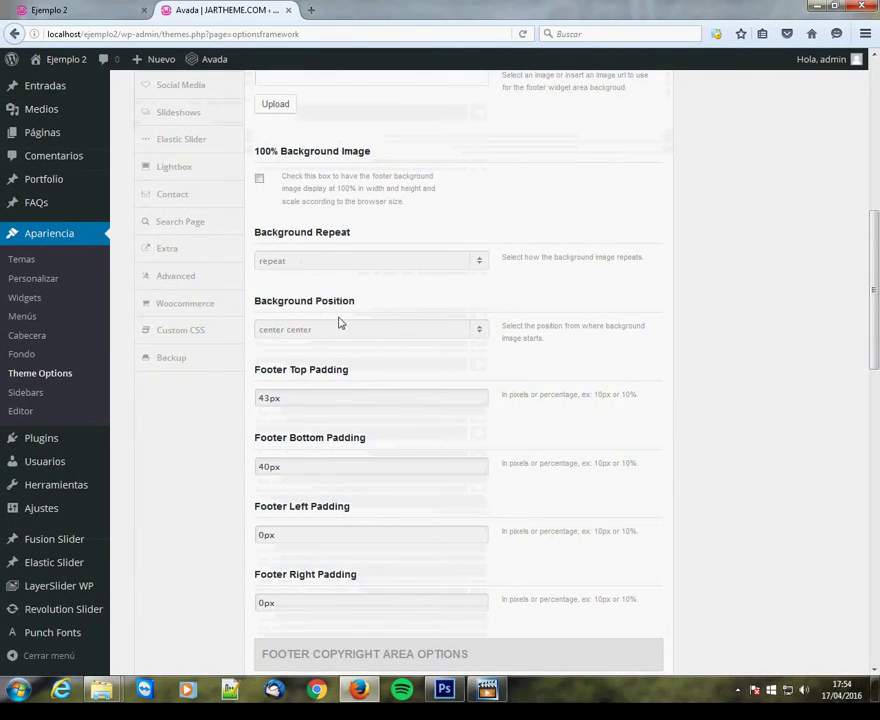
pyautogui.scroll(-3, 367, 325)
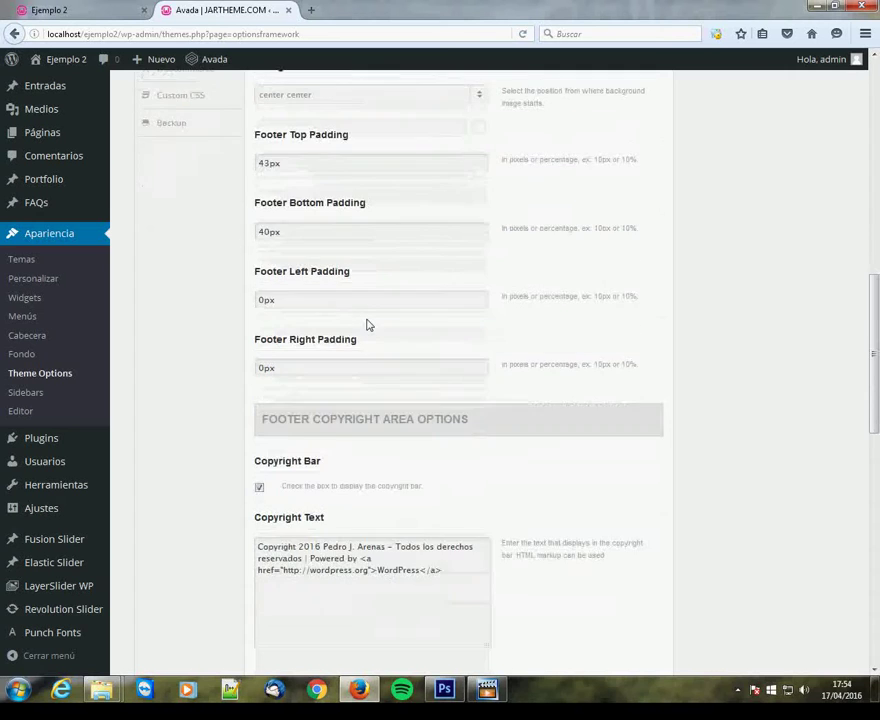
pyautogui.scroll(-6, 367, 325)
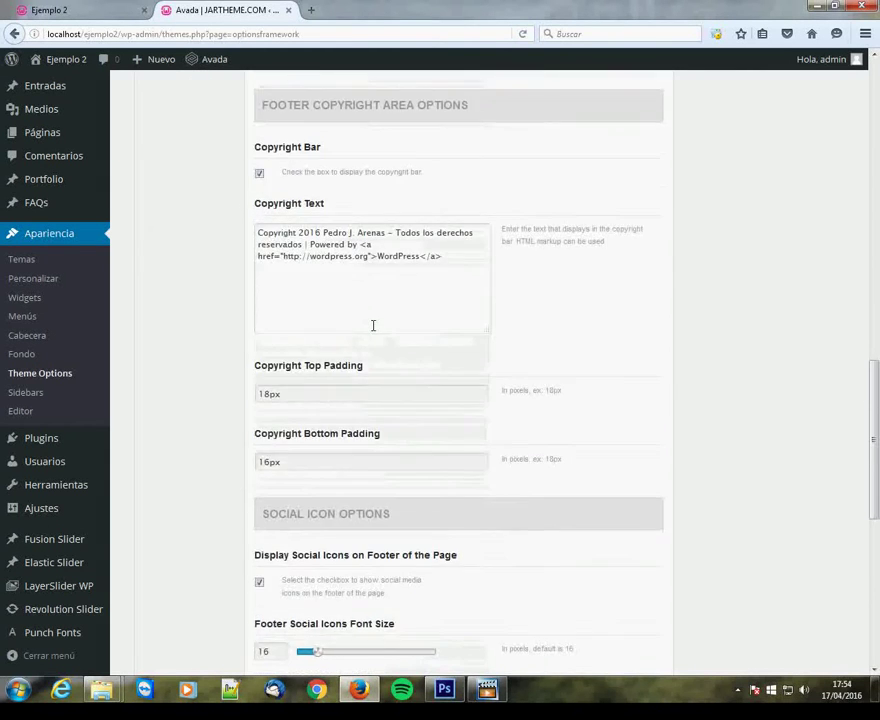
pyautogui.scroll(-4, 367, 325)
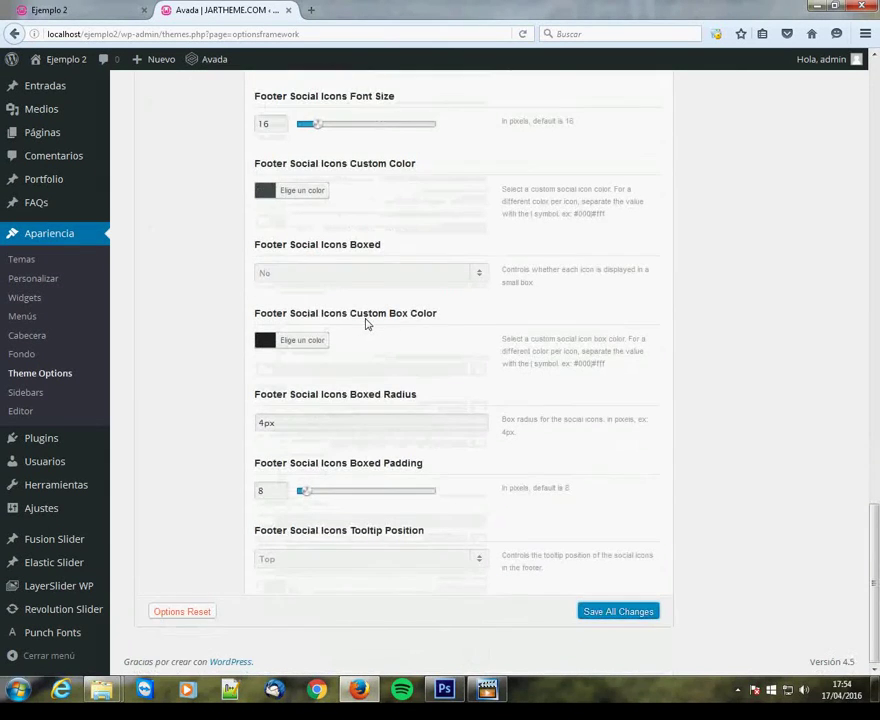
pyautogui.scroll(15, 367, 323)
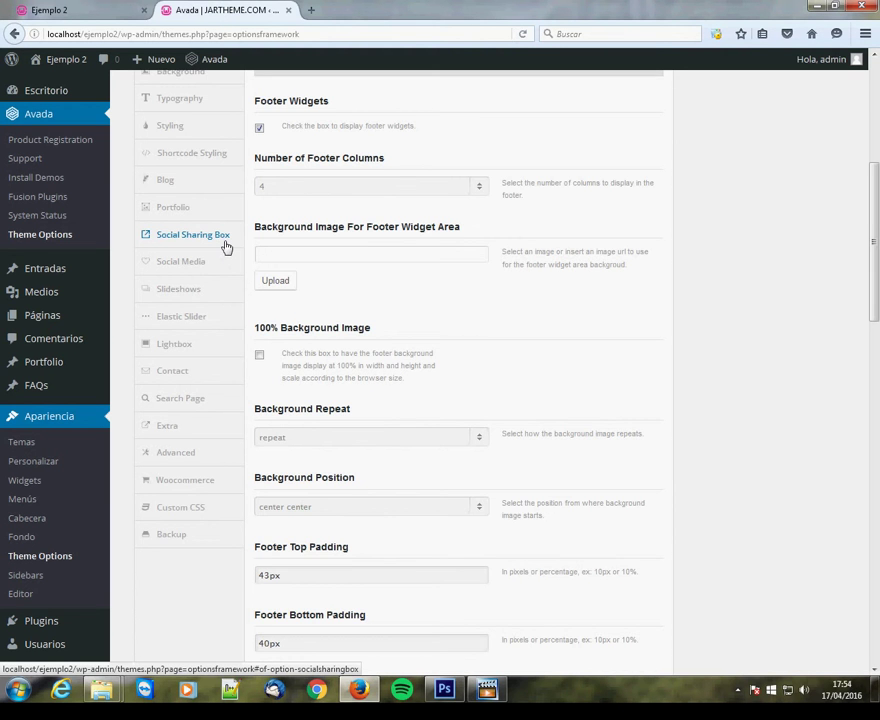
pyautogui.scroll(3, 226, 247)
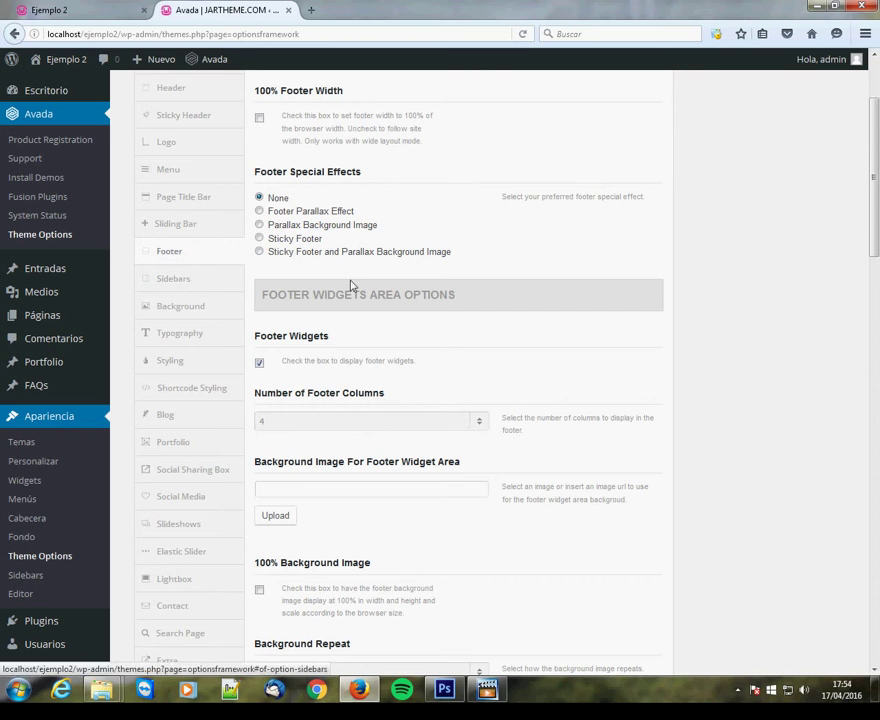
pyautogui.scroll(2, 375, 248)
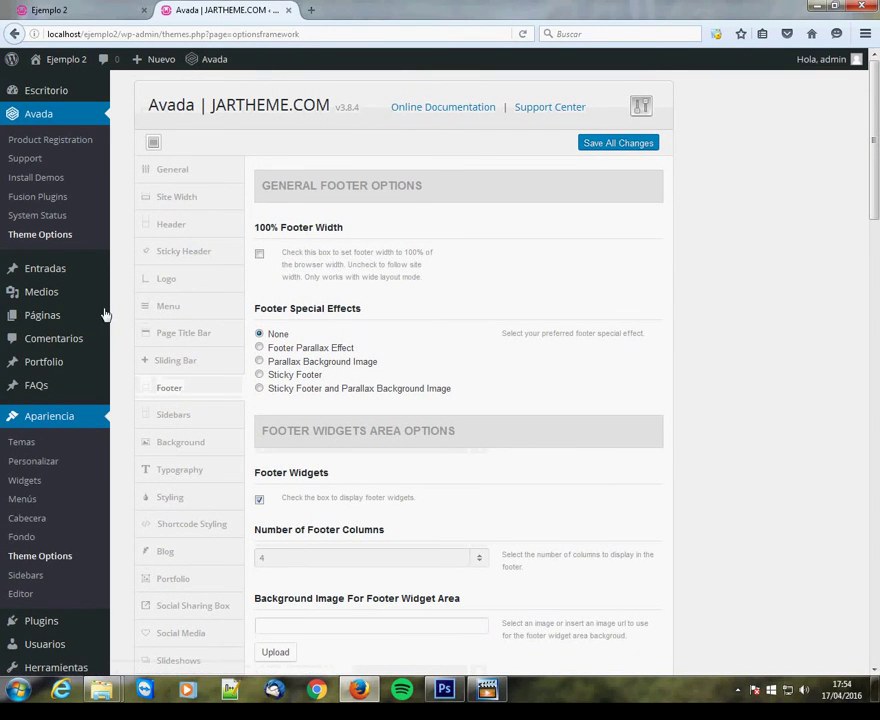
# Step: Create a new page titled "Inicio" and switch its editor to the Fusion Page Builder
pyautogui.click(40, 318)
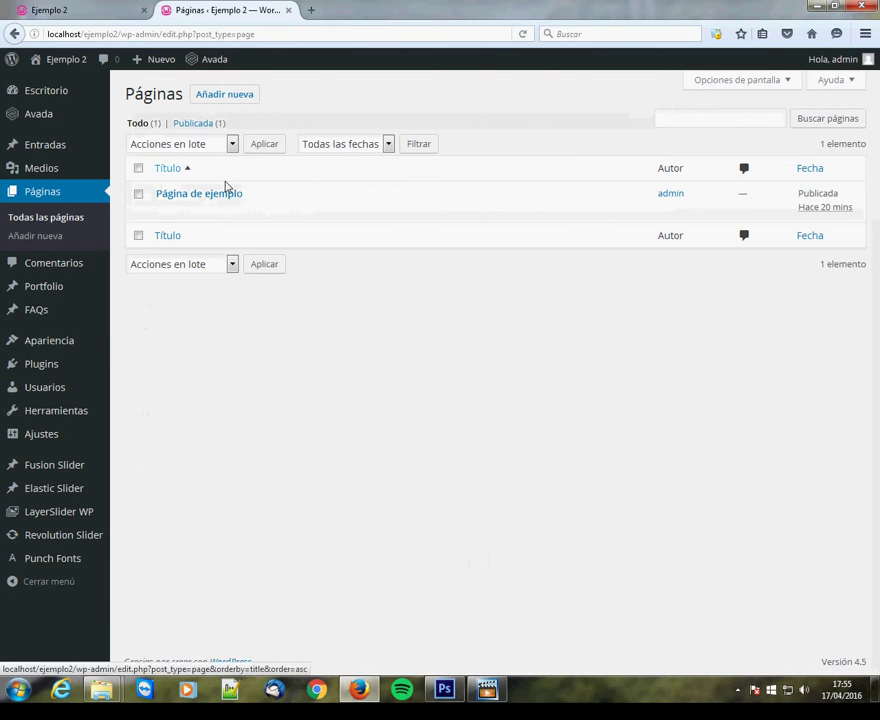
pyautogui.click(232, 93)
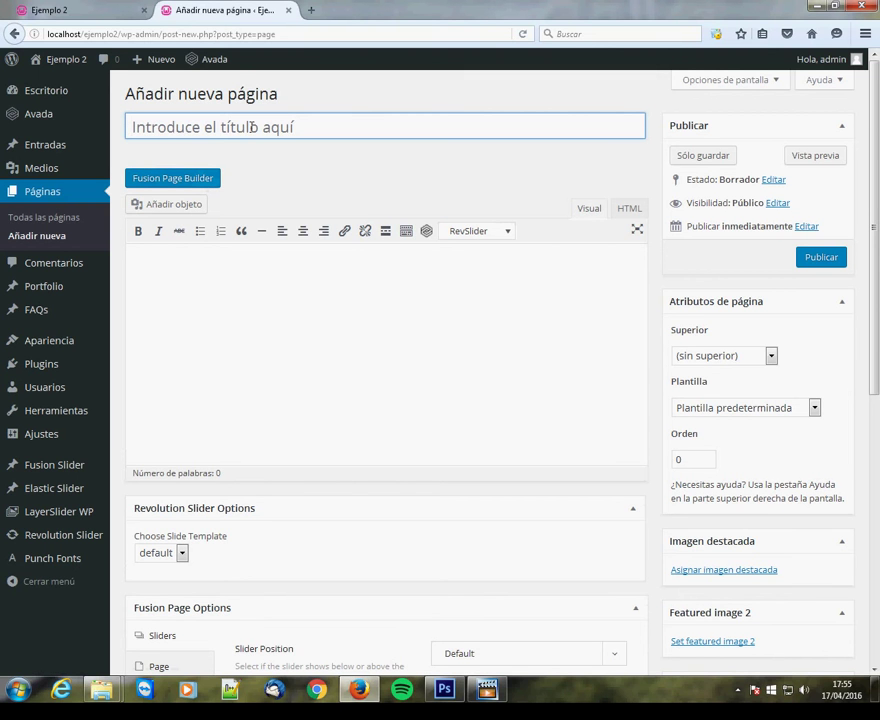
pyautogui.write('Inicio')
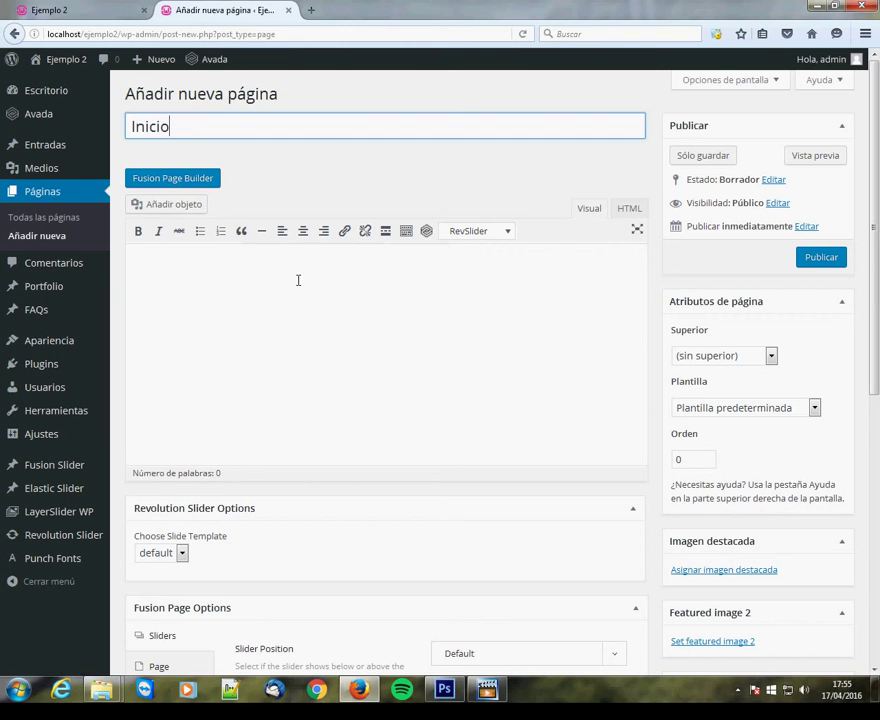
pyautogui.click(182, 178)
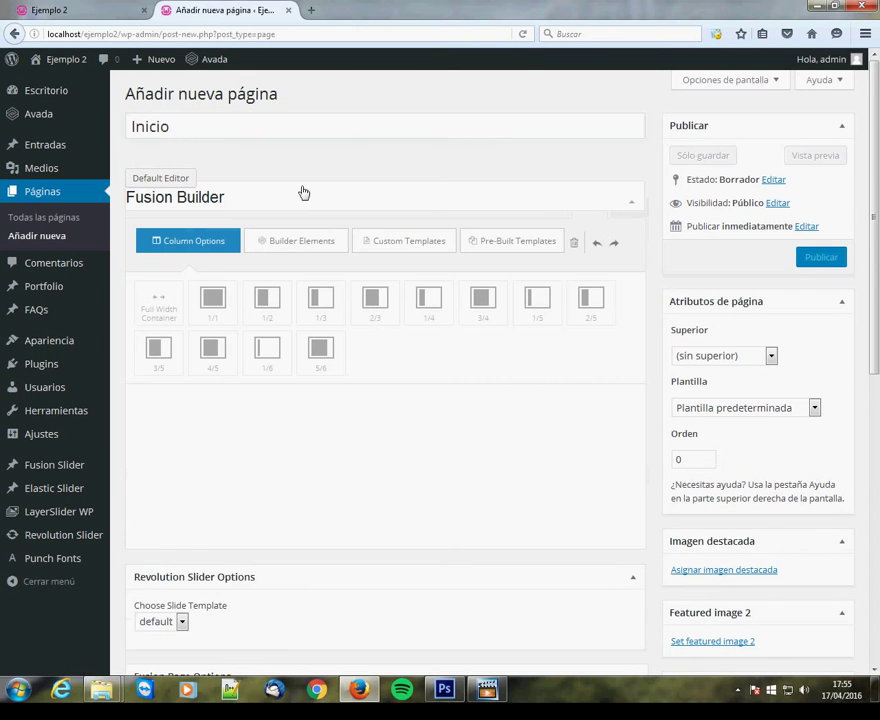
pyautogui.scroll(-2, 403, 456)
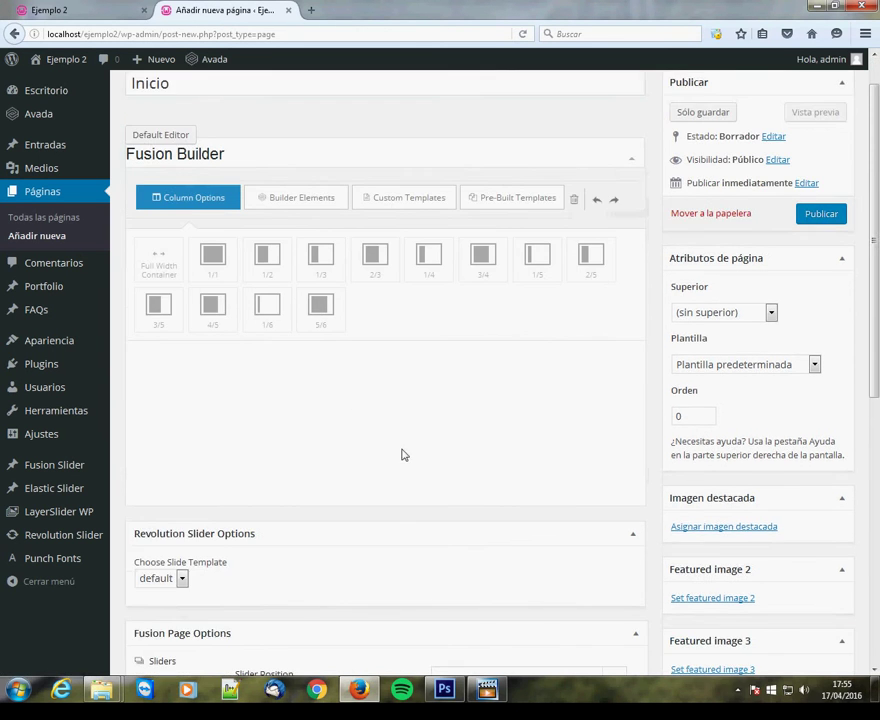
pyautogui.scroll(2, 276, 363)
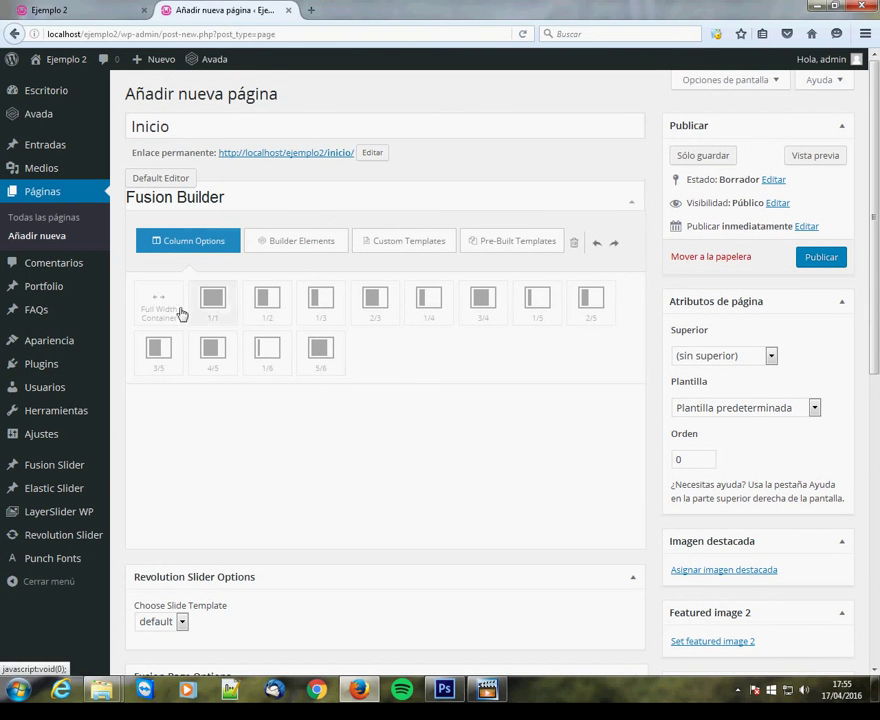
# Step: Add a Full Width Container to the page layout and fill it with three 1/3 columns, cloning the first one
pyautogui.moveTo(162, 312); pyautogui.dragTo(275, 459)
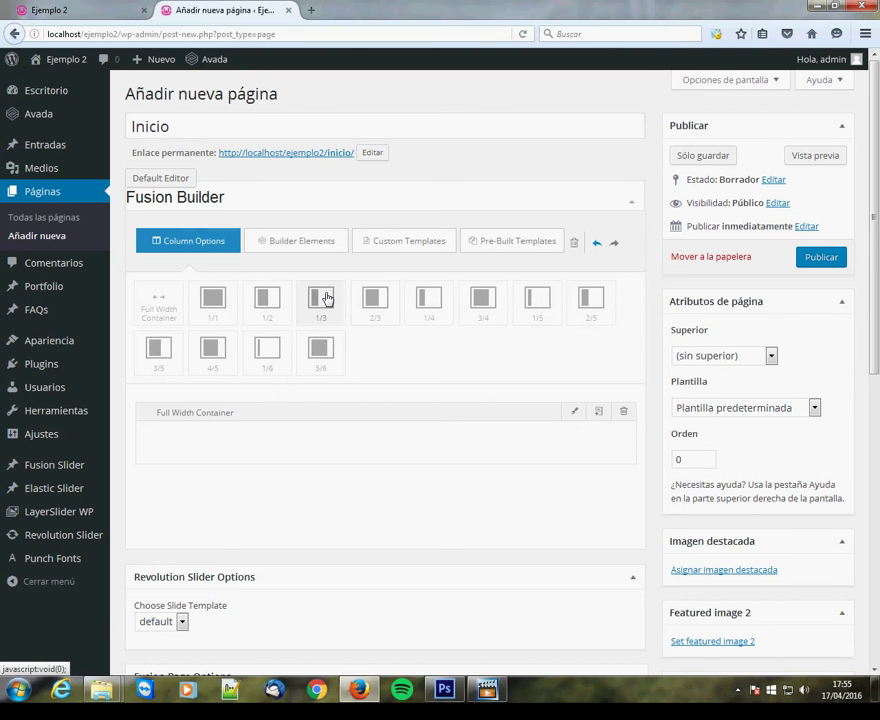
pyautogui.moveTo(325, 302); pyautogui.dragTo(225, 445)
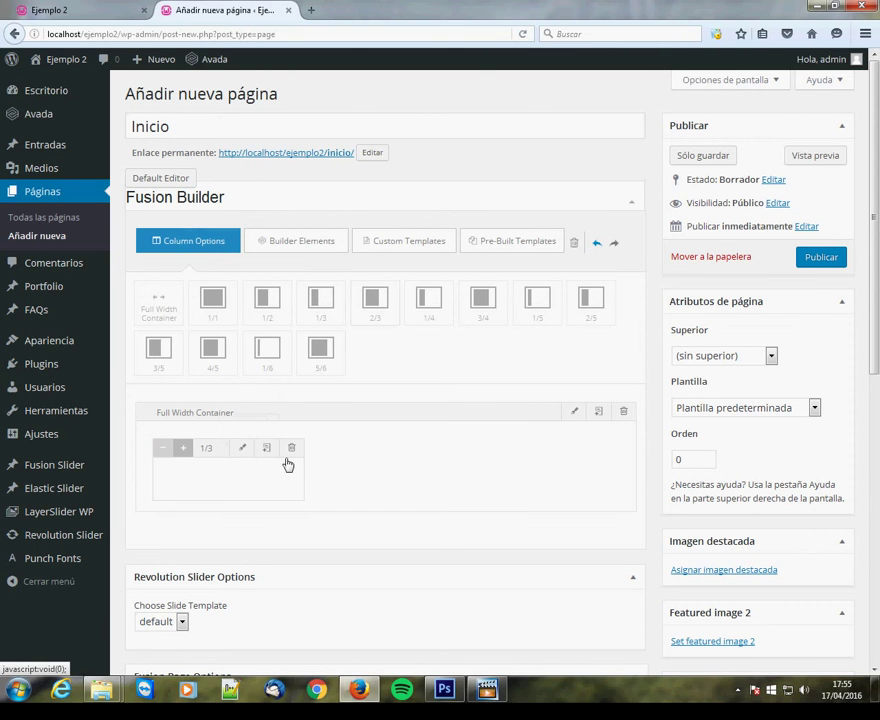
pyautogui.click(267, 449)
pyautogui.click(268, 452)
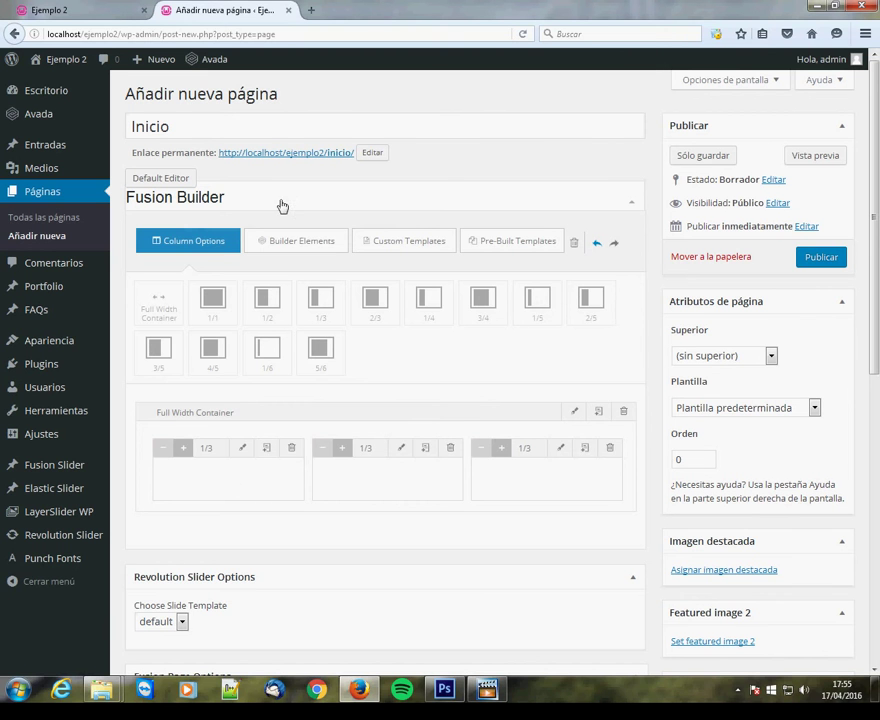
# Step: Add a Content Boxes element to the first 1/3 column and title its first item "Curso de HTML"
pyautogui.click(306, 242)
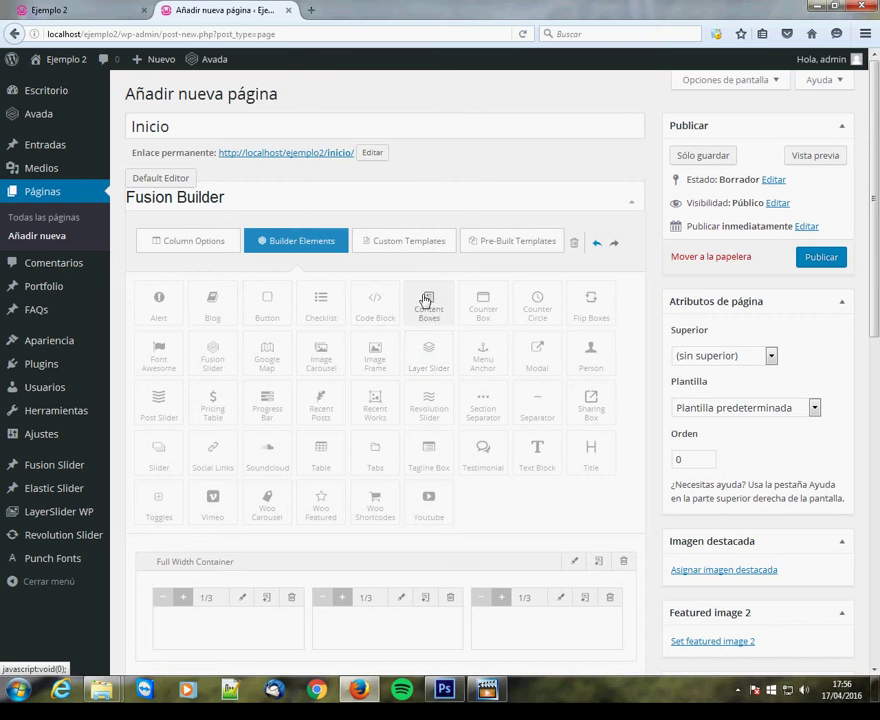
pyautogui.moveTo(427, 318); pyautogui.dragTo(228, 396)
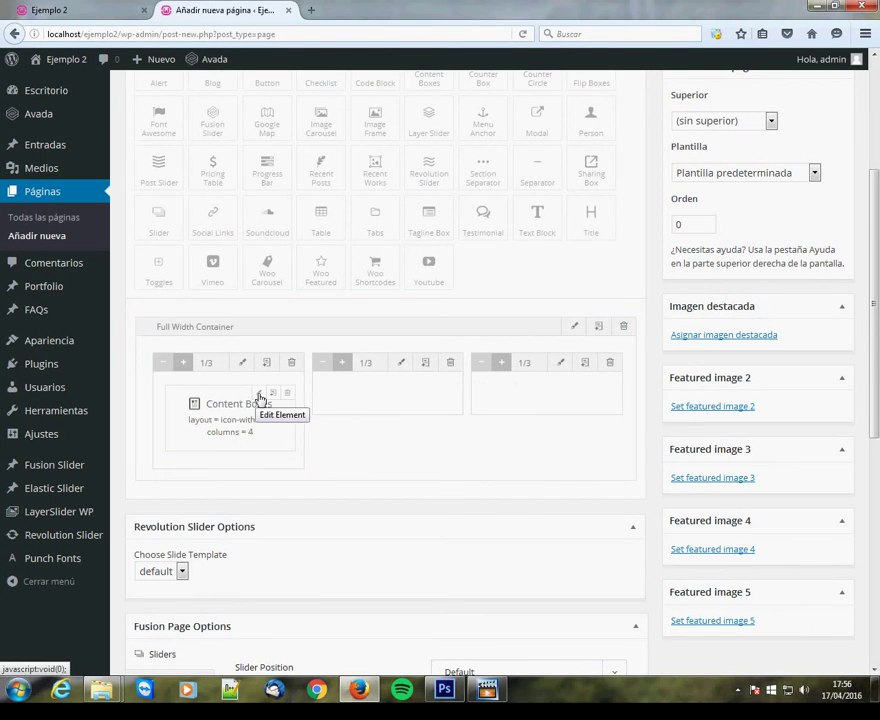
pyautogui.click(260, 397)
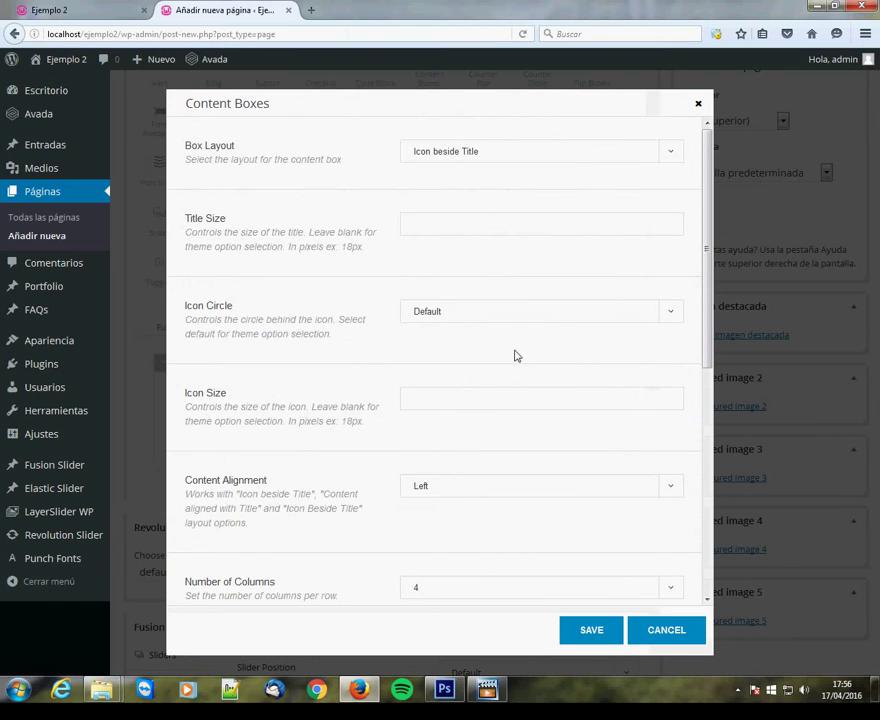
pyautogui.scroll(-5, 560, 299)
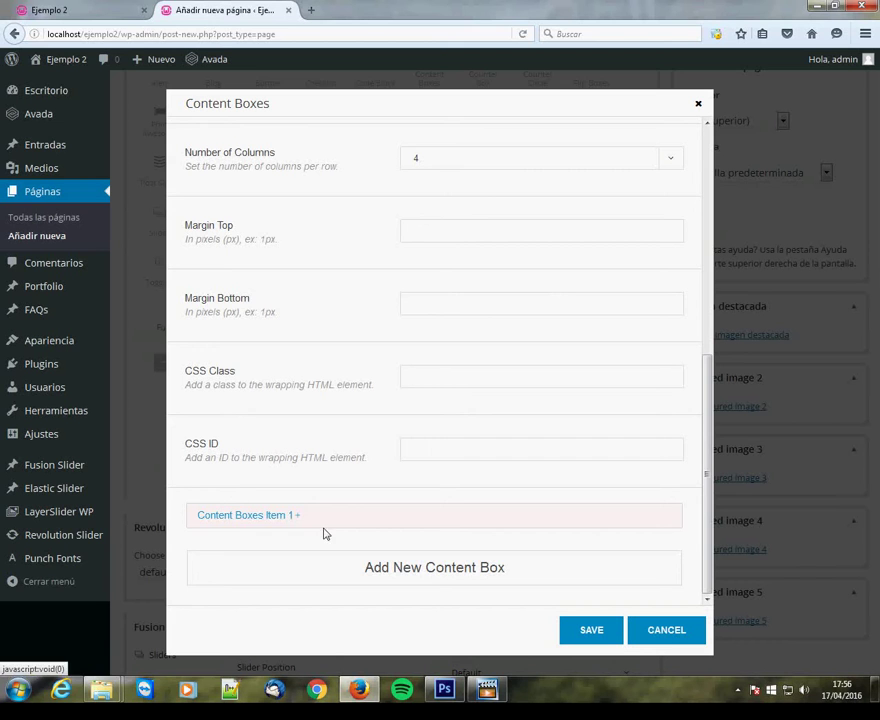
pyautogui.click(320, 520)
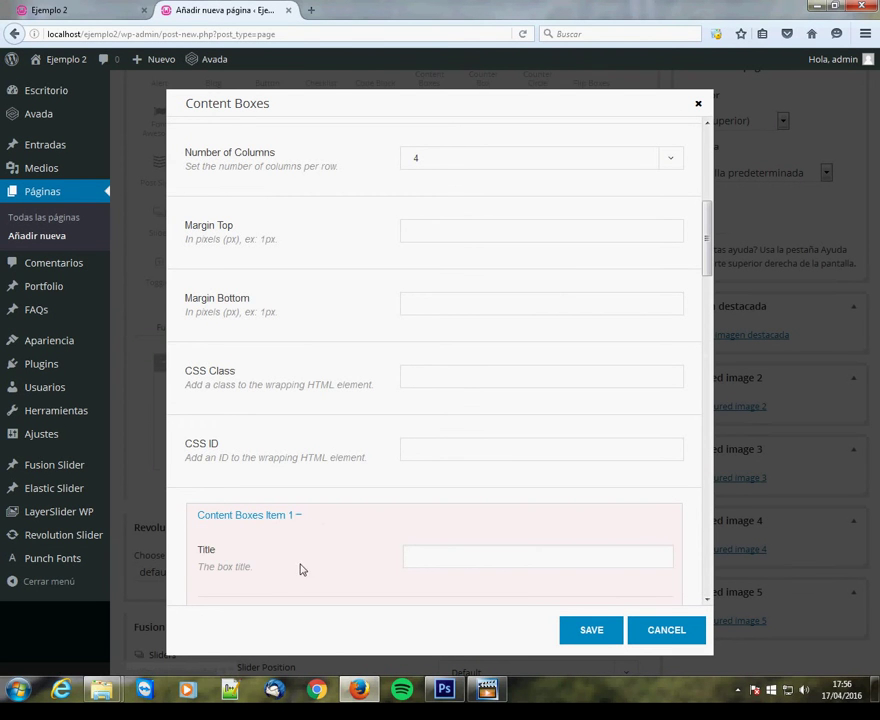
pyautogui.scroll(-3, 322, 543)
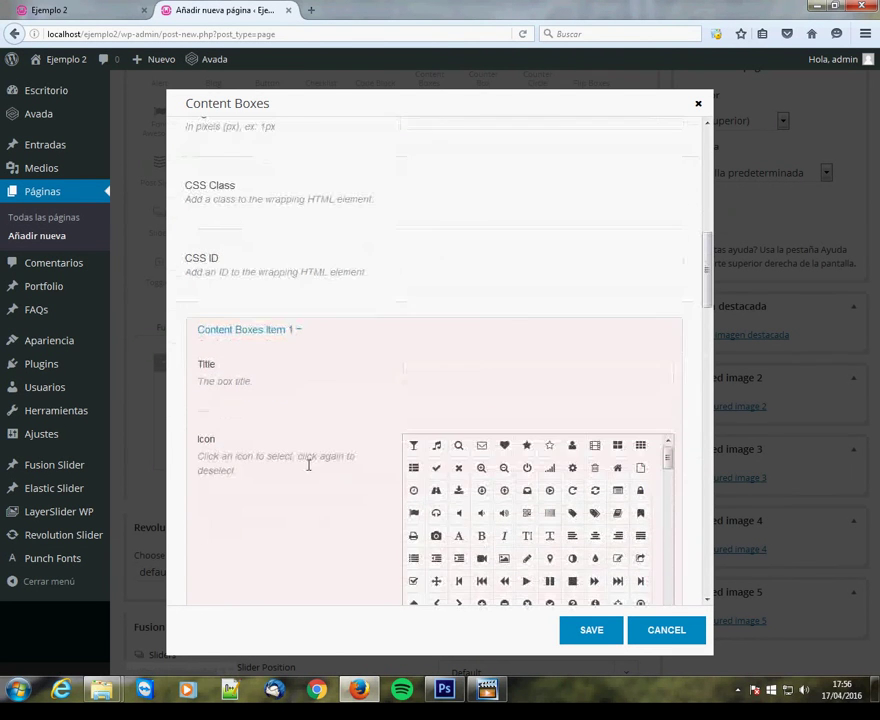
pyautogui.click(444, 373)
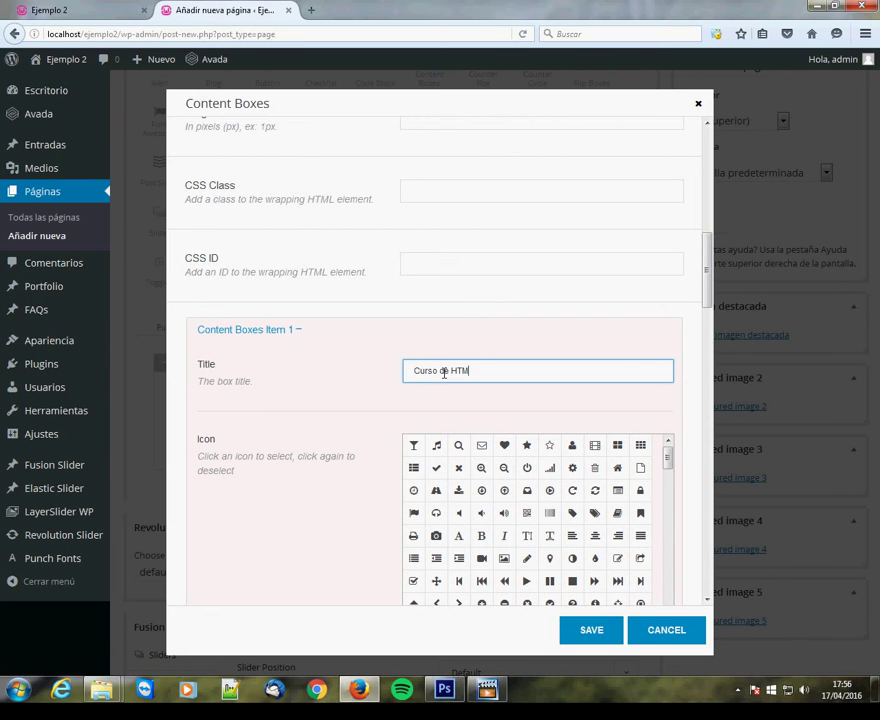
# Step: Examine the general content box settings and the first item's icon, color, link and content options
pyautogui.scroll(-3, 442, 372)
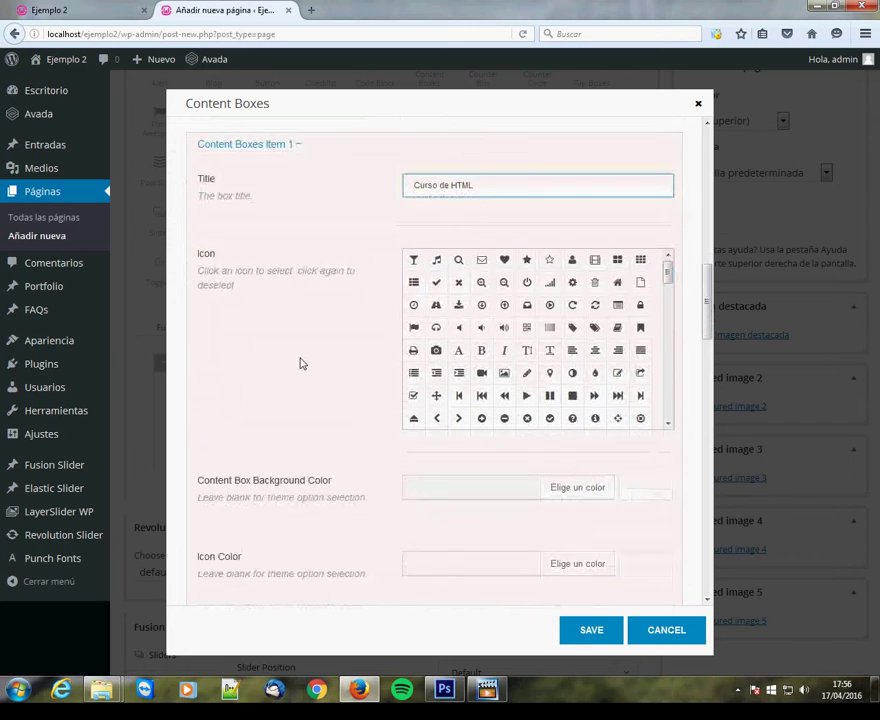
pyautogui.scroll(6, 300, 364)
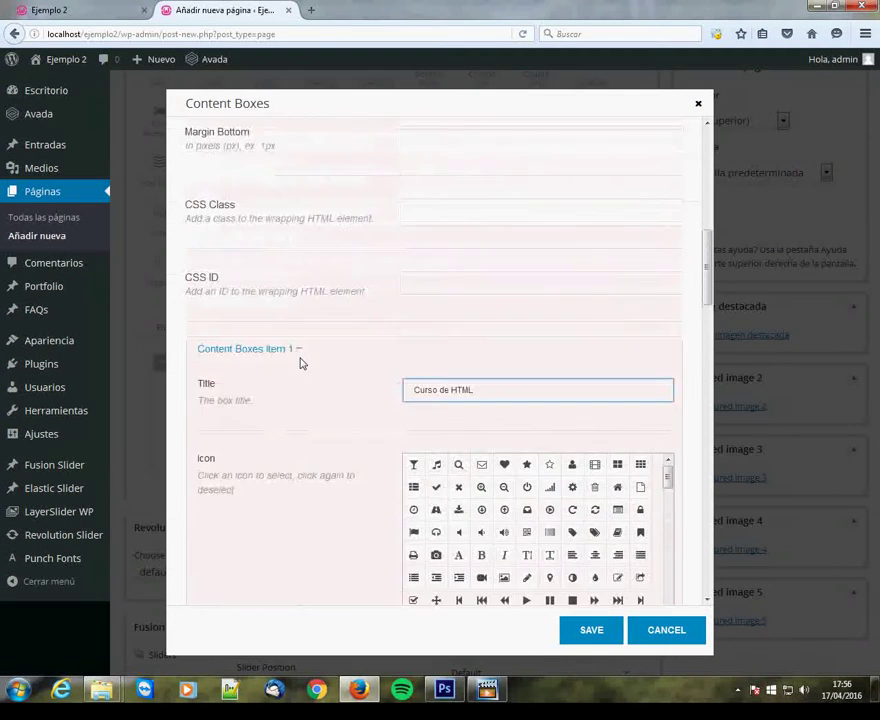
pyautogui.scroll(4, 300, 364)
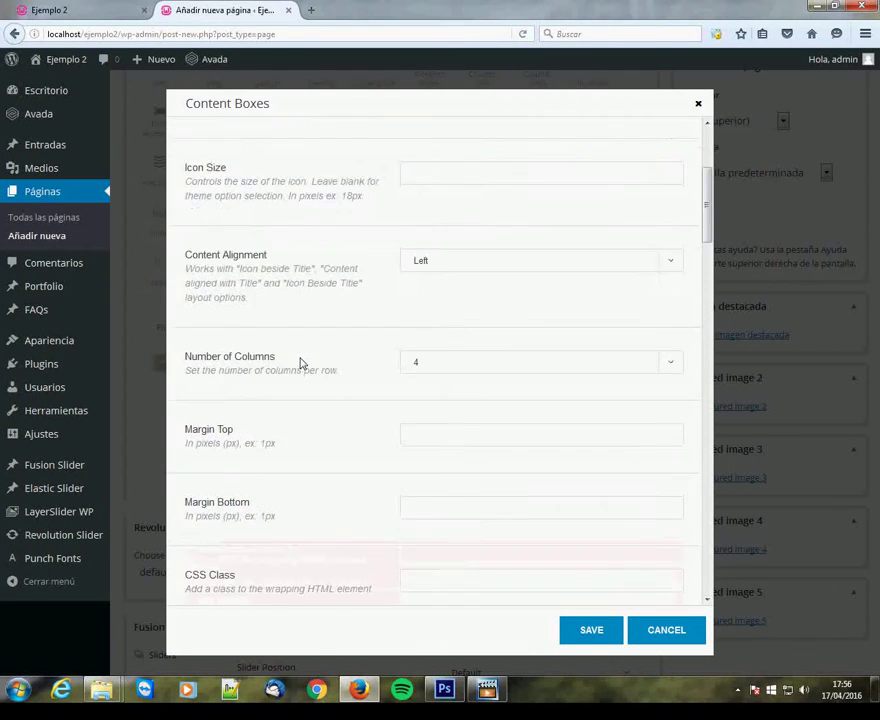
pyautogui.scroll(1, 305, 363)
pyautogui.scroll(-10, 305, 363)
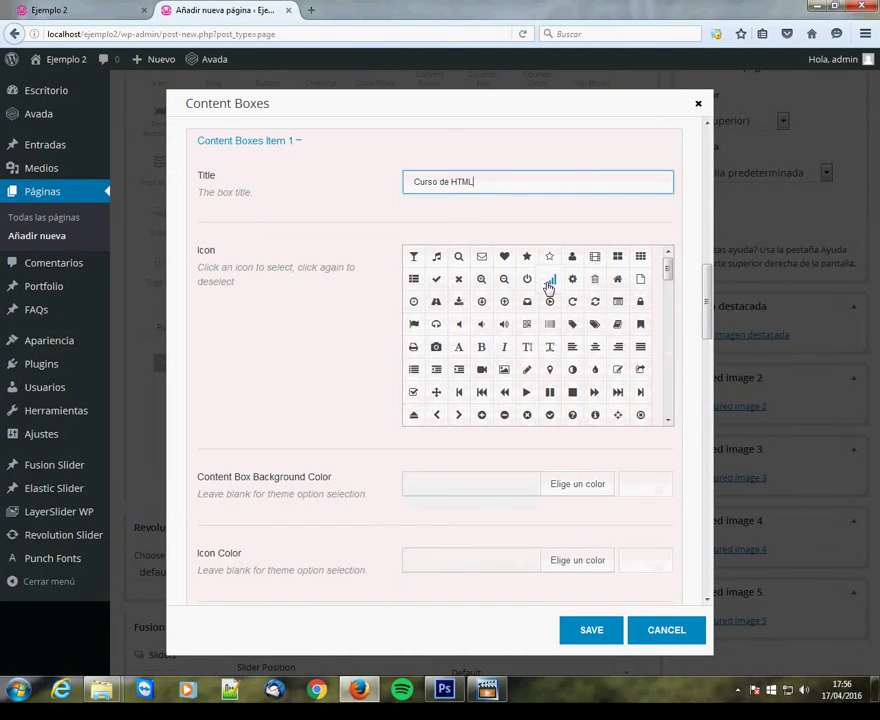
pyautogui.scroll(-2, 621, 330)
pyautogui.scroll(-10, 621, 330)
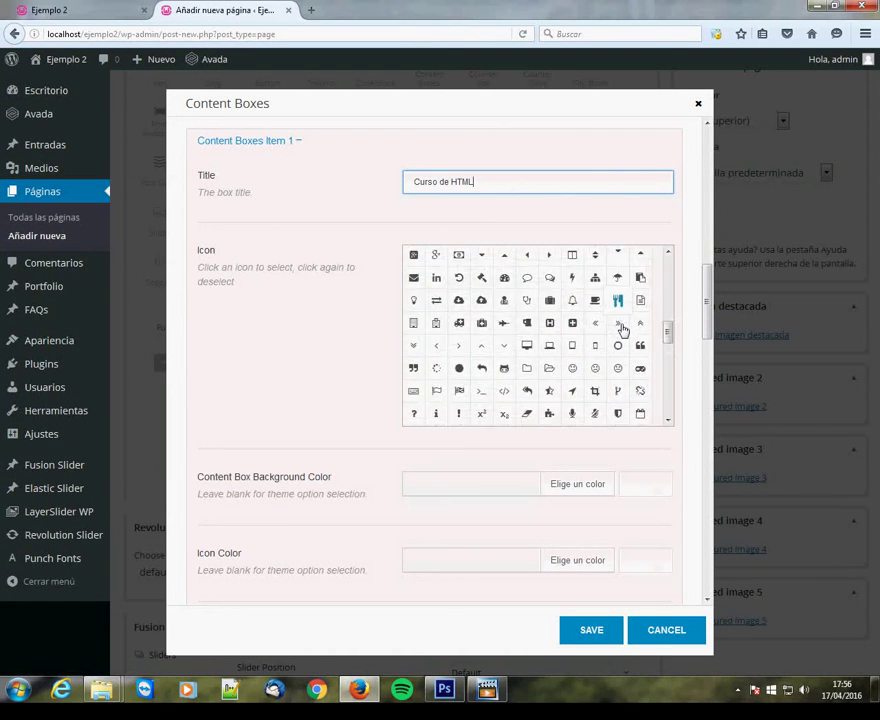
pyautogui.scroll(3, 444, 413)
pyautogui.scroll(-6, 436, 440)
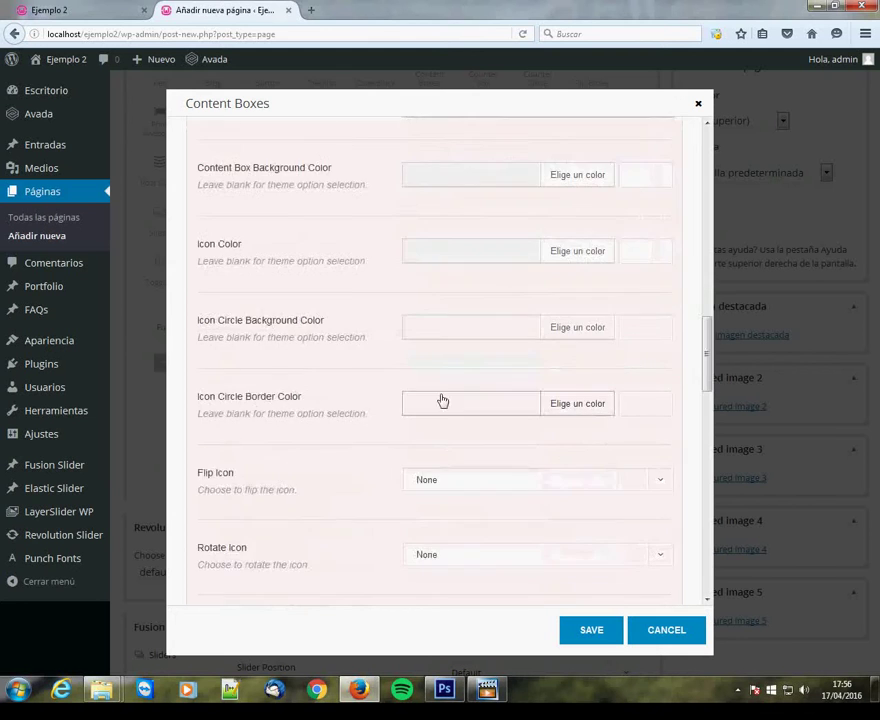
pyautogui.scroll(-5, 436, 390)
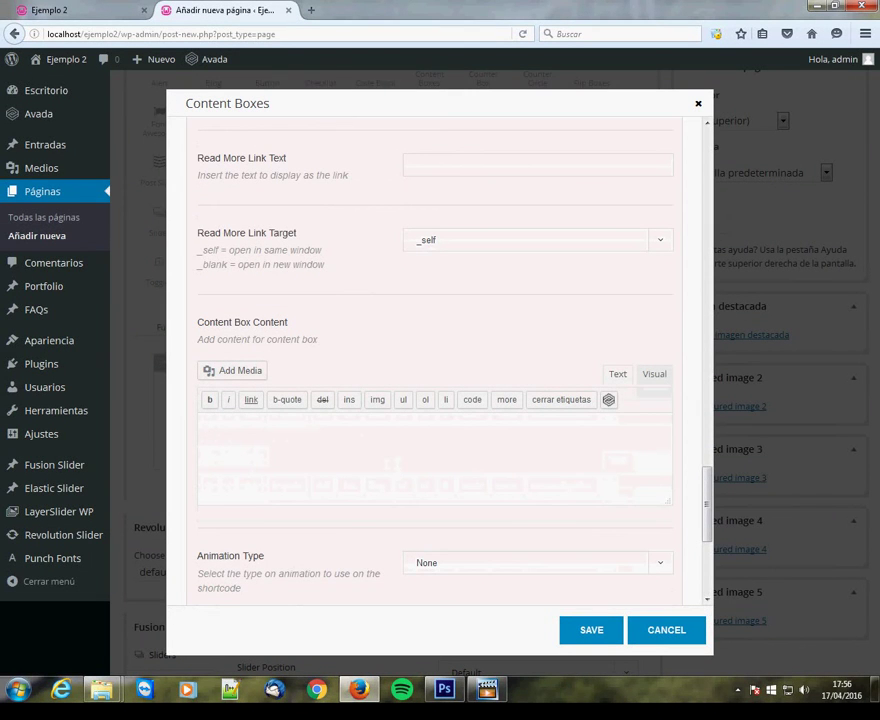
# Step: Search Google for "loren ipsum" in a separate tab and open the Lipsum generator site
pyautogui.click(317, 11)
pyautogui.click(314, 173)
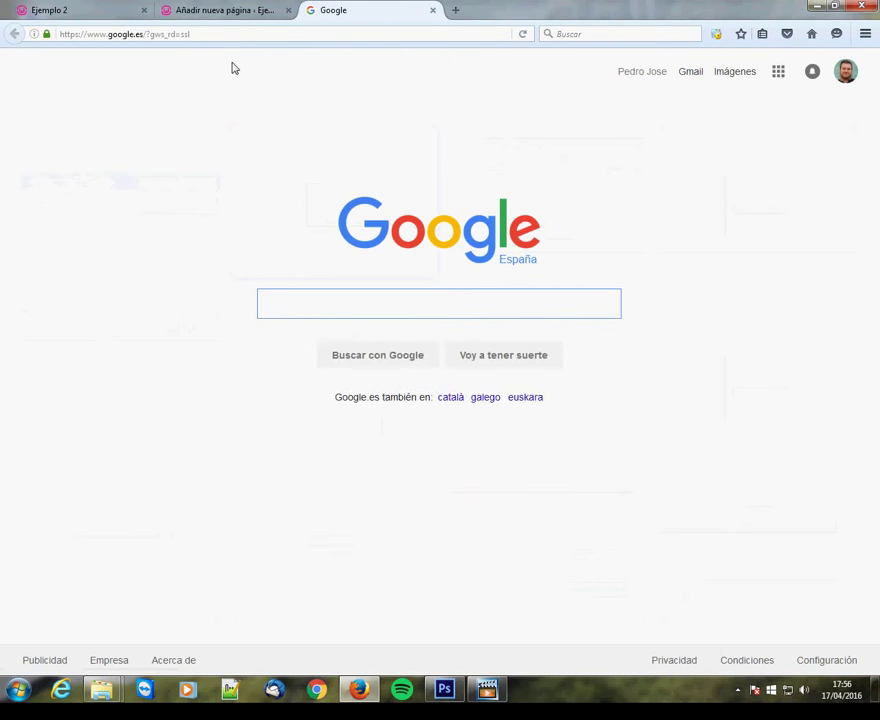
pyautogui.write('loren i')
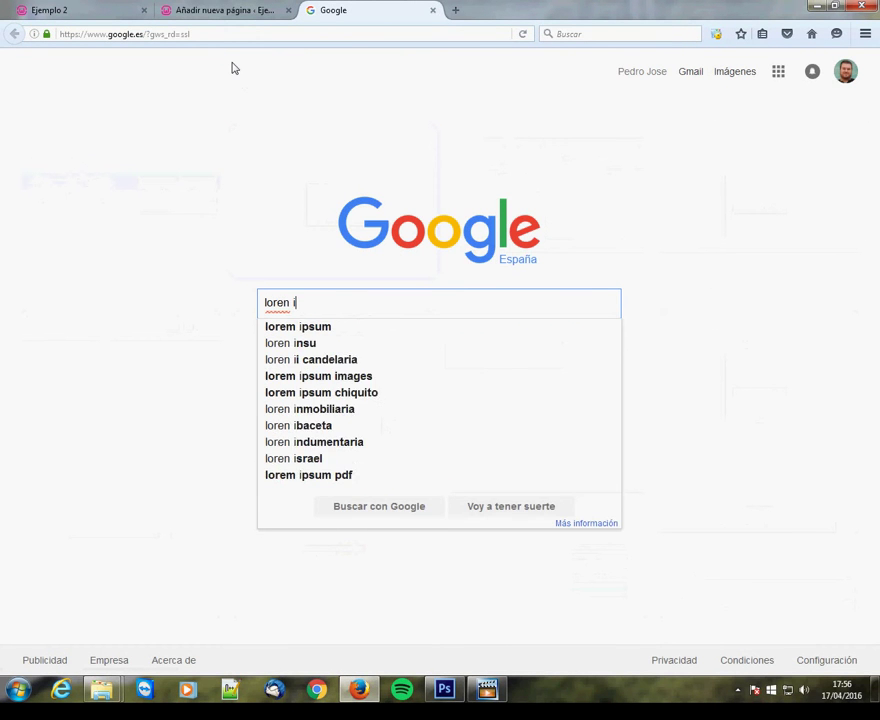
pyautogui.write('psum')
pyautogui.press('Return')
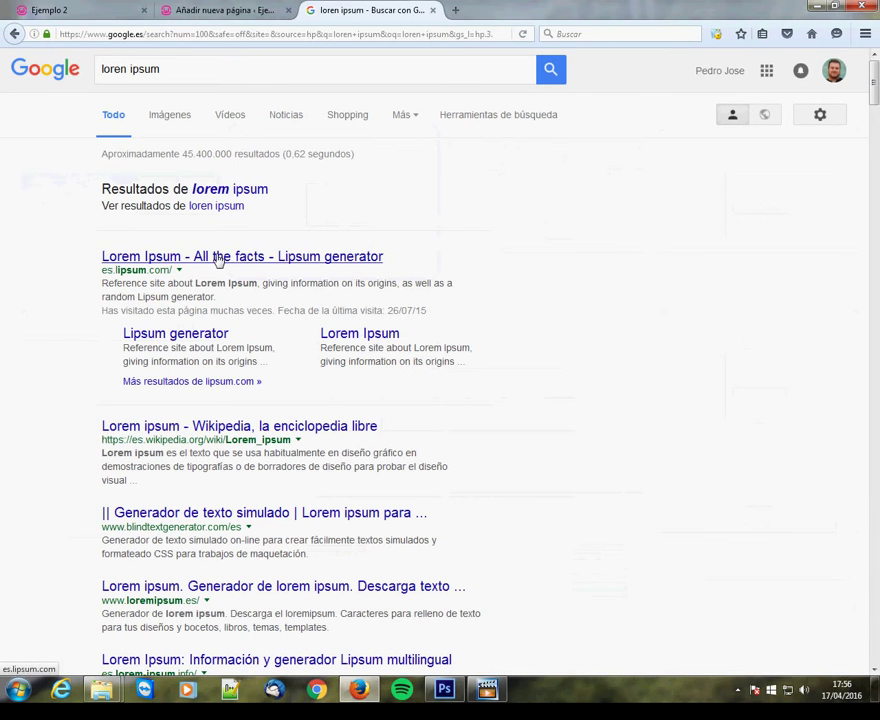
pyautogui.click(338, 254)
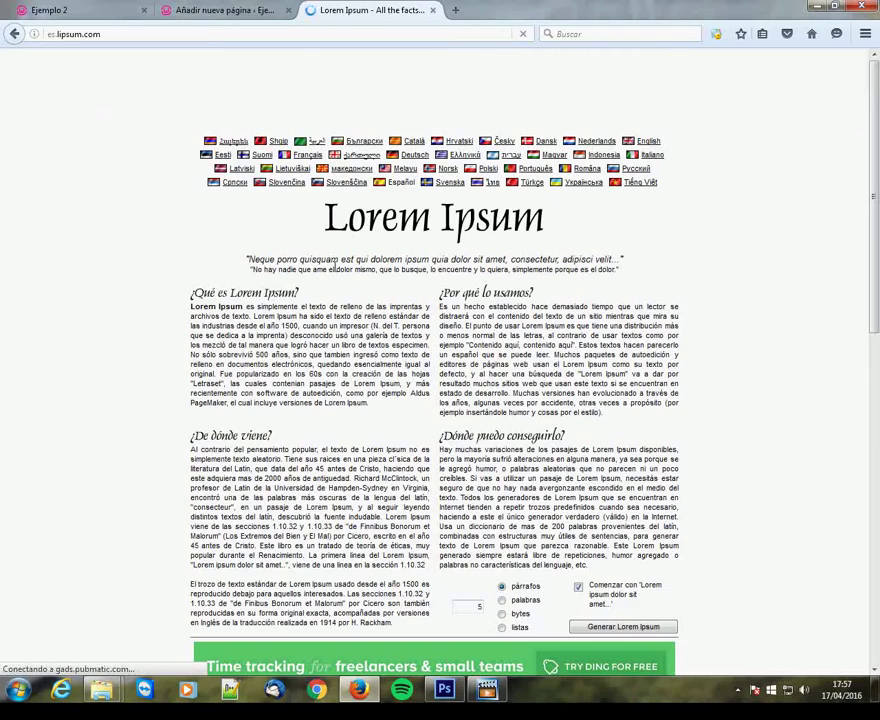
# Step: Choose the Spanish version of the Lipsum site and copy the paragraph under "¿Qué es Lorem Ipsum?"
pyautogui.scroll(-3, 346, 288)
pyautogui.scroll(-3, 346, 288)
pyautogui.scroll(4, 335, 250)
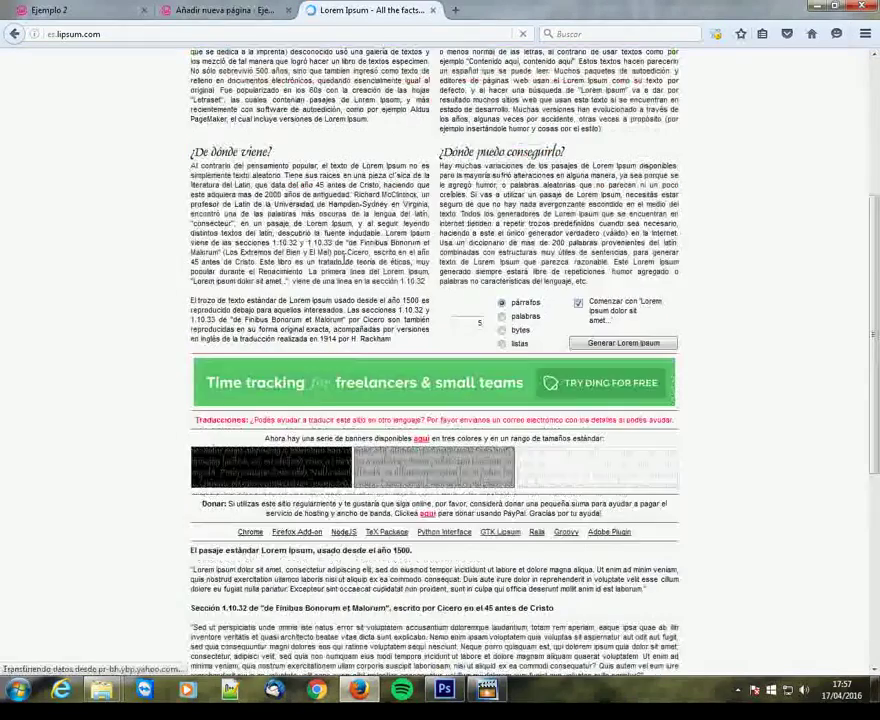
pyautogui.scroll(3, 328, 238)
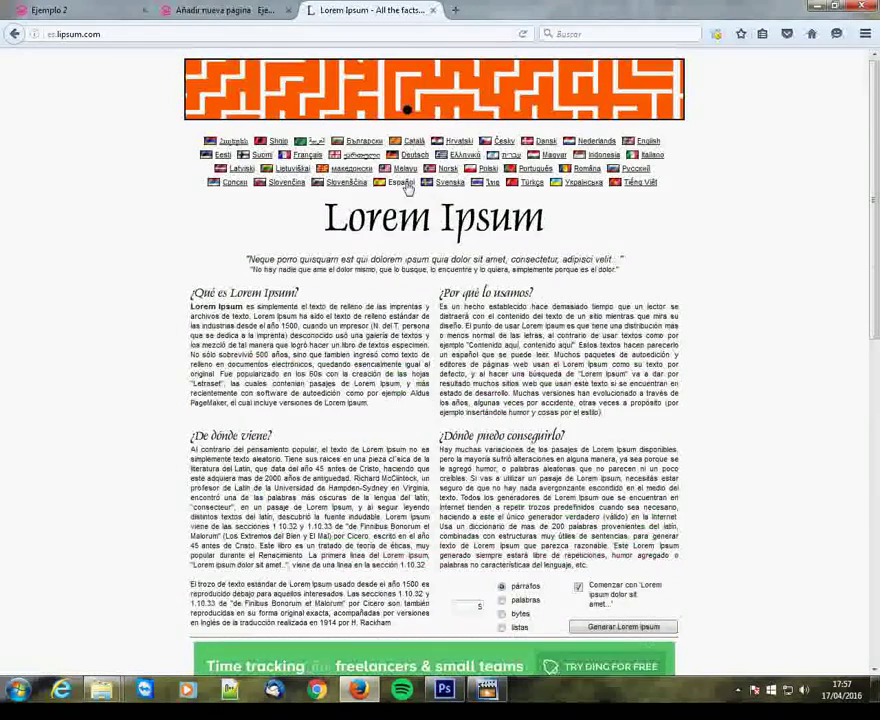
pyautogui.click(400, 183)
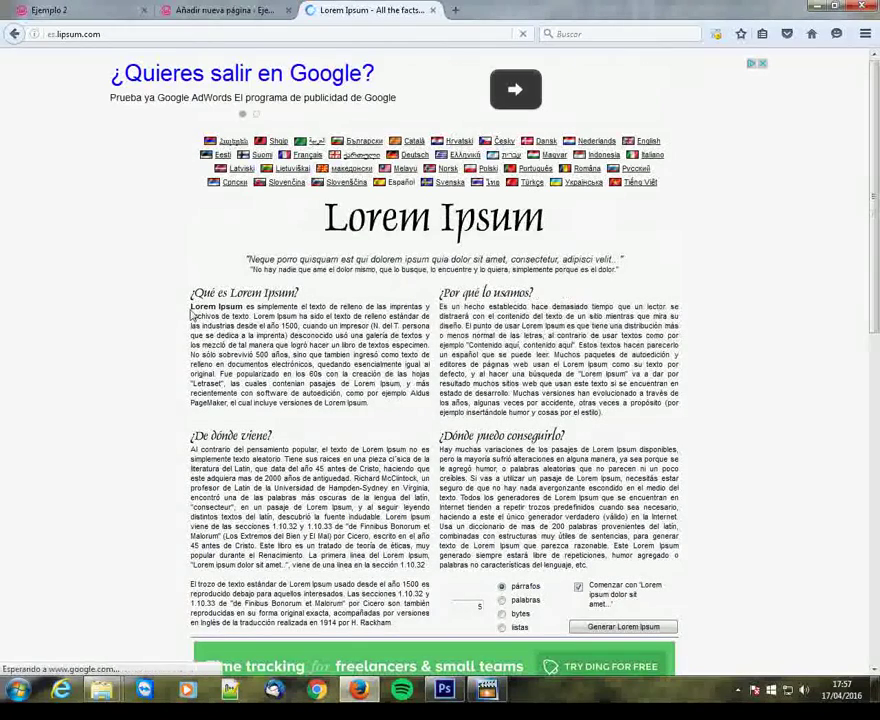
pyautogui.moveTo(310, 420); pyautogui.dragTo(304, 345)
pyautogui.click(226, 322)
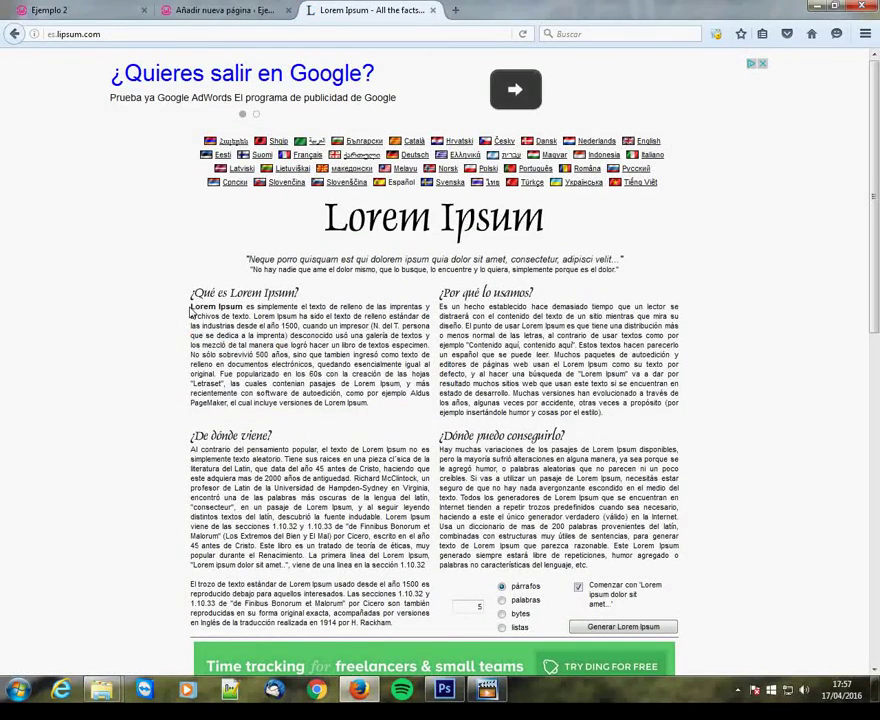
pyautogui.moveTo(197, 313); pyautogui.dragTo(390, 404)
pyautogui.hotkey('ctrl', 'c')
# Step: Paste the copied Lorem Ipsum paragraph as the first item's Content Box Content and save the Content Boxes element
pyautogui.click(229, 12)
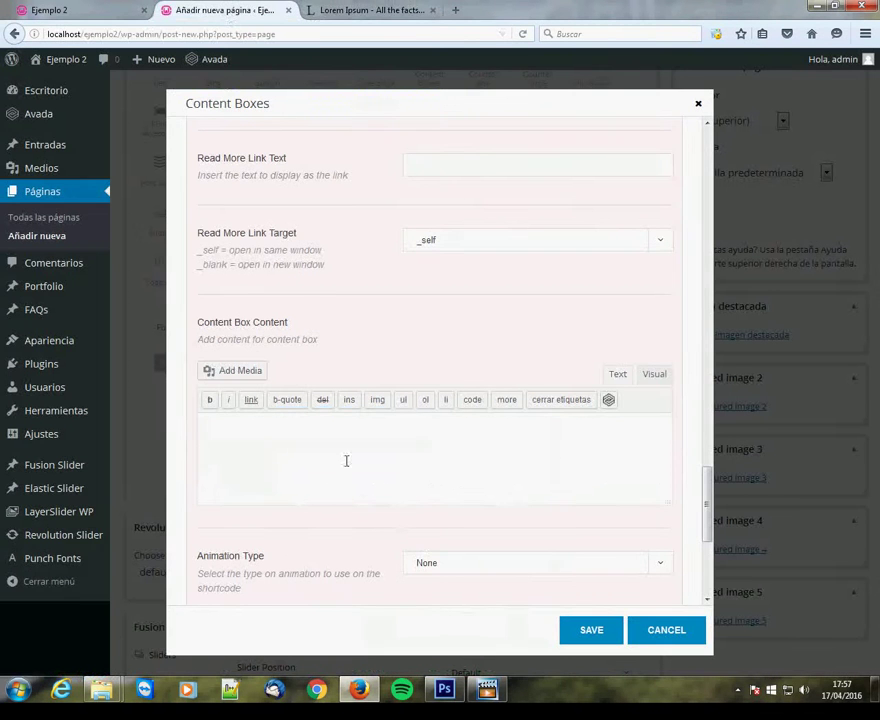
pyautogui.click(346, 461)
pyautogui.hotkey('ctrl', 'v')
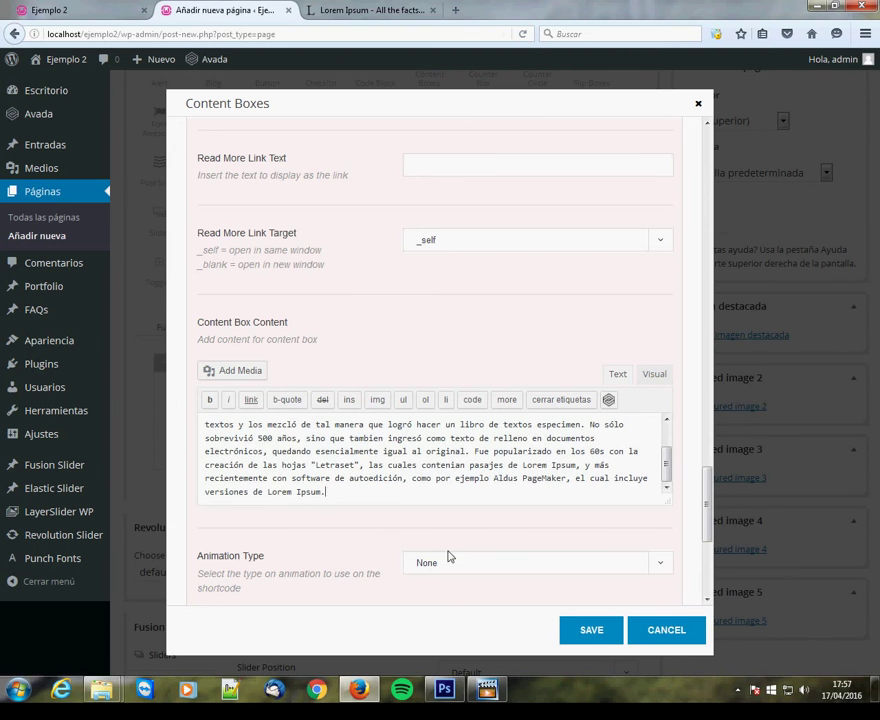
pyautogui.click(590, 631)
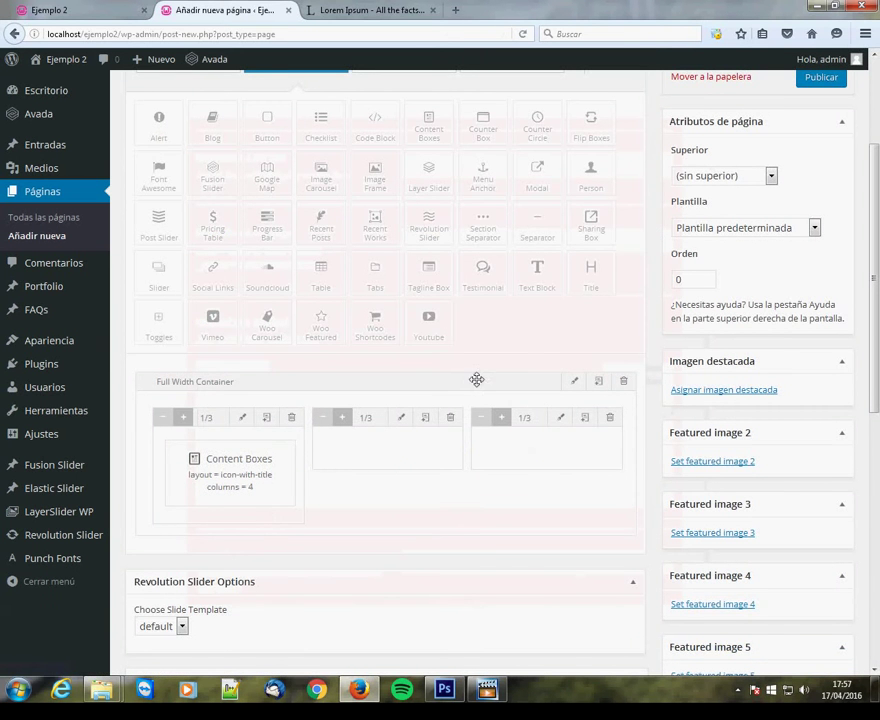
# Step: Replace the two empty 1/3 columns with clones of the first column and publish the Inicio page
pyautogui.click(450, 417)
pyautogui.click(451, 418)
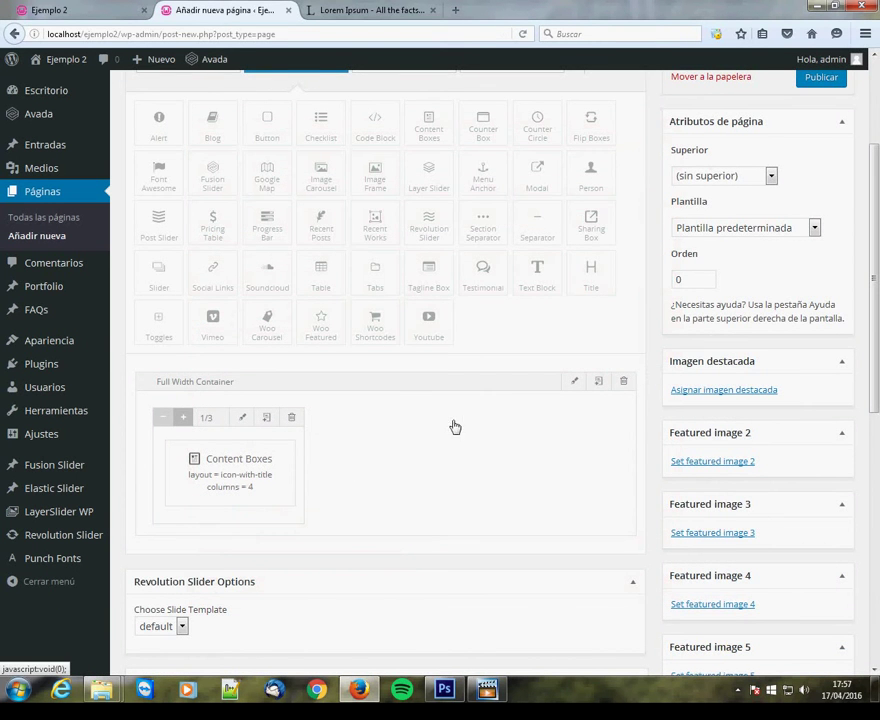
pyautogui.click(267, 418)
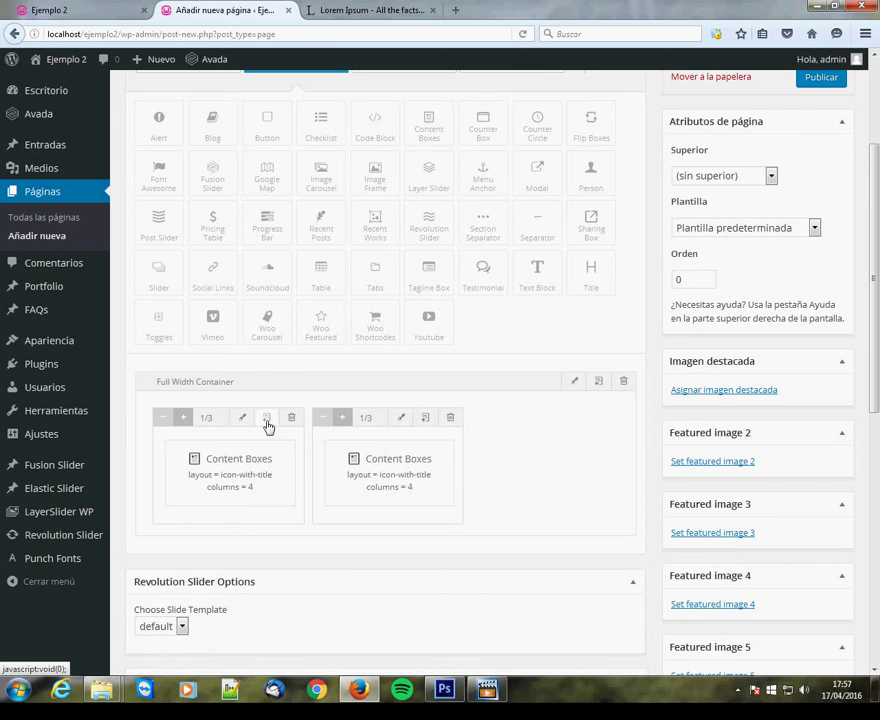
pyautogui.click(267, 418)
pyautogui.scroll(3, 700, 280)
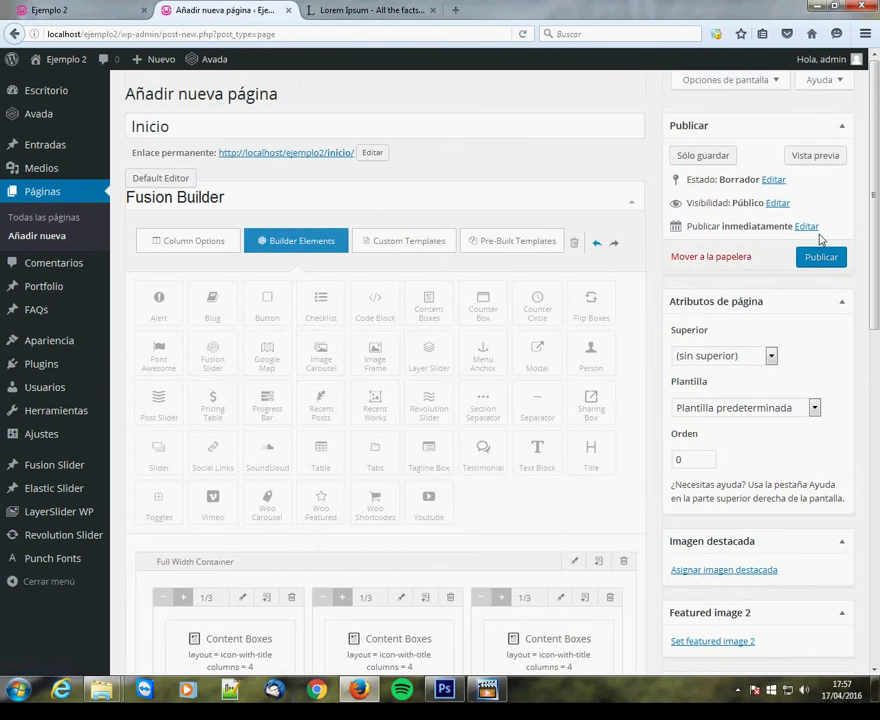
pyautogui.click(821, 261)
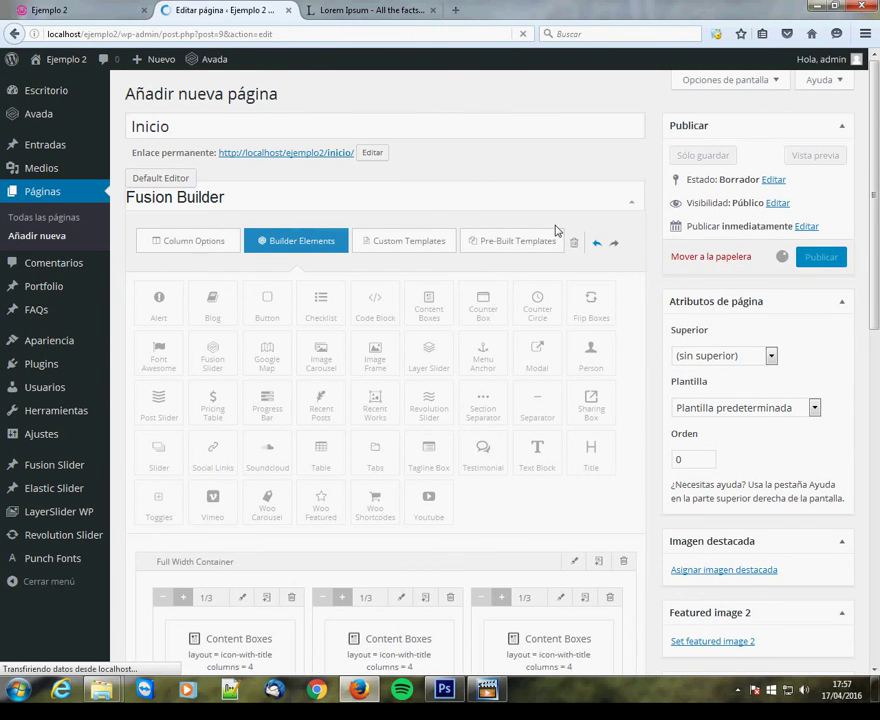
# Step: Customize the site to use a static front page with Inicio as its Portada, and save and publish the change
pyautogui.moveTo(79, 350)
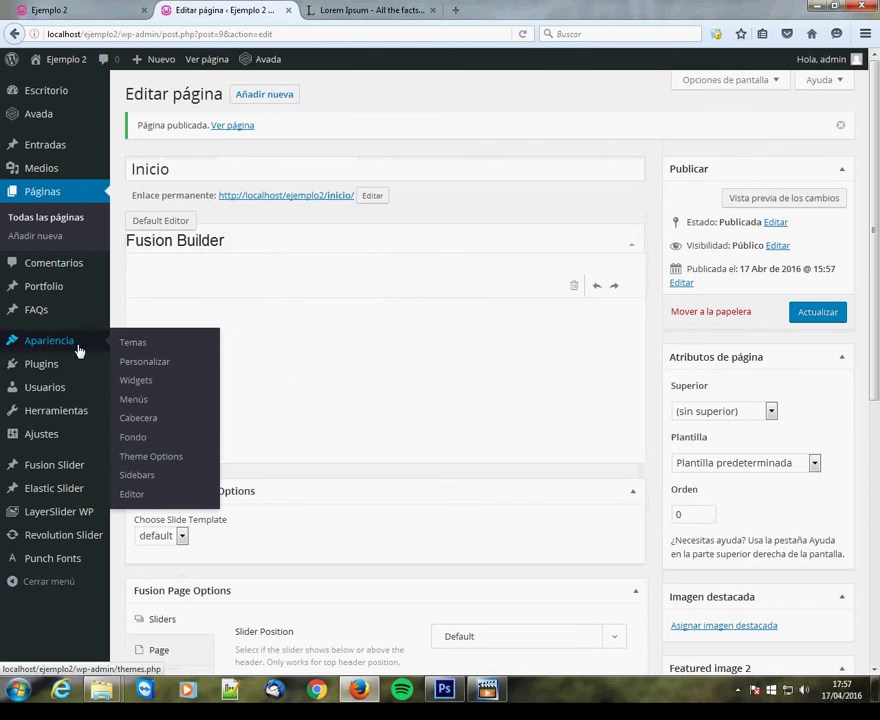
pyautogui.click(178, 366)
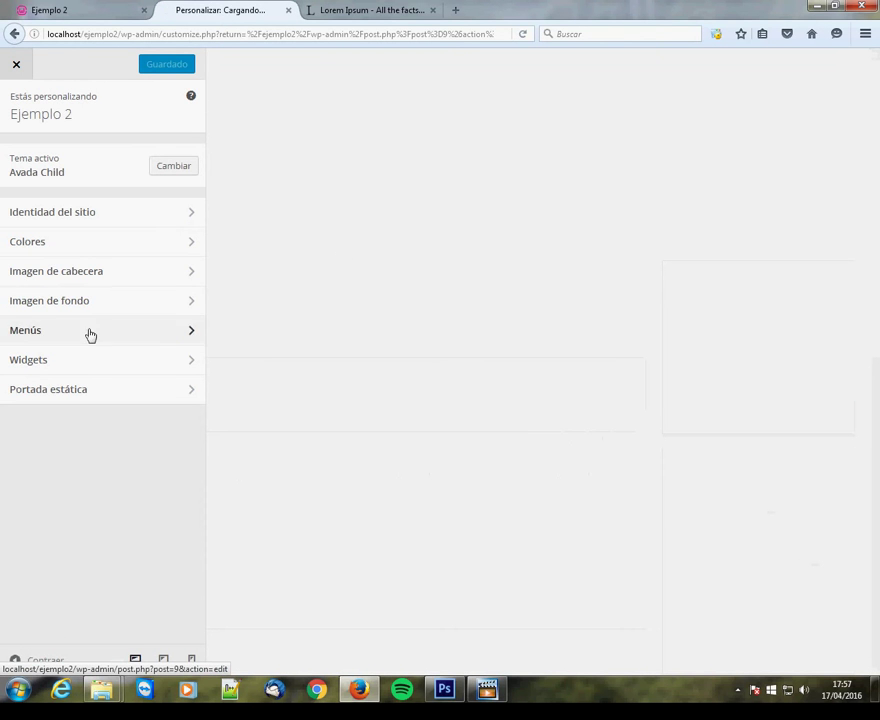
pyautogui.click(102, 398)
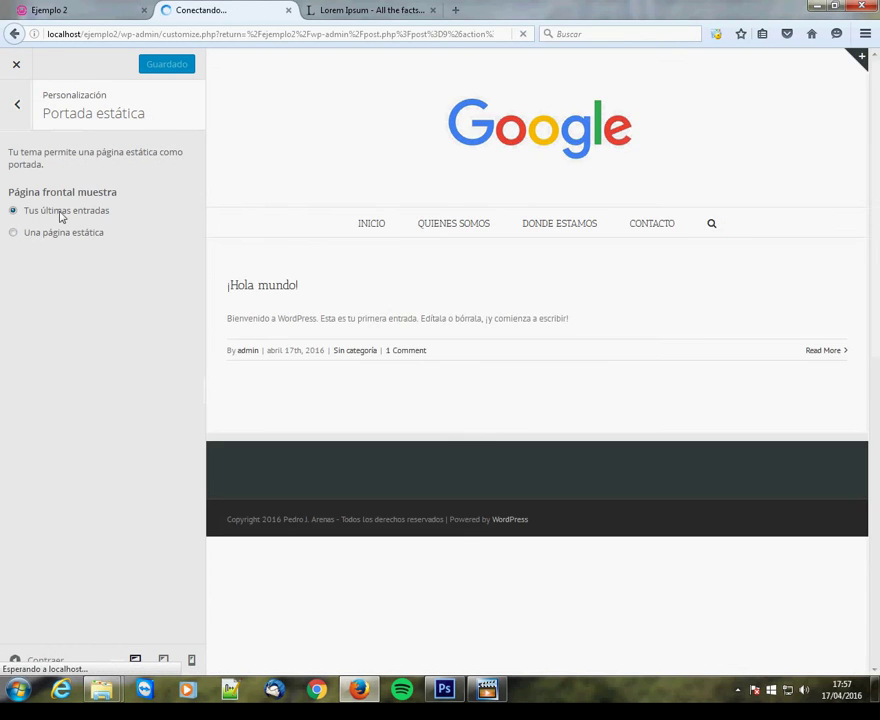
pyautogui.click(43, 236)
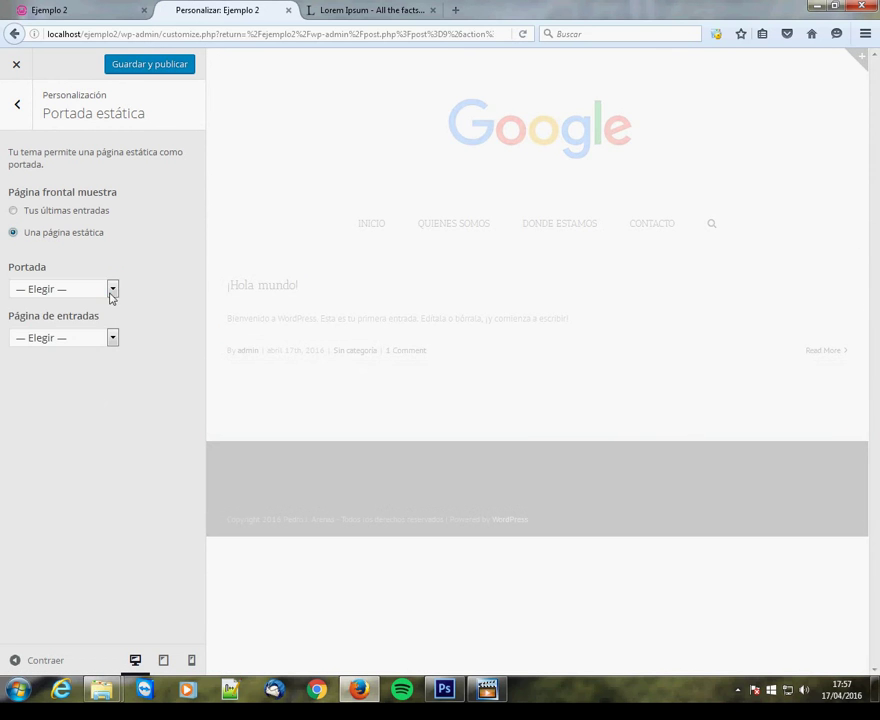
pyautogui.click(112, 289)
pyautogui.click(72, 320)
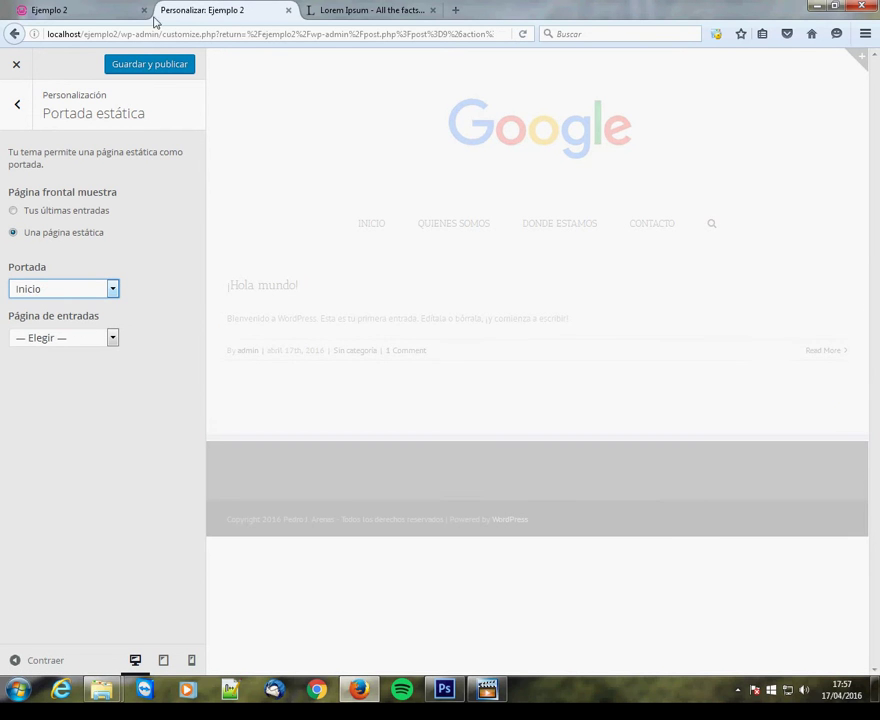
pyautogui.click(155, 68)
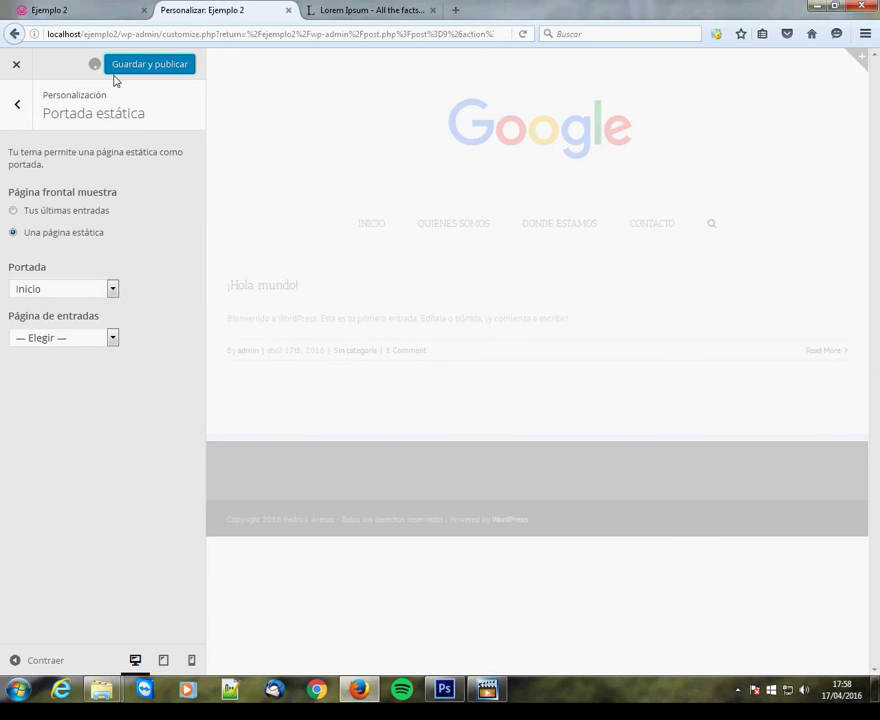
# Step: Close the Customizer and reload the site's home page to check how the three content boxes are laid out
pyautogui.click(17, 70)
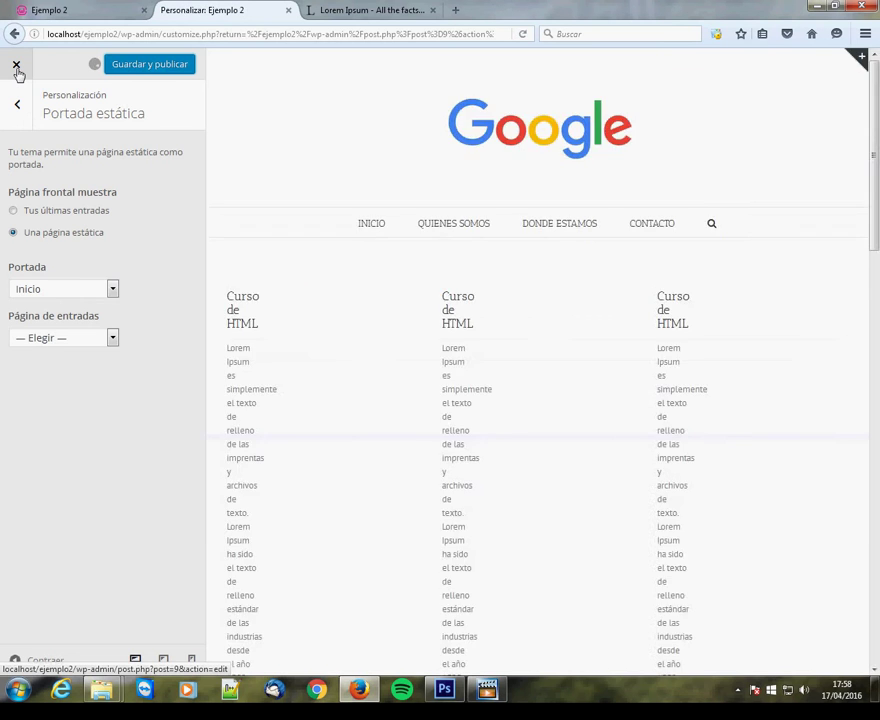
pyautogui.click(16, 66)
pyautogui.click(605, 301)
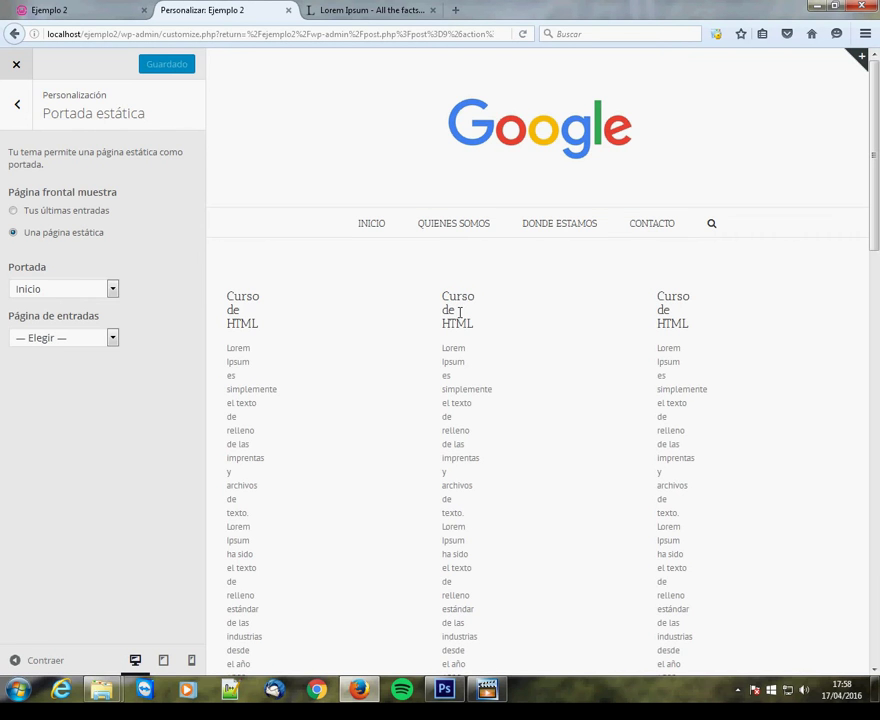
pyautogui.click(16, 65)
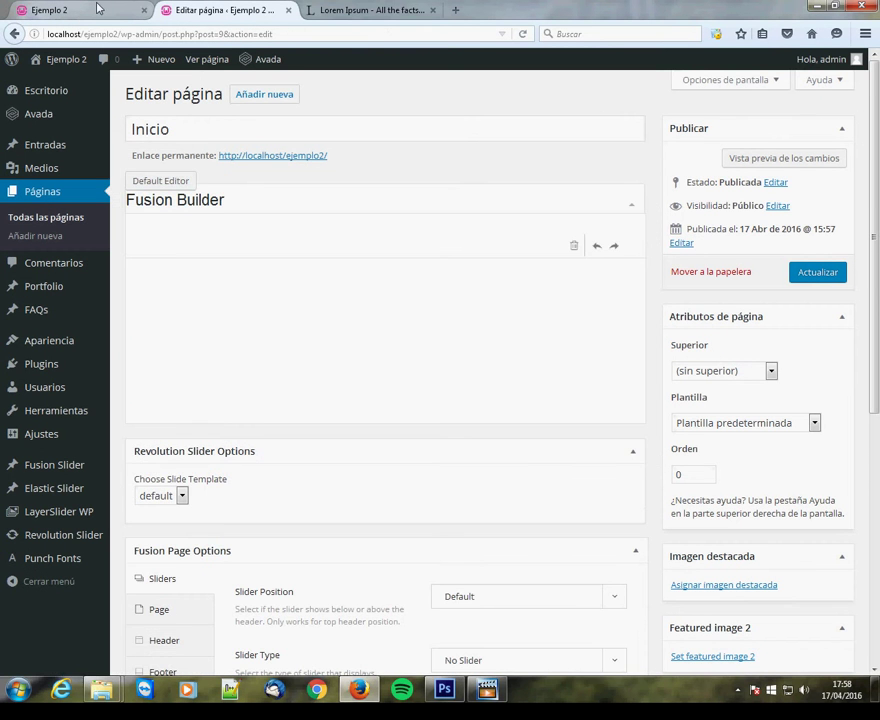
pyautogui.click(97, 10)
pyautogui.press('F5')
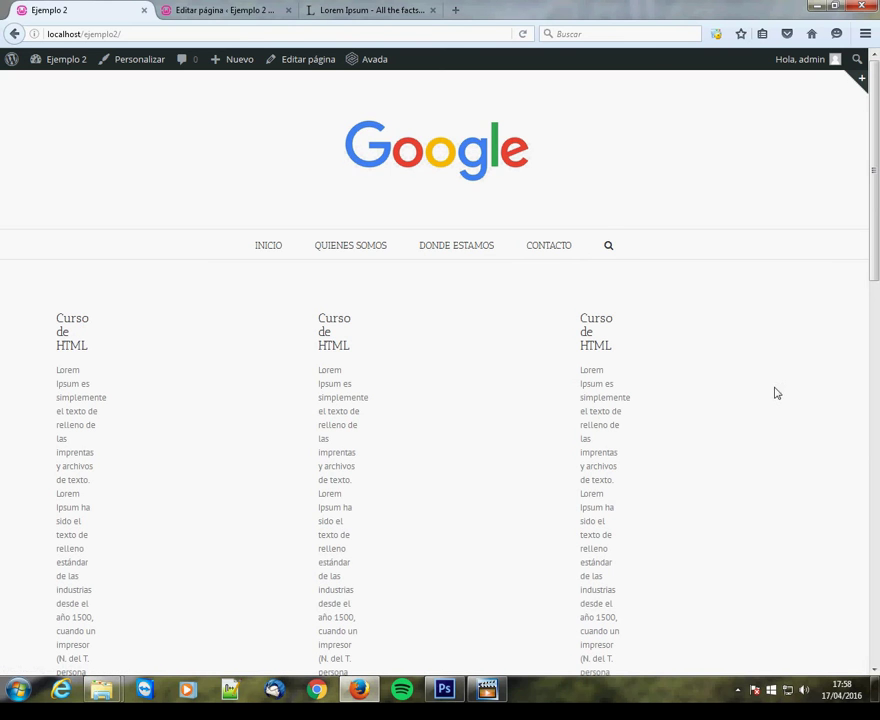
# Step: Set the Number of Columns to 1 in the first column's Content Boxes element and save it
pyautogui.click(212, 12)
pyautogui.scroll(-3, 505, 342)
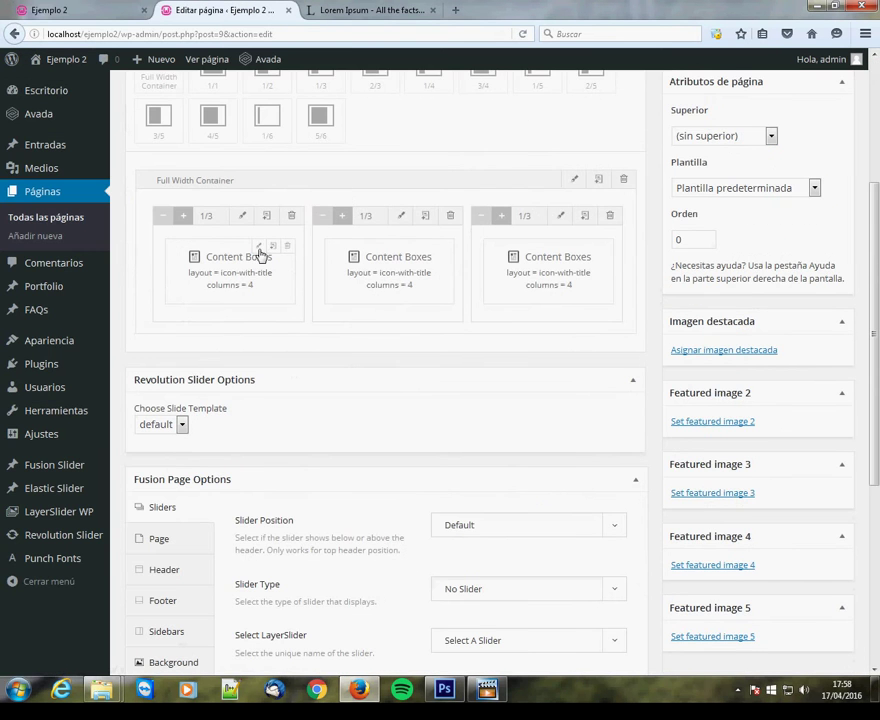
pyautogui.click(258, 247)
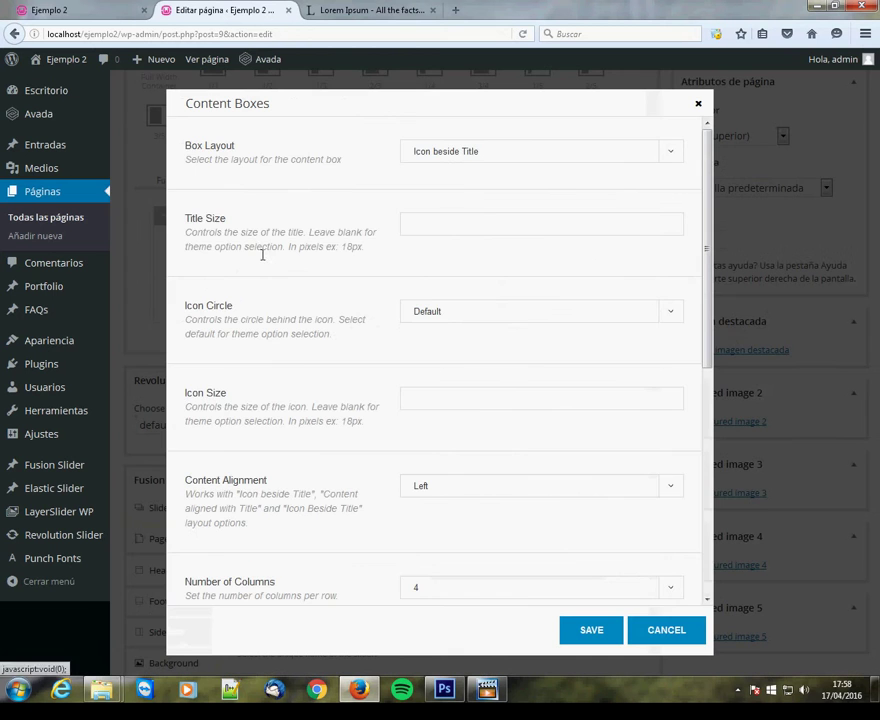
pyautogui.scroll(-1, 505, 446)
pyautogui.click(475, 526)
pyautogui.click(477, 541)
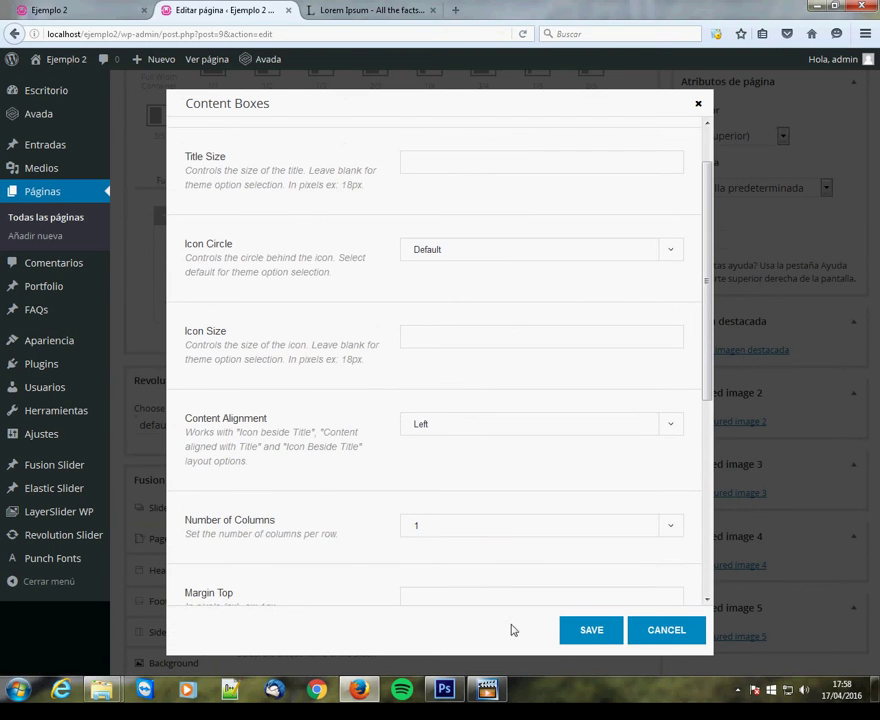
pyautogui.click(581, 640)
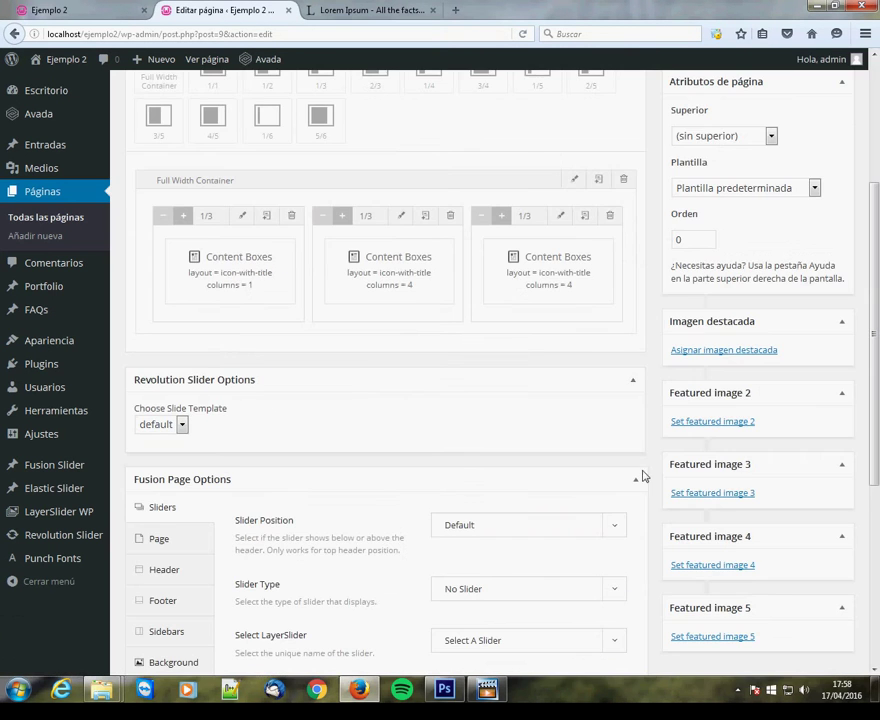
# Step: Replace the second and third 1/3 columns with clones of the edited first column and update the page
pyautogui.click(450, 216)
pyautogui.click(450, 216)
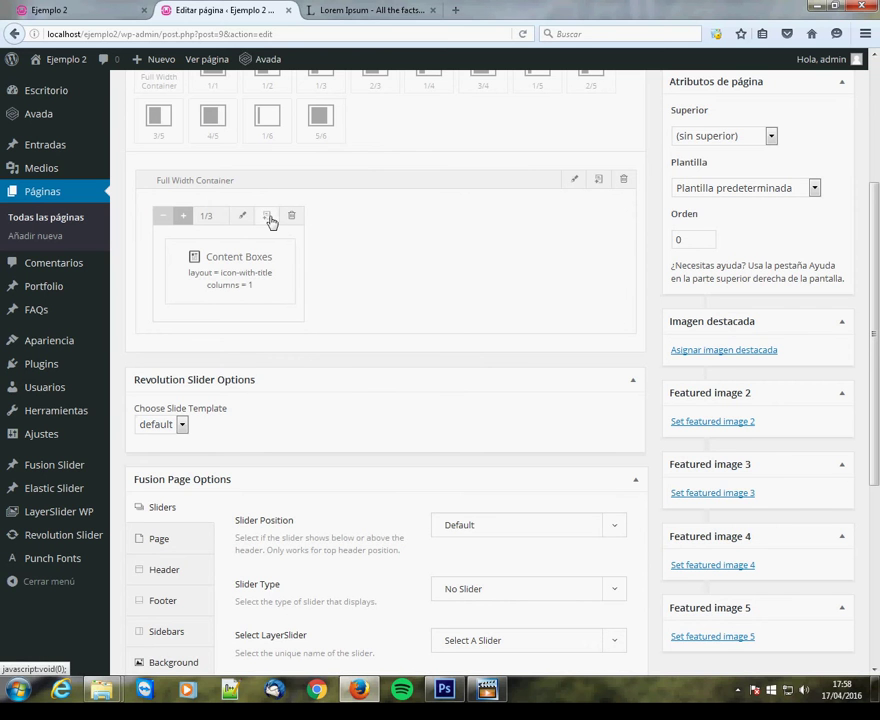
pyautogui.click(269, 220)
pyautogui.click(425, 217)
pyautogui.scroll(4, 727, 260)
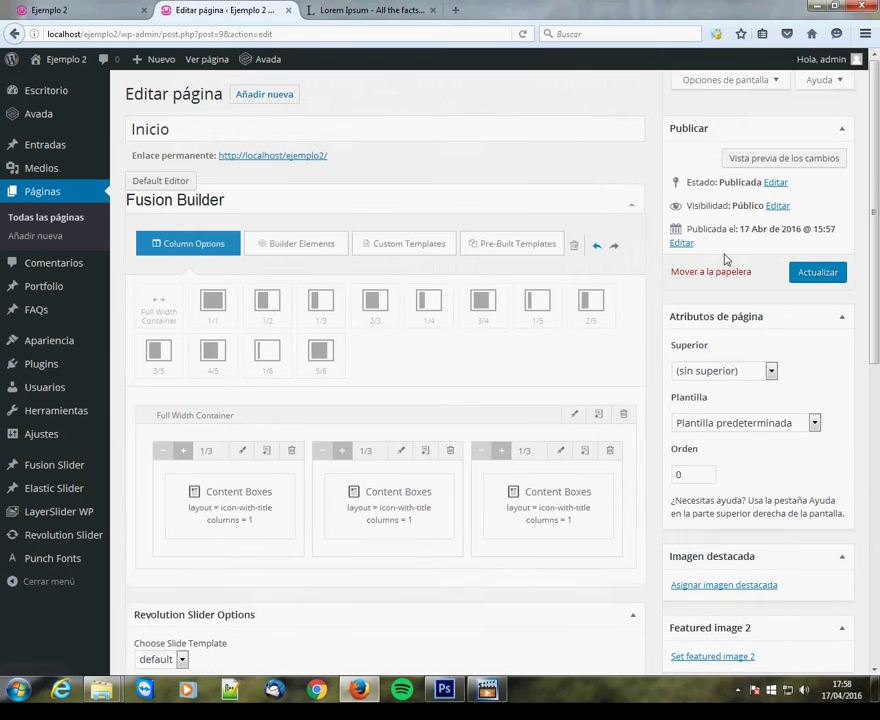
pyautogui.click(815, 275)
# Step: Reload the site's home page to check the width of the updated content boxes
pyautogui.click(84, 12)
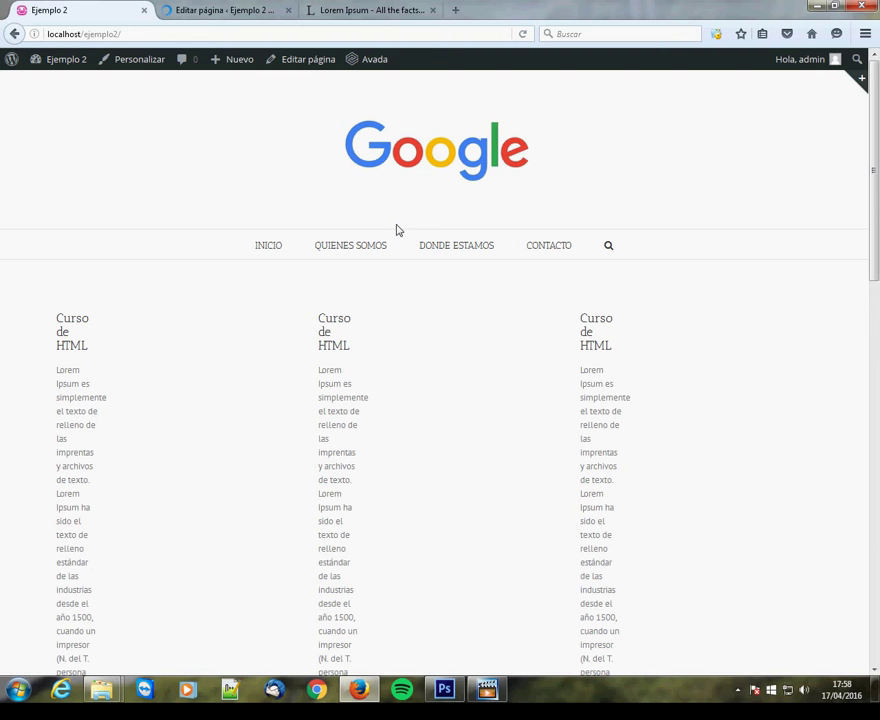
pyautogui.press('F5')
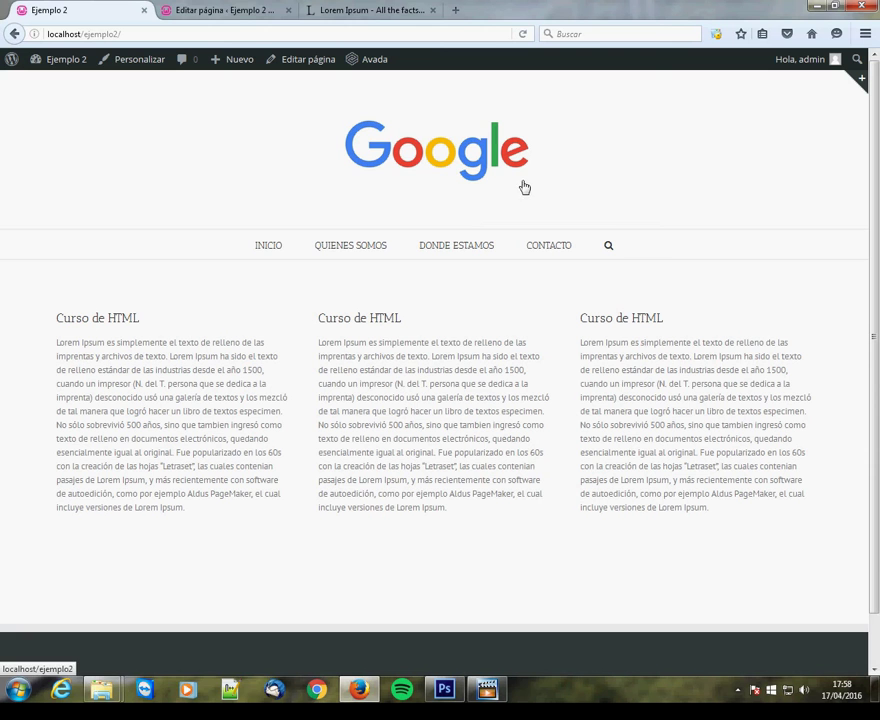
# Step: Return to the page editor and remove the leading spaces before the Lorem Ipsum text in the first column's content box item
pyautogui.click(229, 13)
pyautogui.scroll(-3, 200, 325)
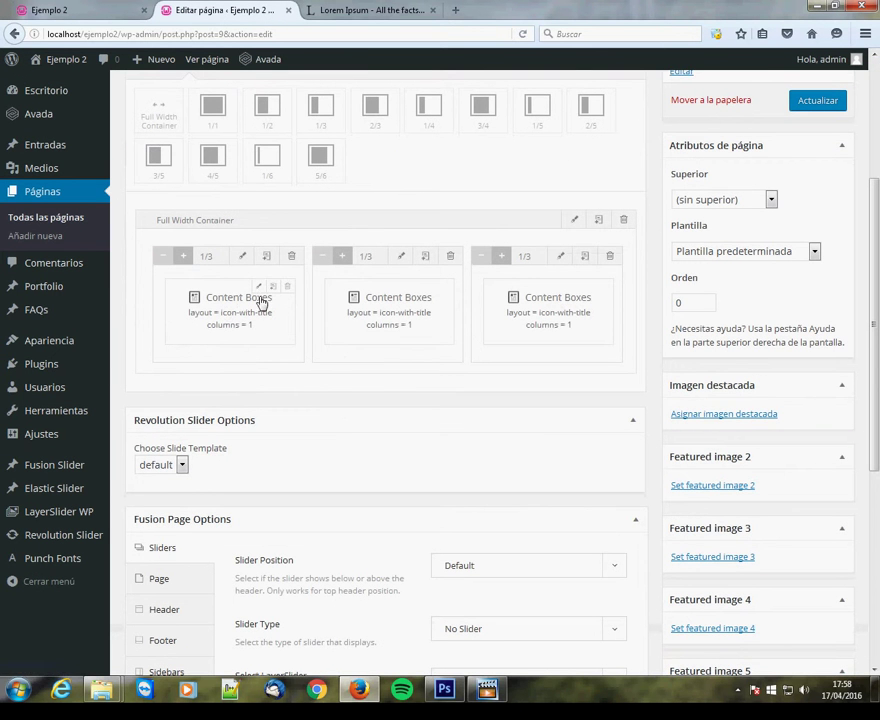
pyautogui.click(262, 290)
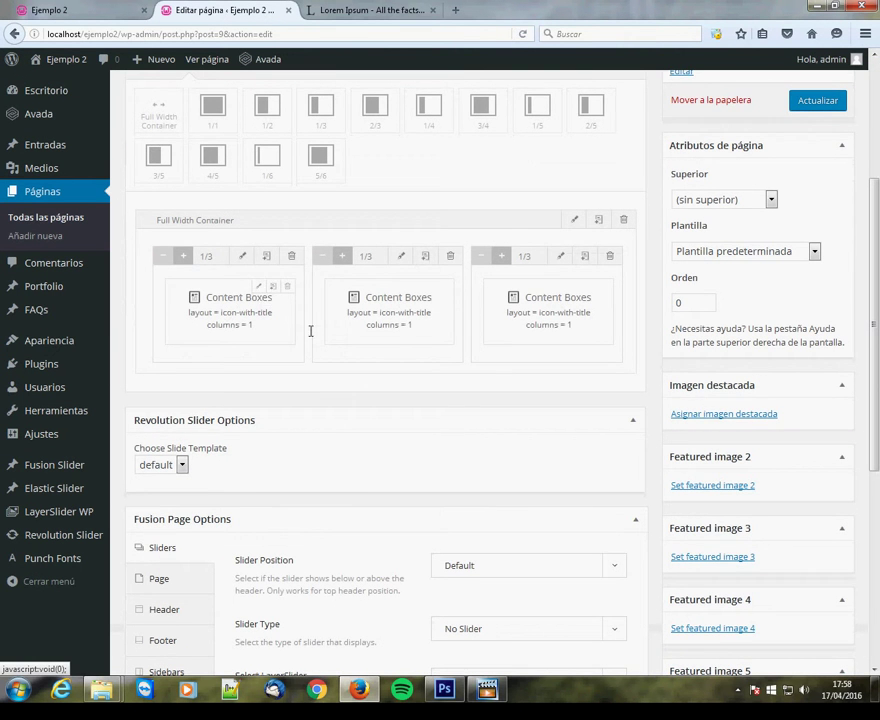
pyautogui.scroll(-4, 330, 440)
pyautogui.scroll(-2, 314, 495)
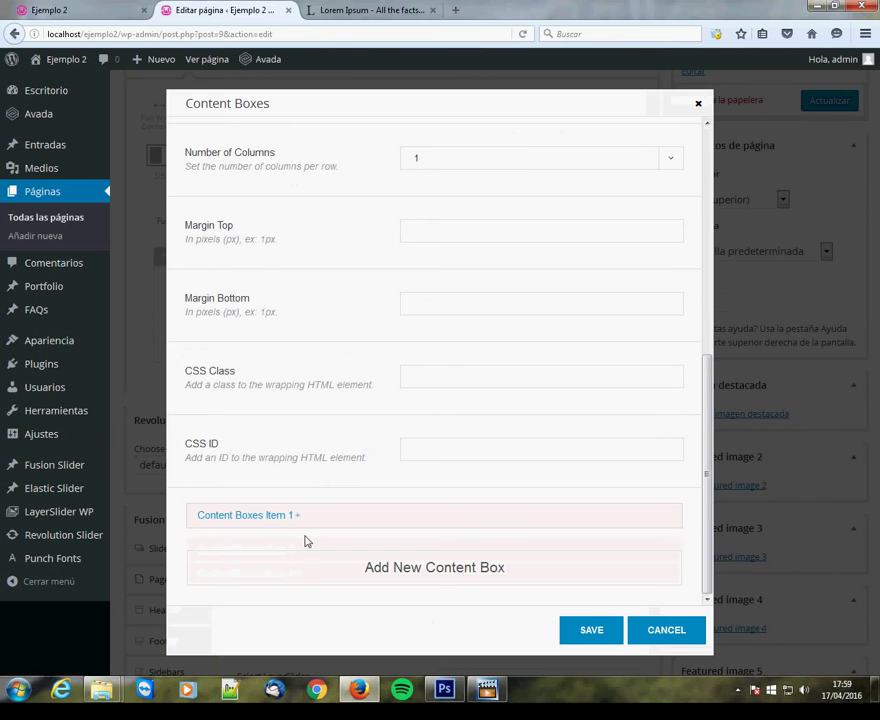
pyautogui.click(305, 518)
pyautogui.scroll(-6, 330, 420)
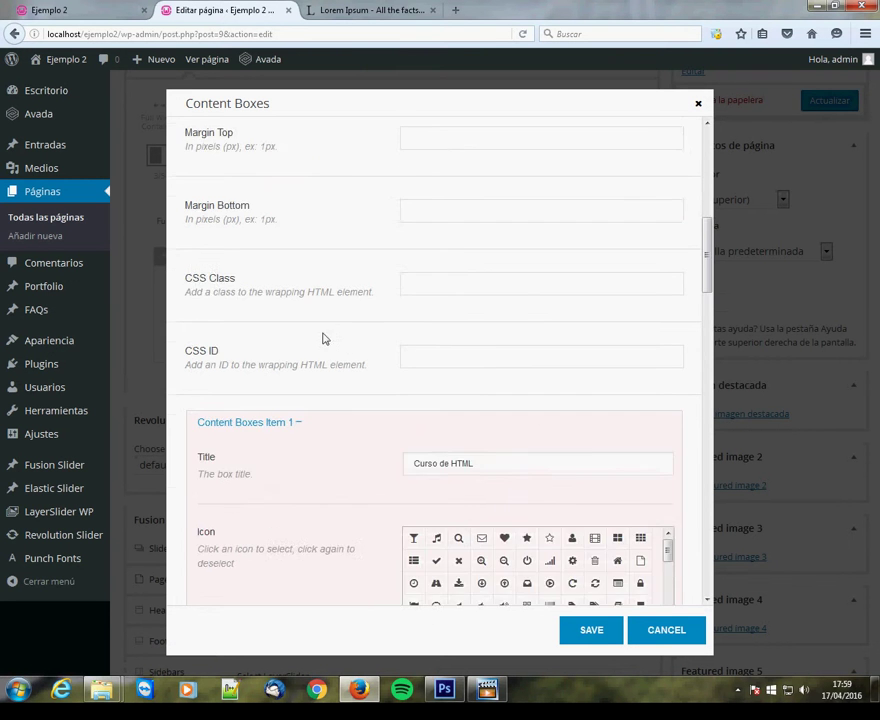
pyautogui.scroll(-12, 307, 358)
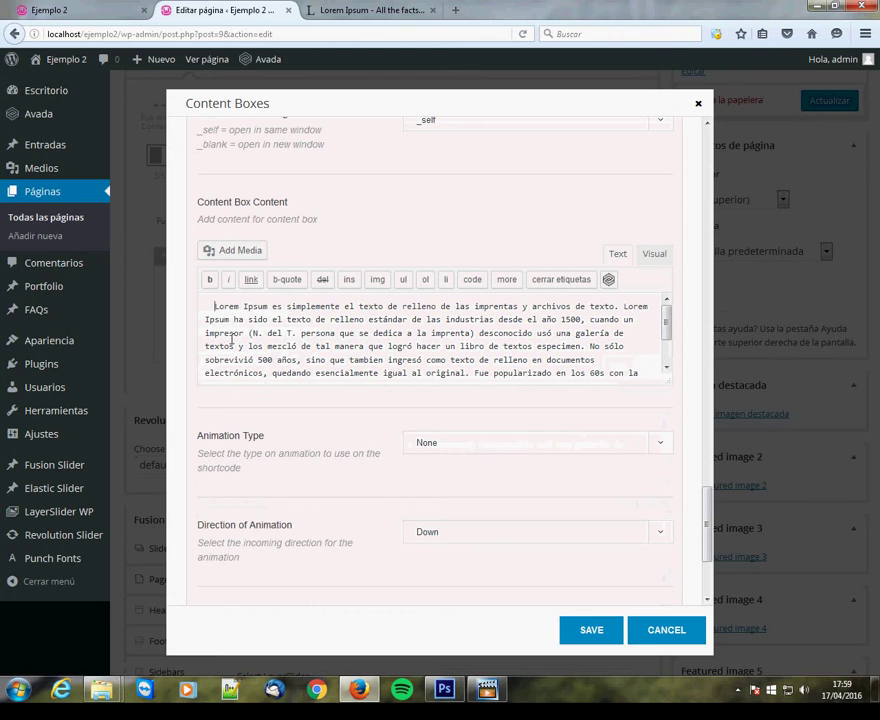
pyautogui.press('BackSpace')
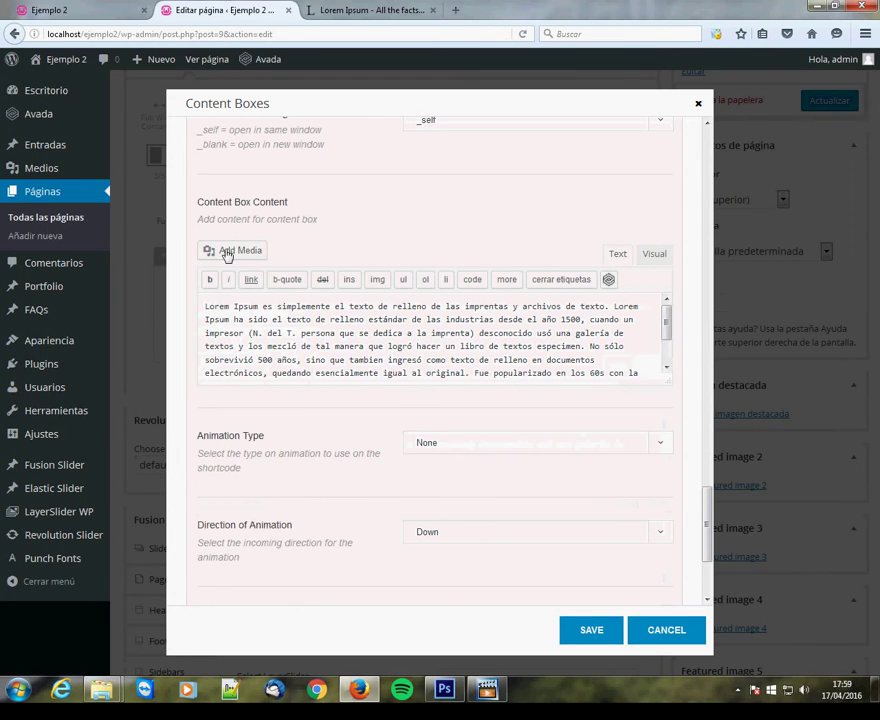
# Step: Upload the html-img2 image and insert it before the Lorem Ipsum text, followed by a line break
pyautogui.click(228, 252)
pyautogui.click(186, 120)
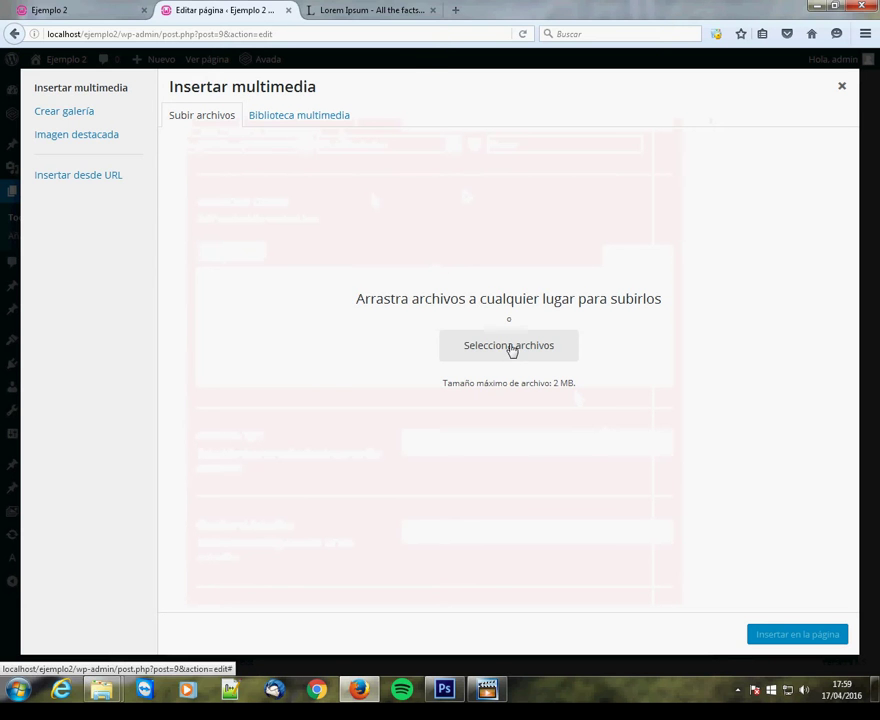
pyautogui.click(512, 345)
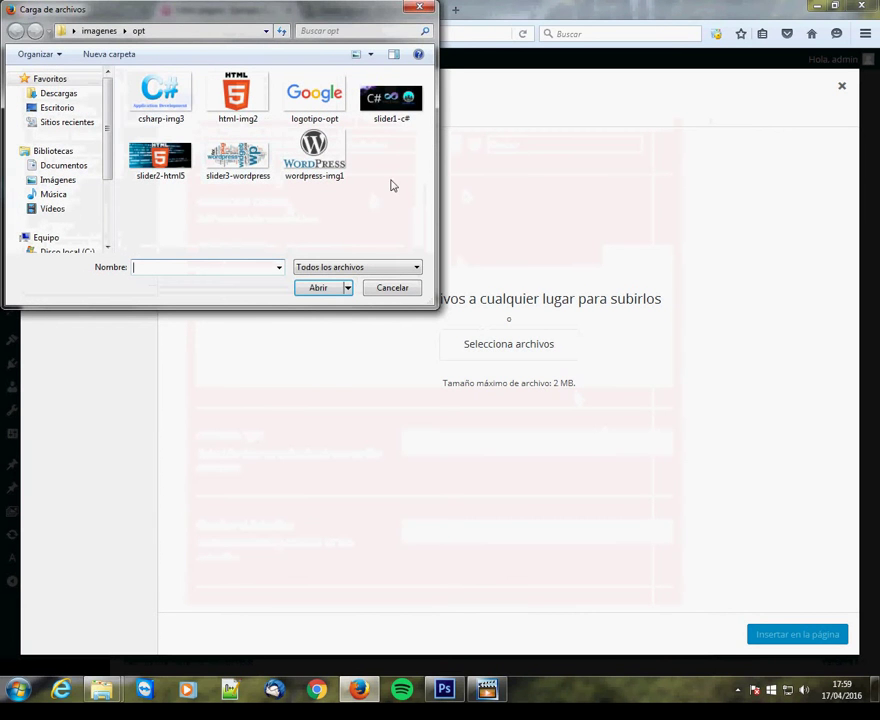
pyautogui.doubleClick(237, 97)
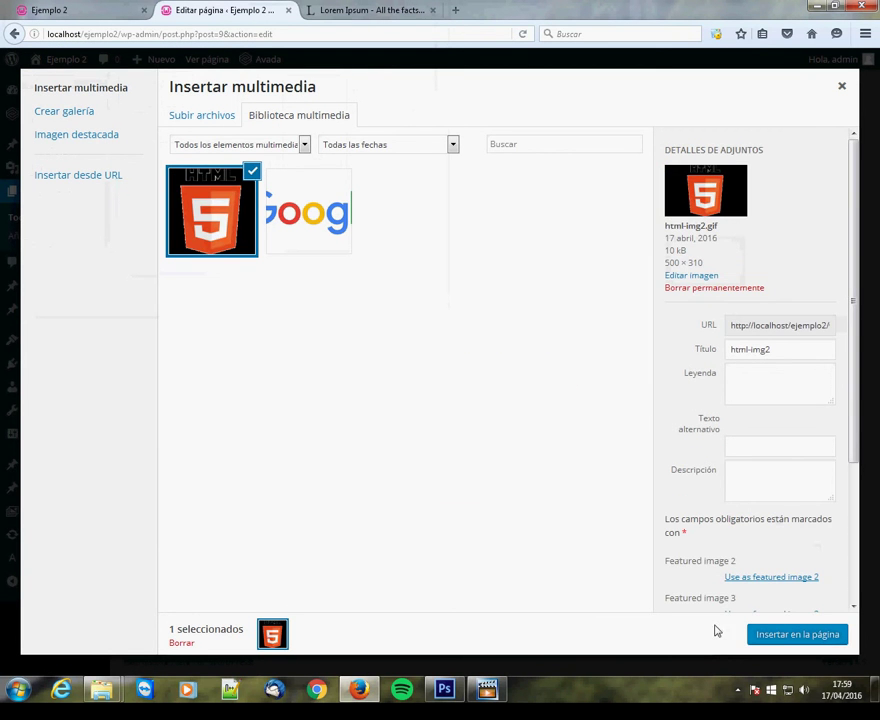
pyautogui.click(782, 636)
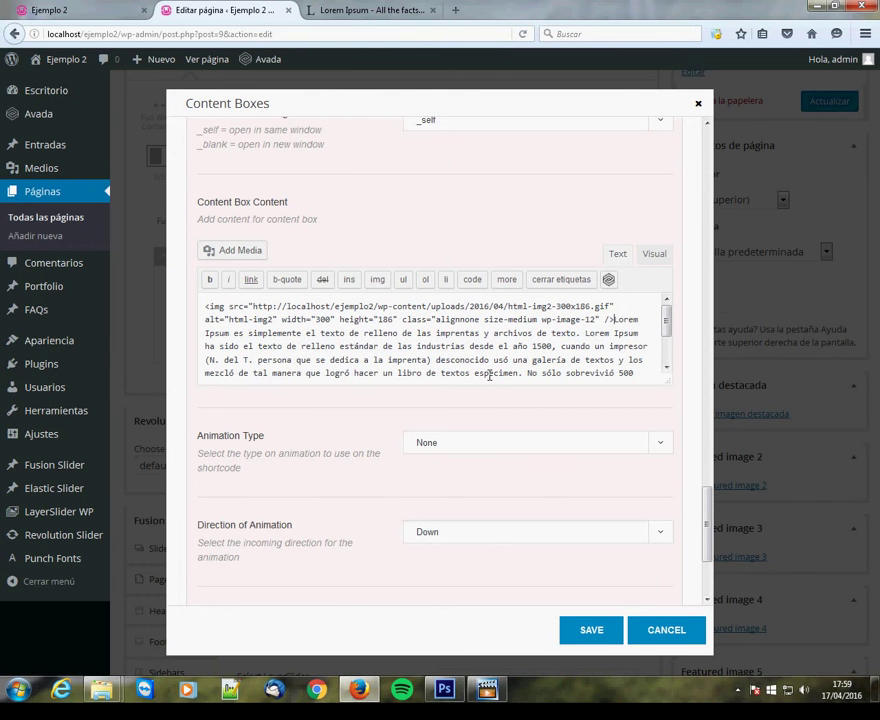
pyautogui.press('Return')
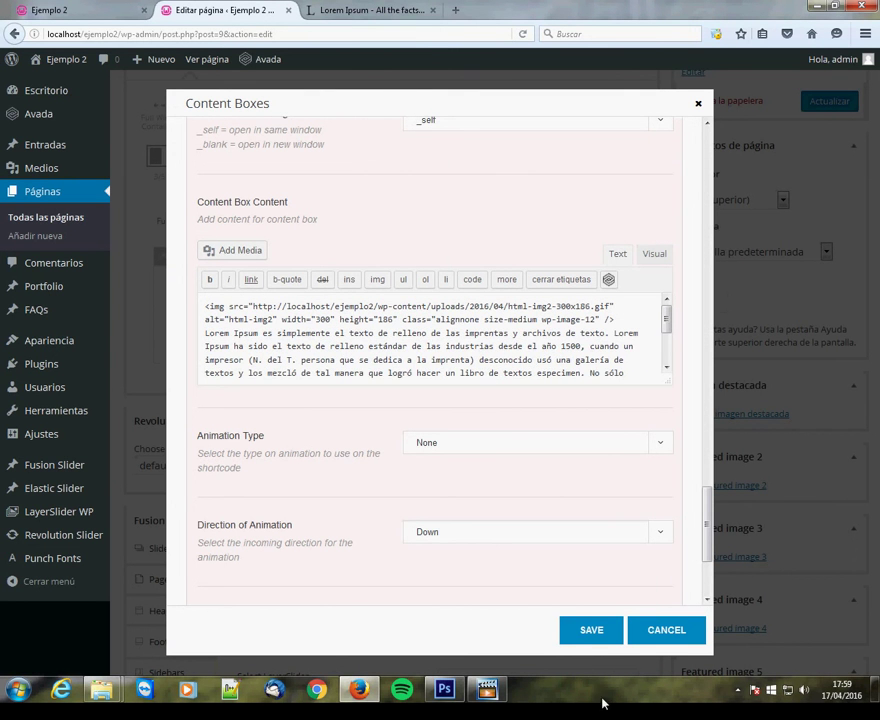
# Step: Save the edited content box with the page and reload the site's home page to check the inserted image
pyautogui.click(591, 630)
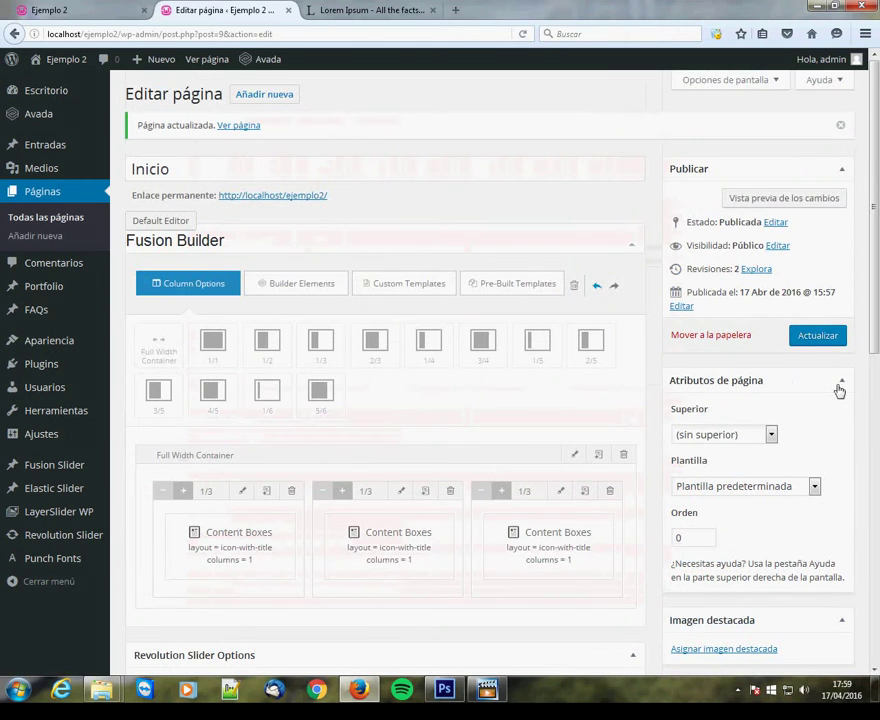
pyautogui.click(812, 338)
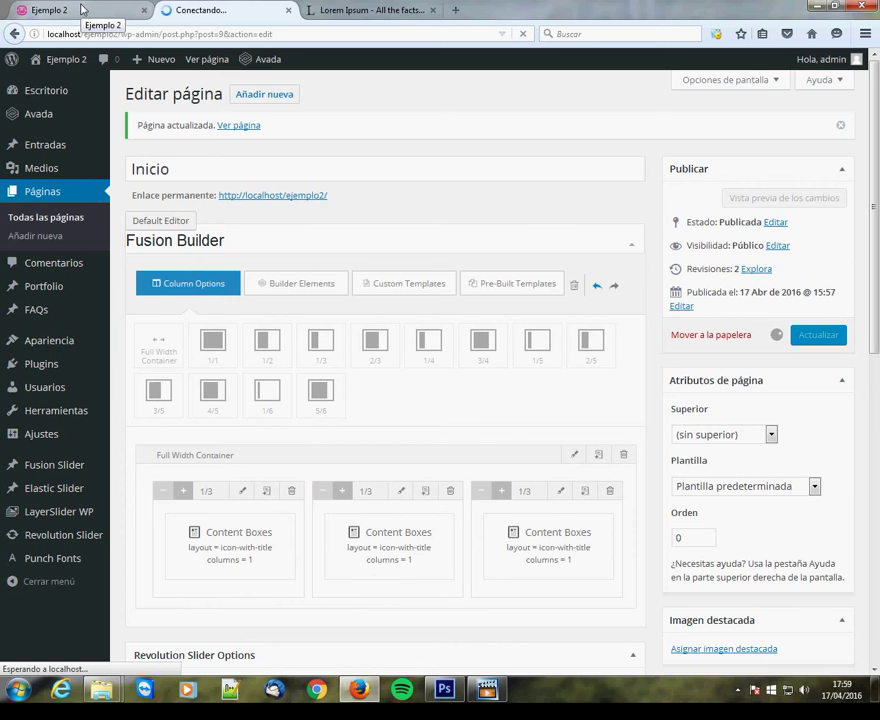
pyautogui.click(82, 9)
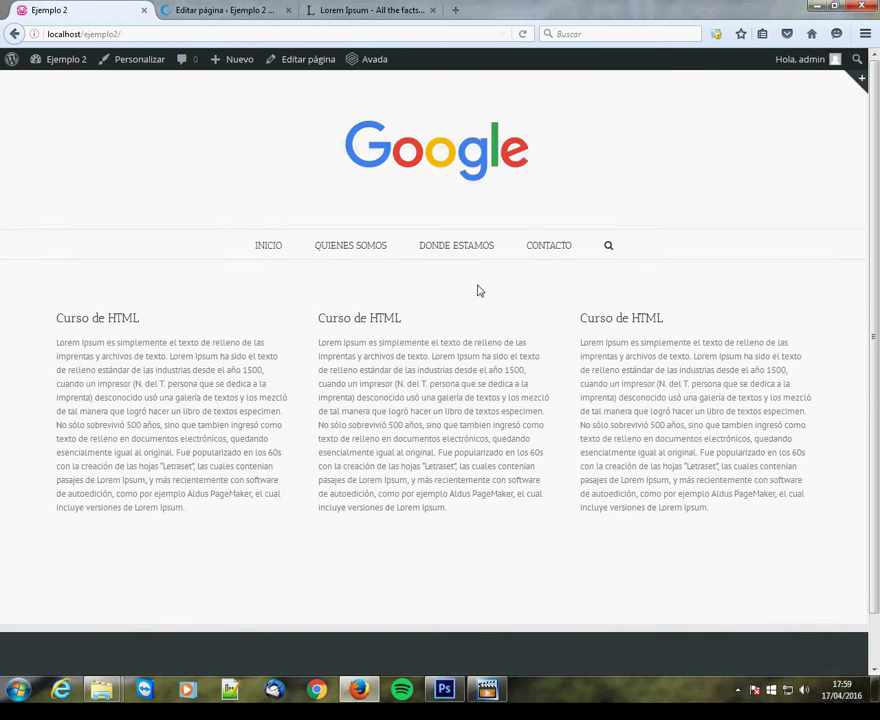
pyautogui.press('F5')
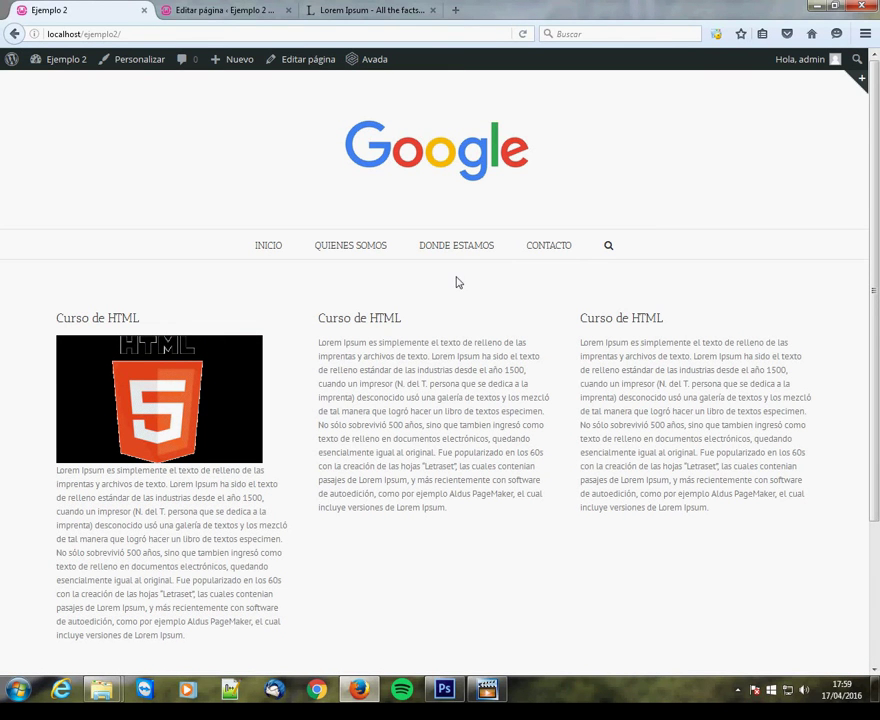
# Step: Add a second <br /> after the HTML image in the first column's content box text
pyautogui.click(243, 12)
pyautogui.scroll(-5, 271, 452)
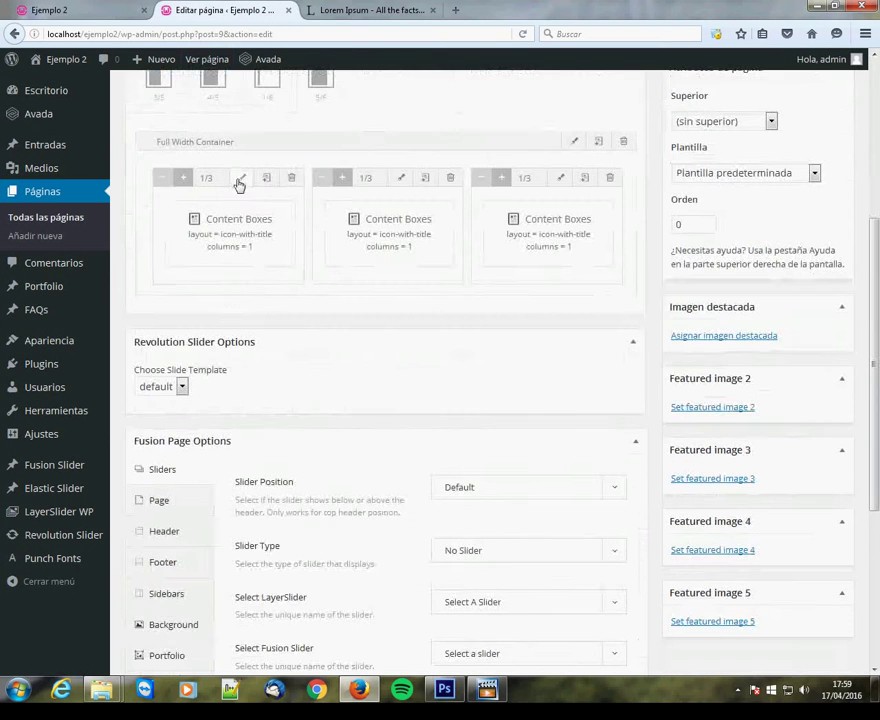
pyautogui.scroll(3, 245, 215)
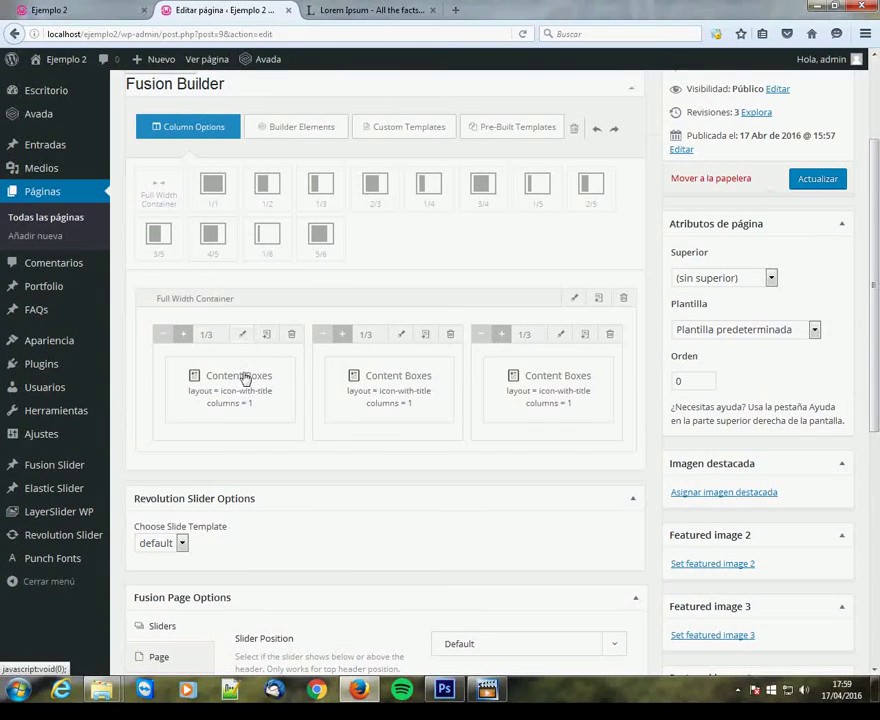
pyautogui.click(258, 367)
pyautogui.scroll(-5, 453, 508)
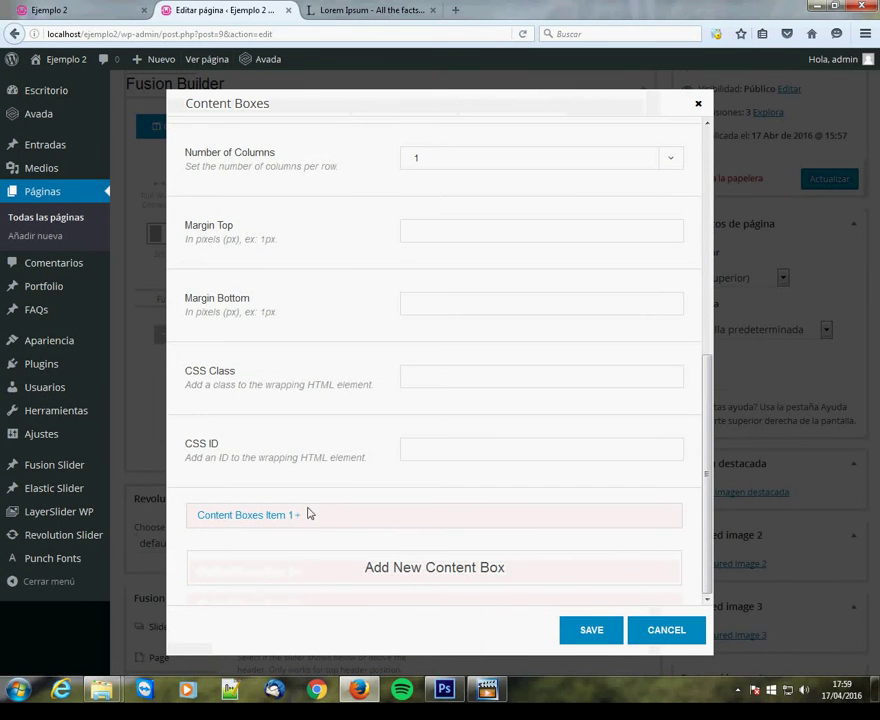
pyautogui.click(289, 517)
pyautogui.scroll(-3, 371, 440)
pyautogui.scroll(-10, 370, 438)
pyautogui.scroll(-5, 369, 438)
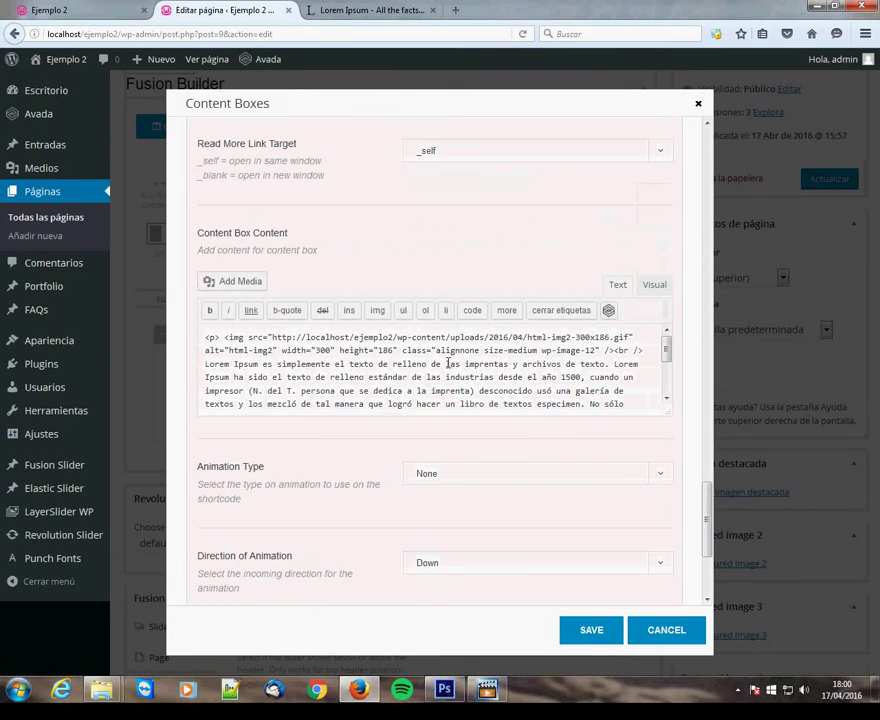
pyautogui.moveTo(622, 357); pyautogui.dragTo(658, 355)
pyautogui.hotkey('ctrl', 'c')
pyautogui.click(658, 357)
pyautogui.hotkey('ctrl', 'v')
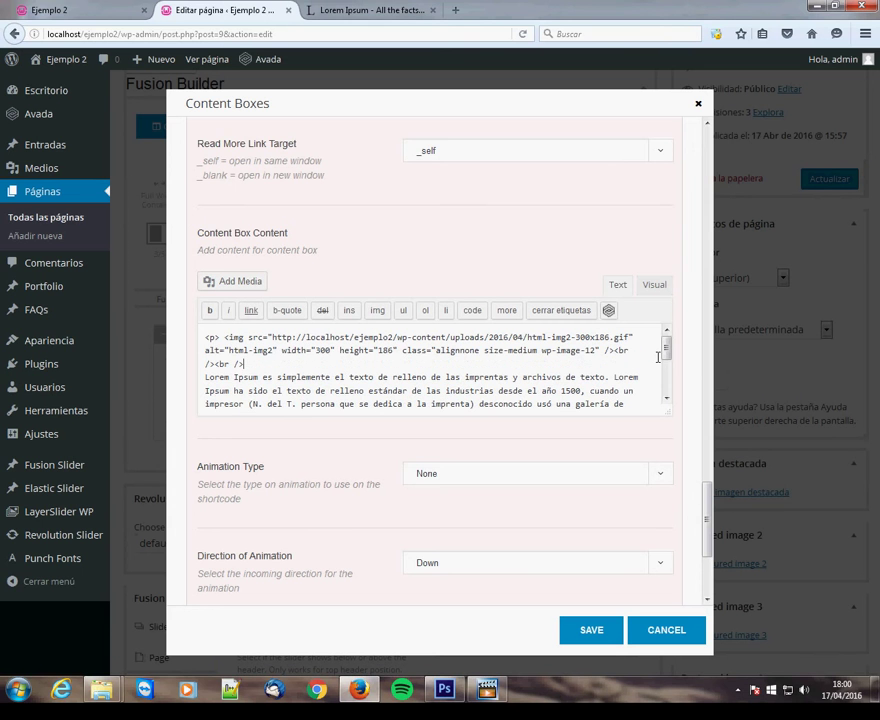
# Step: Save the content box and page, and reload the home page to check the spacing between the image and text
pyautogui.click(606, 630)
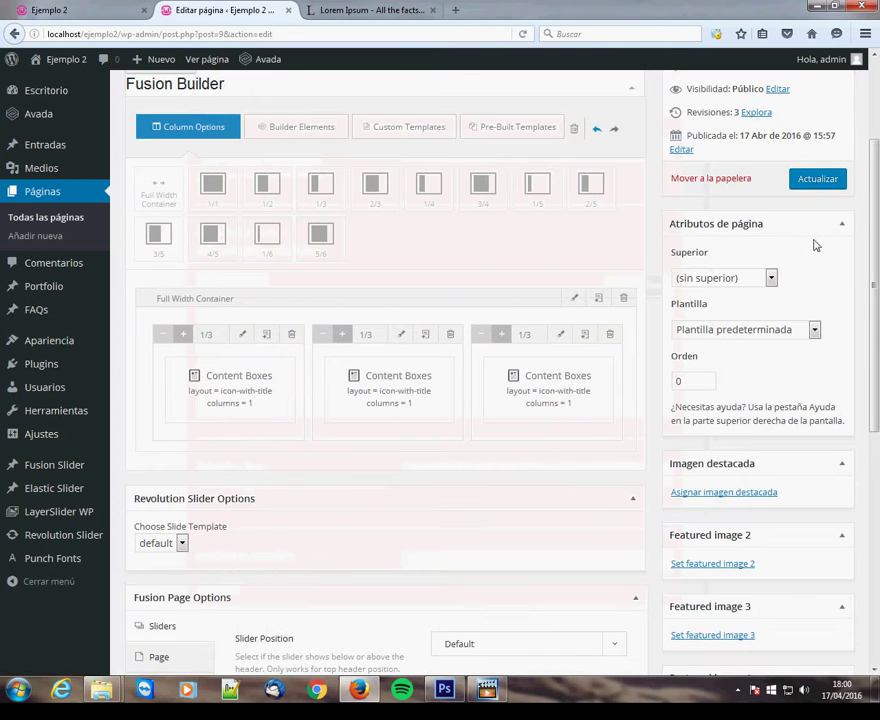
pyautogui.click(816, 178)
pyautogui.click(78, 9)
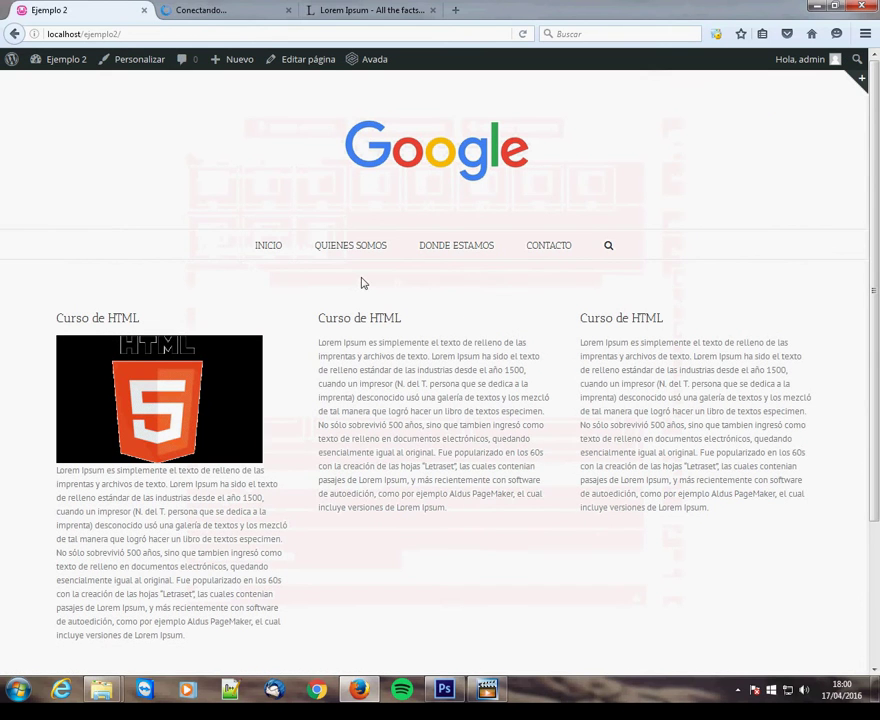
pyautogui.press('F5')
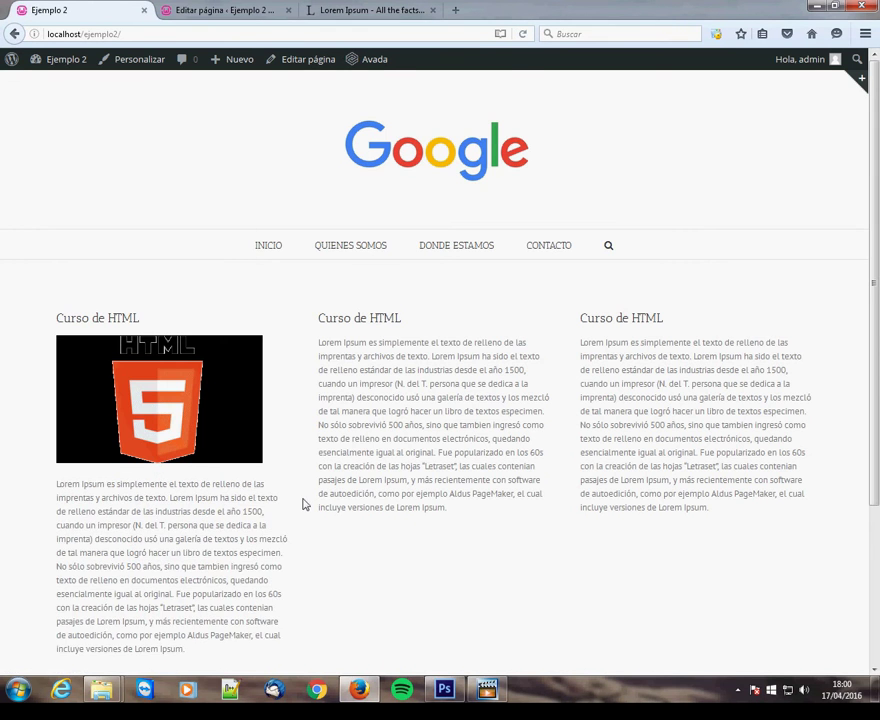
pyautogui.scroll(-5, 118, 432)
pyautogui.scroll(5, 114, 432)
# Step: Change the title of the content box item in the second 1/3 column to "Curso de C#"
pyautogui.click(224, 12)
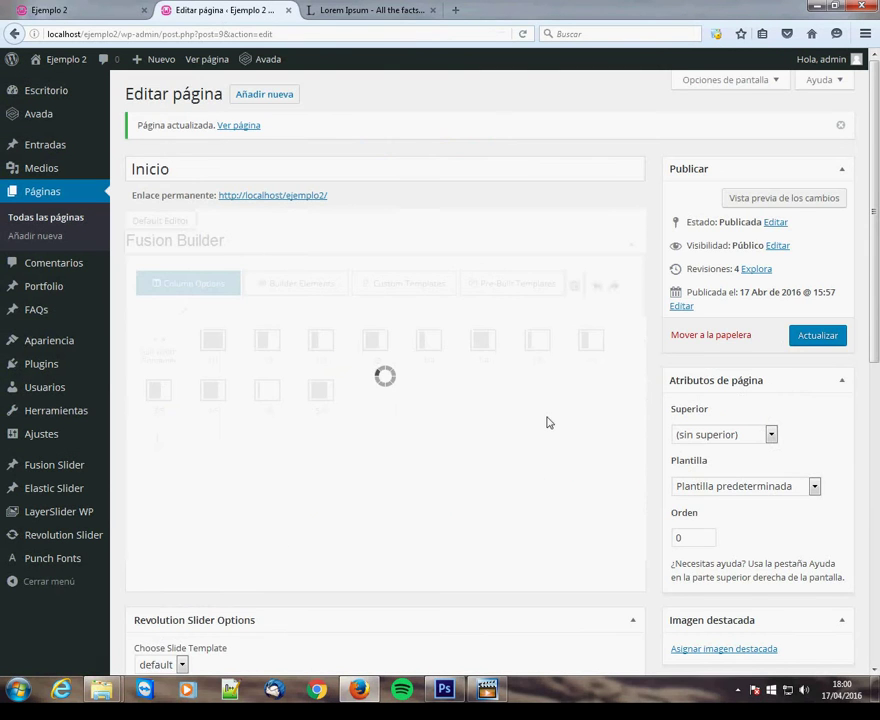
pyautogui.scroll(-5, 548, 422)
pyautogui.scroll(3, 456, 306)
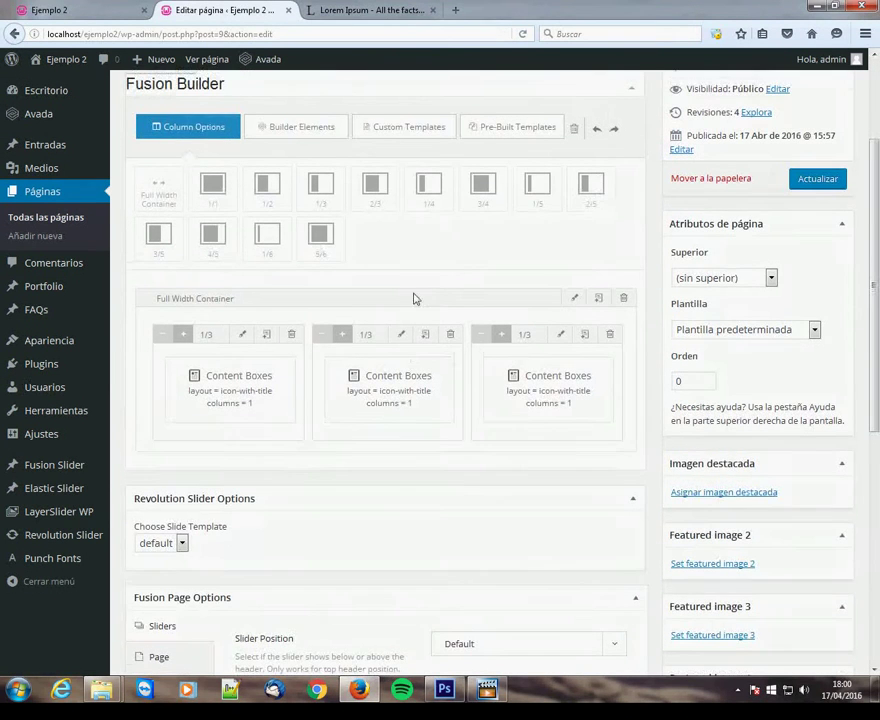
pyautogui.click(422, 368)
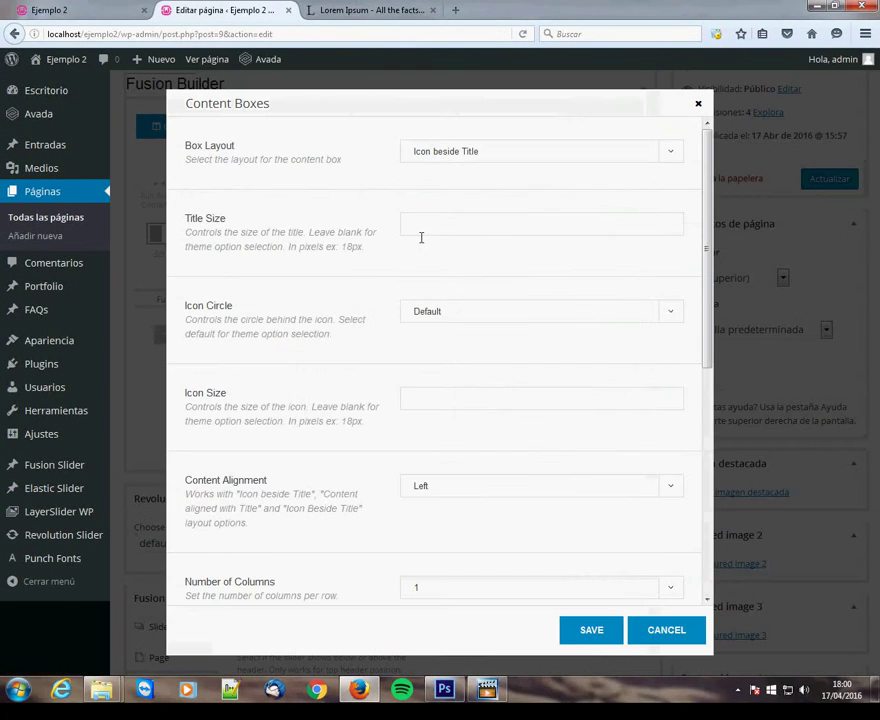
pyautogui.scroll(-5, 485, 457)
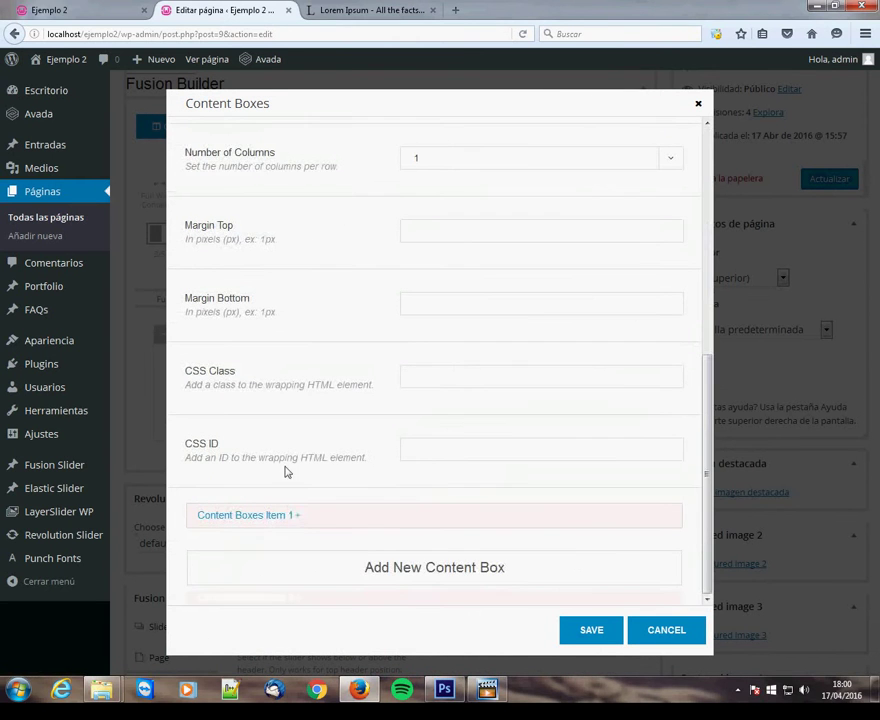
pyautogui.click(295, 521)
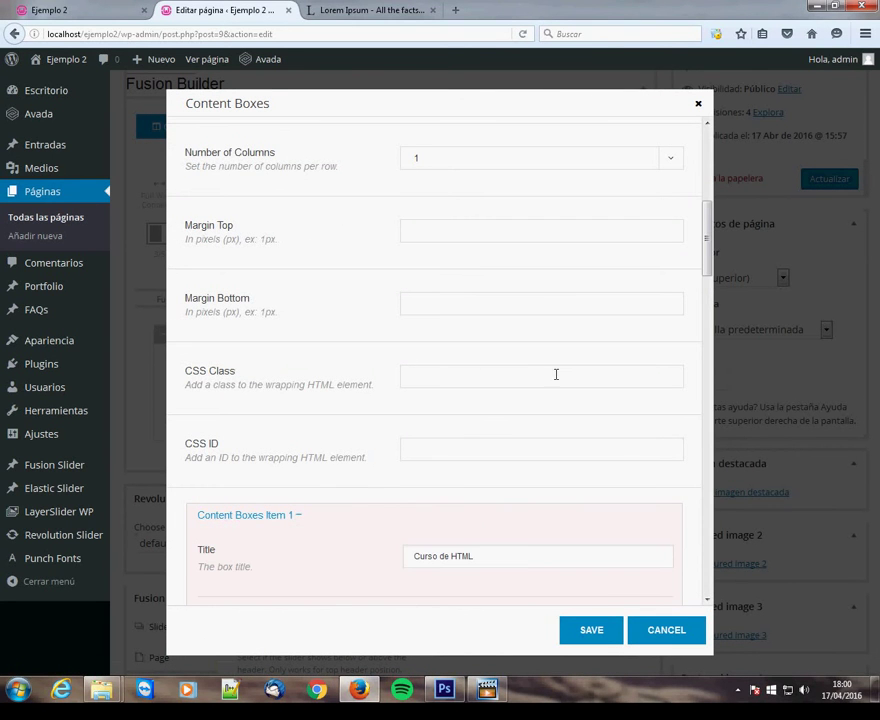
pyautogui.scroll(-5, 556, 374)
pyautogui.doubleClick(455, 314)
pyautogui.write('c')
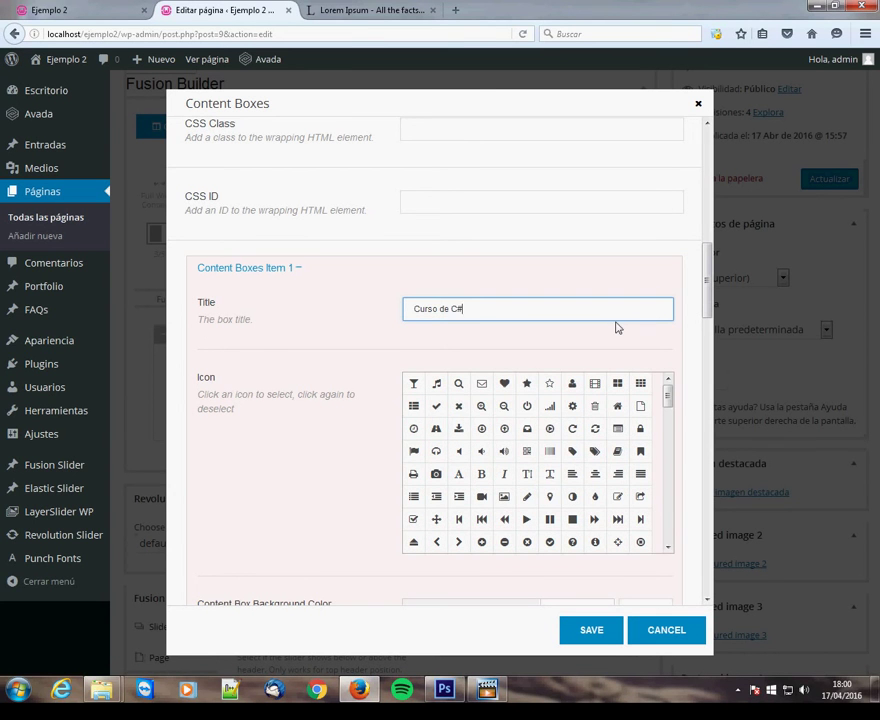
# Step: Remove the leading spaces before the Lorem Ipsum text in the second column's content box
pyautogui.scroll(-2, 534, 497)
pyautogui.scroll(-5, 362, 508)
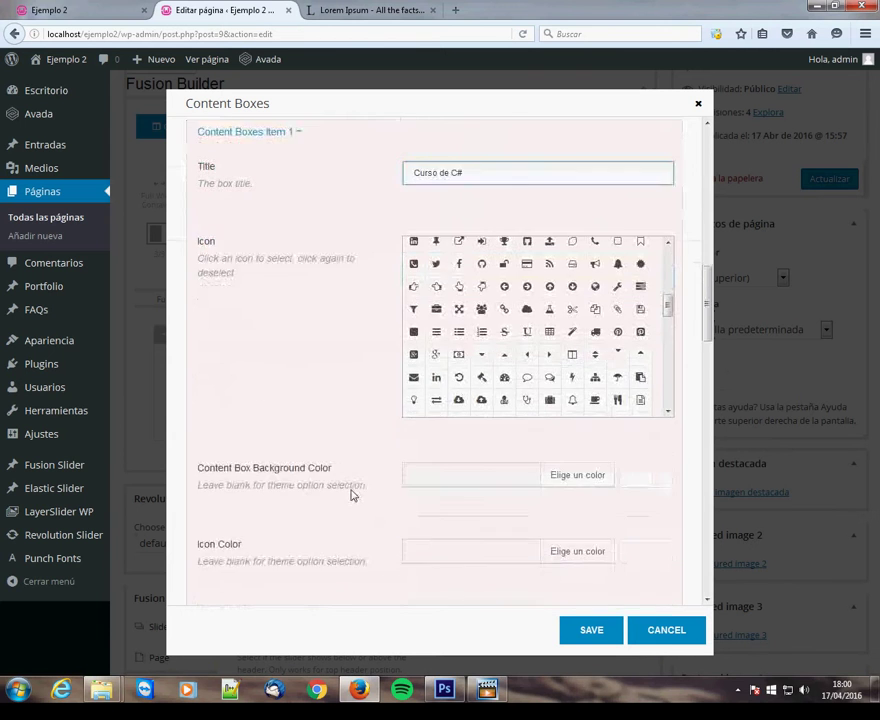
pyautogui.scroll(-10, 358, 494)
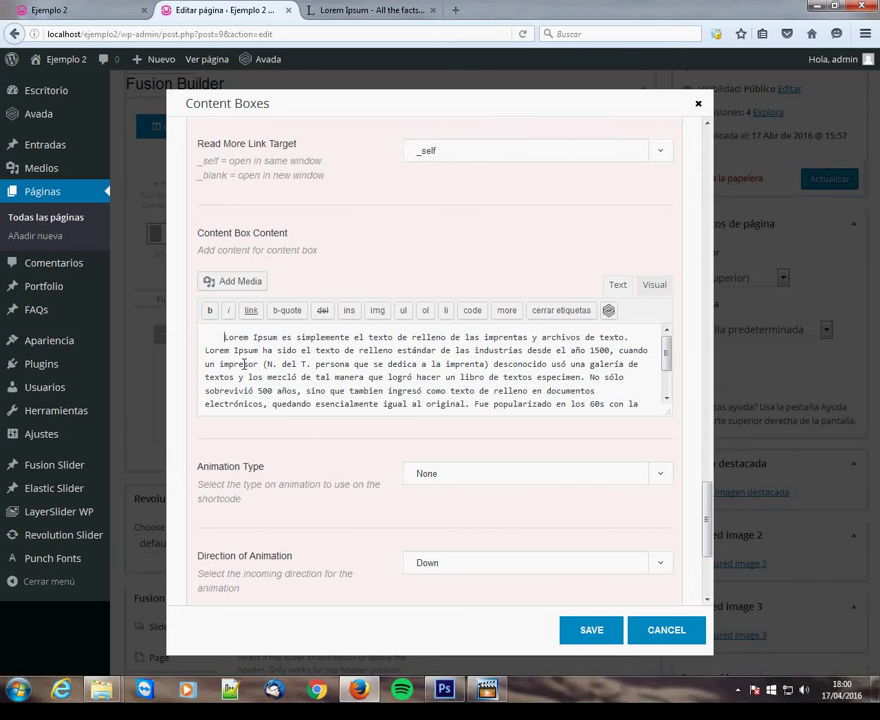
pyautogui.press('Delete')
pyautogui.press('Delete')
pyautogui.press('Delete')
pyautogui.press('Delete')
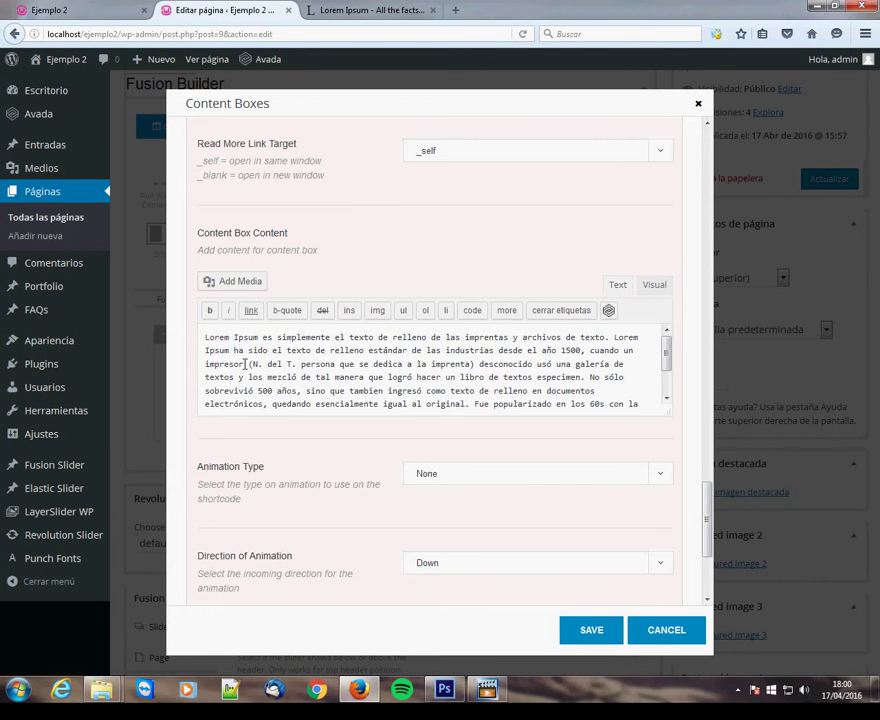
# Step: Upload the csharp-img3 image and insert it before the Lorem Ipsum text of the Curso de C# box
pyautogui.click(236, 283)
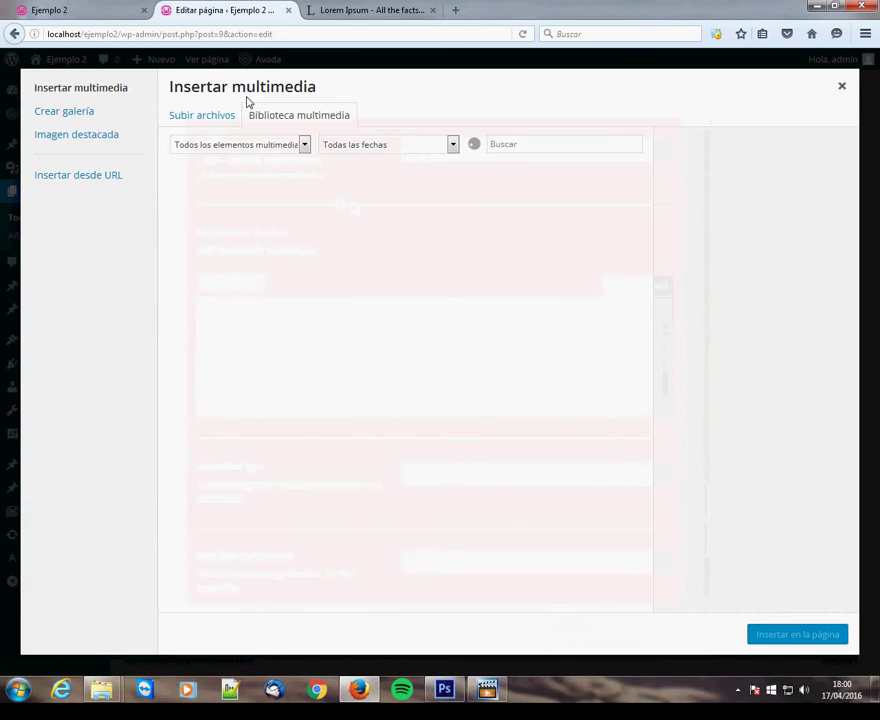
pyautogui.click(222, 118)
pyautogui.click(516, 350)
pyautogui.doubleClick(190, 110)
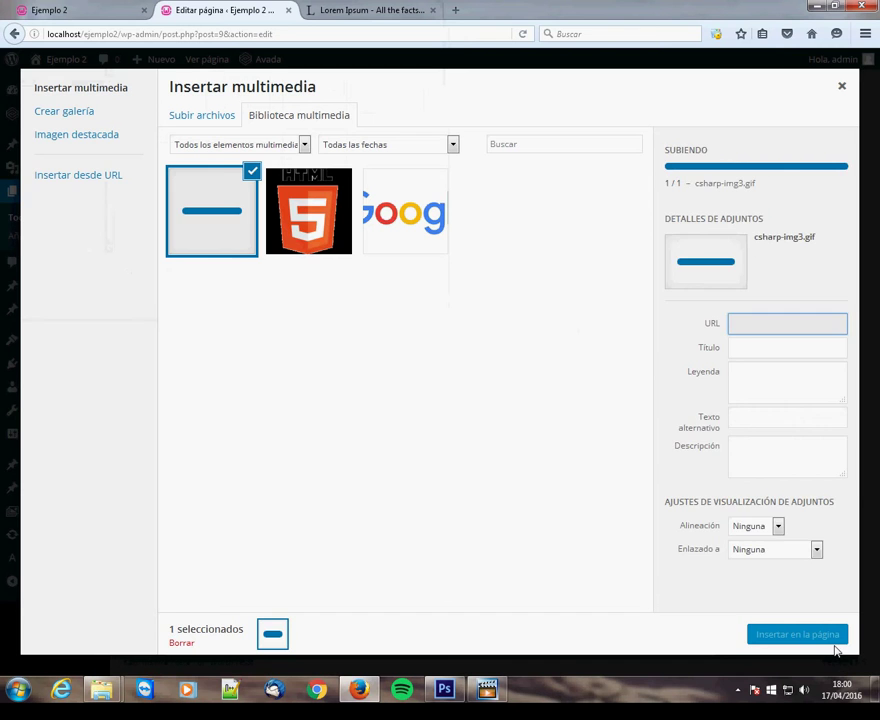
pyautogui.click(829, 636)
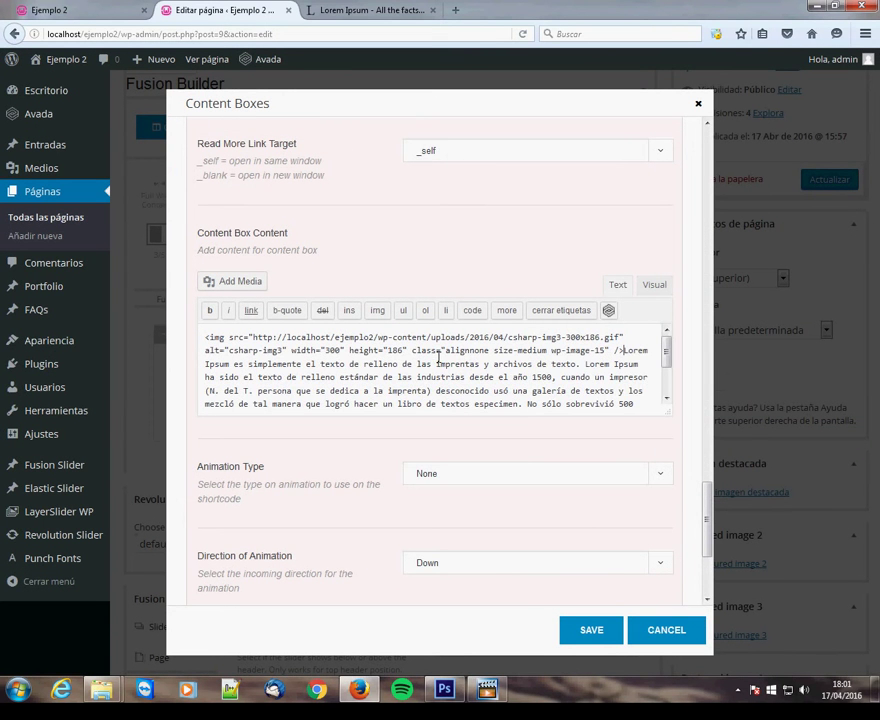
# Step: Insert two <br /> tags between the image and the Lorem Ipsum text of the Curso de C# box
pyautogui.write('<br />')
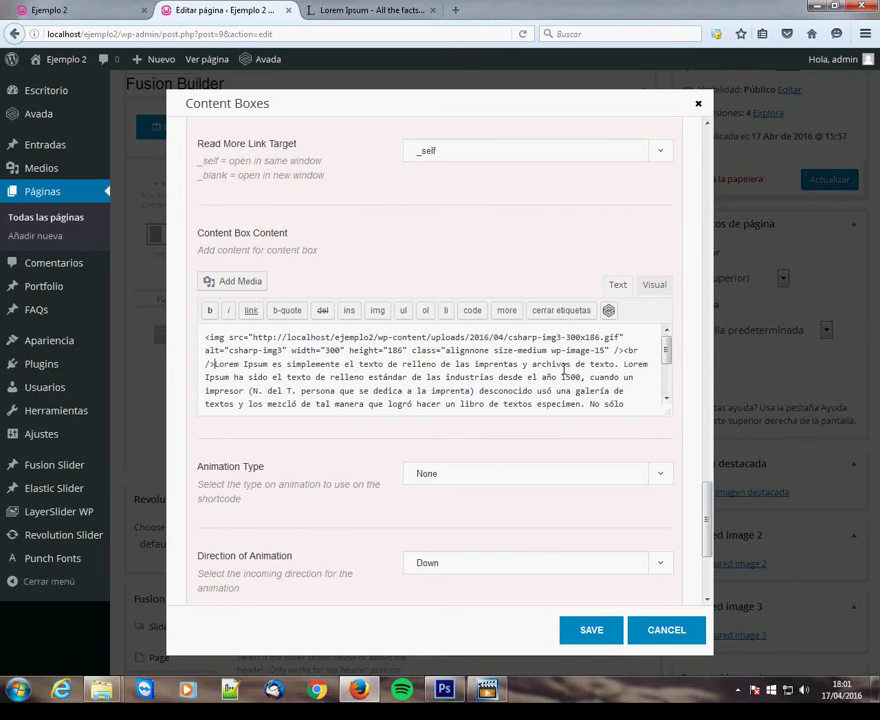
pyautogui.write('<br />')
pyautogui.press('BackSpace')
pyautogui.press('BackSpace')
pyautogui.write('7>')
pyautogui.press('BackSpace')
pyautogui.press('BackSpace')
pyautogui.write('/c')
pyautogui.press('BackSpace')
pyautogui.write('>')
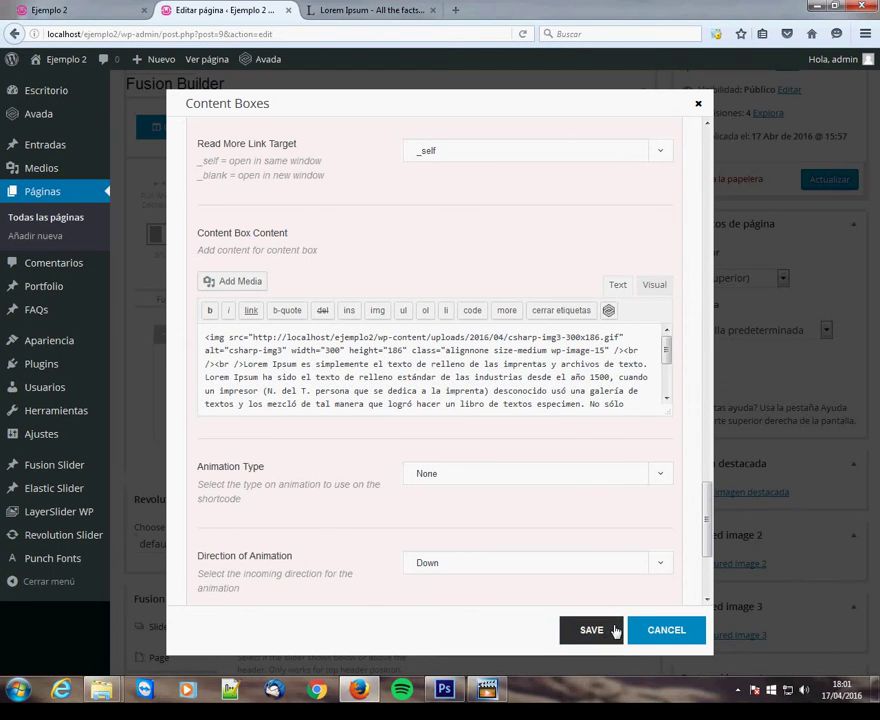
# Step: Save the content box, update the page and reload the home page to check the Curso de C# column
pyautogui.click(612, 630)
pyautogui.click(818, 179)
pyautogui.click(92, 12)
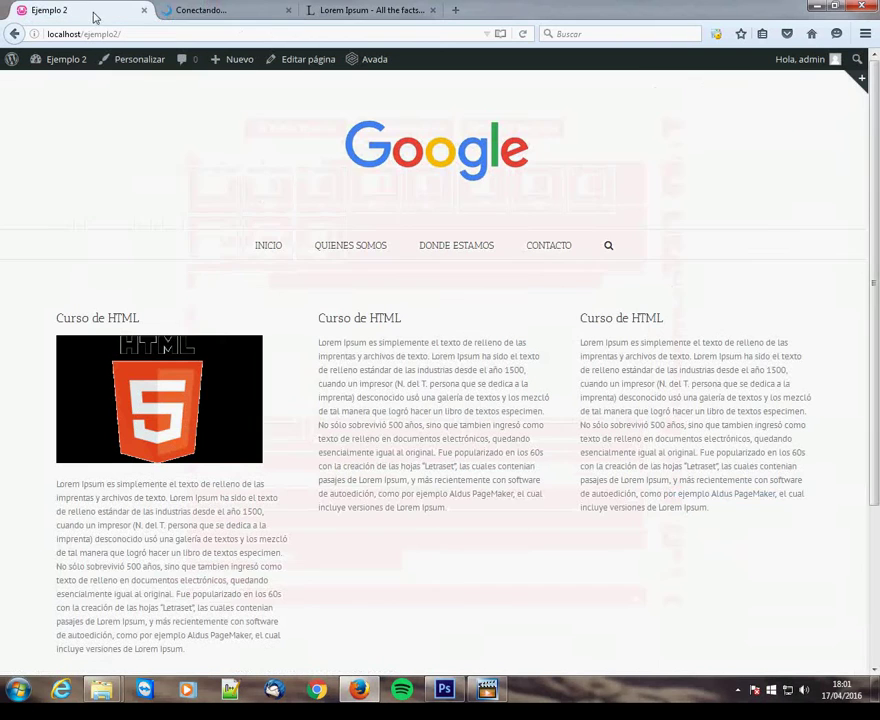
pyautogui.click(374, 177)
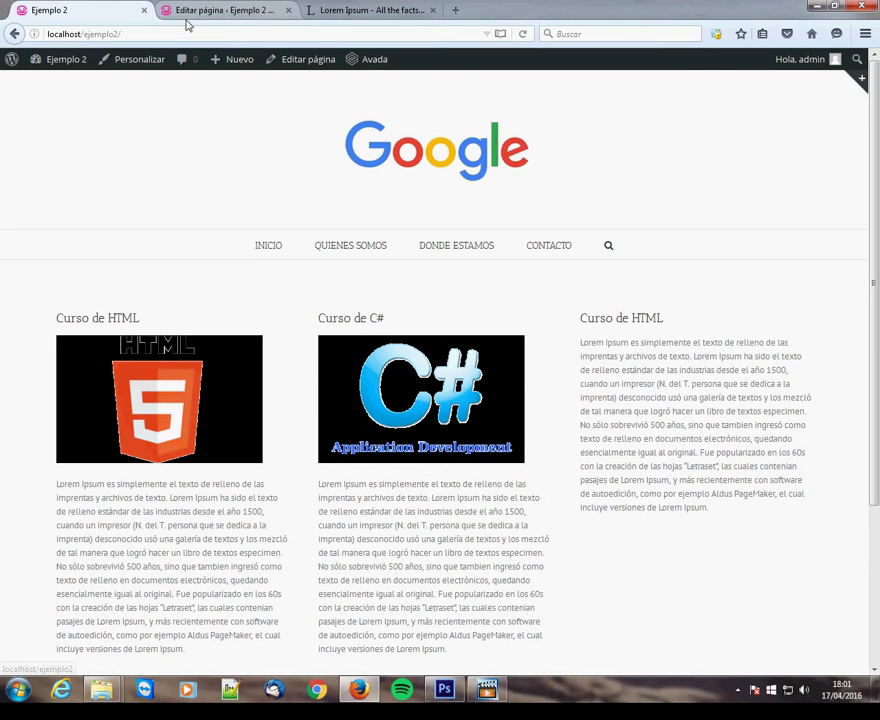
# Step: Open the content box item in the third 1/3 column and remove the leading space before its Lorem Ipsum text
pyautogui.click(225, 10)
pyautogui.scroll(-4, 463, 347)
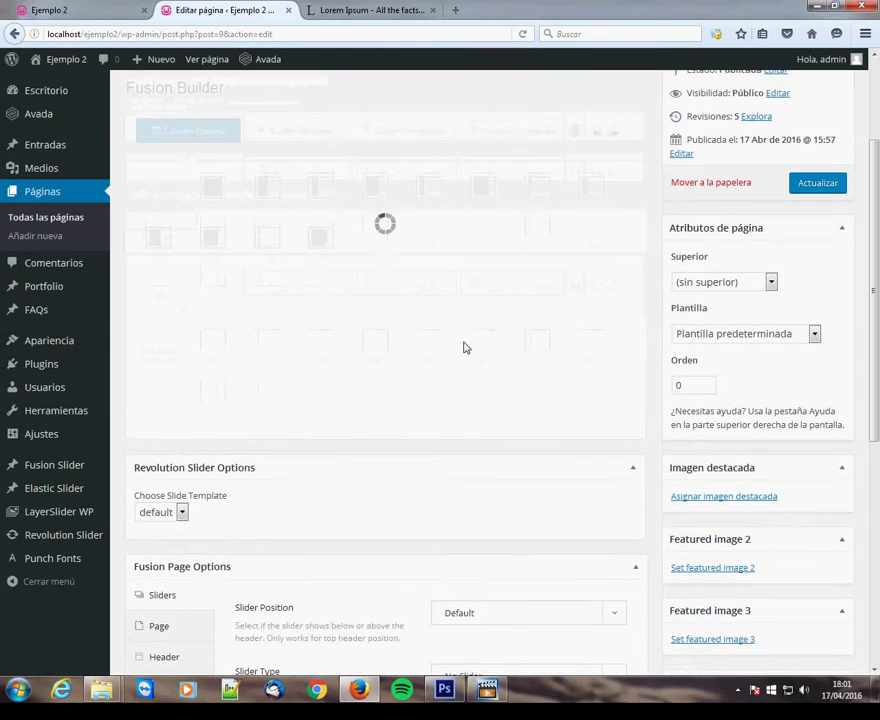
pyautogui.scroll(4, 500, 359)
pyautogui.scroll(-4, 495, 343)
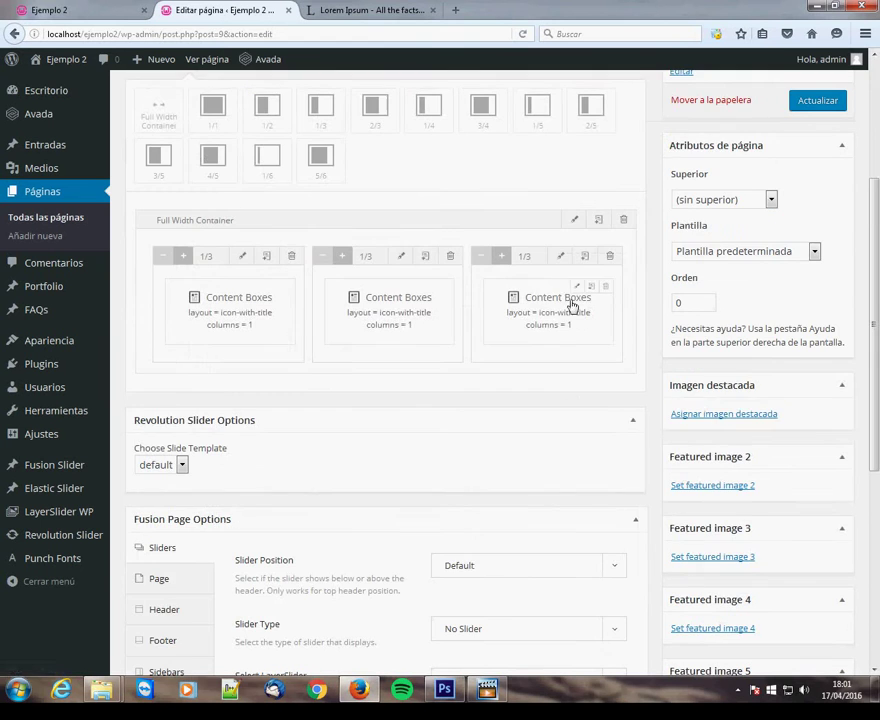
pyautogui.click(576, 289)
pyautogui.scroll(-5, 310, 377)
pyautogui.scroll(1, 308, 379)
pyautogui.scroll(-1, 306, 381)
pyautogui.click(304, 525)
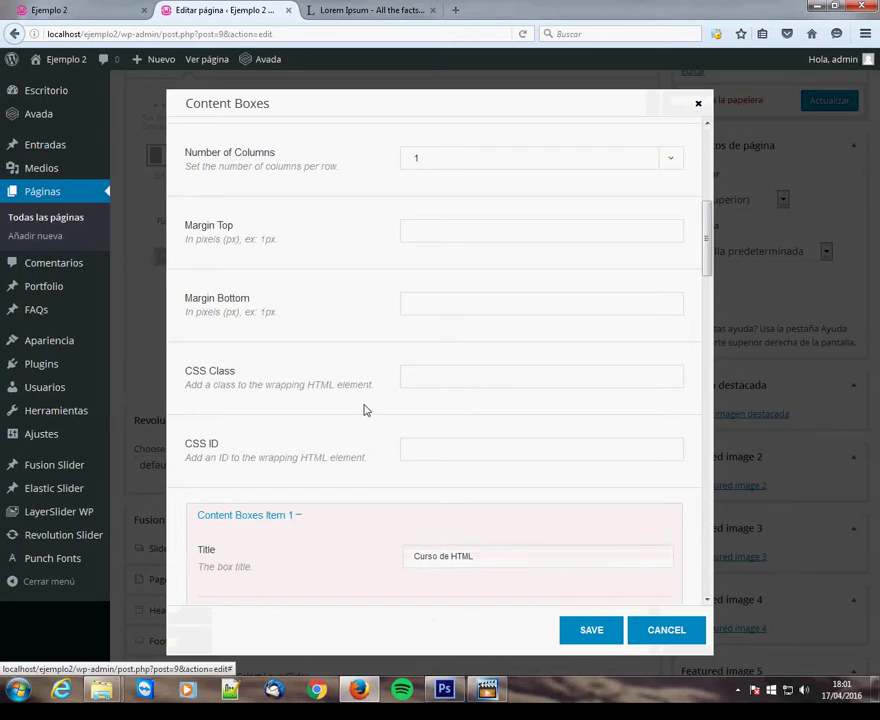
pyautogui.scroll(-2, 375, 367)
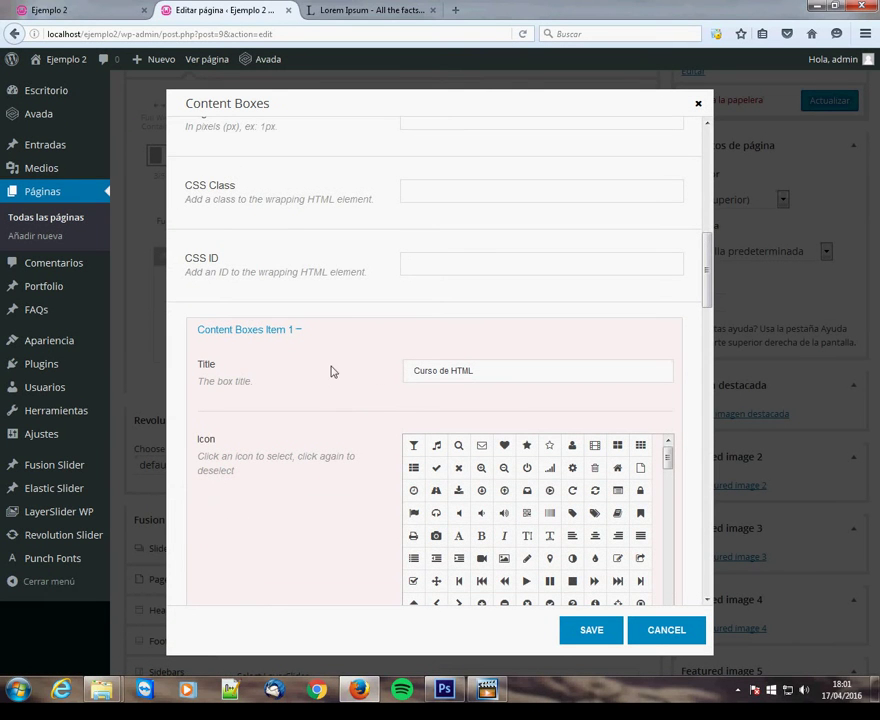
pyautogui.scroll(-12, 348, 410)
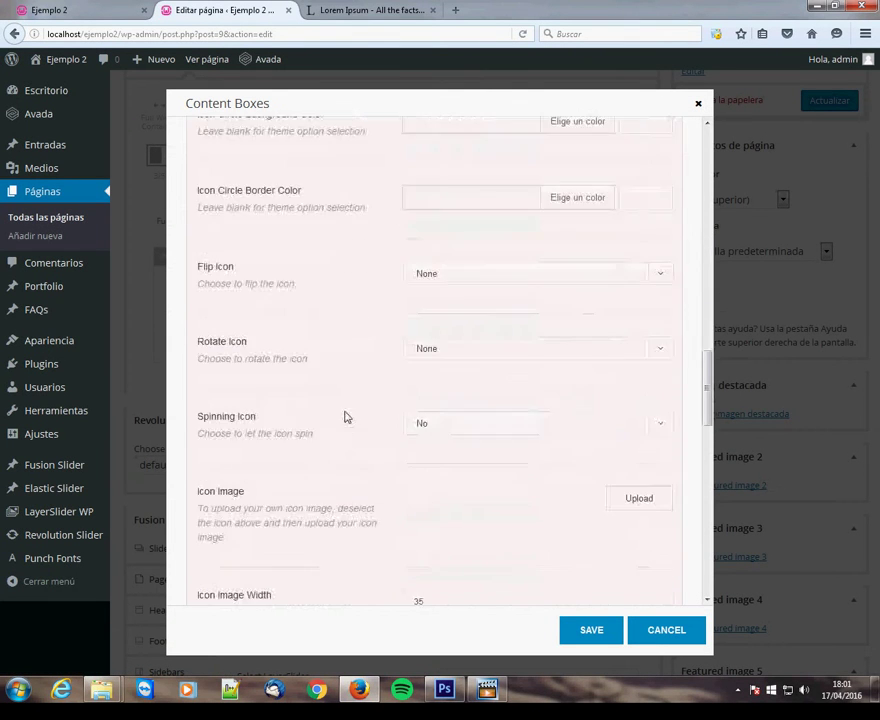
pyautogui.scroll(-4, 341, 418)
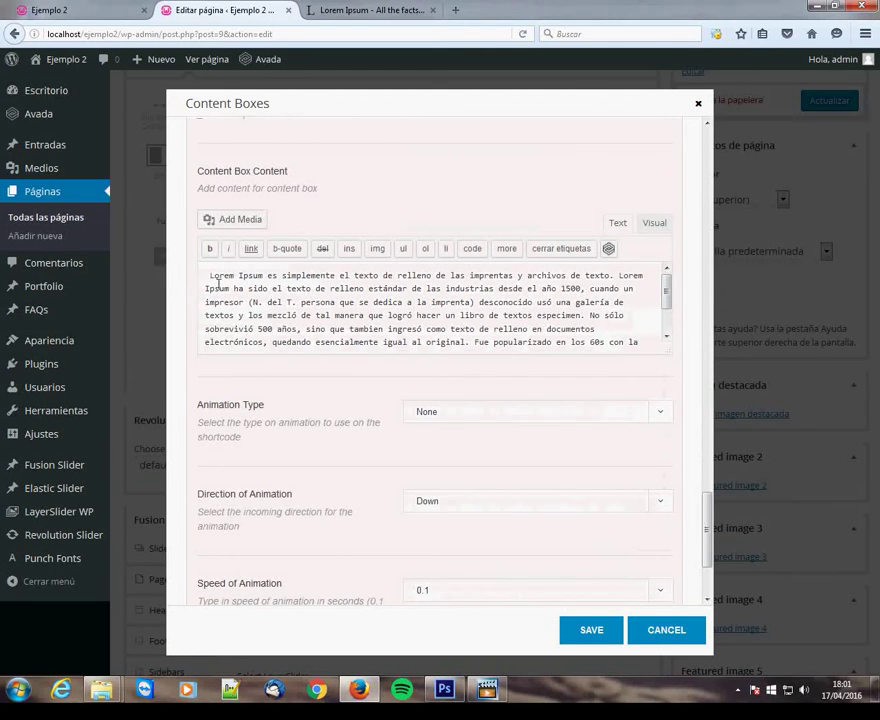
pyautogui.press('BackSpace')
# Step: Upload the wordpress-img1 image and insert it before the Lorem Ipsum text of the third column's content box
pyautogui.click(236, 219)
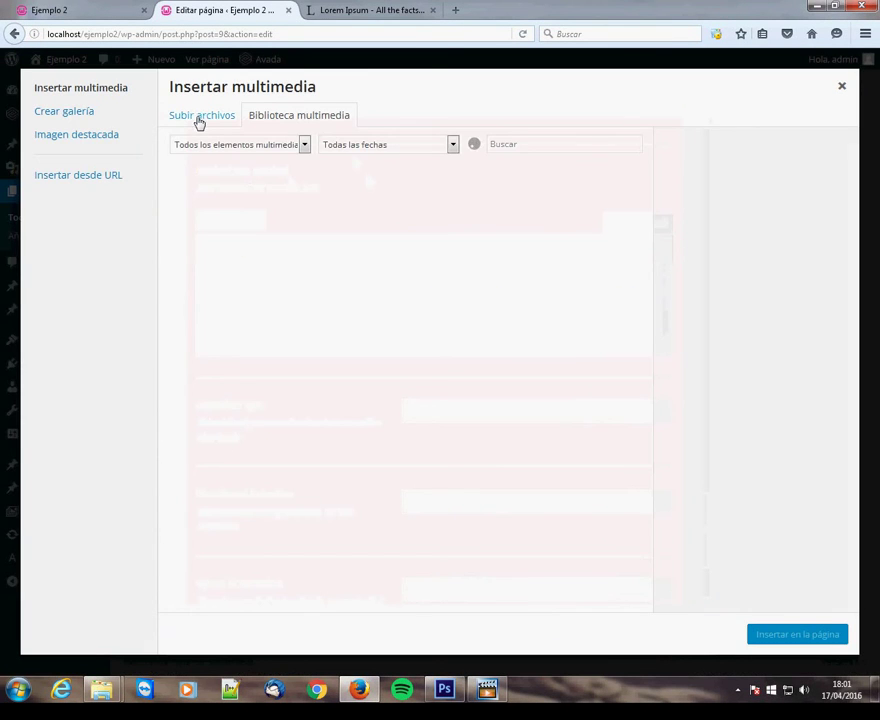
pyautogui.click(199, 118)
pyautogui.click(499, 342)
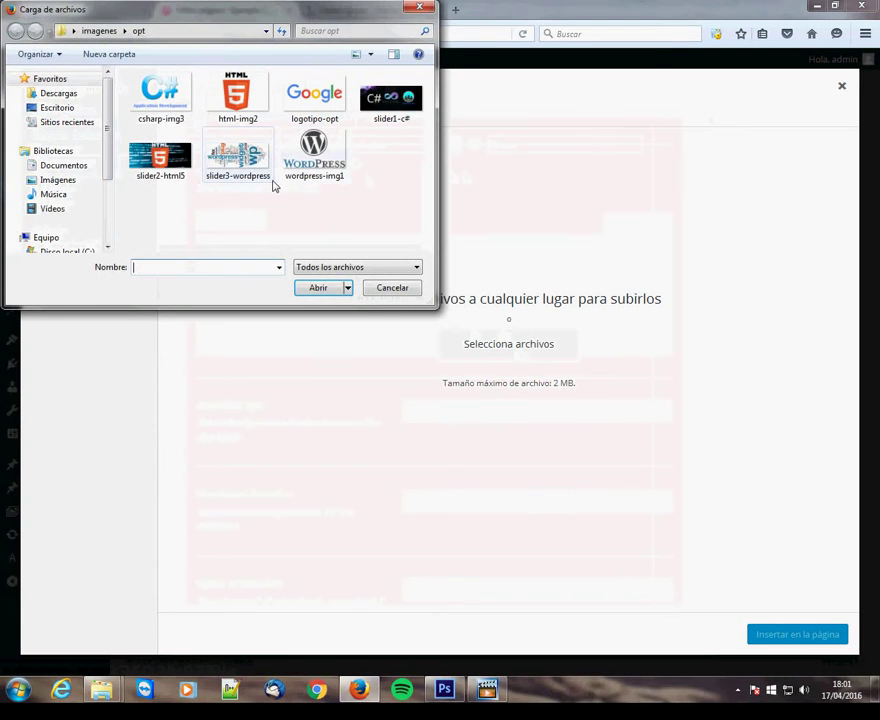
pyautogui.click(324, 167)
pyautogui.doubleClick(324, 167)
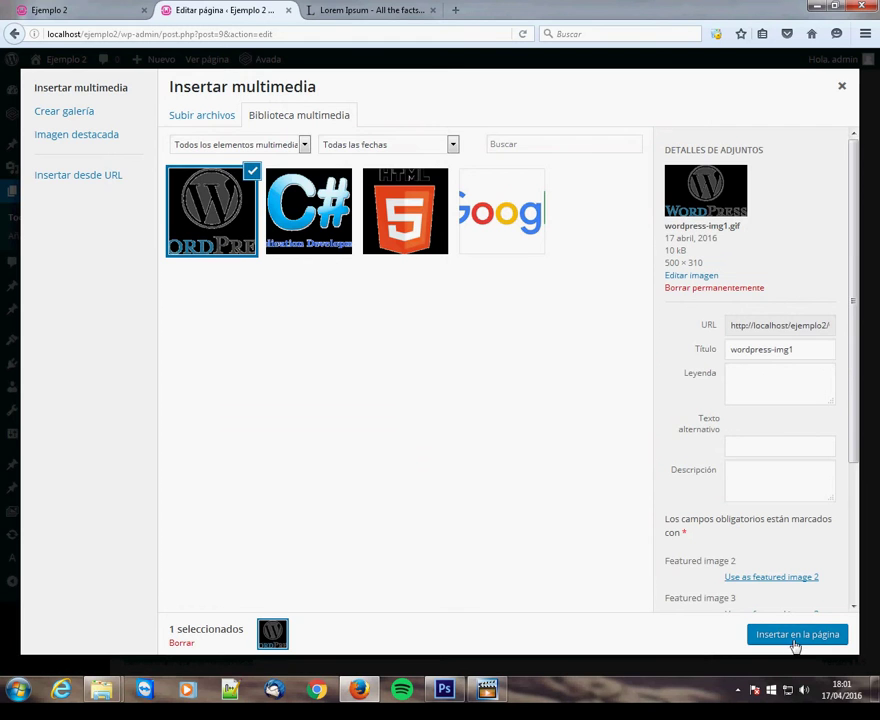
pyautogui.click(795, 640)
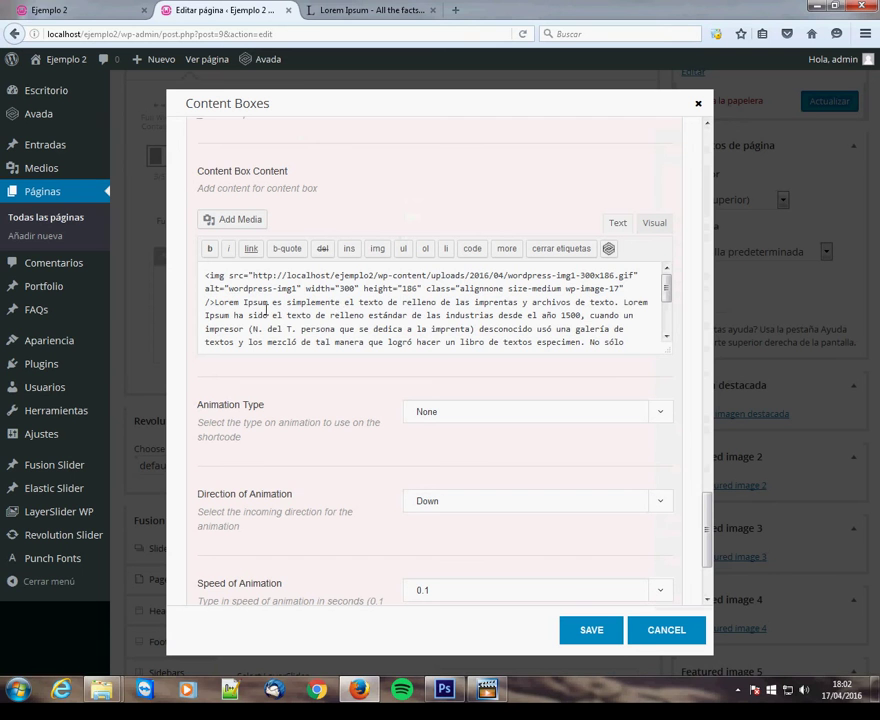
# Step: Add two <br /> tags between the WordPress image and the Lorem Ipsum text, and save the content box
pyautogui.write('<br />')
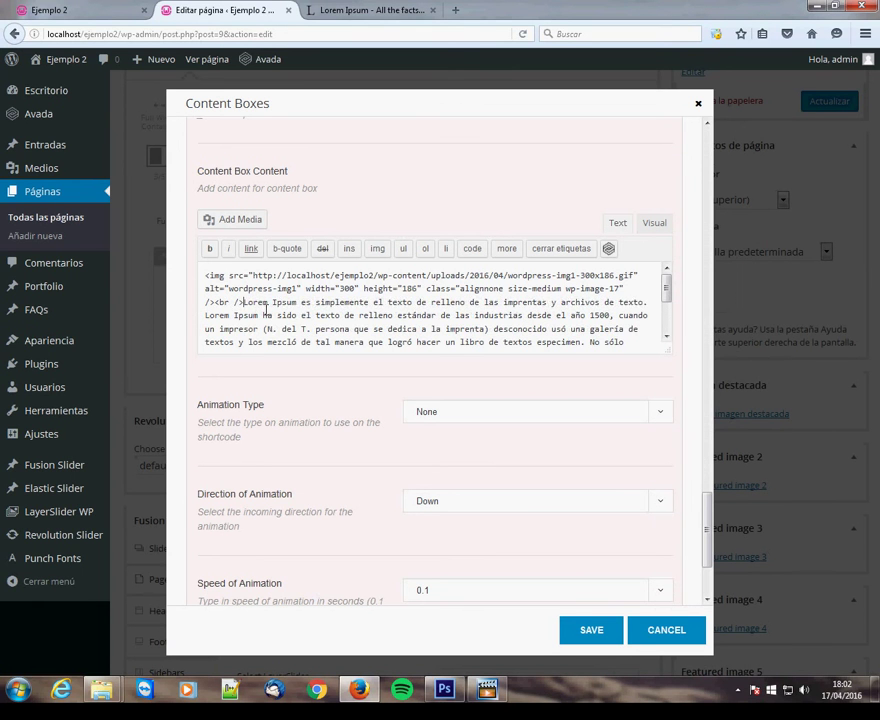
pyautogui.write('<br />')
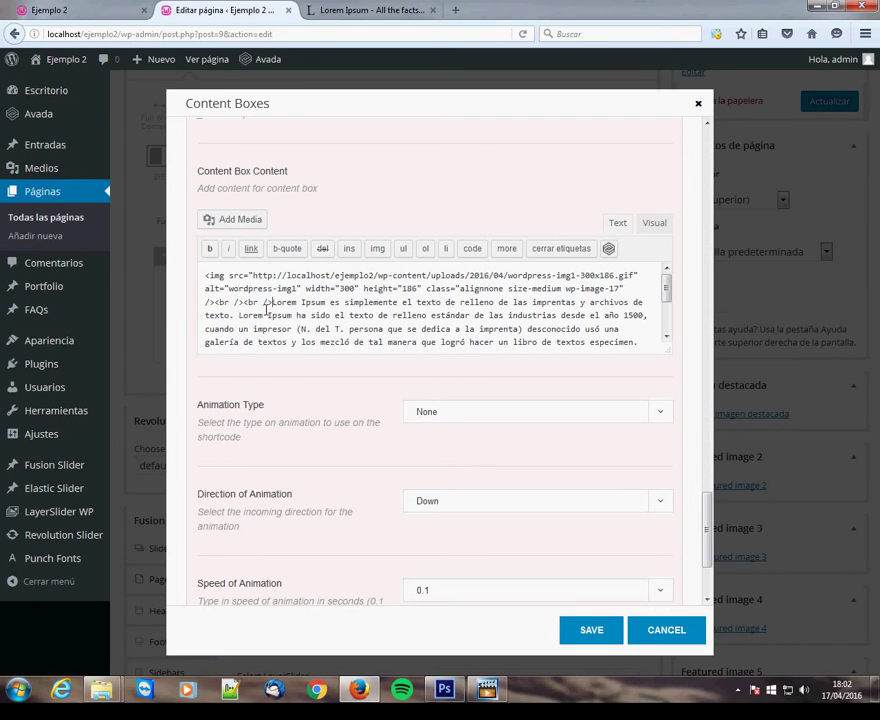
pyautogui.click(602, 634)
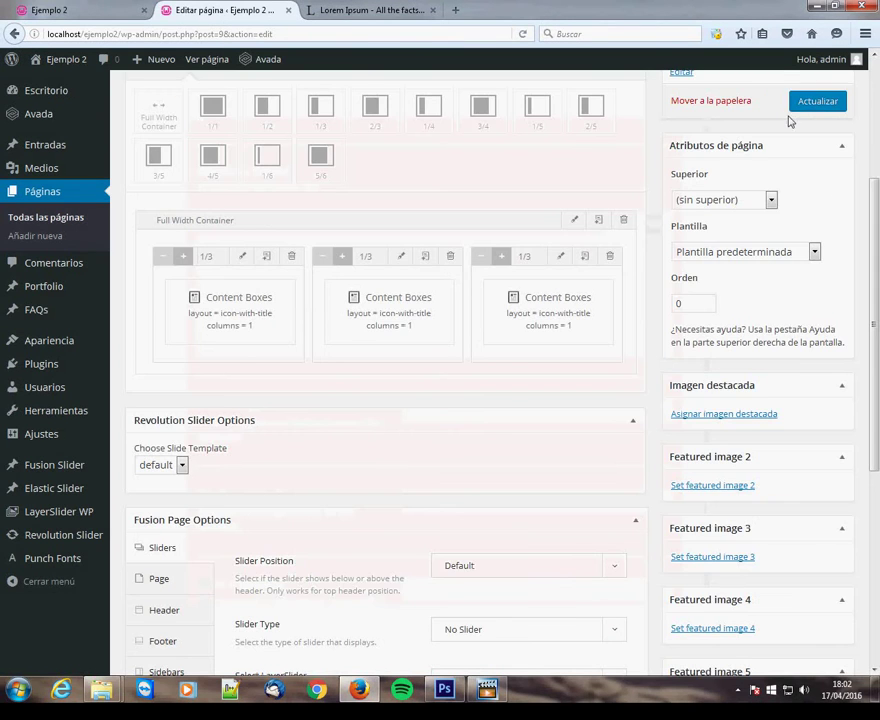
# Step: Update the Inicio page and reload the home page to check the three illustrated columns
pyautogui.click(818, 101)
pyautogui.click(60, 10)
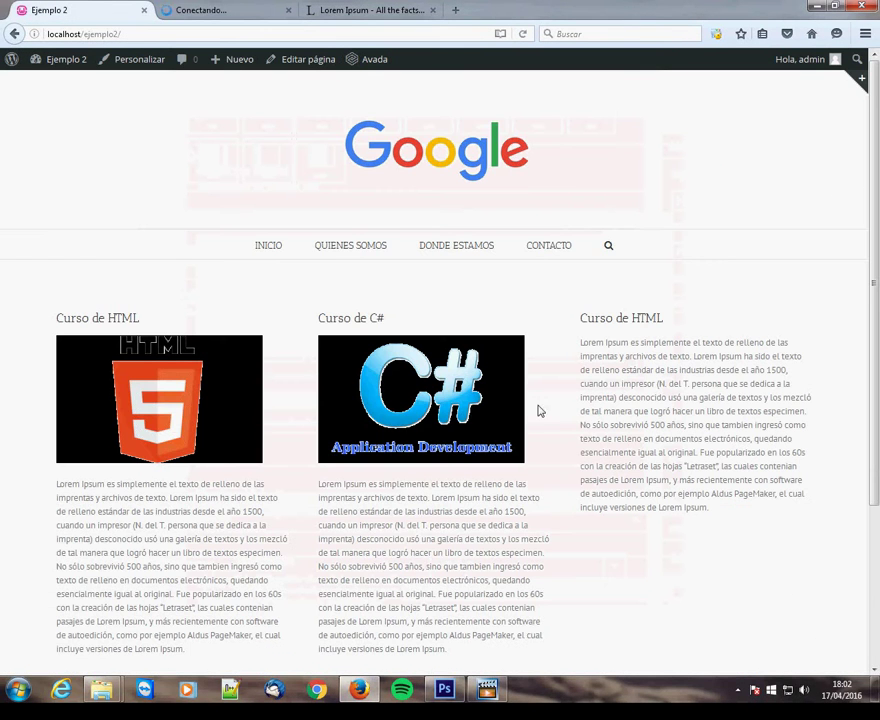
pyautogui.scroll(-3, 527, 373)
pyautogui.scroll(3, 527, 373)
pyautogui.press('F5')
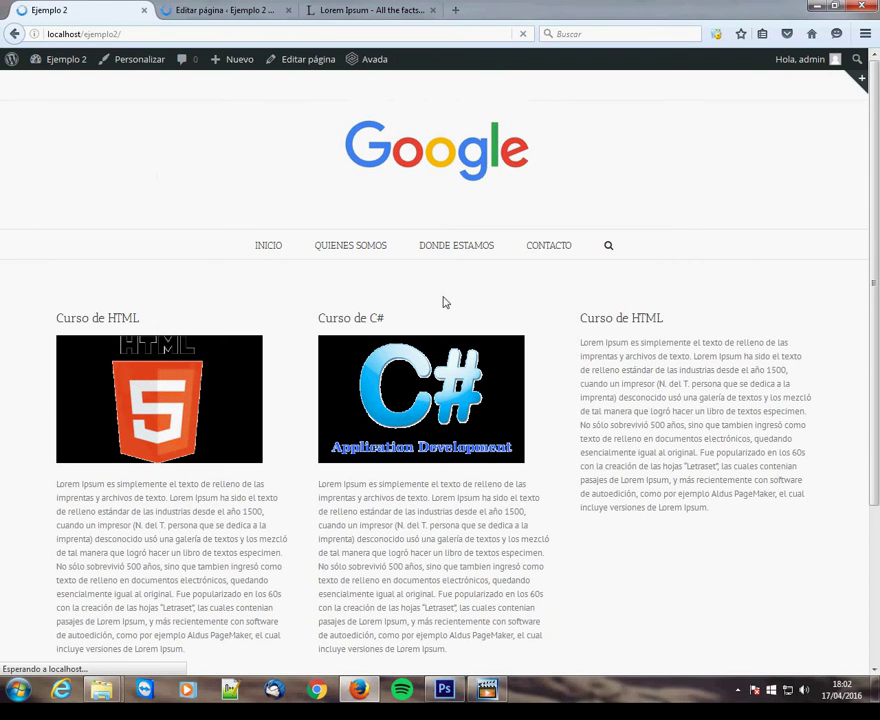
pyautogui.scroll(-3, 373, 333)
pyautogui.scroll(3, 373, 273)
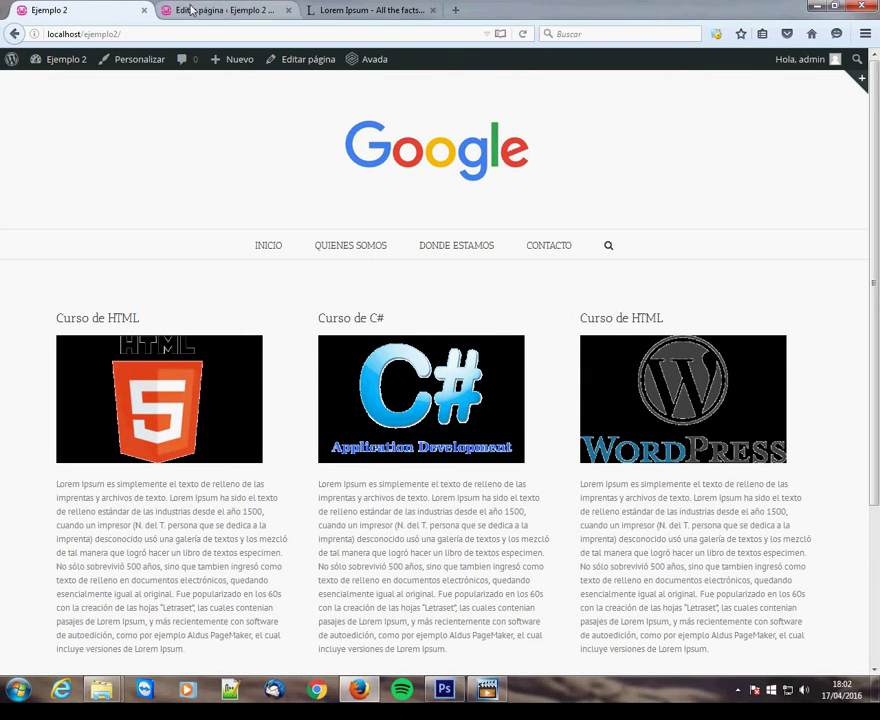
# Step: Examine the slider settings in the Inicio page's Fusion Page Options, including the available LayerSlider choices
pyautogui.click(213, 14)
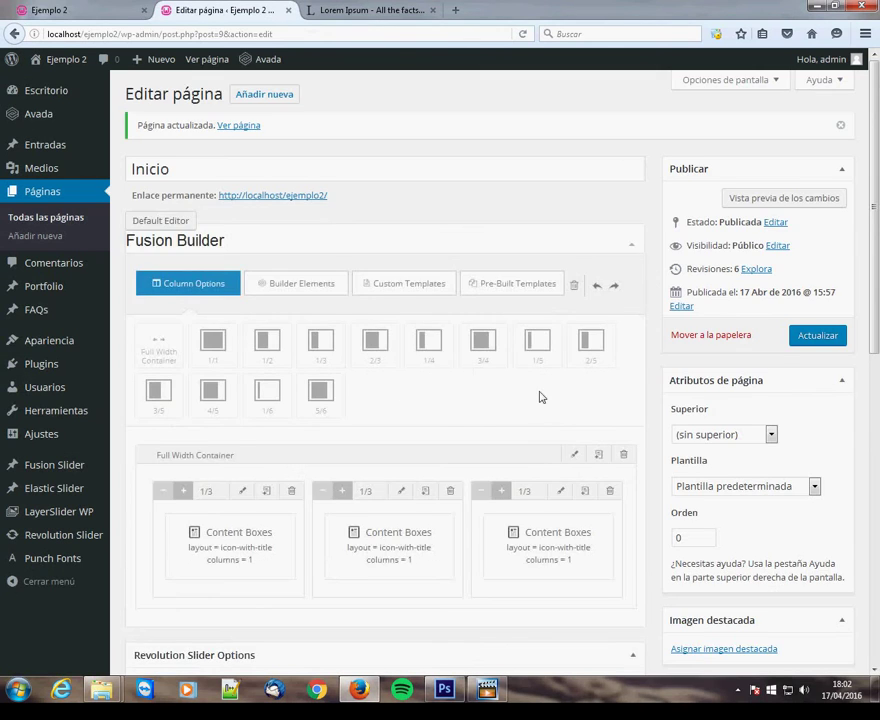
pyautogui.scroll(-8, 398, 392)
pyautogui.scroll(6, 405, 396)
pyautogui.scroll(-1, 401, 390)
pyautogui.scroll(-3, 400, 390)
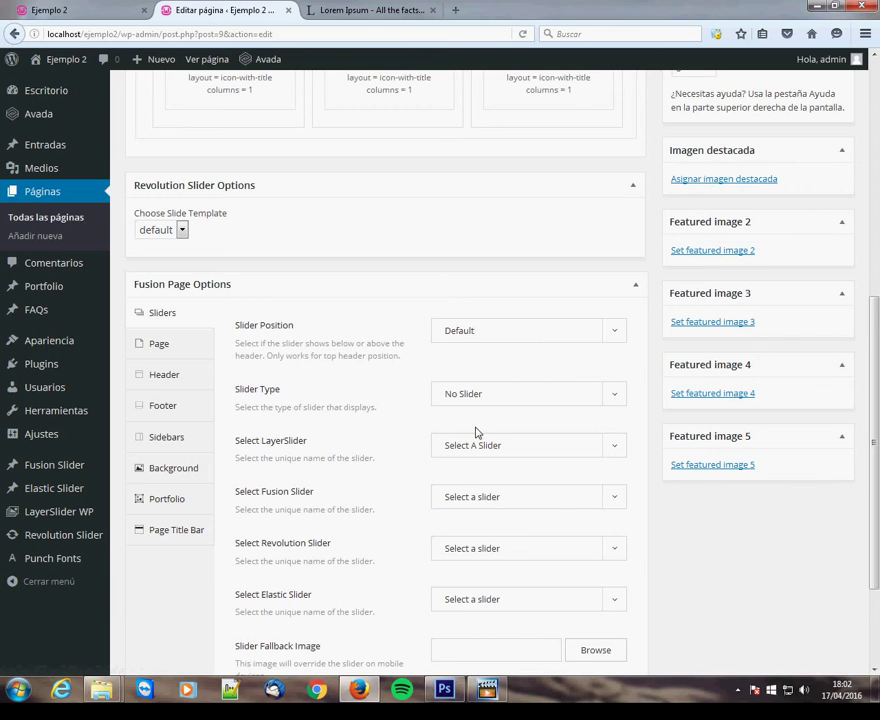
pyautogui.scroll(-2, 477, 430)
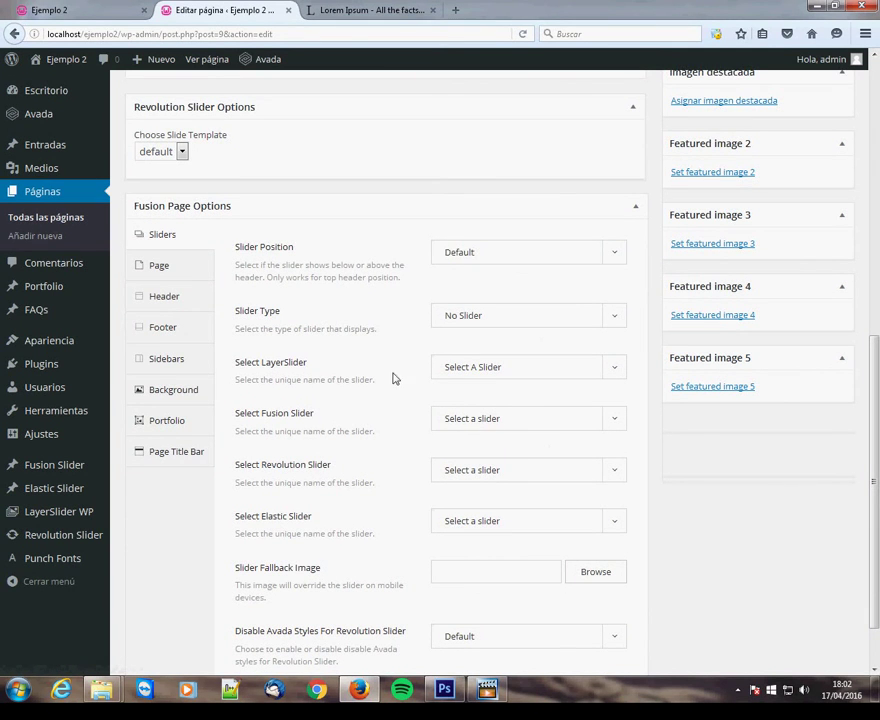
pyautogui.click(619, 371)
pyautogui.click(619, 372)
pyautogui.click(619, 371)
pyautogui.click(619, 371)
pyautogui.click(619, 371)
pyautogui.click(619, 371)
# Step: Update the Inicio page and start a new slider named "Home" in Fusion Slider
pyautogui.scroll(10, 634, 391)
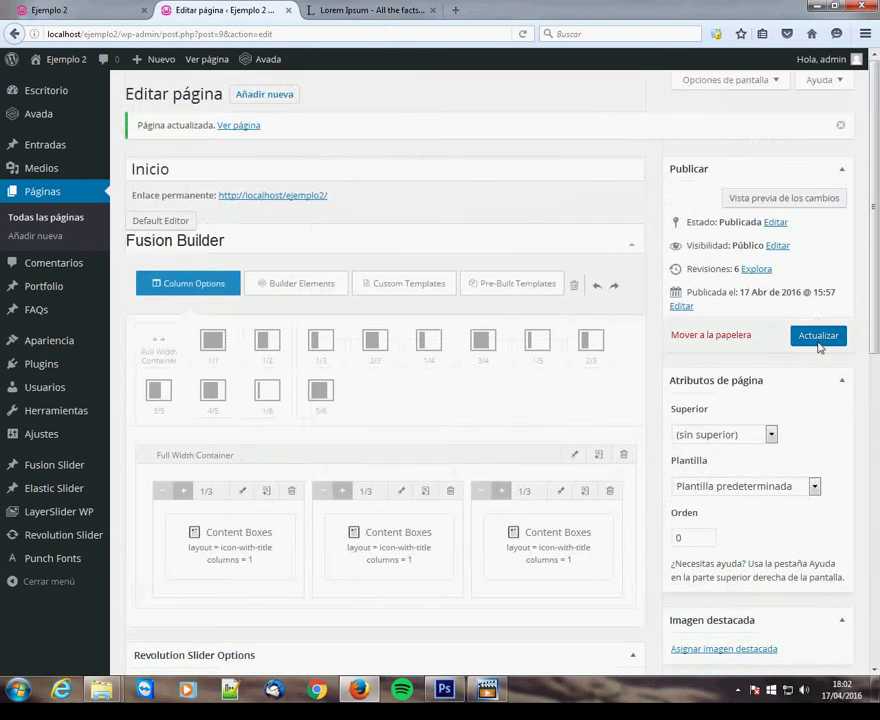
pyautogui.click(817, 336)
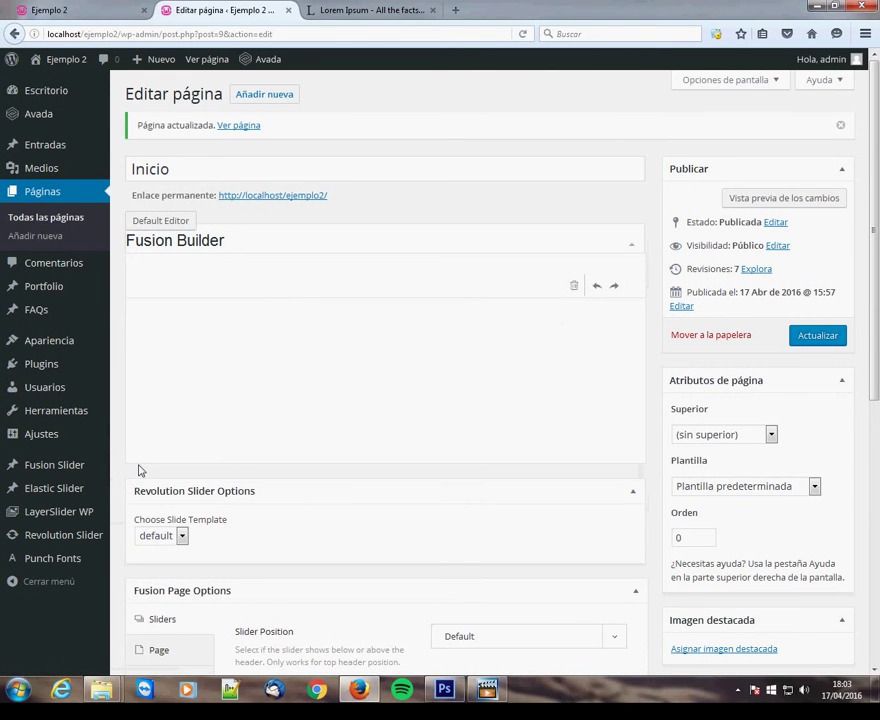
pyautogui.moveTo(66, 517)
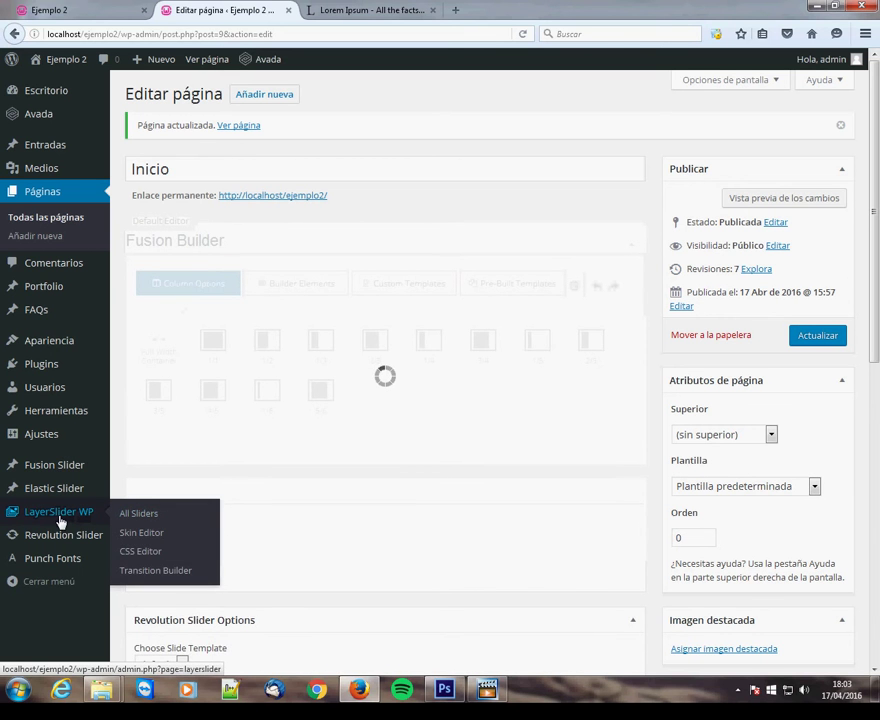
pyautogui.moveTo(55, 467)
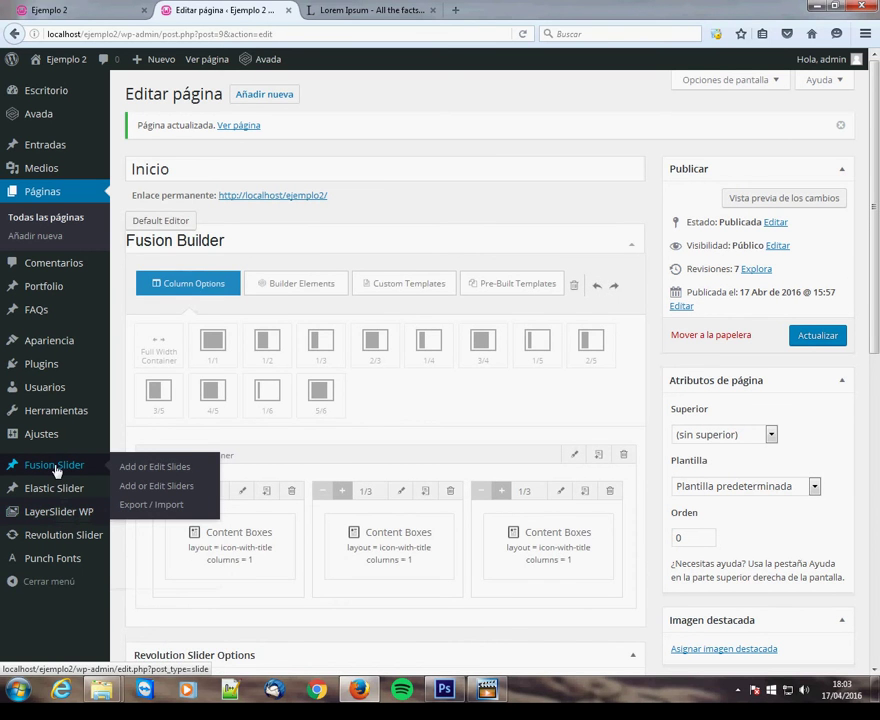
pyautogui.click(55, 466)
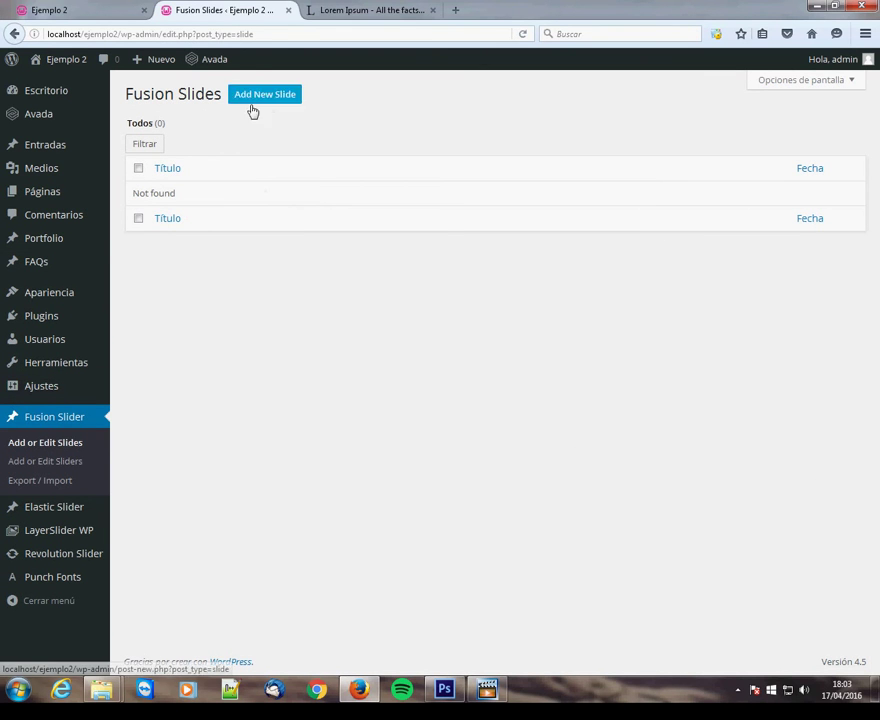
pyautogui.click(77, 464)
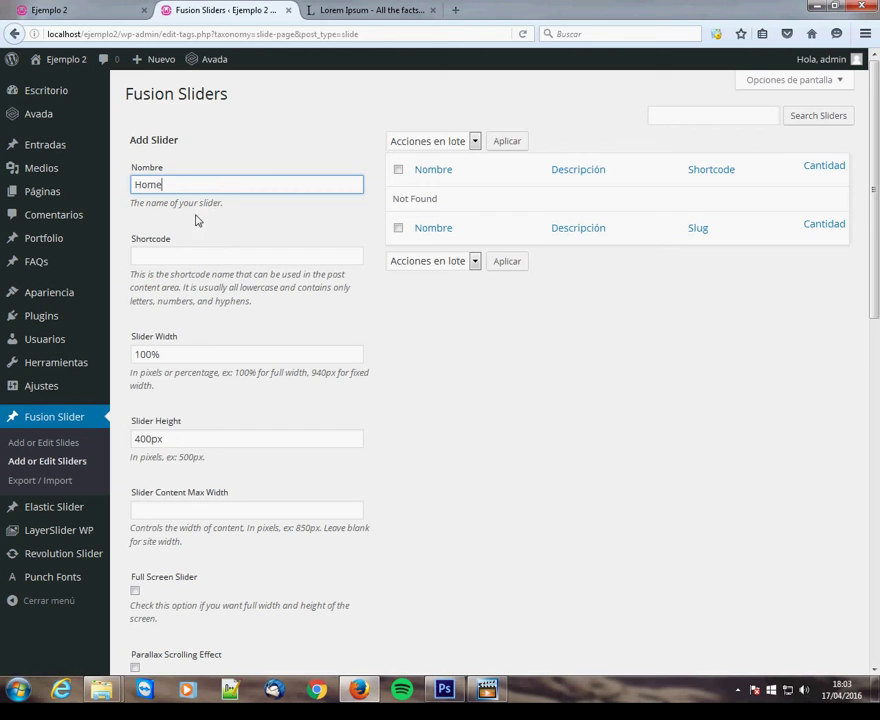
# Step: Set the Home slider's height to 500px
pyautogui.scroll(-1, 250, 293)
pyautogui.scroll(-1, 250, 294)
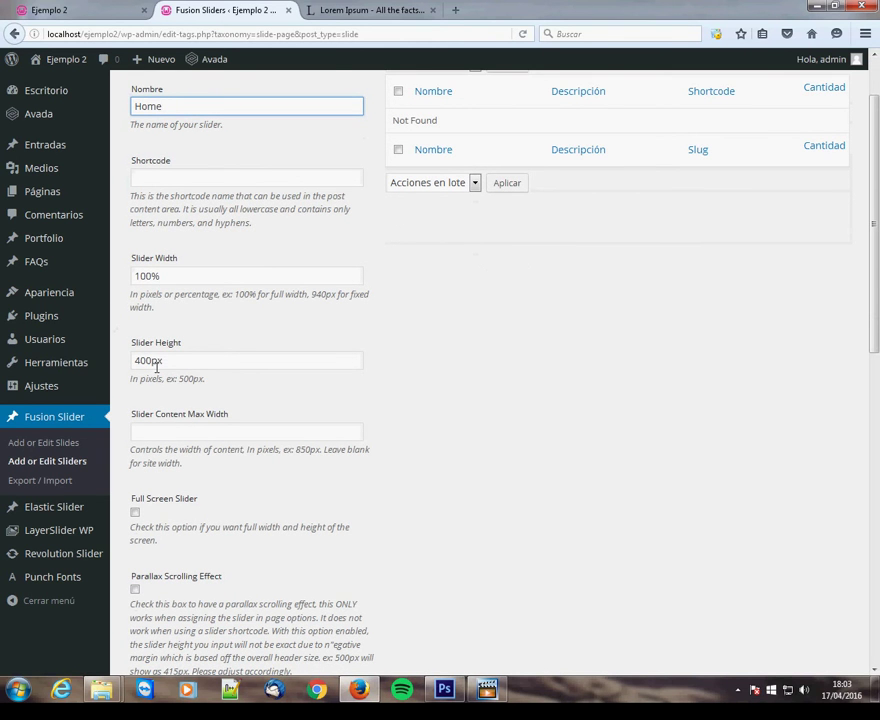
pyautogui.moveTo(150, 363); pyautogui.dragTo(49, 346)
pyautogui.write('500')
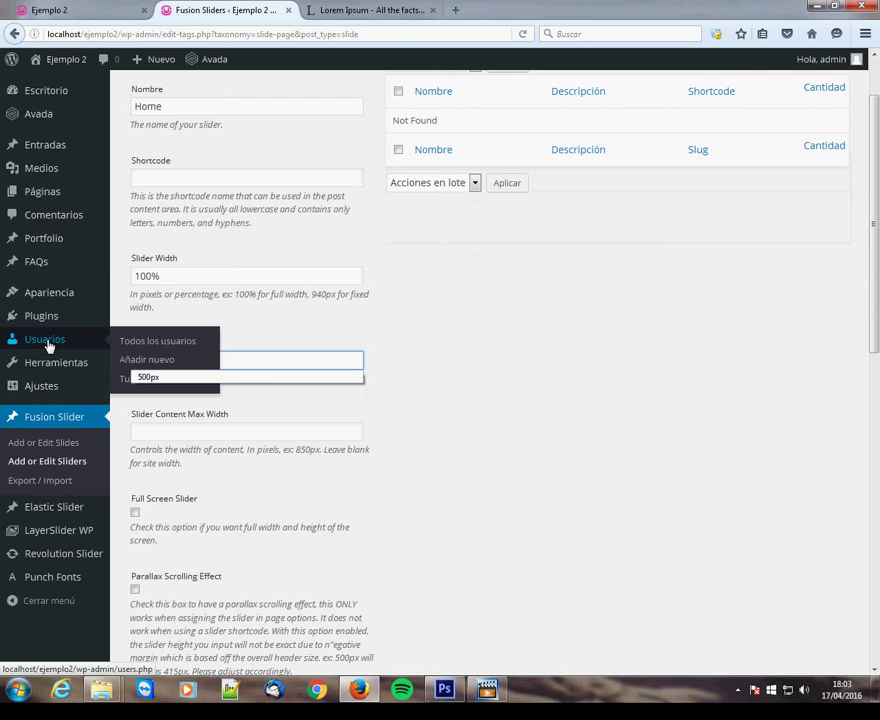
pyautogui.write('px')
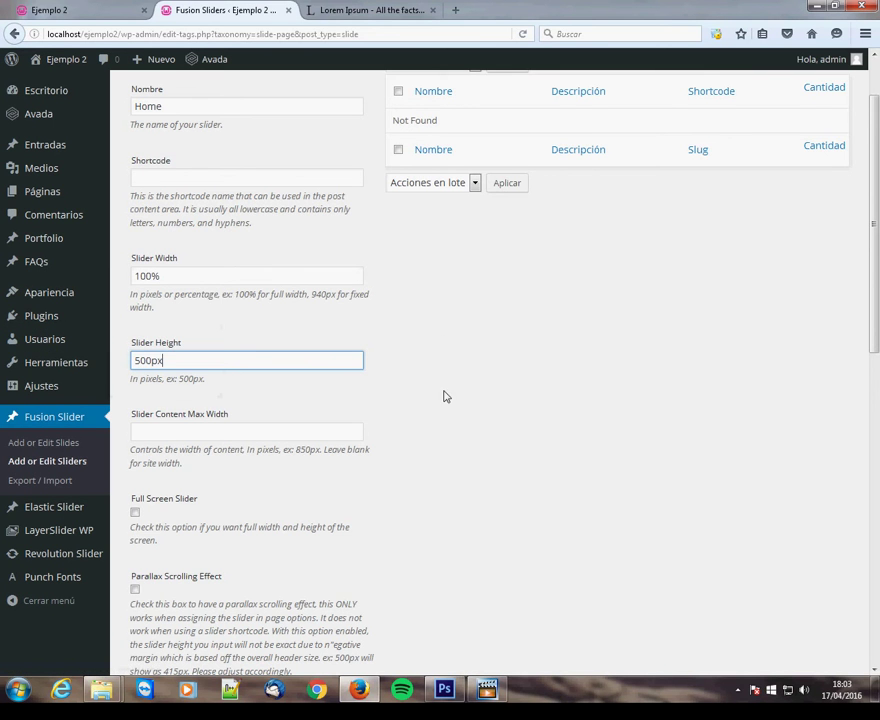
# Step: Enable the Full Screen Slider option for the Home slider
pyautogui.scroll(-3, 390, 419)
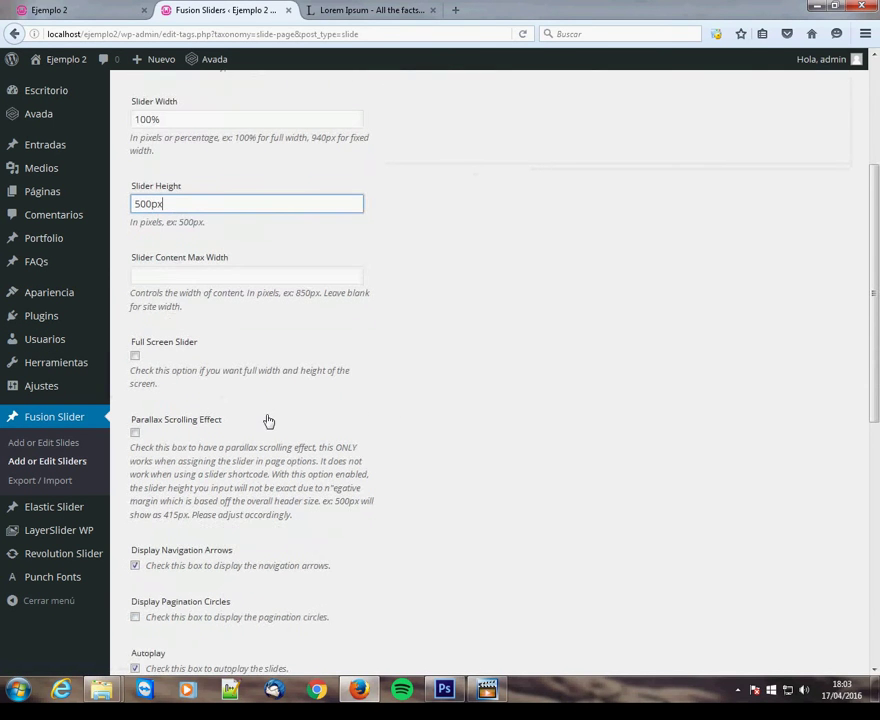
pyautogui.scroll(-2, 274, 421)
pyautogui.click(136, 278)
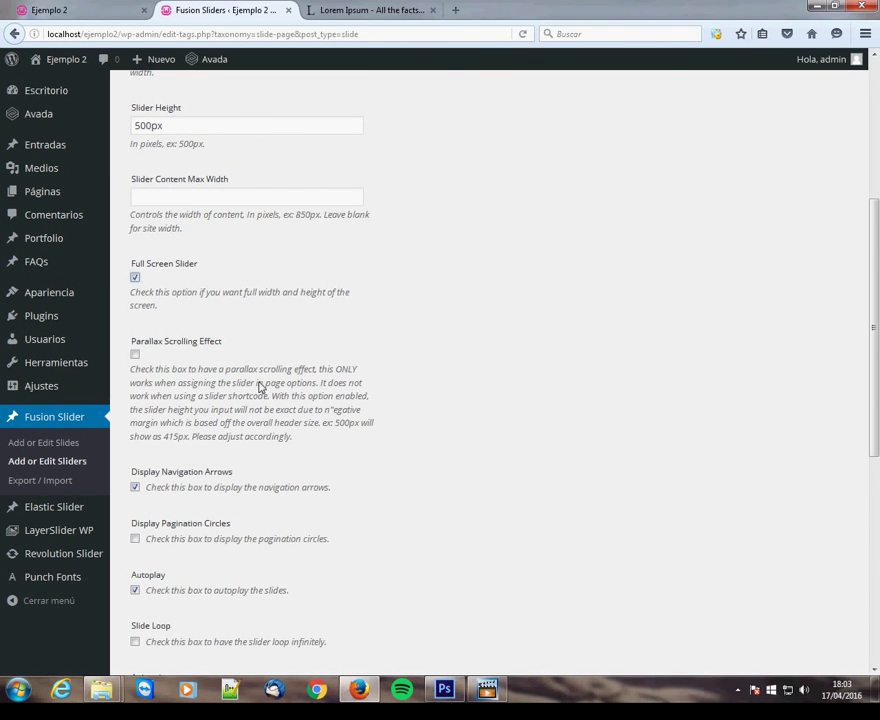
pyautogui.scroll(-4, 258, 381)
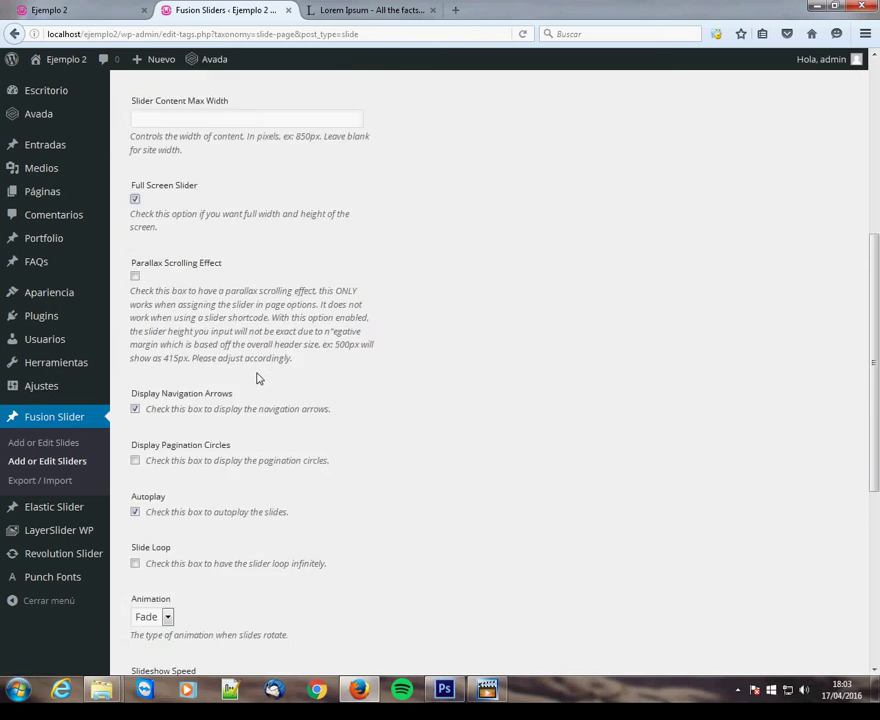
# Step: Enable Slide Loop for the Home slider and add the slider
pyautogui.scroll(-2, 259, 379)
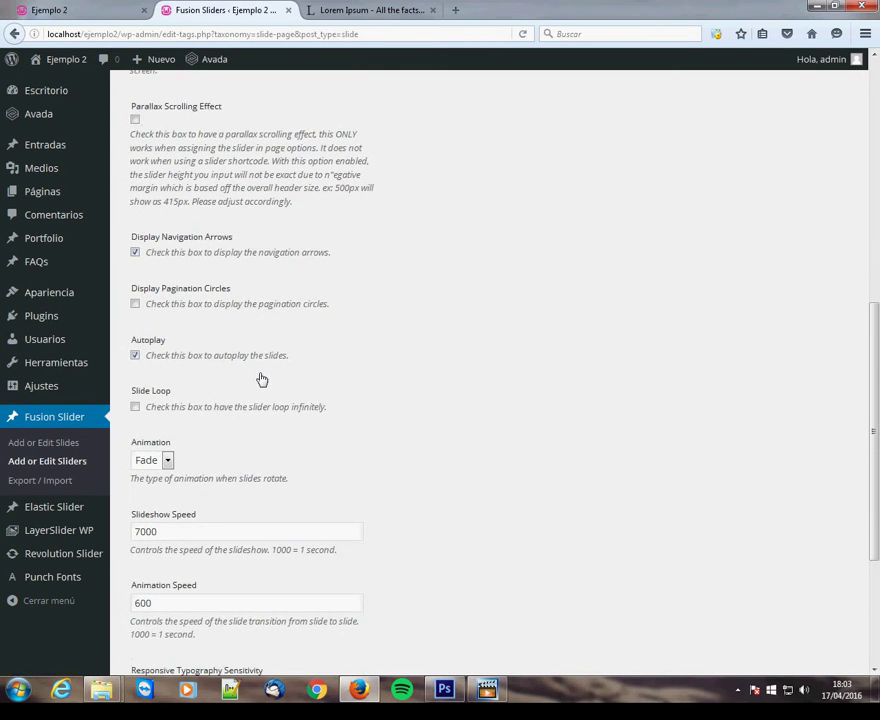
pyautogui.click(135, 408)
pyautogui.scroll(-2, 253, 341)
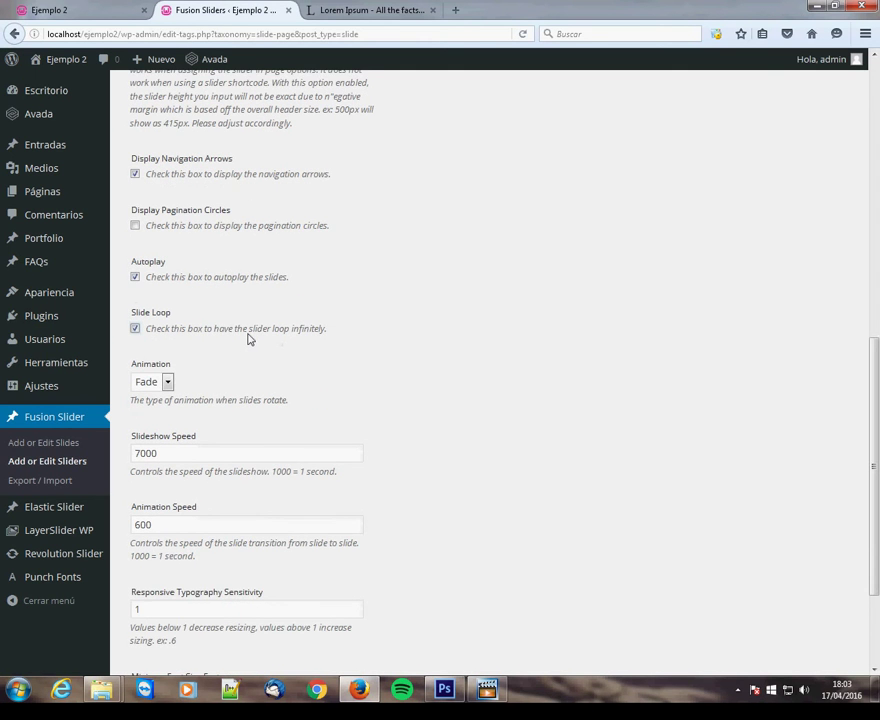
pyautogui.scroll(-4, 248, 340)
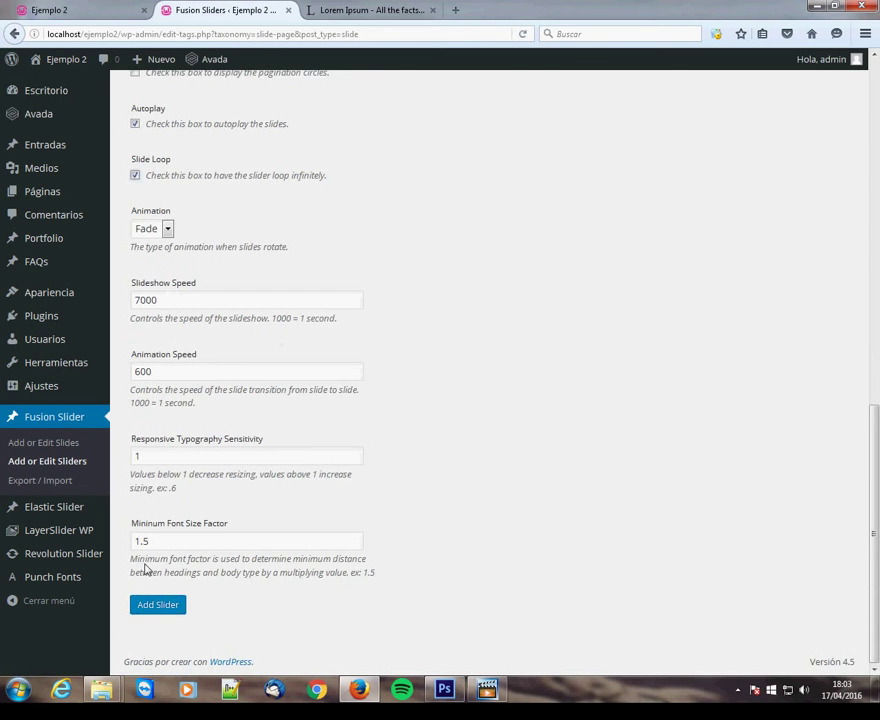
pyautogui.click(170, 606)
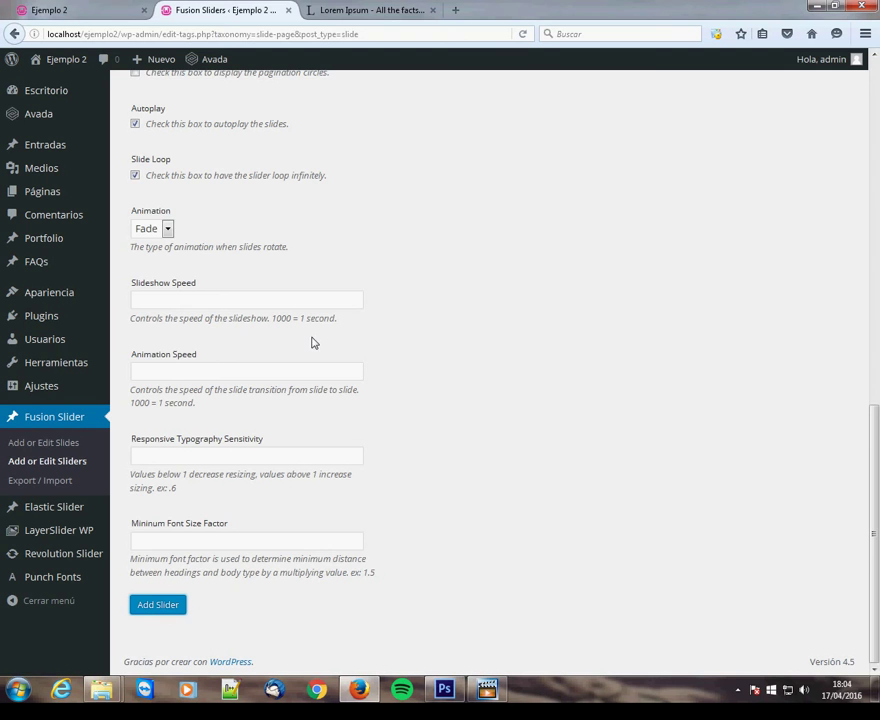
pyautogui.scroll(10, 365, 370)
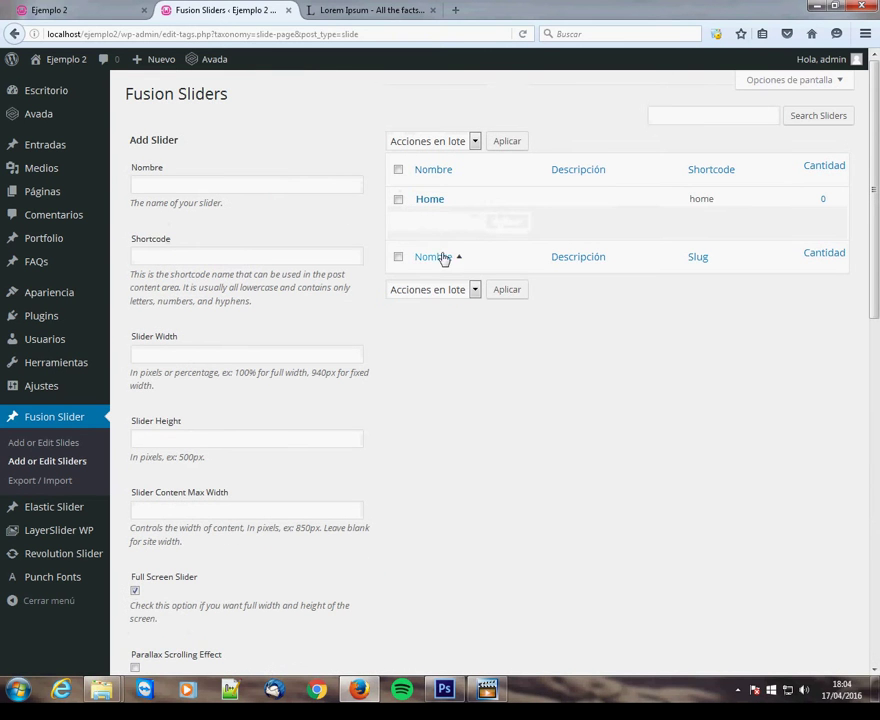
# Step: Start a new Fusion slide titled "Slide Home 1"
pyautogui.click(55, 449)
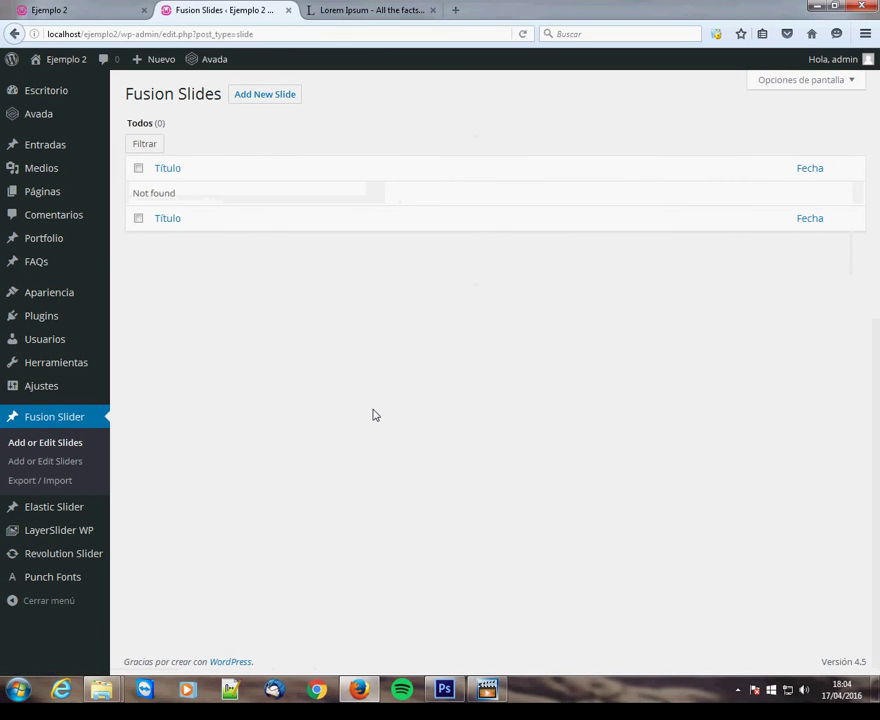
pyautogui.click(262, 100)
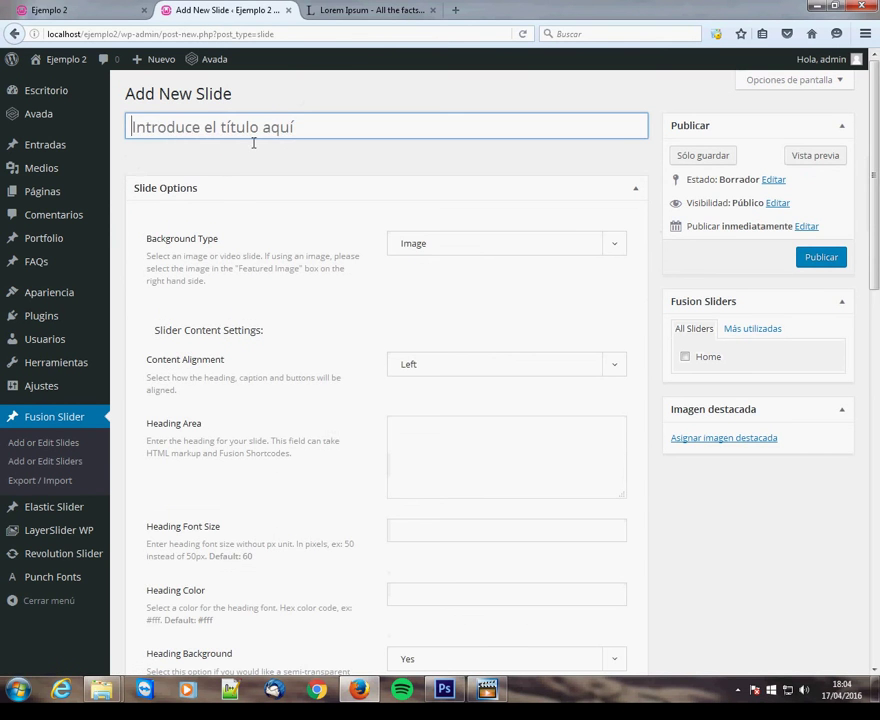
pyautogui.click(256, 132)
pyautogui.write('Slid')
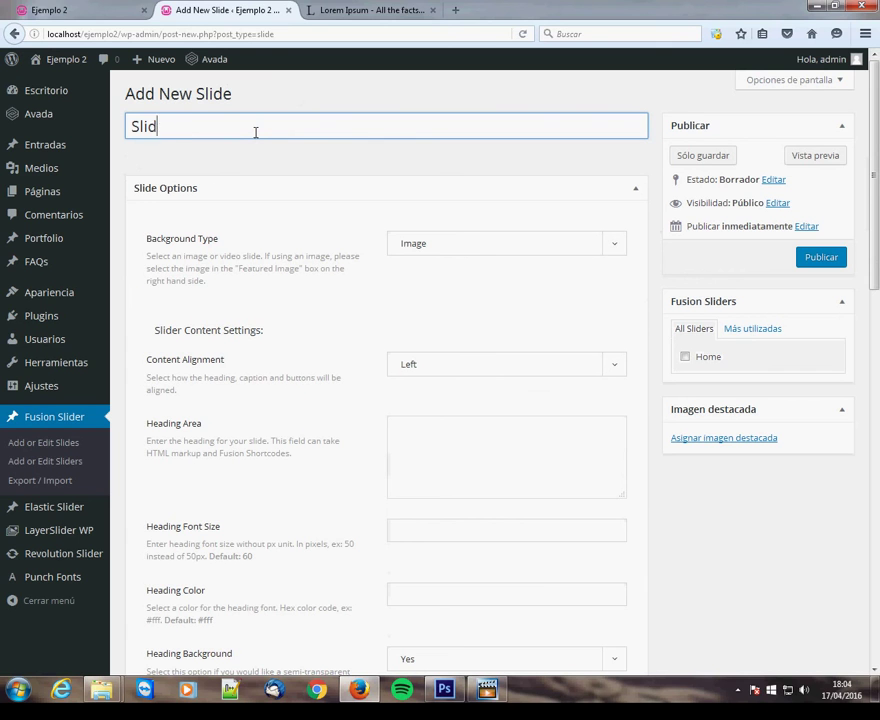
pyautogui.press('BackSpace')
pyautogui.press('BackSpace')
pyautogui.press('BackSpace')
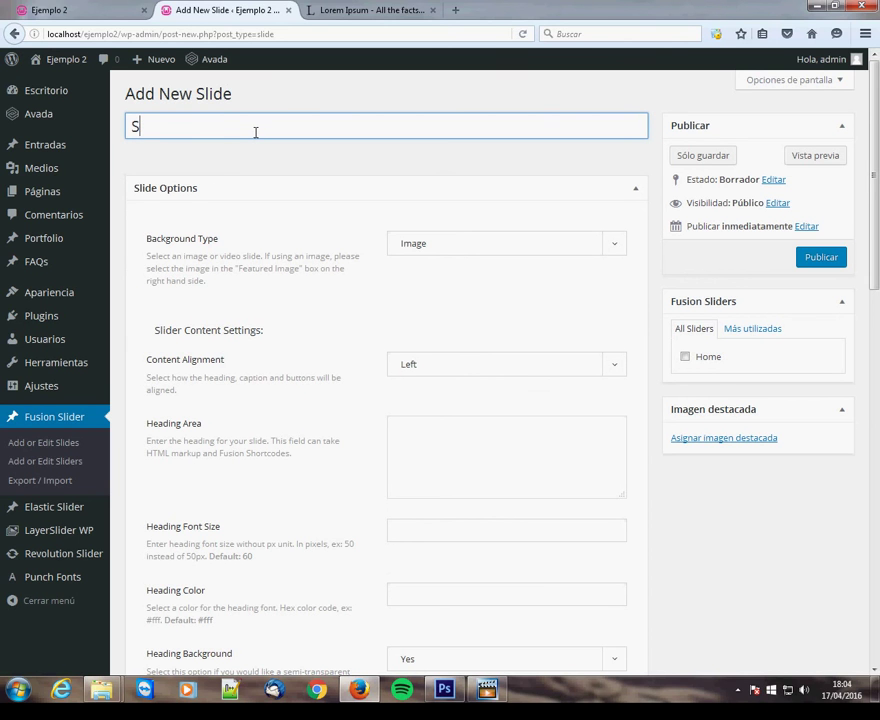
pyautogui.write('lide Home 1')
# Step: Upload slider1-c# as the featured image of Slide Home 1 and publish the slide
pyautogui.scroll(-4, 434, 277)
pyautogui.scroll(-6, 434, 277)
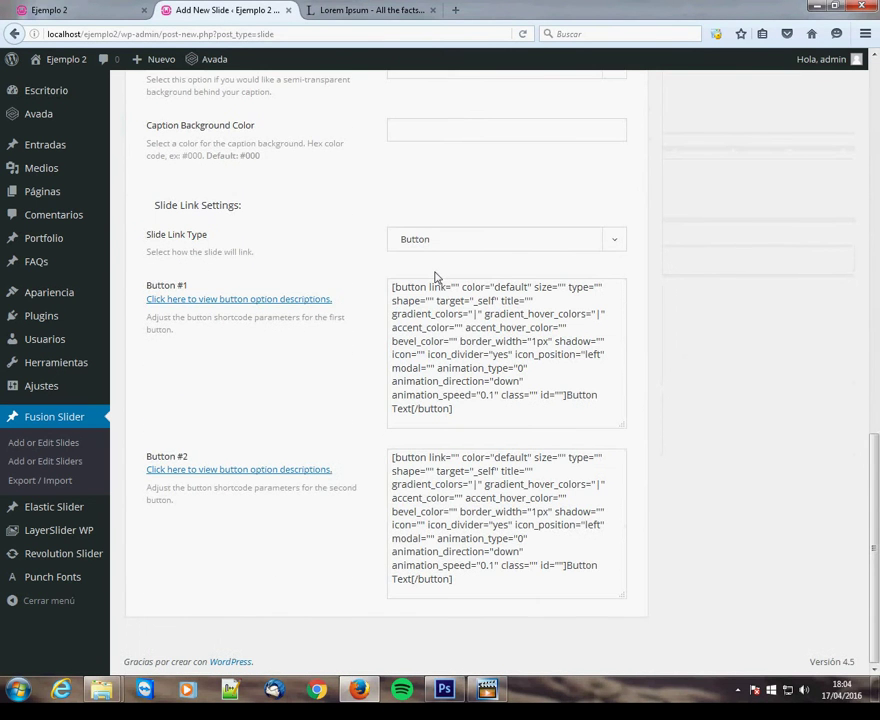
pyautogui.scroll(10, 435, 277)
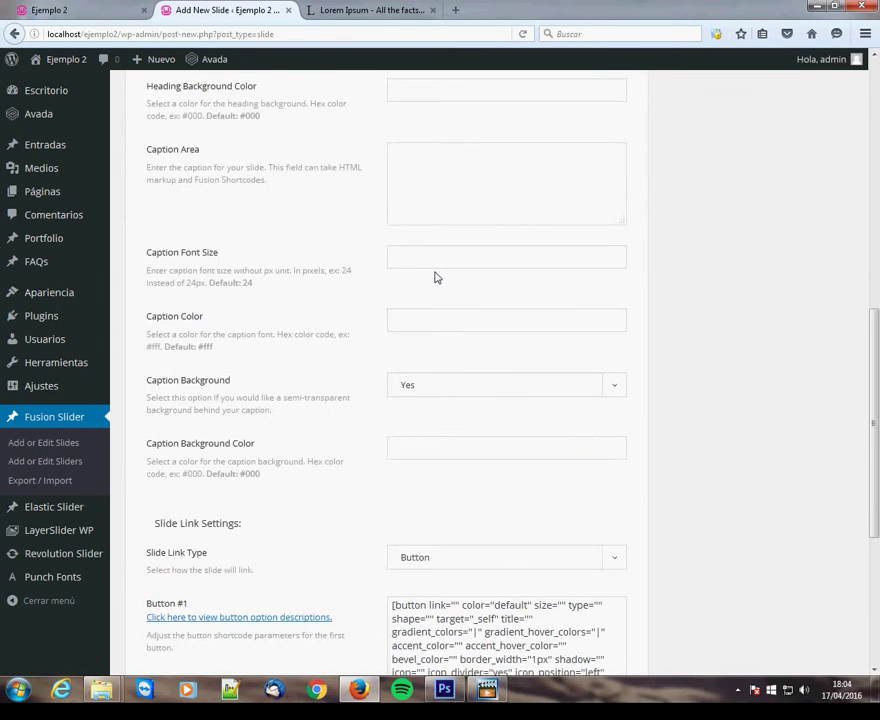
pyautogui.click(725, 430)
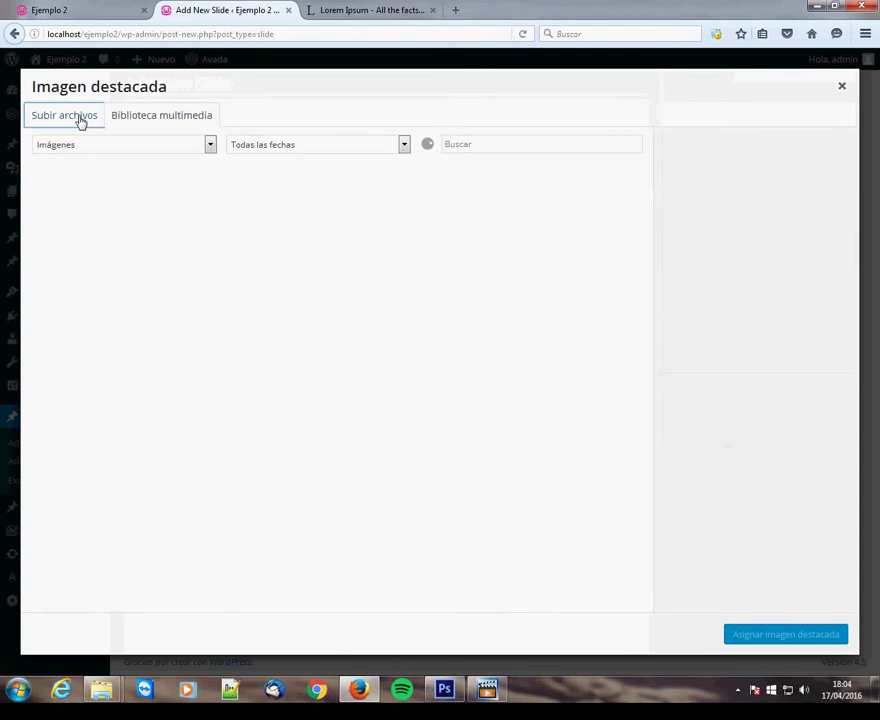
pyautogui.click(80, 118)
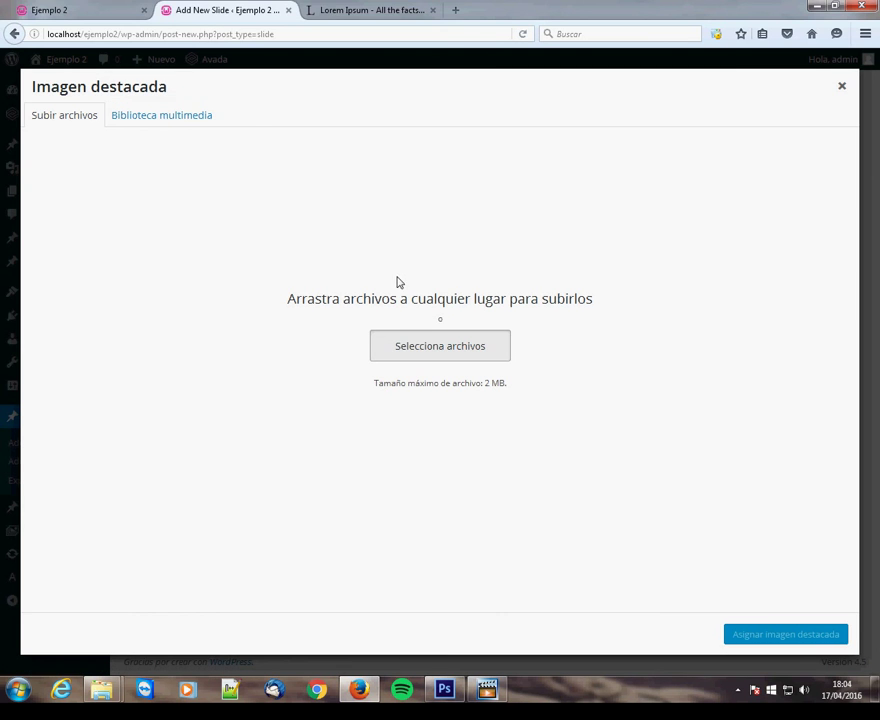
pyautogui.click(424, 347)
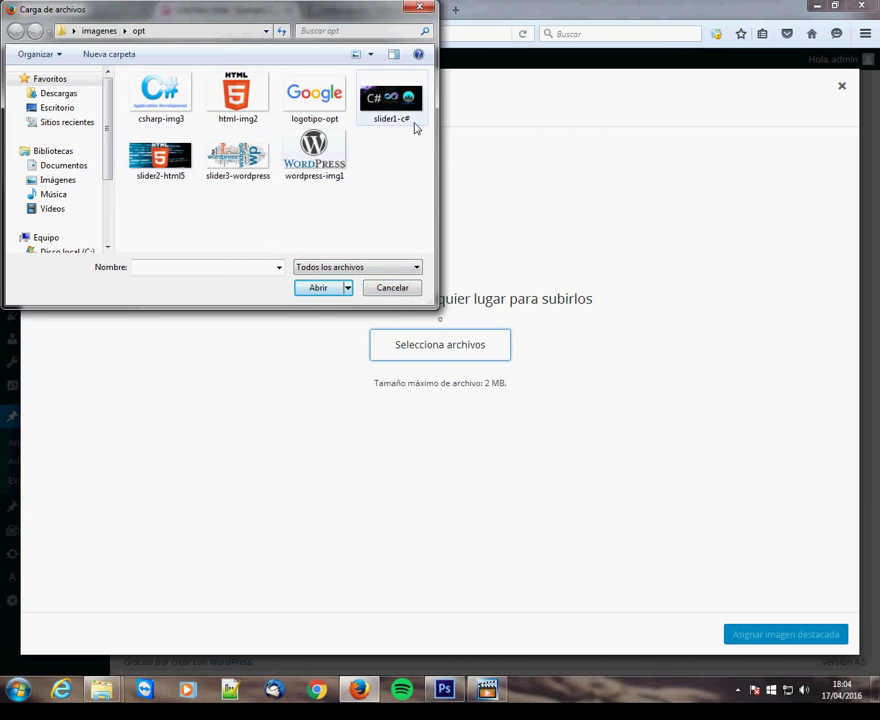
pyautogui.doubleClick(392, 98)
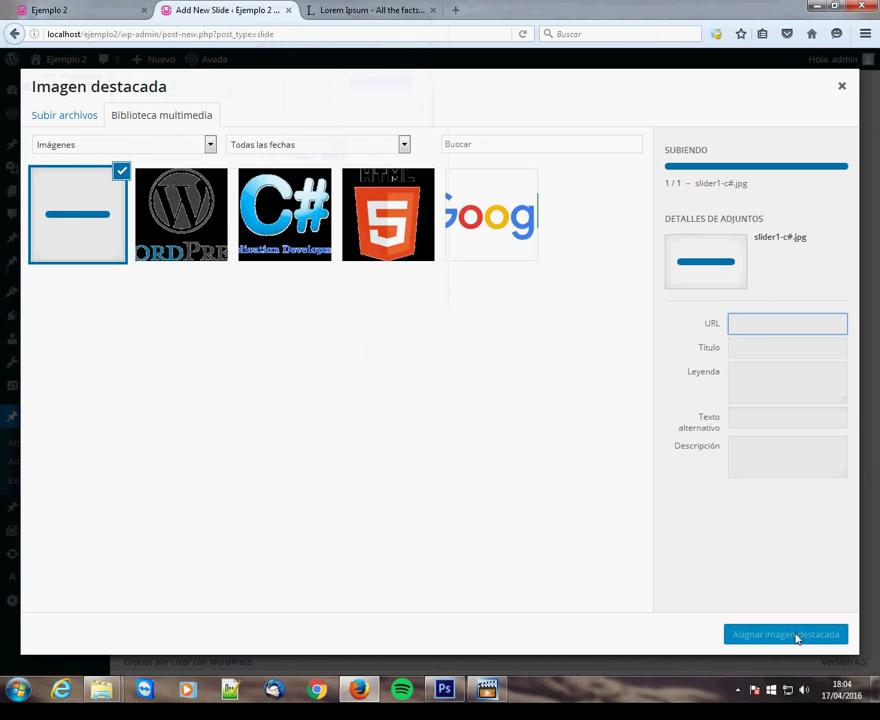
pyautogui.click(795, 634)
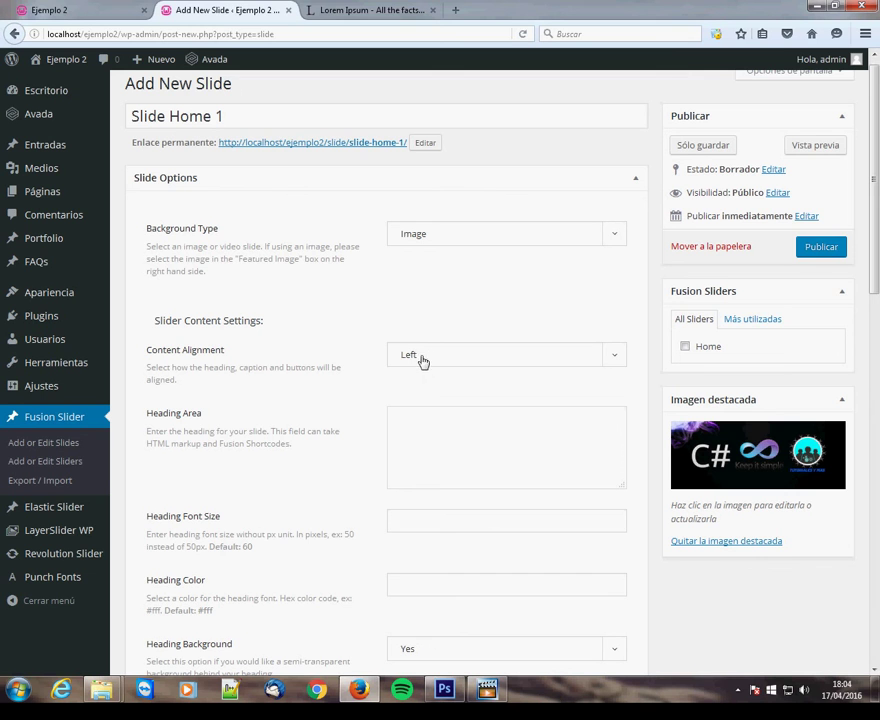
pyautogui.click(822, 249)
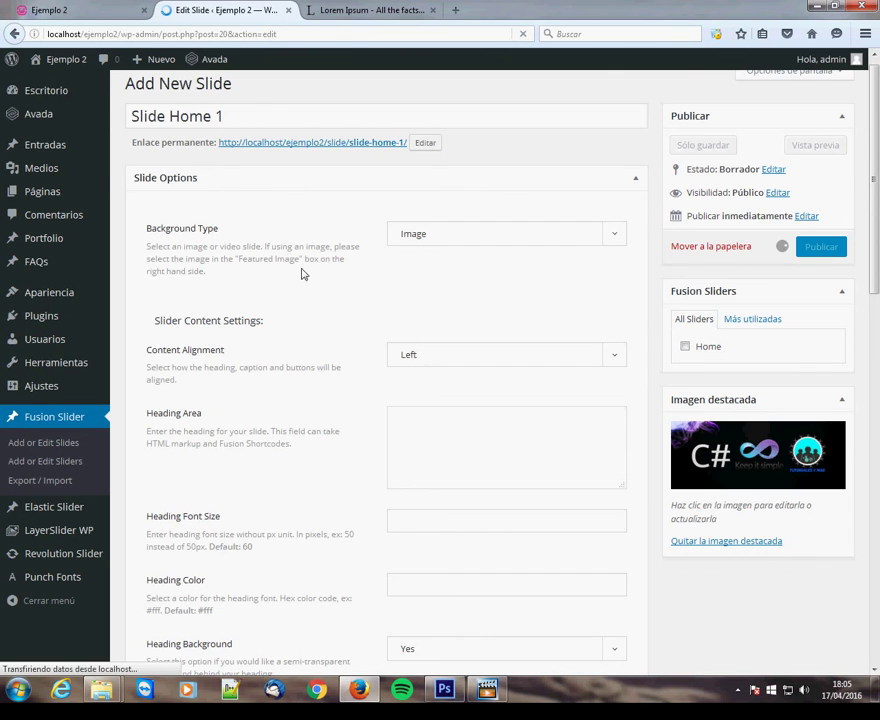
# Step: Start another Fusion slide titled "Slide Home 2" and assign it to the Home slider
pyautogui.click(62, 450)
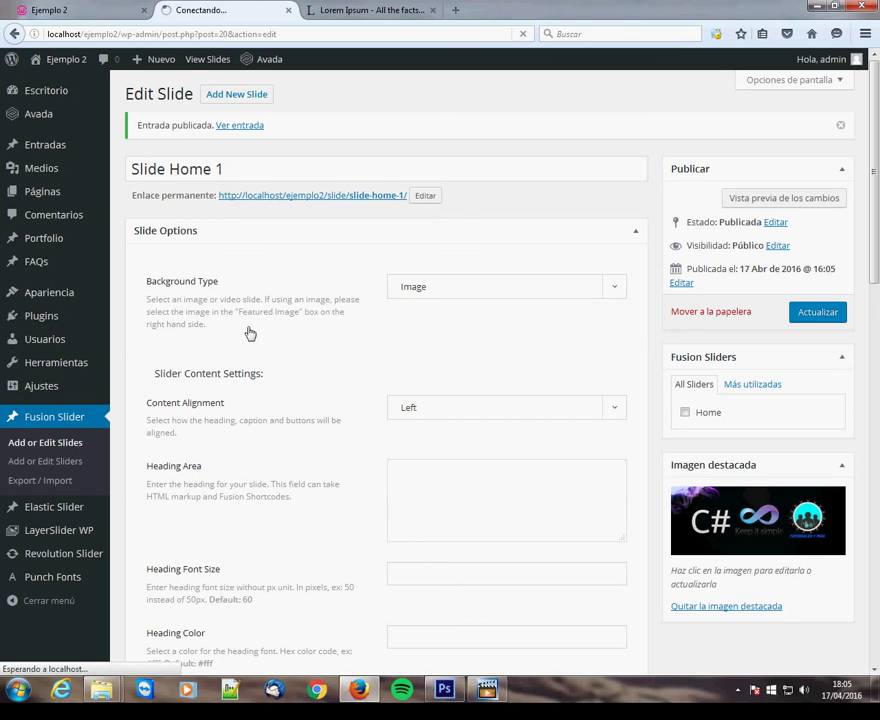
pyautogui.click(266, 94)
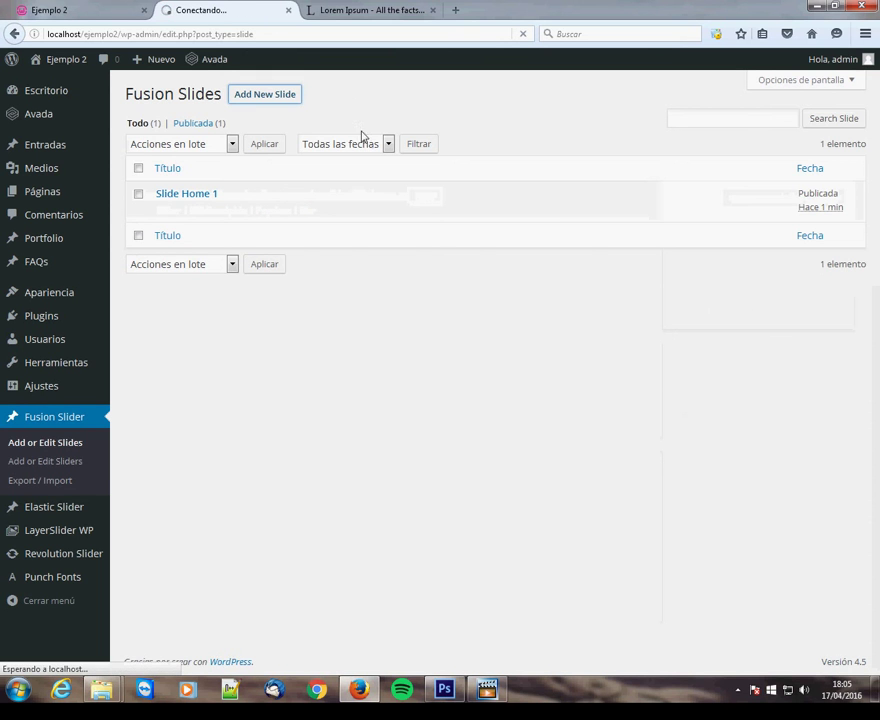
pyautogui.click(171, 136)
pyautogui.write('Slide Home 2')
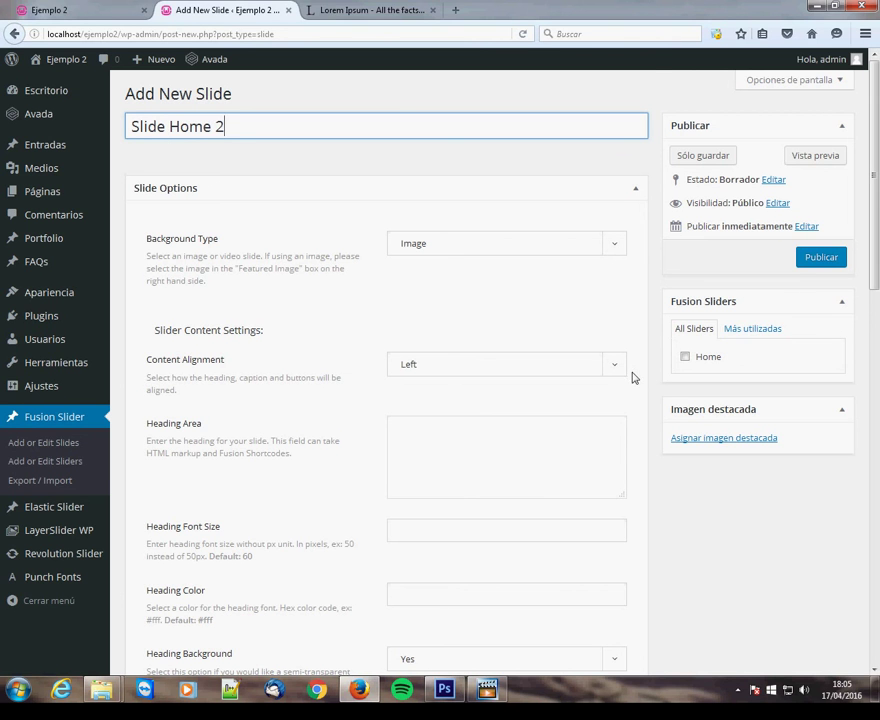
pyautogui.click(685, 357)
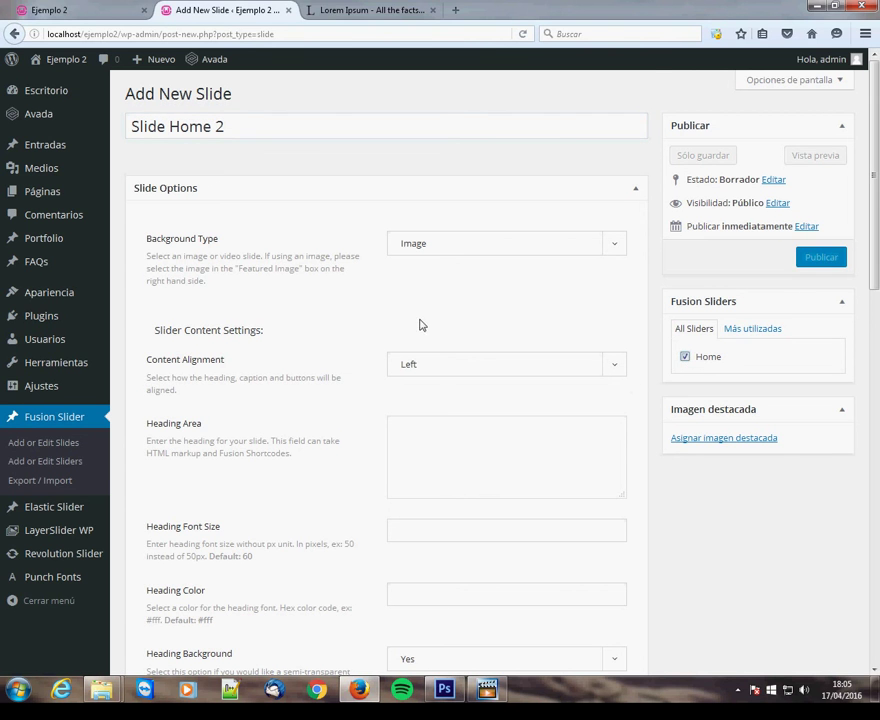
# Step: Upload slider2-html5 as the featured image of Slide Home 2 and publish the slide
pyautogui.click(738, 439)
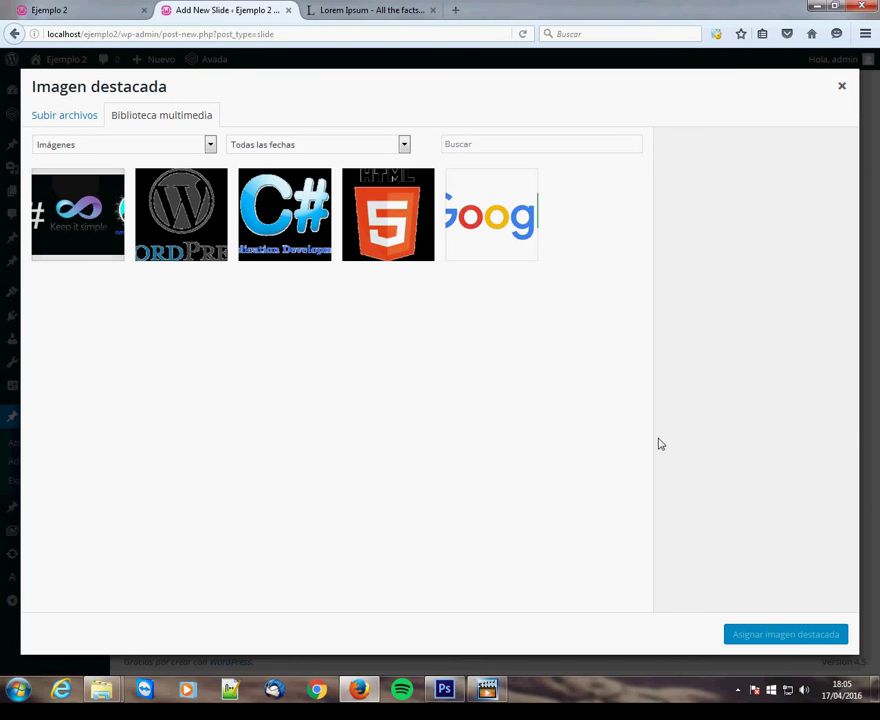
pyautogui.click(68, 115)
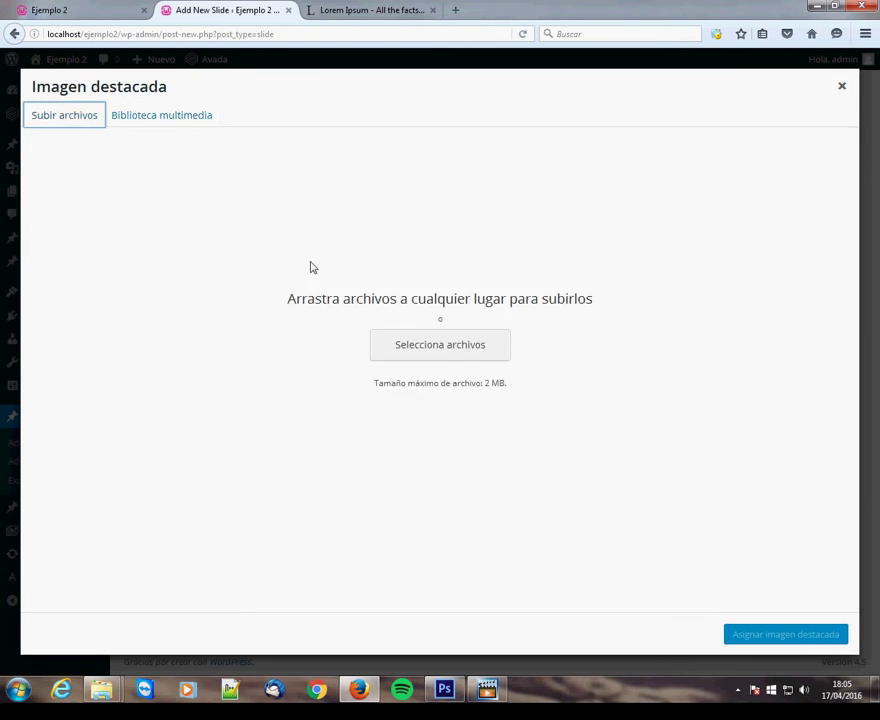
pyautogui.click(426, 345)
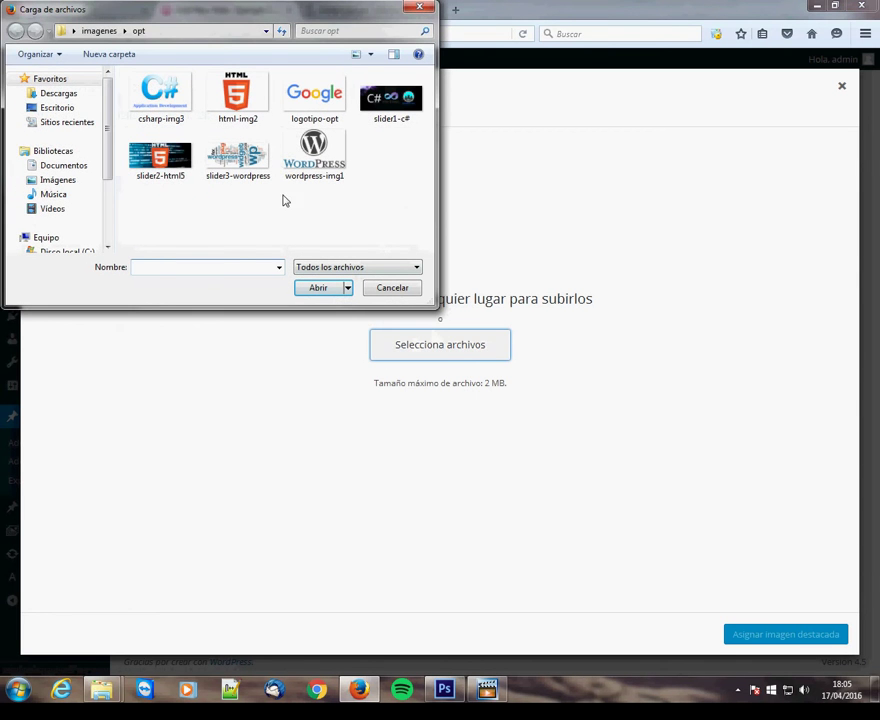
pyautogui.doubleClick(160, 155)
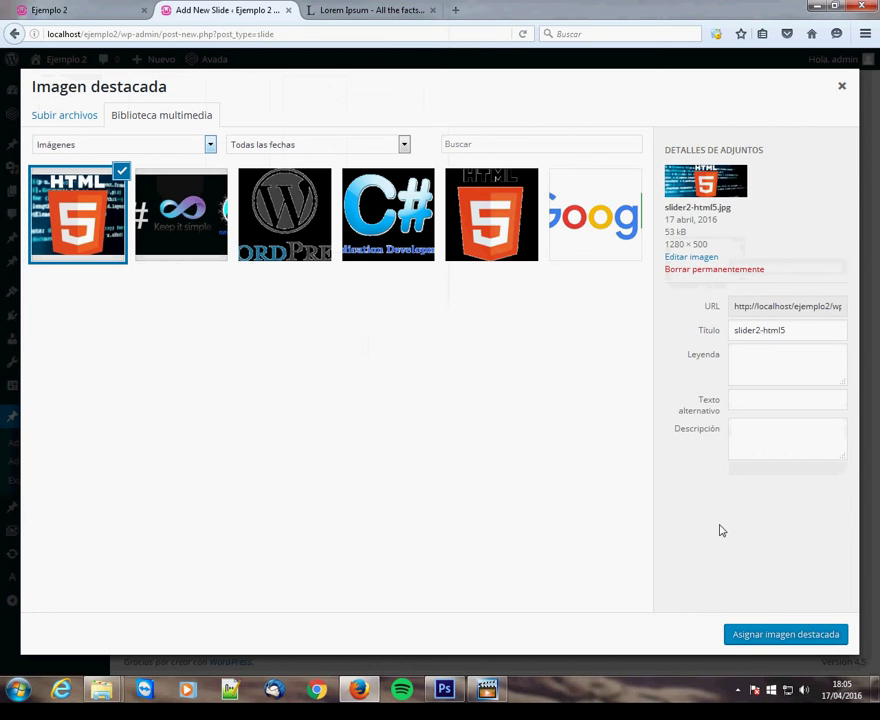
pyautogui.click(788, 635)
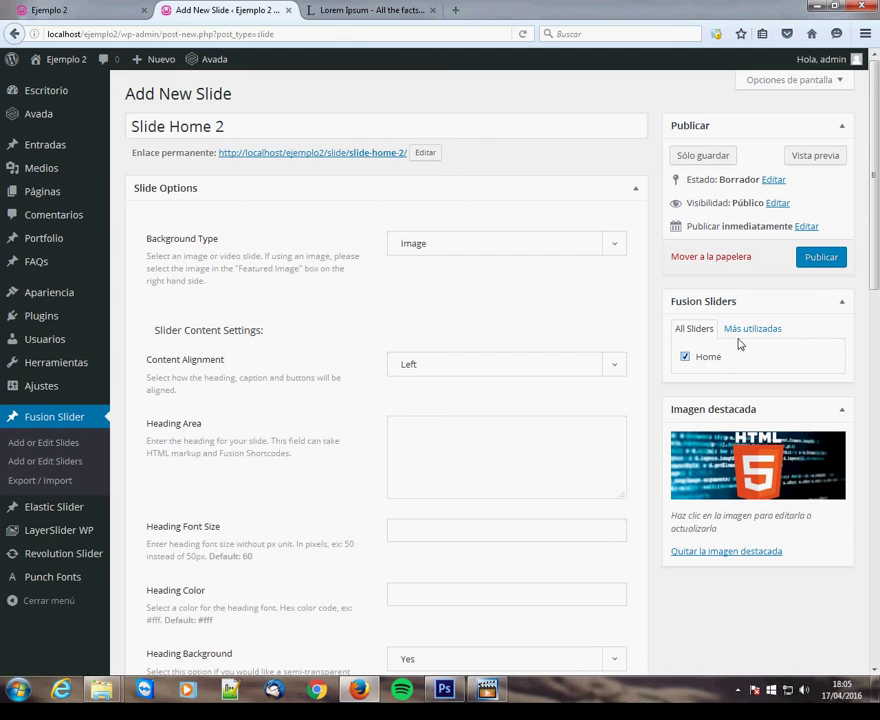
pyautogui.click(821, 264)
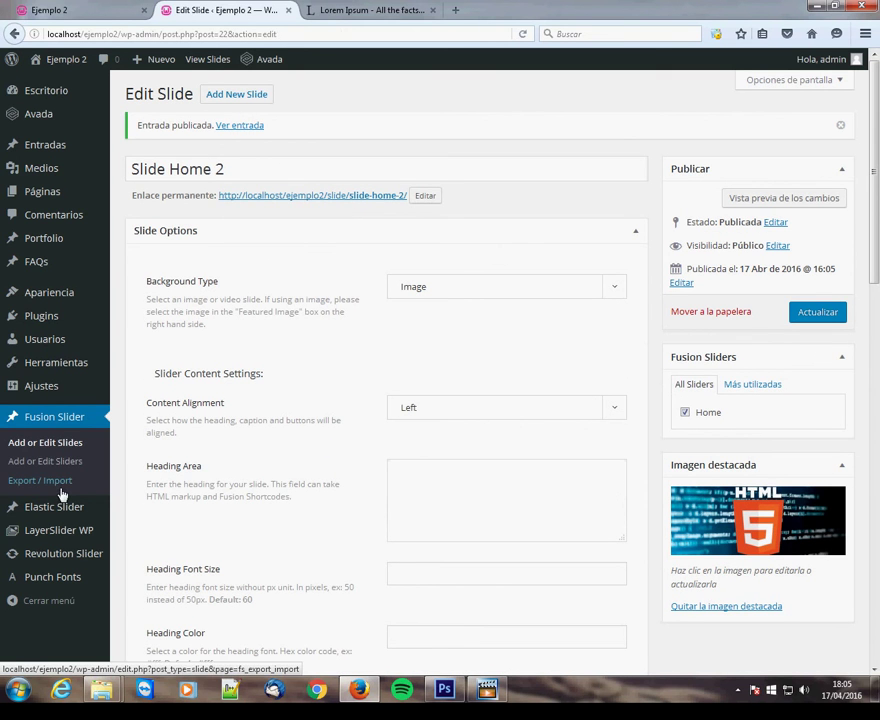
# Step: Assign the existing Slide Home 1 to the Home slider and update the slide
pyautogui.click(12, 445)
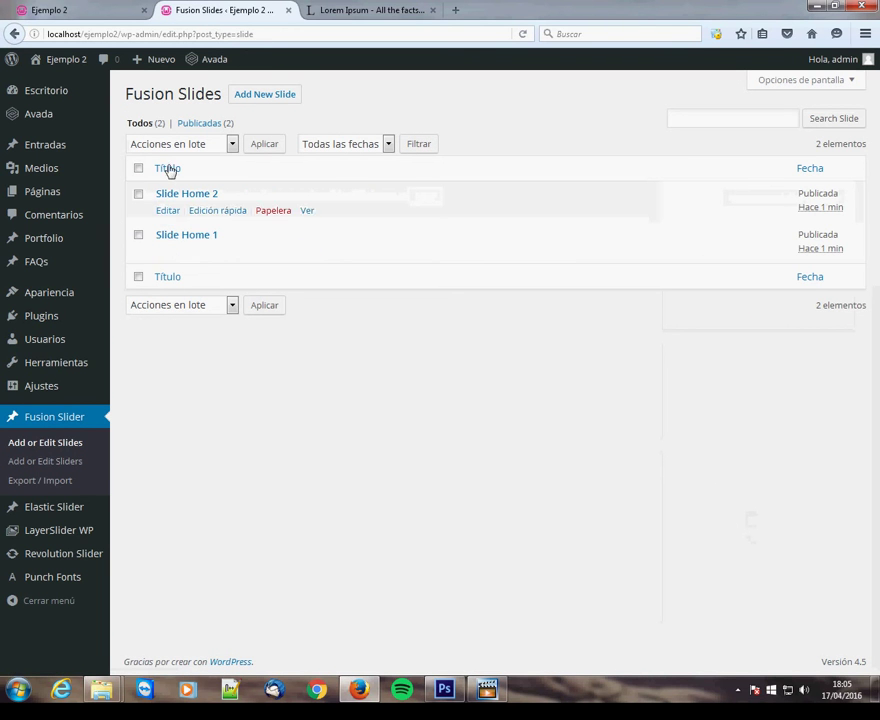
pyautogui.click(164, 238)
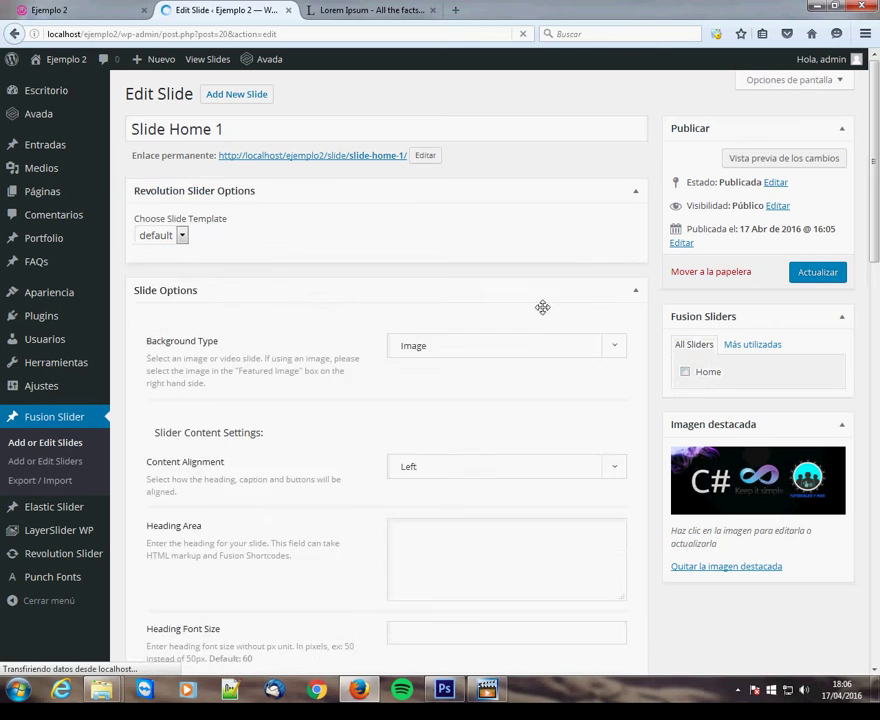
pyautogui.click(686, 373)
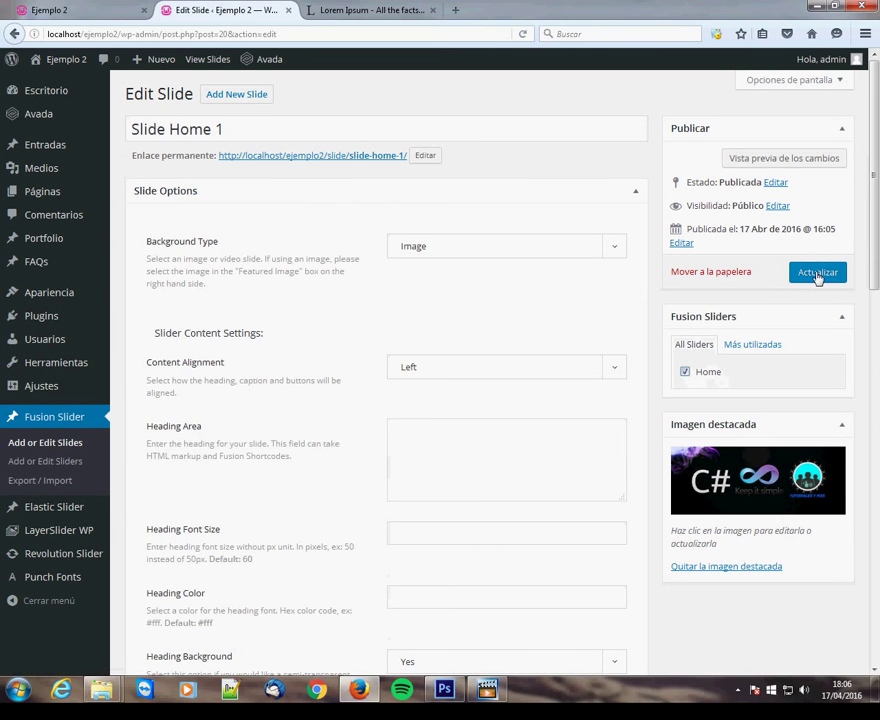
pyautogui.click(814, 273)
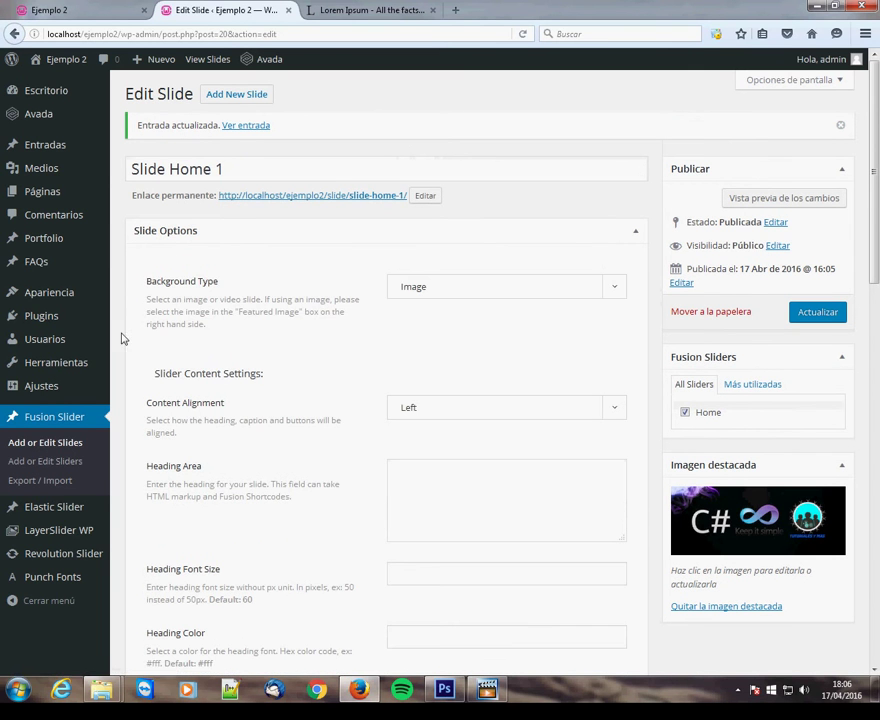
# Step: Start a third Fusion slide titled "Home Slider 3"
pyautogui.click(52, 443)
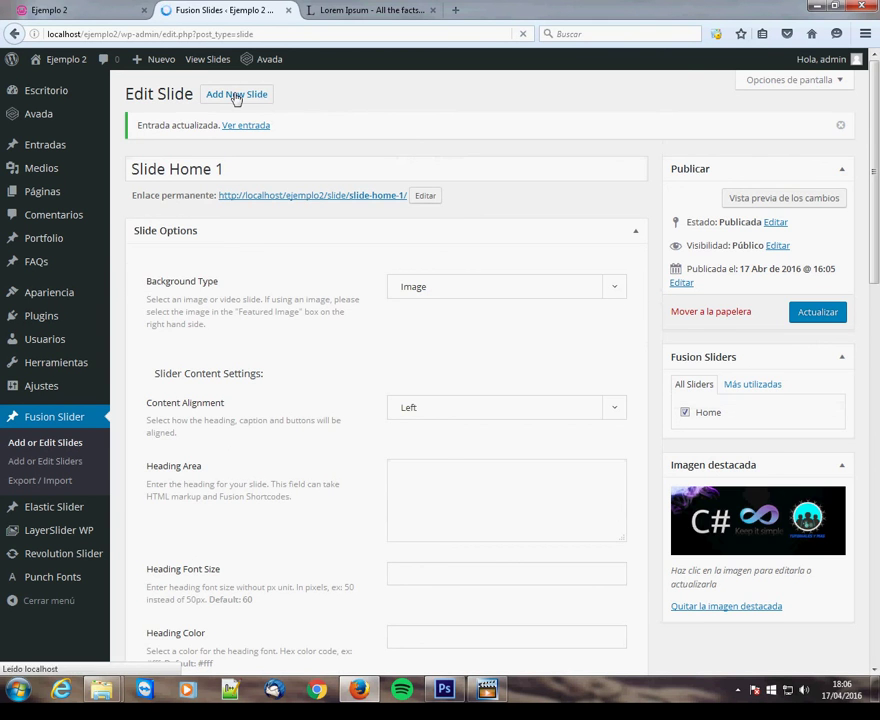
pyautogui.click(253, 94)
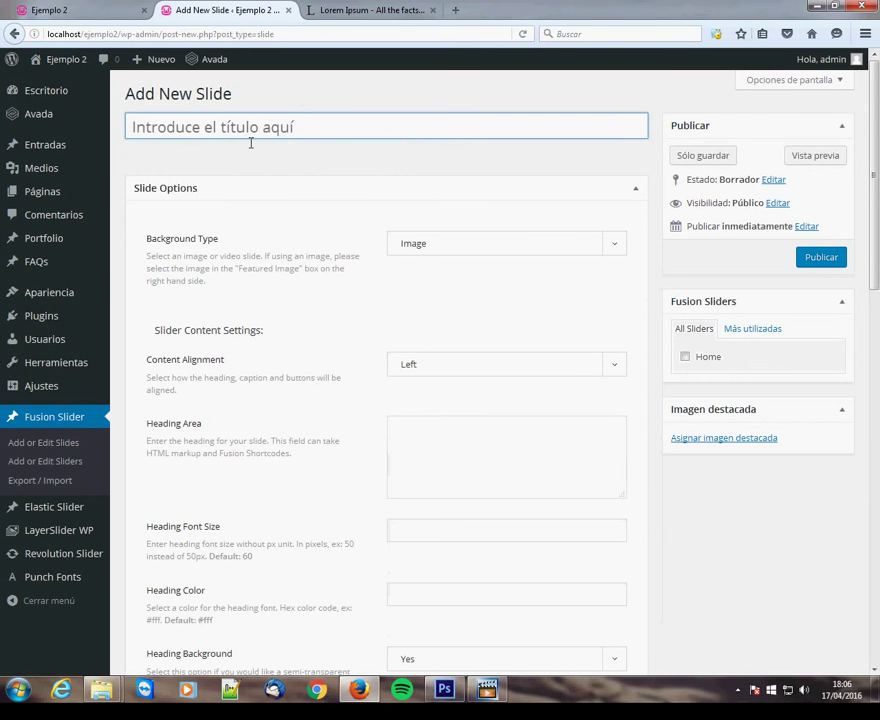
pyautogui.write('Home Sl')
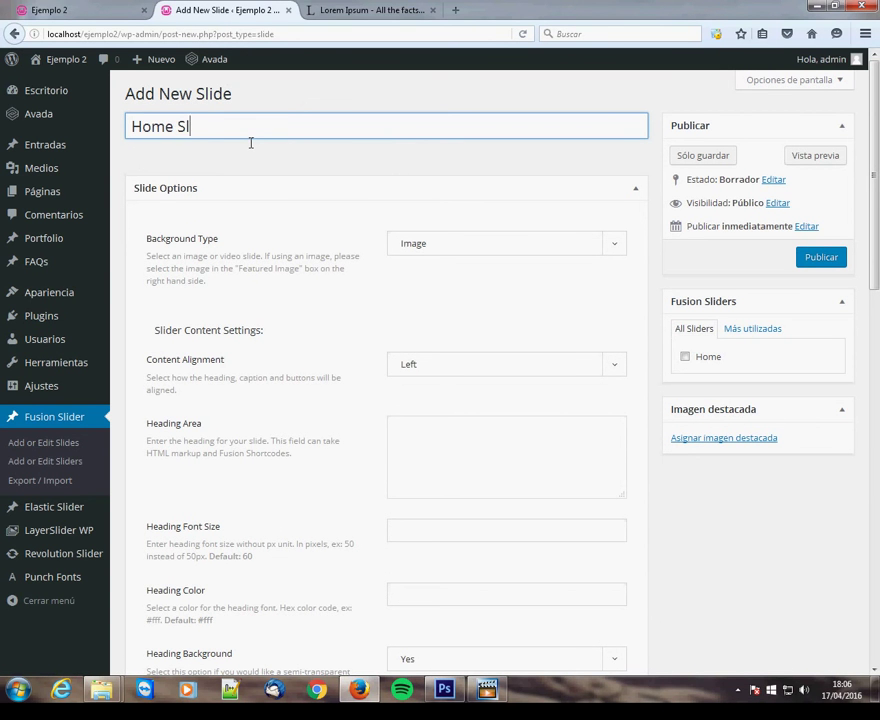
pyautogui.write('ider 3')
# Step: Upload slider3-wordpress as the featured image of Home Slider 3 and publish the slide in the Home slider
pyautogui.click(690, 434)
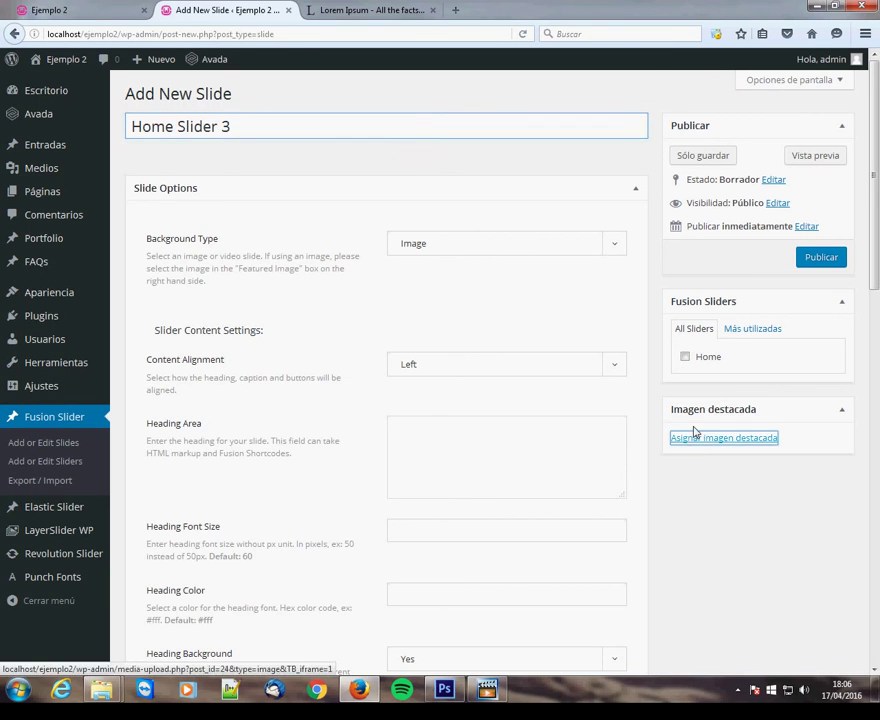
pyautogui.click(436, 348)
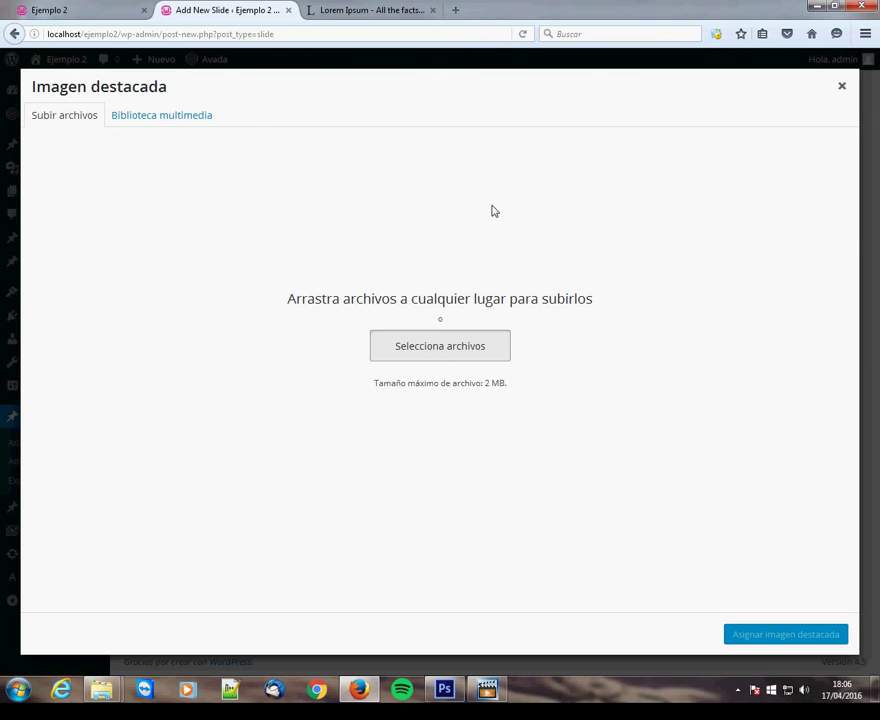
pyautogui.click(427, 355)
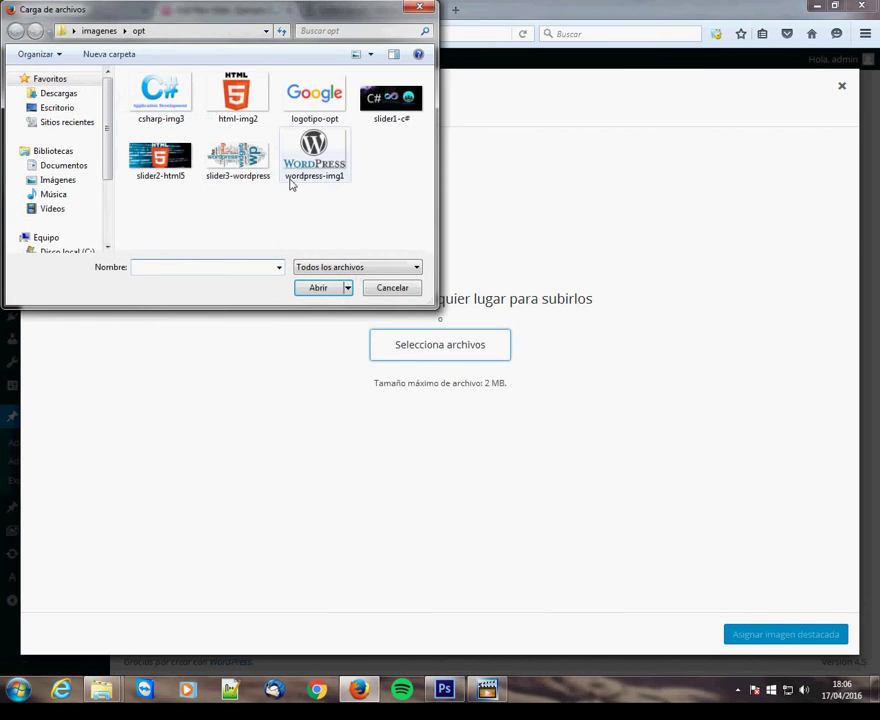
pyautogui.doubleClick(238, 158)
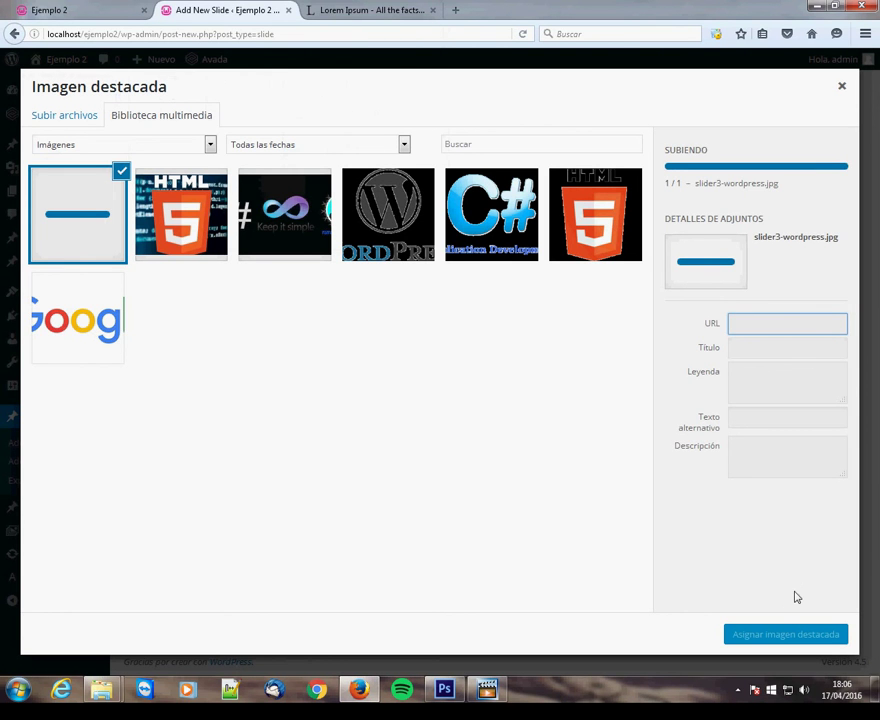
pyautogui.click(790, 636)
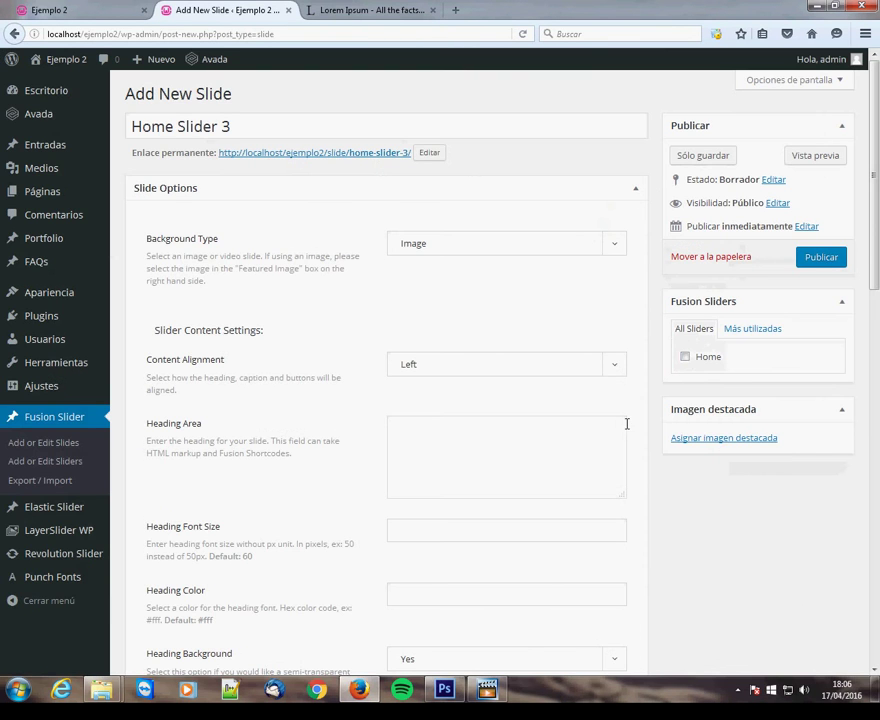
pyautogui.click(686, 357)
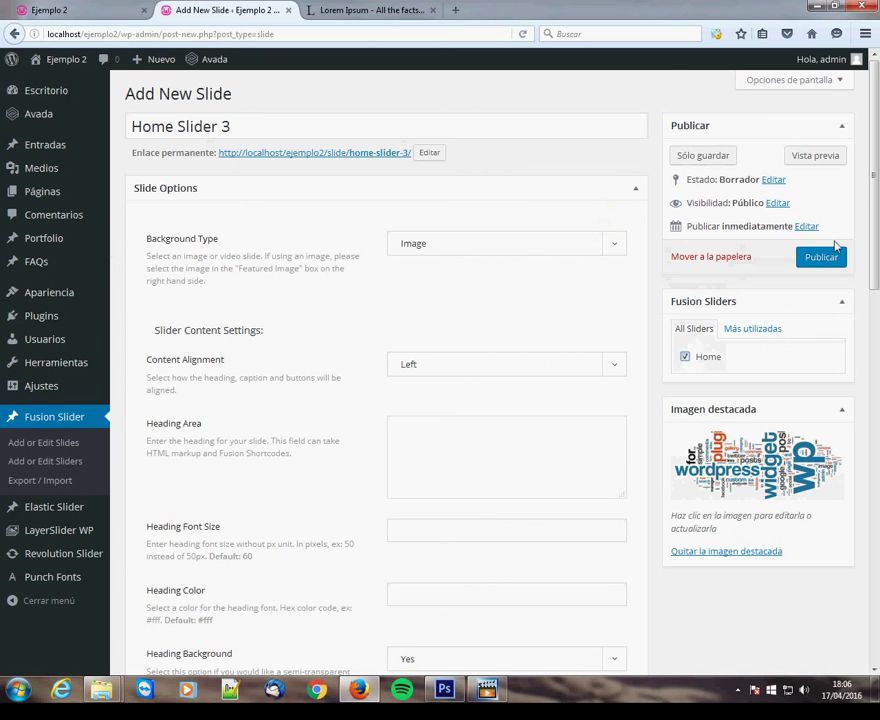
pyautogui.click(826, 260)
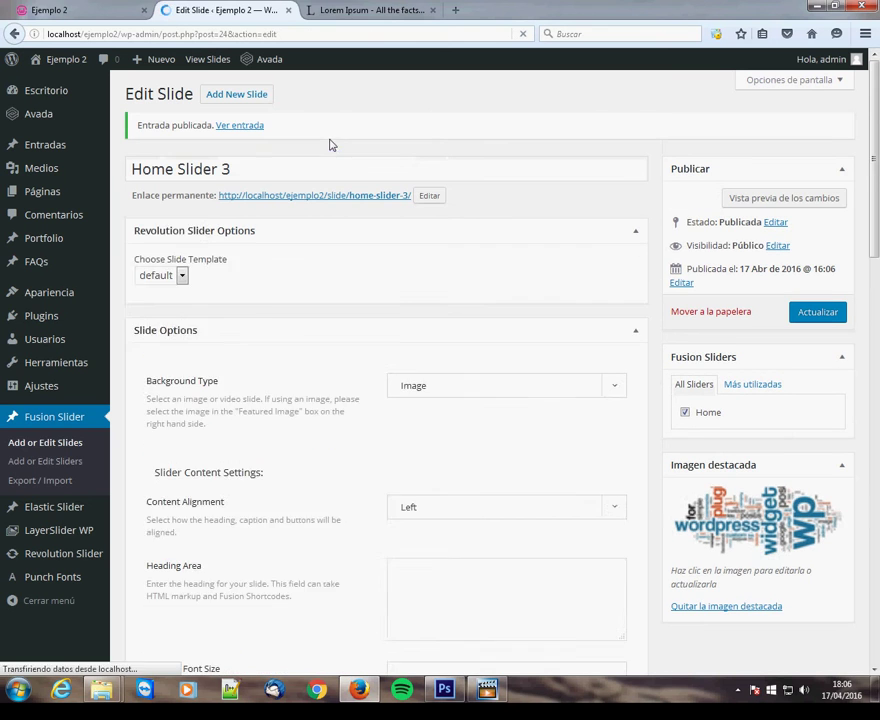
# Step: Open the Home slider for editing and review its size, navigation and autoplay settings
pyautogui.click(53, 460)
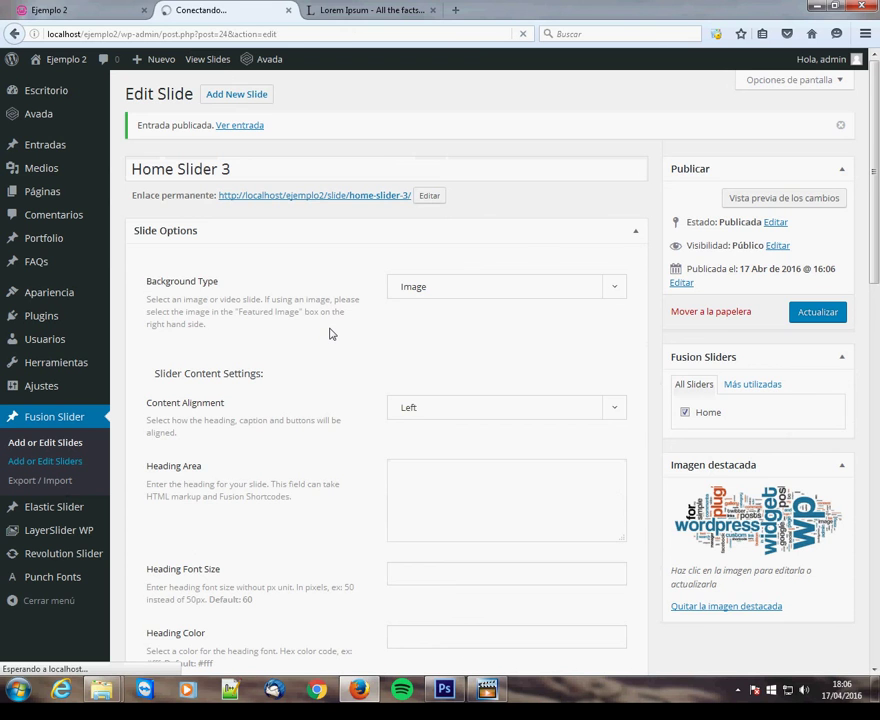
pyautogui.moveTo(507, 212)
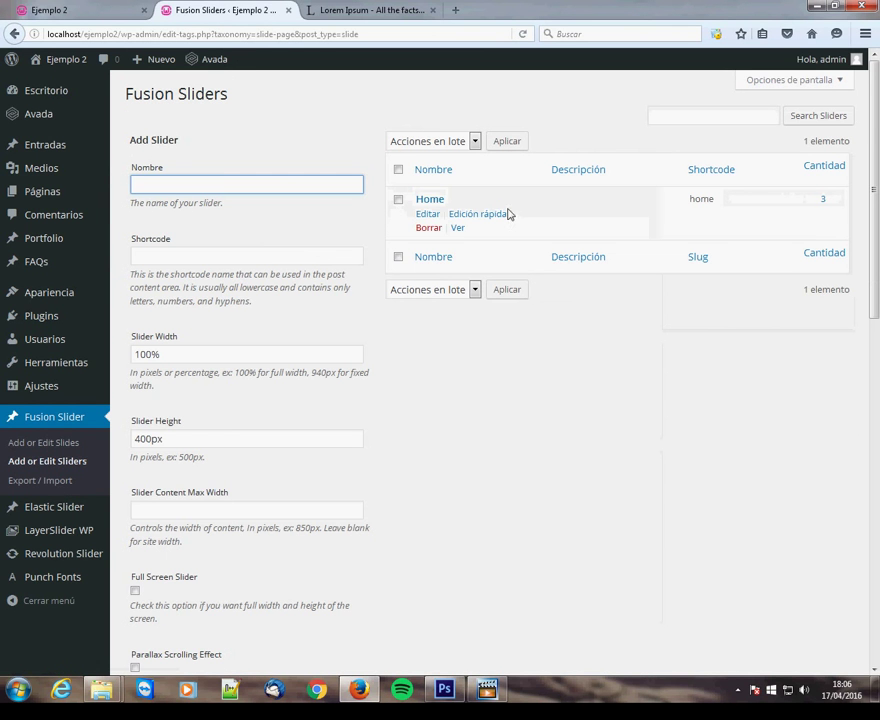
pyautogui.click(436, 202)
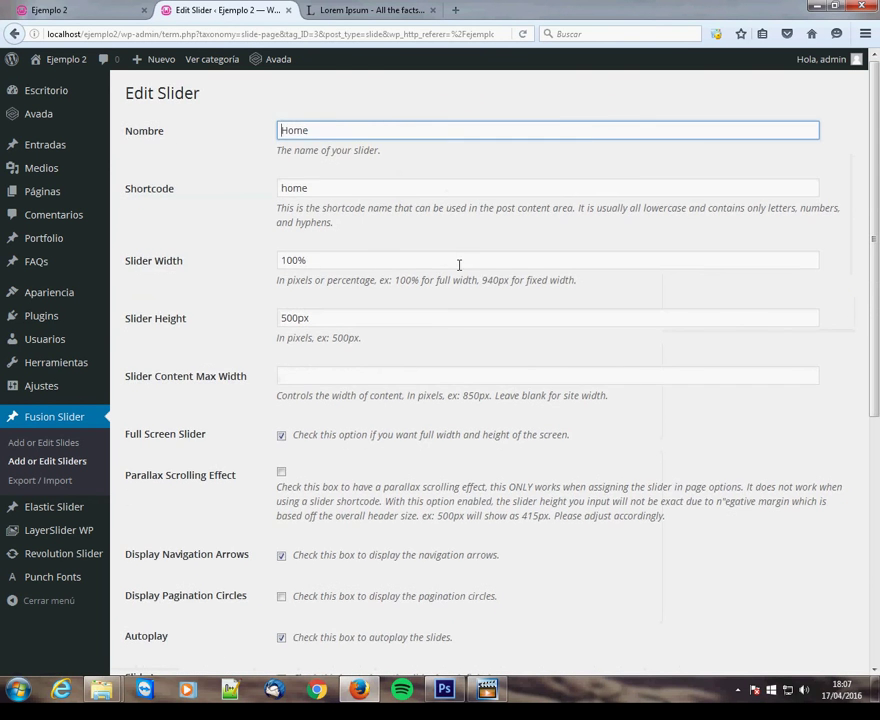
pyautogui.scroll(-5, 456, 265)
pyautogui.scroll(4, 456, 265)
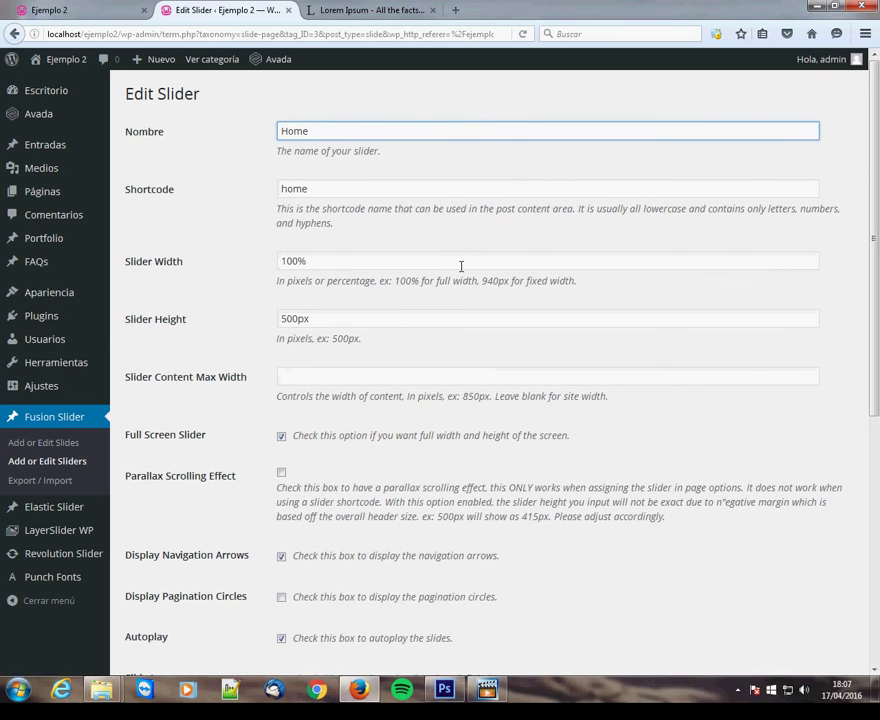
# Step: Select Home as the Fusion Slider in the Inicio page's slider options and update the page
pyautogui.click(54, 202)
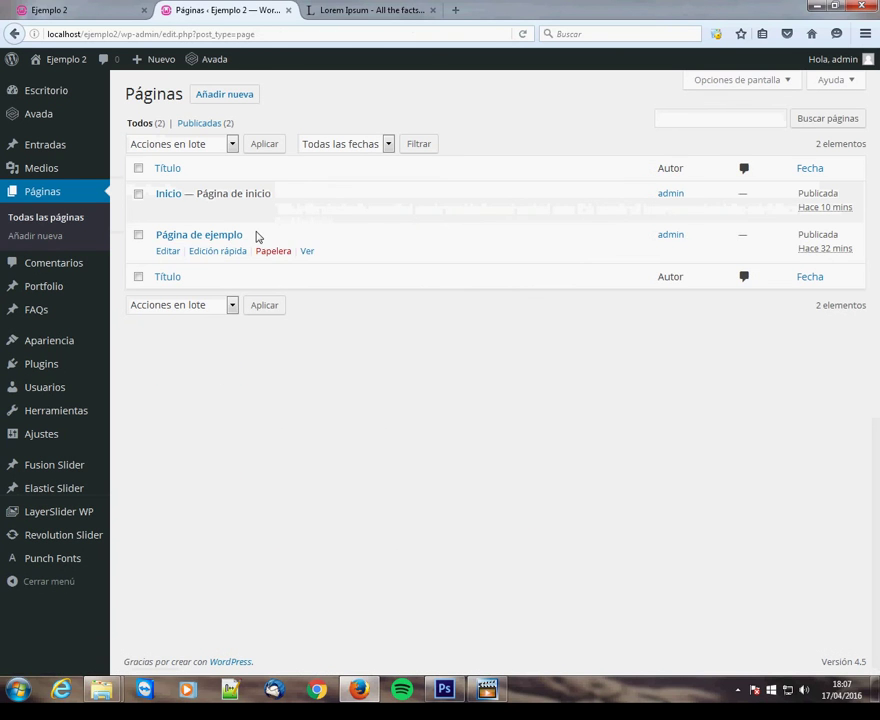
pyautogui.click(172, 194)
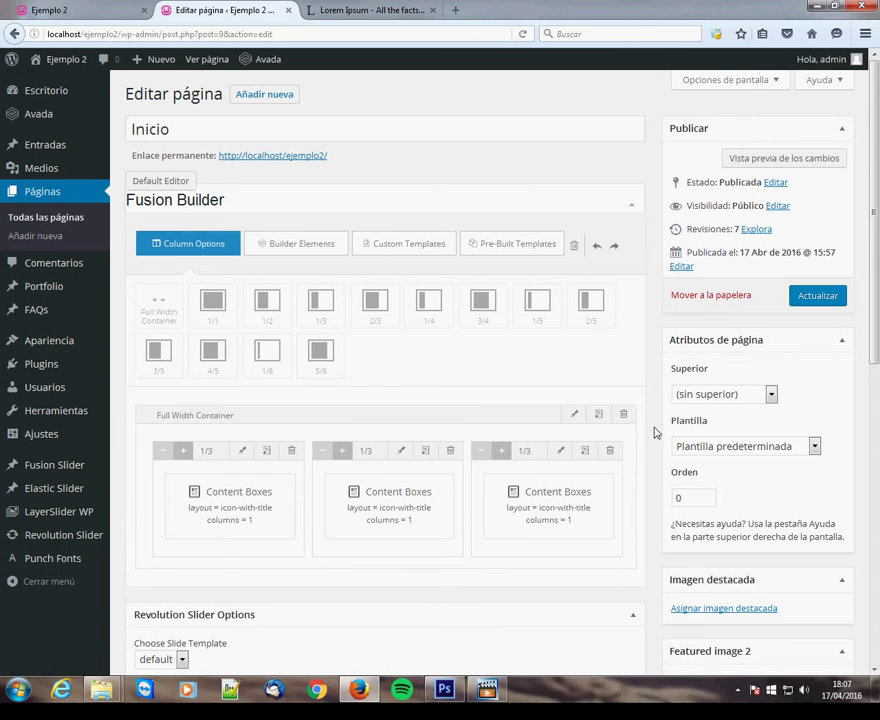
pyautogui.scroll(-6, 645, 430)
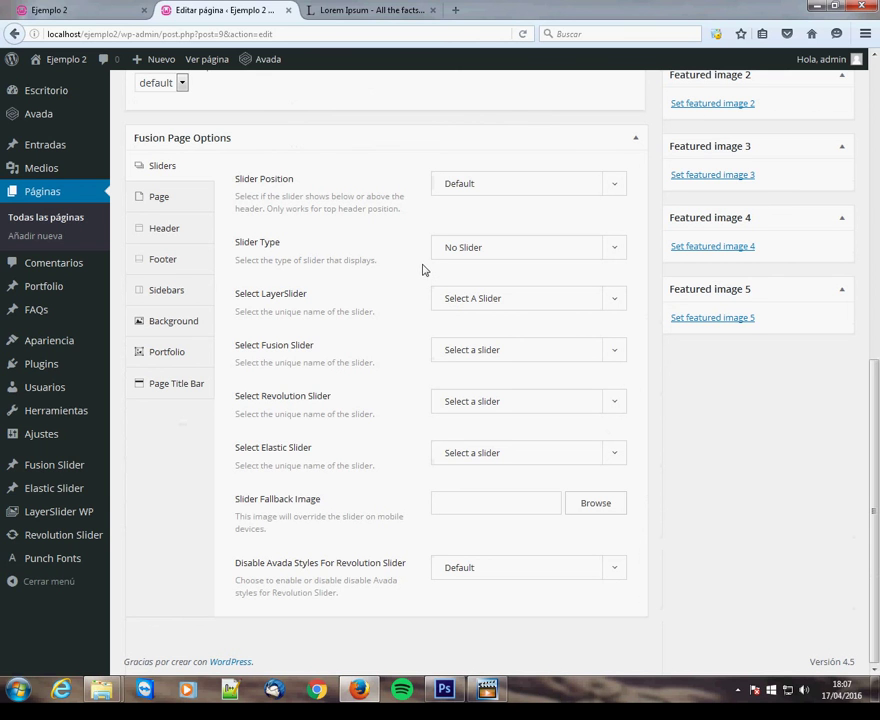
pyautogui.moveTo(57, 470)
pyautogui.click(617, 354)
pyautogui.click(512, 382)
pyautogui.scroll(10, 746, 426)
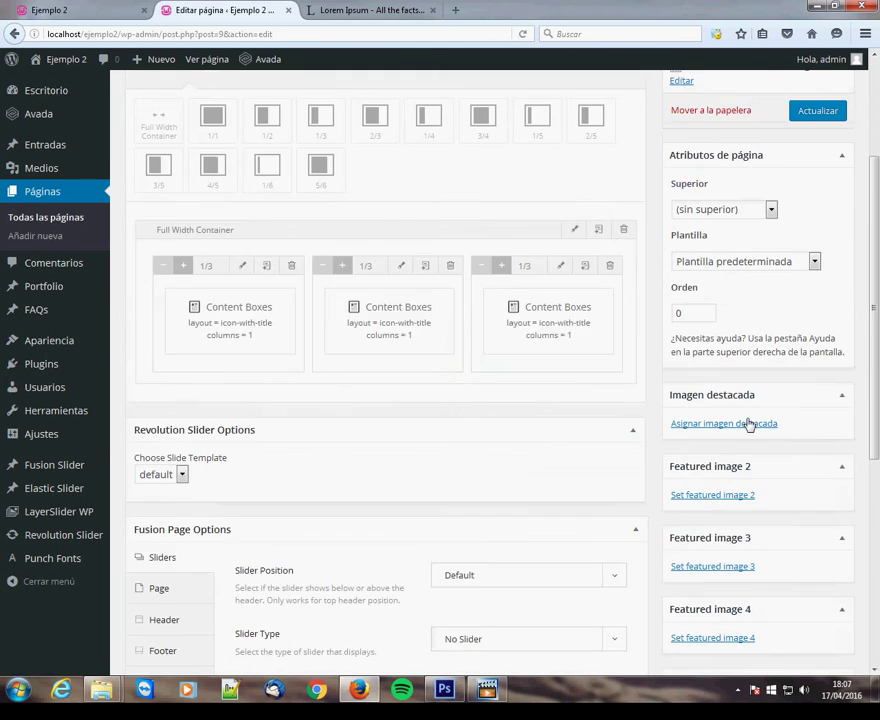
pyautogui.click(816, 296)
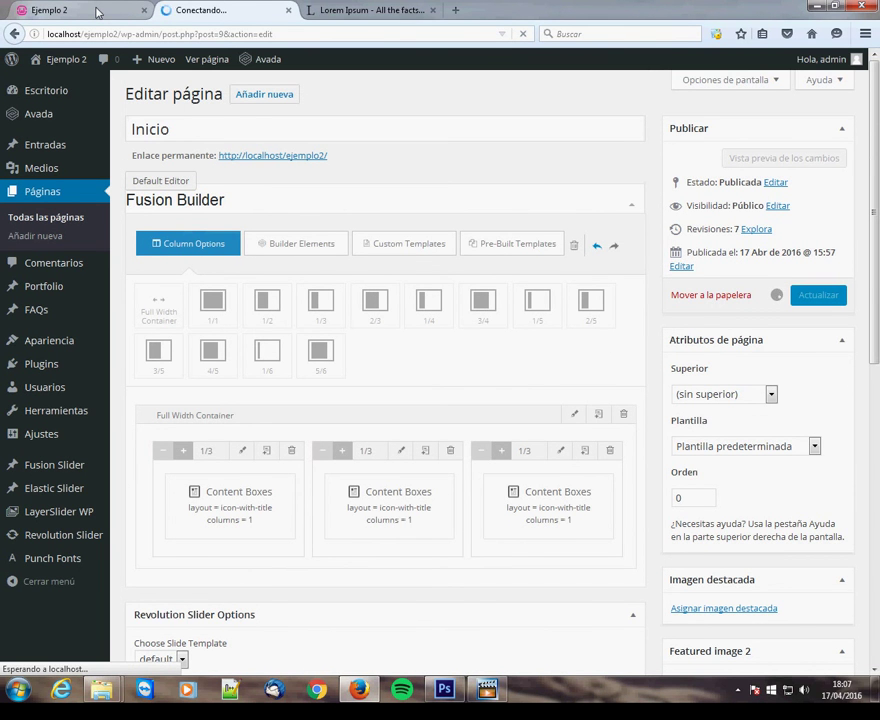
# Step: Reload the site's front page and check whether the slider is displayed
pyautogui.click(97, 11)
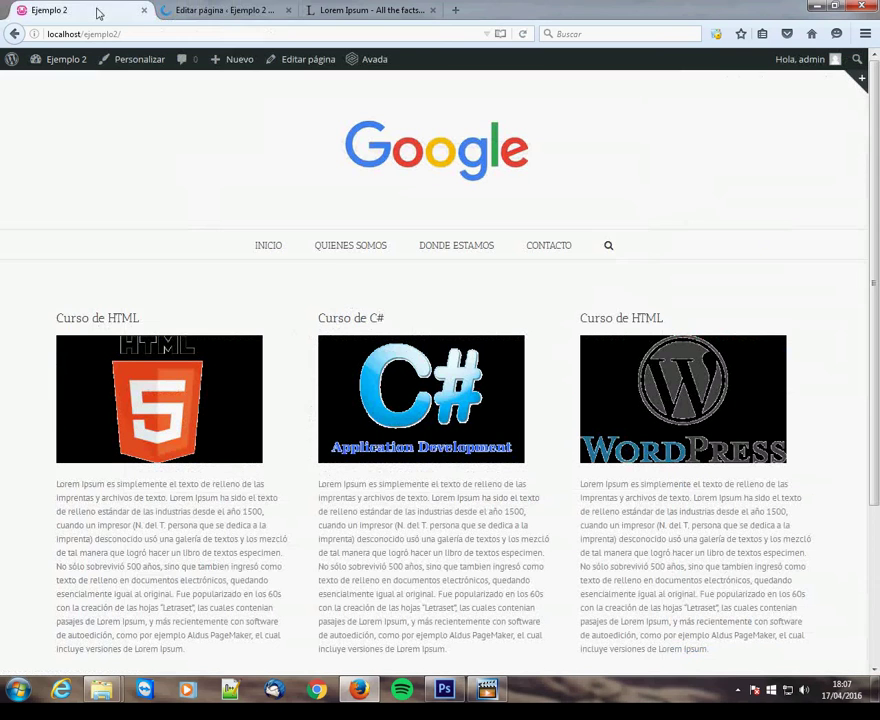
pyautogui.press('F5')
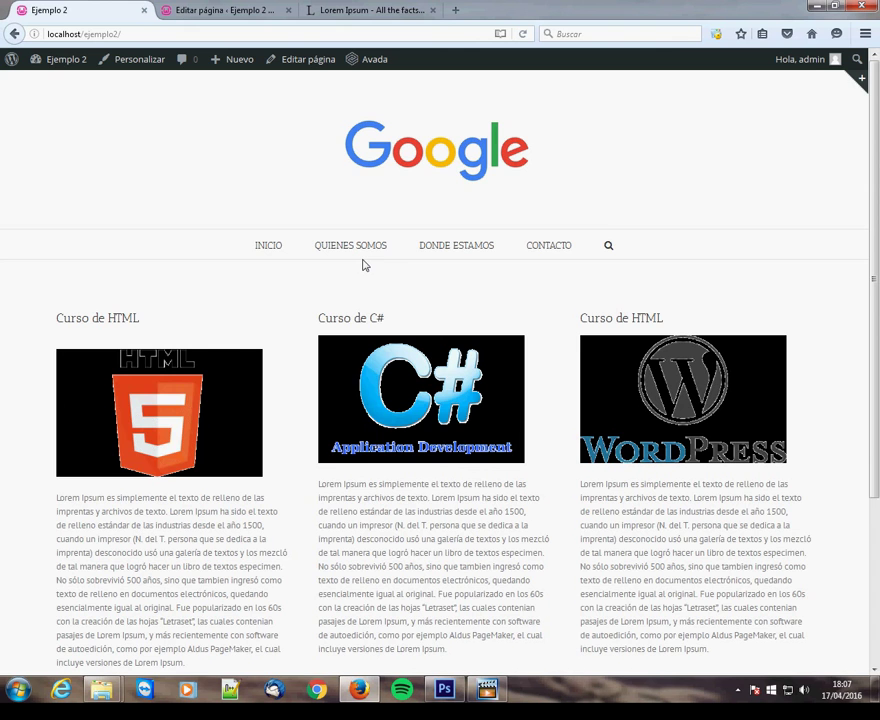
pyautogui.scroll(-5, 515, 377)
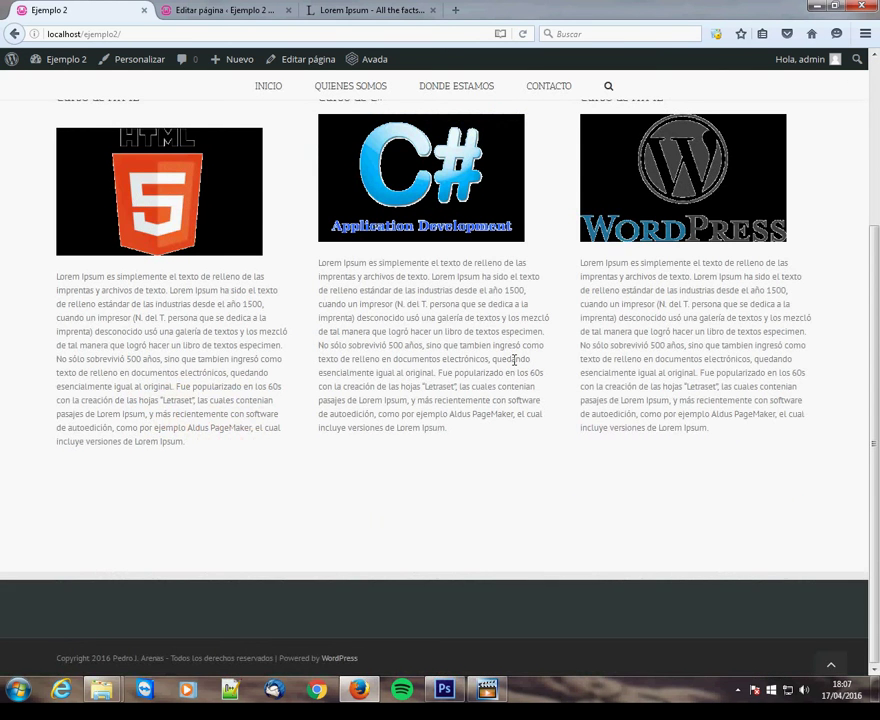
pyautogui.press('F5')
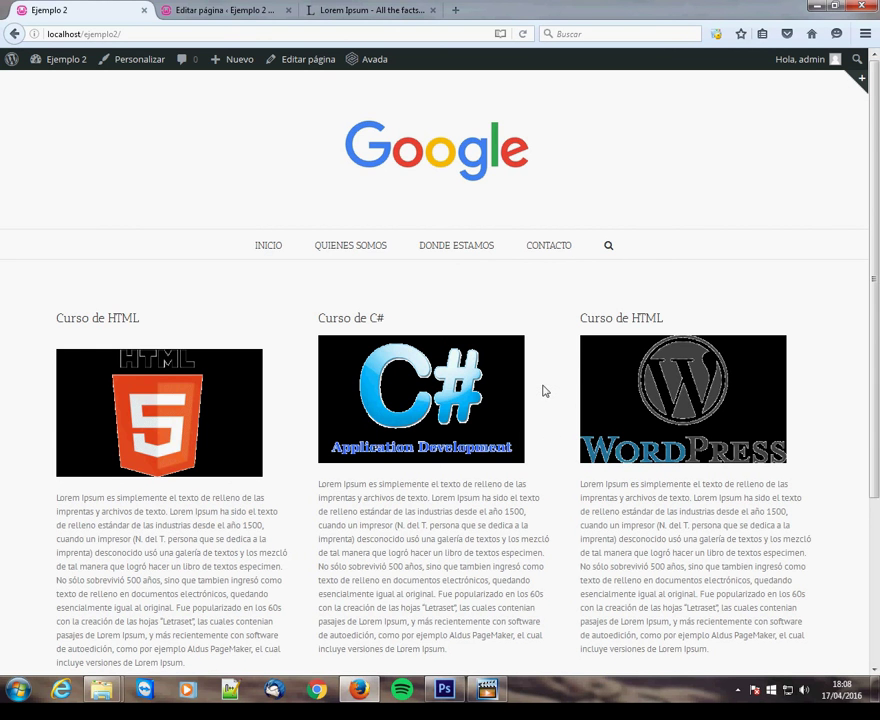
pyautogui.scroll(-3, 537, 392)
pyautogui.scroll(3, 537, 392)
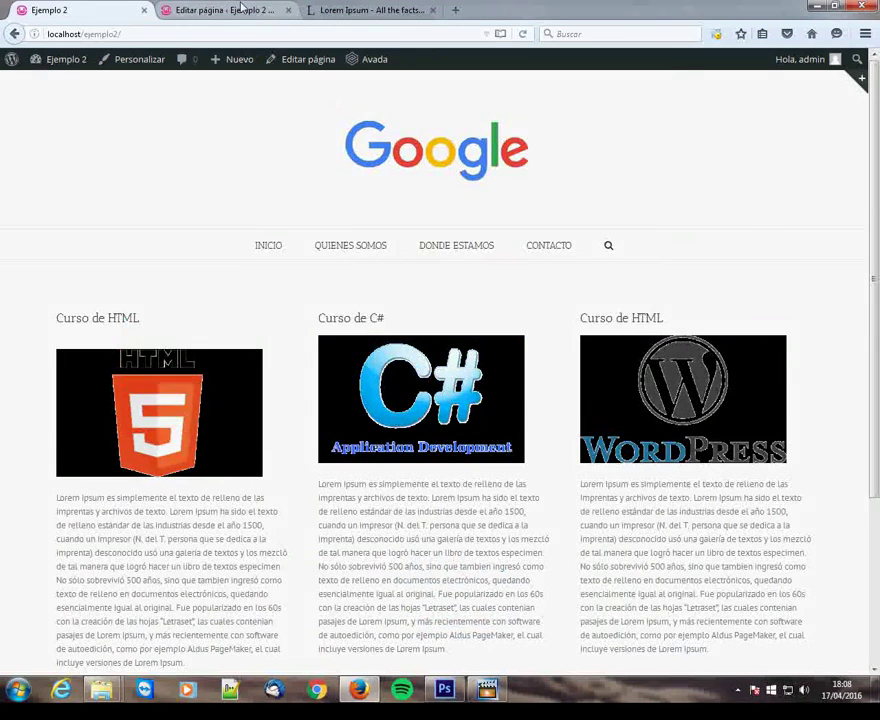
# Step: Set the Inicio page's slider position to Below in the Fusion Page Options
pyautogui.click(241, 8)
pyautogui.scroll(-2, 511, 428)
pyautogui.scroll(-5, 513, 417)
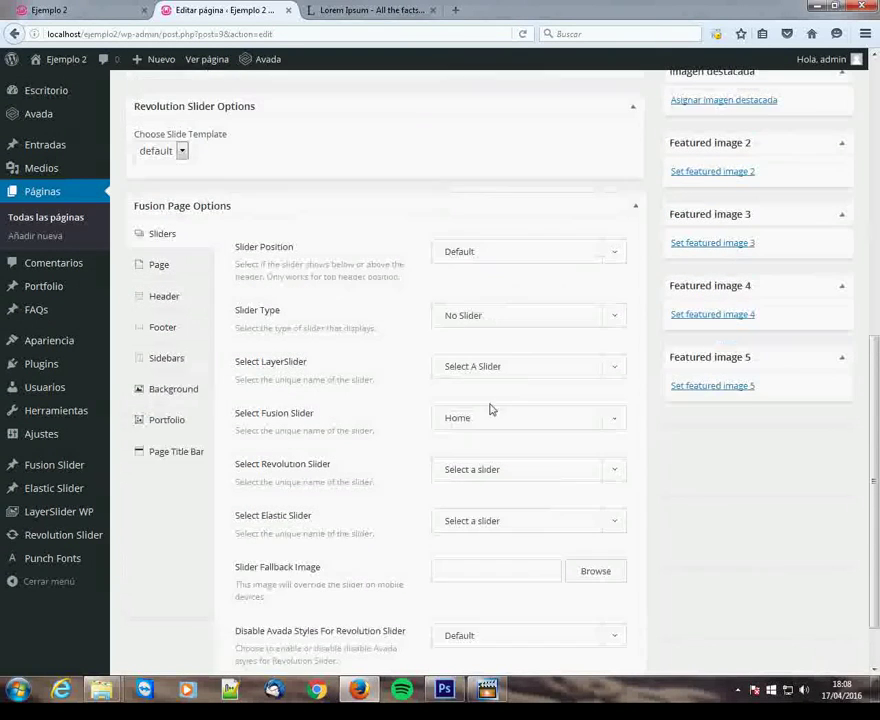
pyautogui.scroll(1, 496, 410)
pyautogui.click(499, 262)
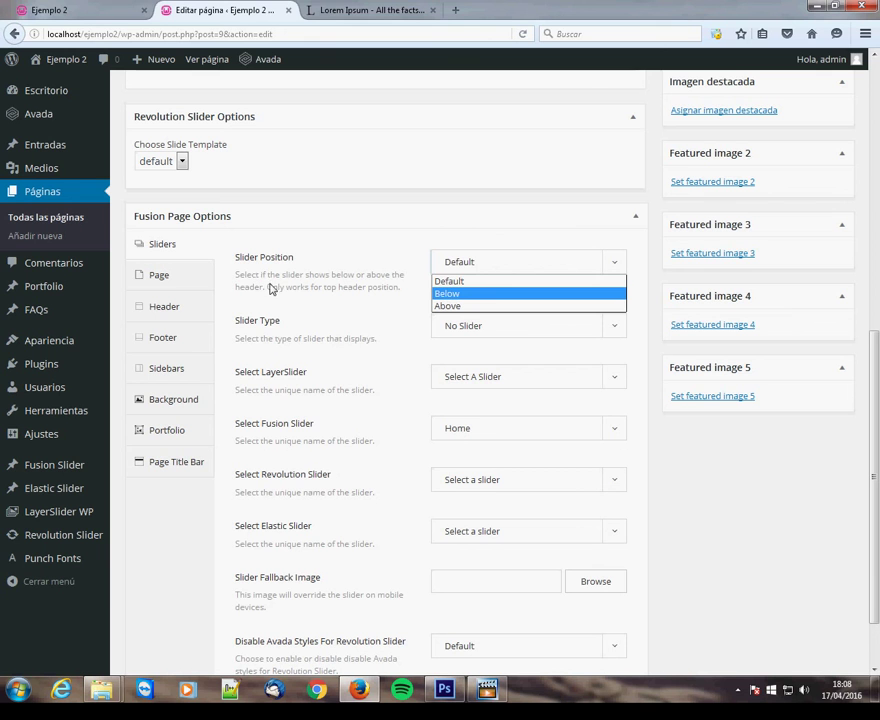
pyautogui.click(479, 294)
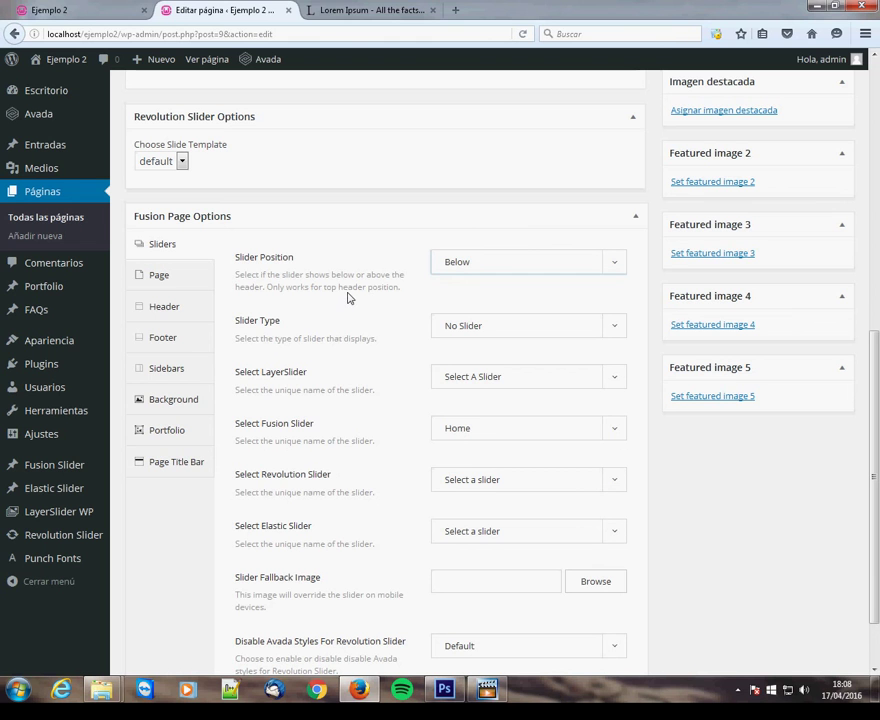
# Step: Set the Inicio page's slider type to Fusion Slider and update the page
pyautogui.click(501, 328)
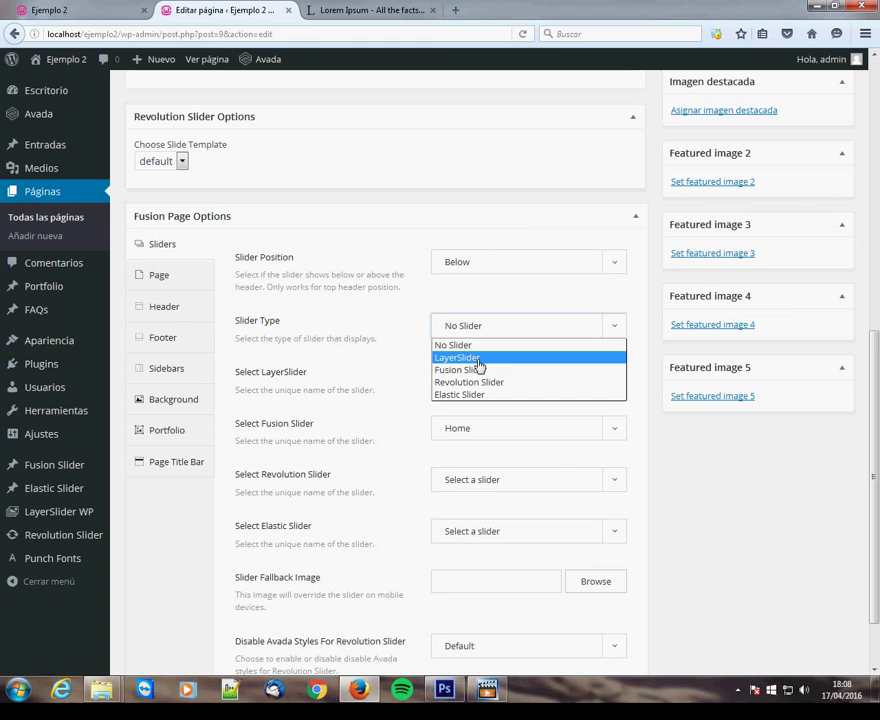
pyautogui.click(482, 370)
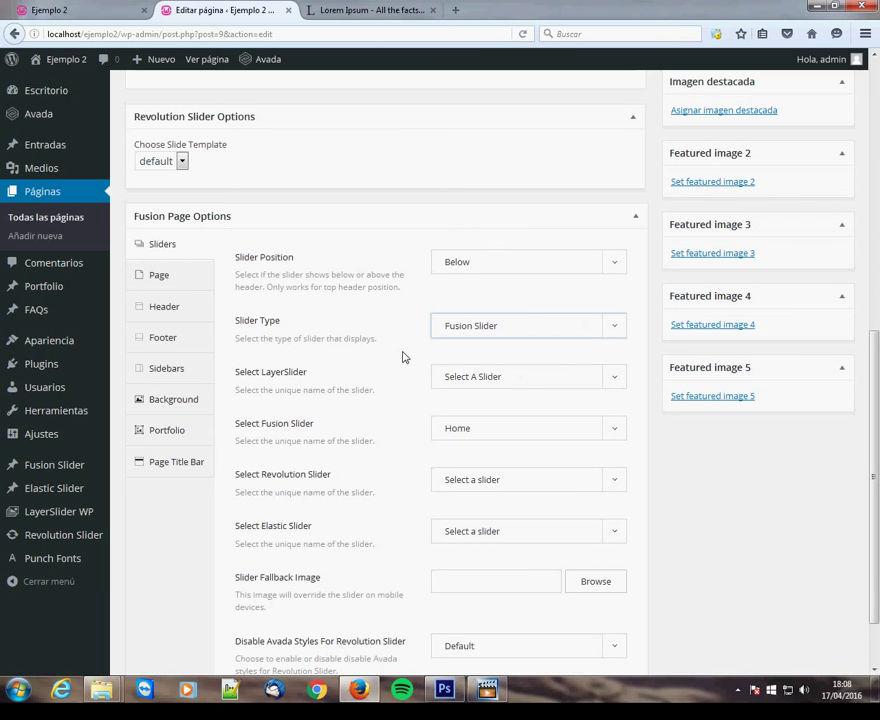
pyautogui.scroll(10, 818, 413)
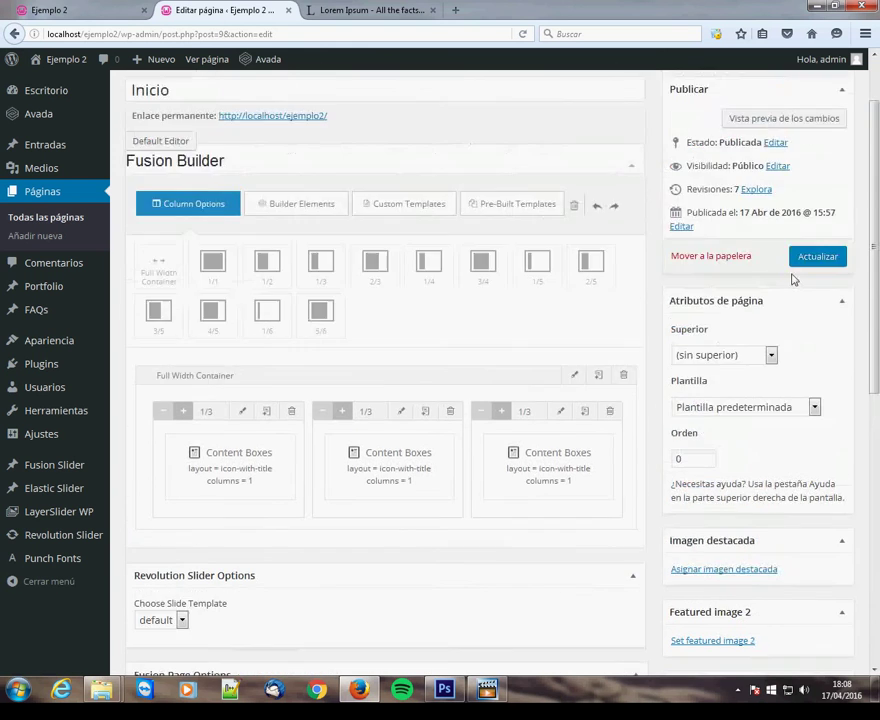
pyautogui.click(818, 334)
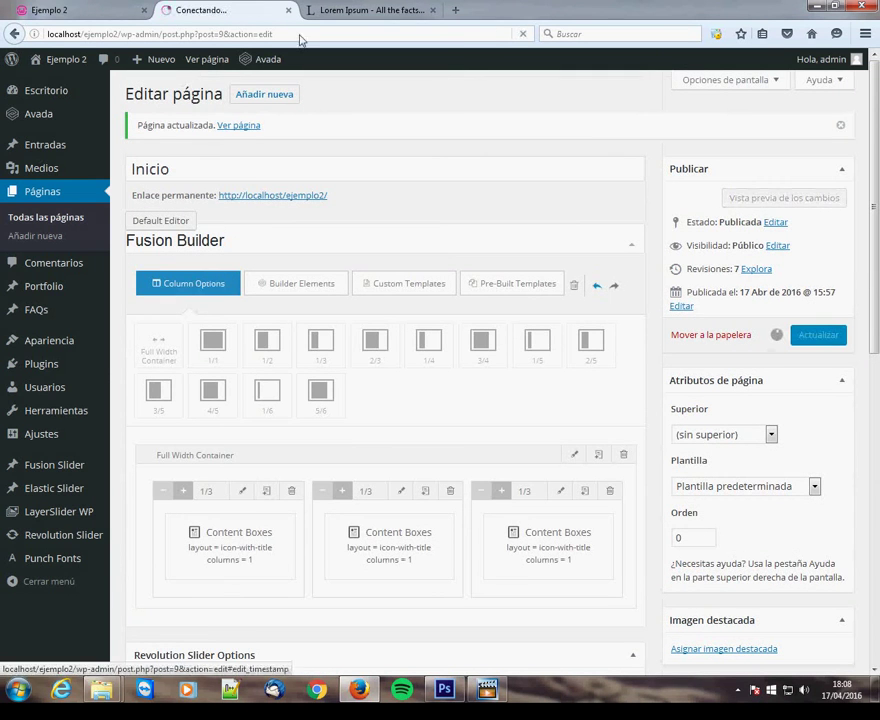
# Step: Reload the site's front page and advance through the slides of the Home slider
pyautogui.click(60, 9)
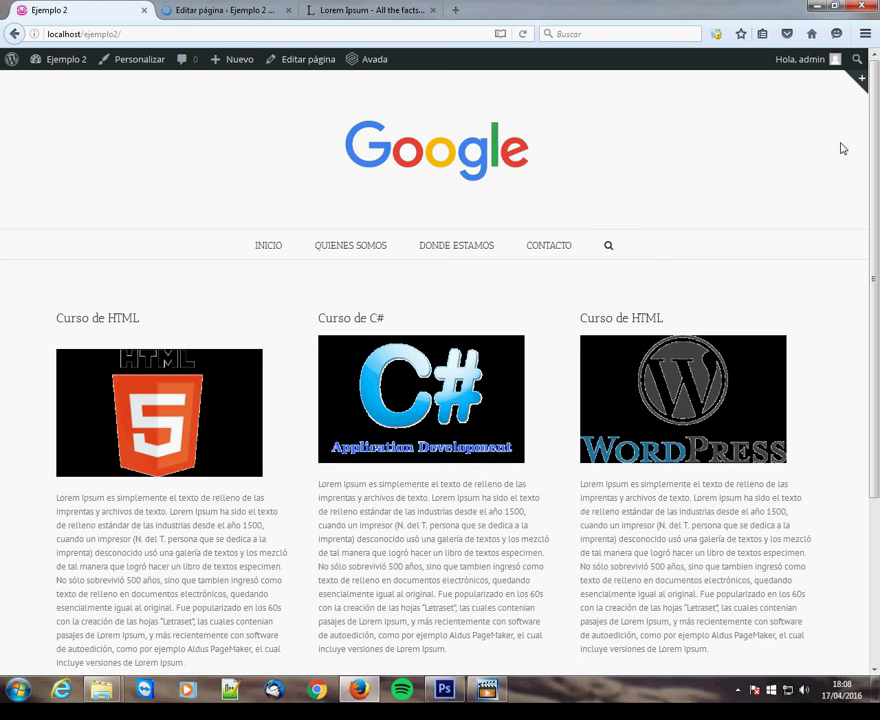
pyautogui.press('F5')
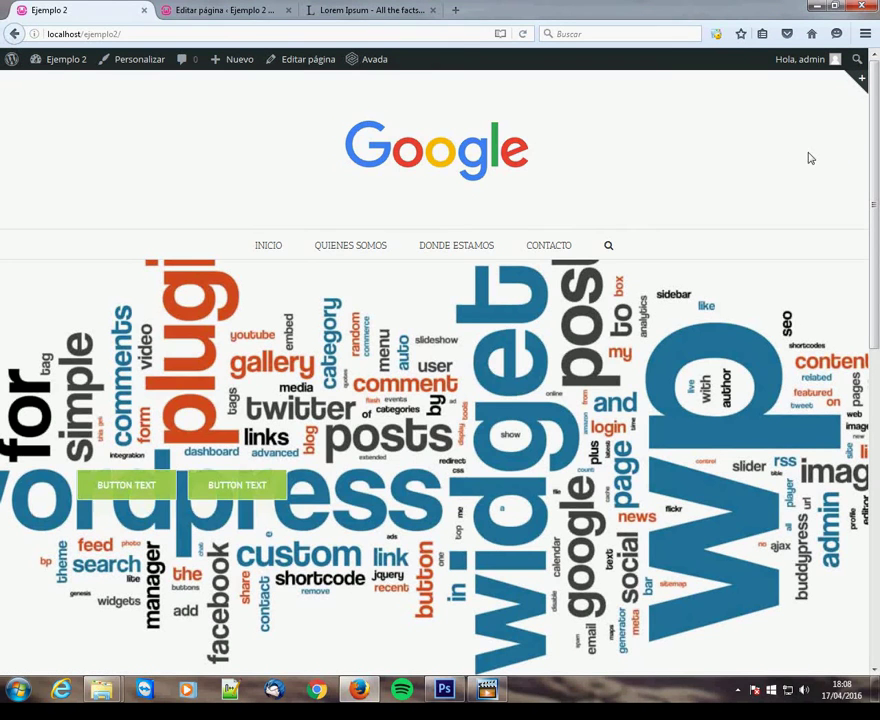
pyautogui.scroll(-5, 767, 211)
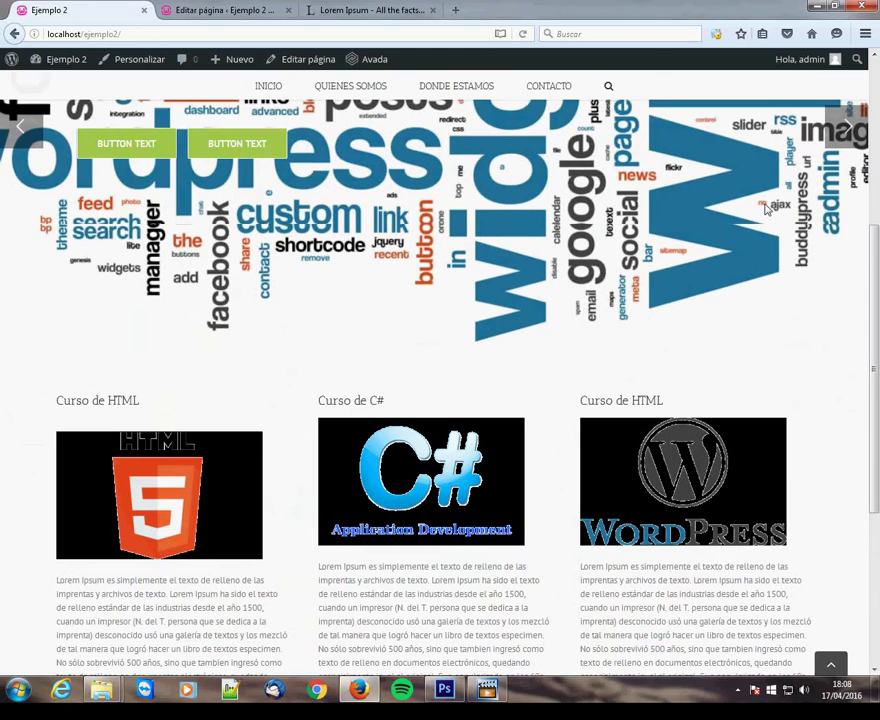
pyautogui.scroll(5, 767, 209)
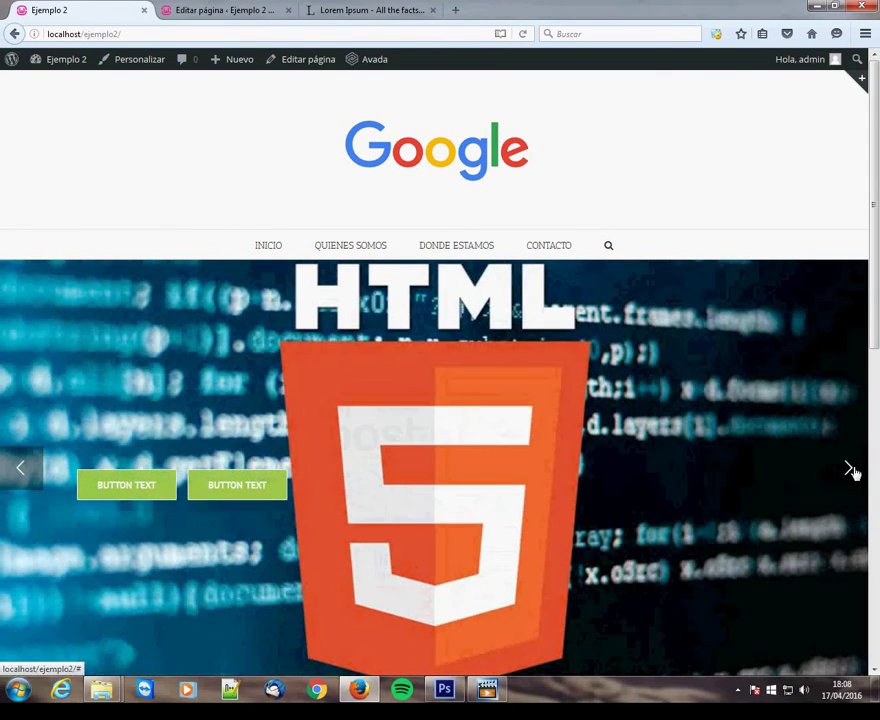
pyautogui.click(849, 470)
pyautogui.click(849, 470)
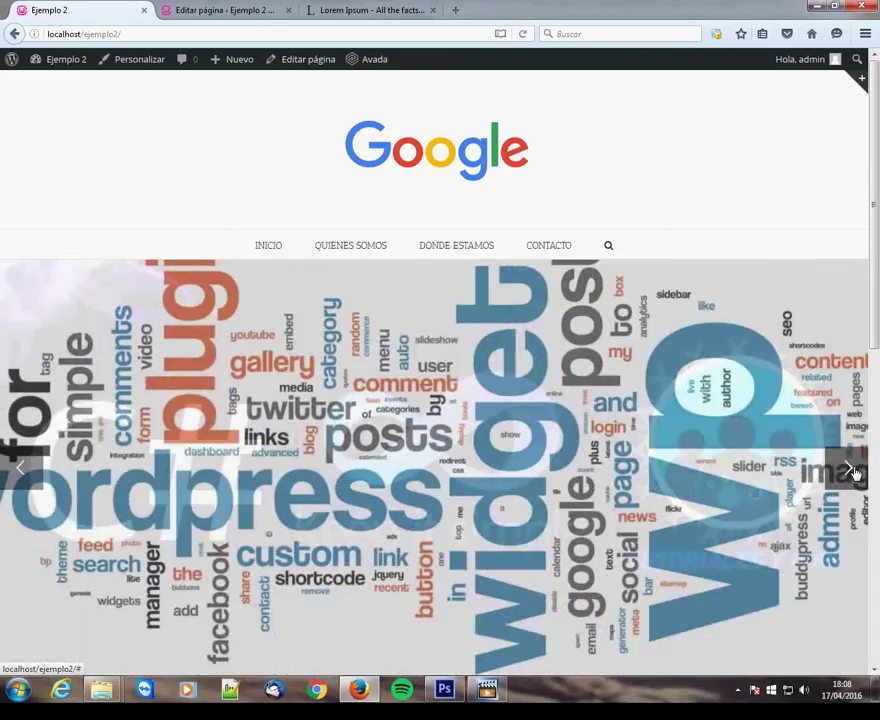
# Step: Examine the front page's overall layout, from the header and slider to the three course boxes
pyautogui.scroll(-5, 701, 338)
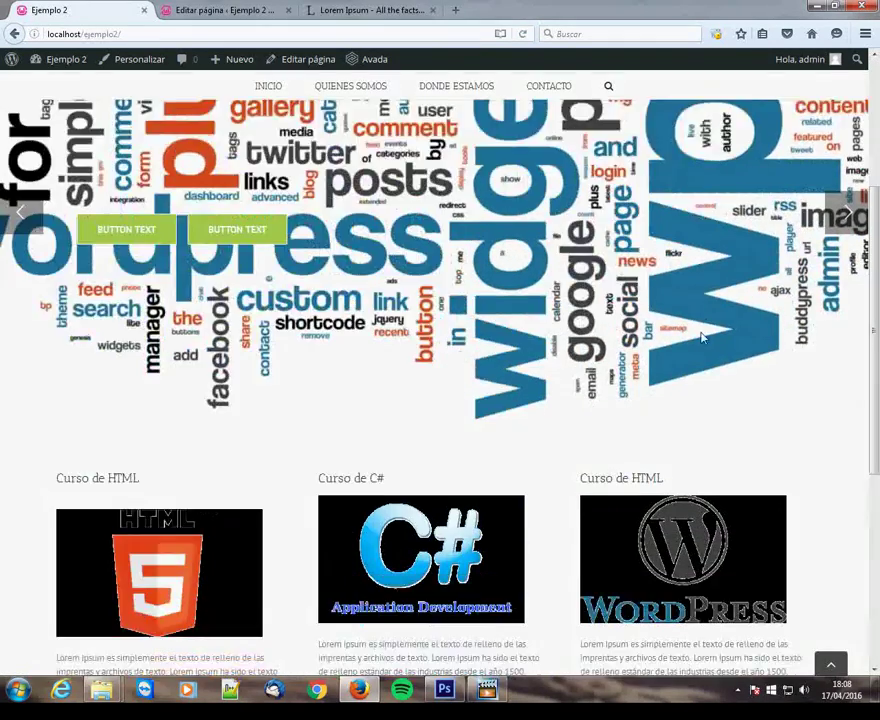
pyautogui.scroll(-4, 701, 338)
pyautogui.scroll(1, 703, 339)
pyautogui.scroll(8, 705, 340)
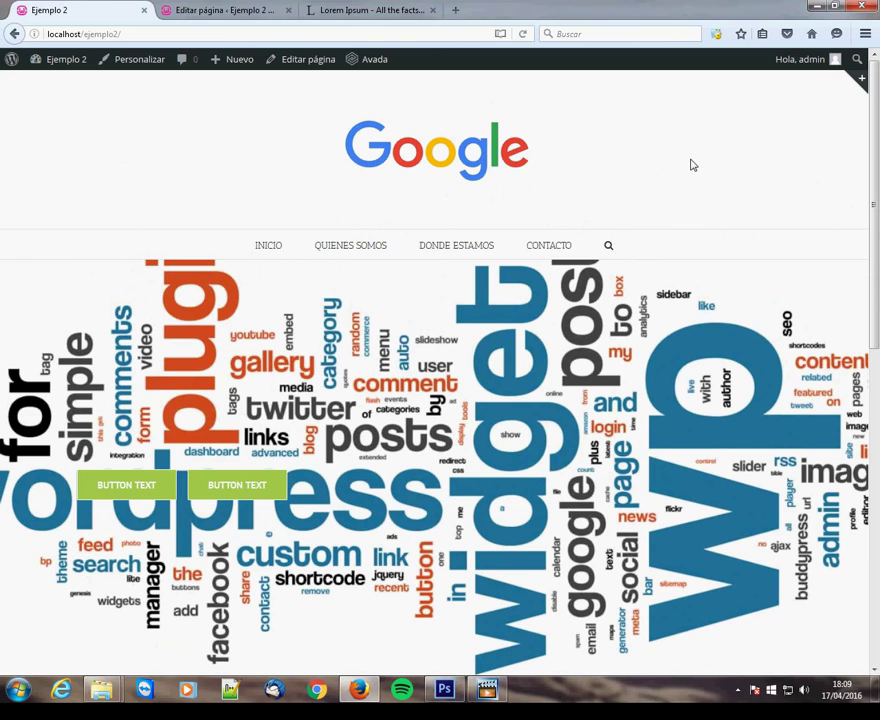
pyautogui.scroll(-3, 677, 219)
pyautogui.scroll(-3, 677, 219)
pyautogui.scroll(5, 460, 148)
pyautogui.moveTo(230, 62)
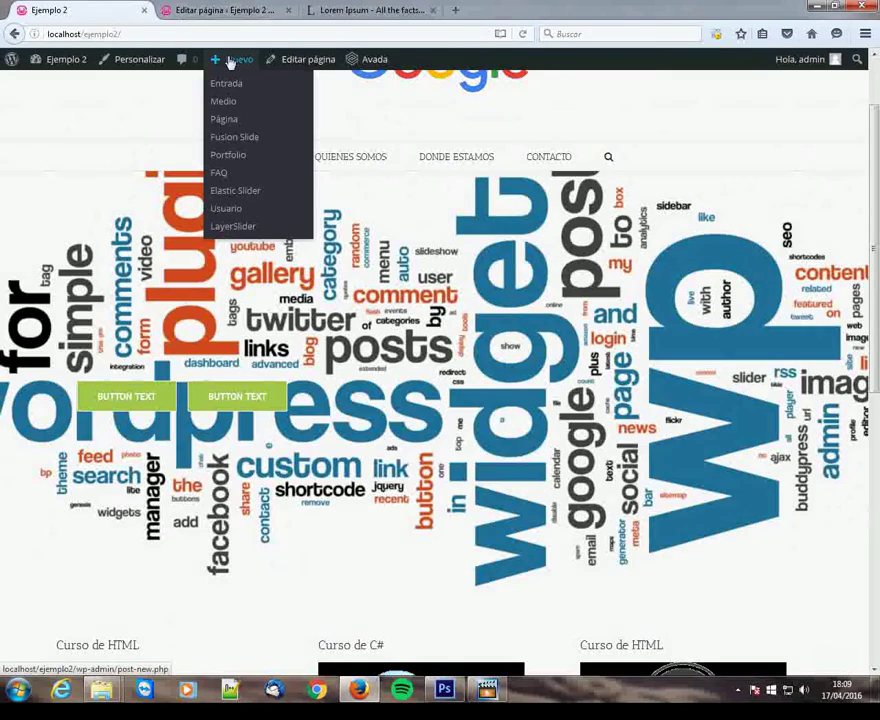
pyautogui.scroll(2, 740, 113)
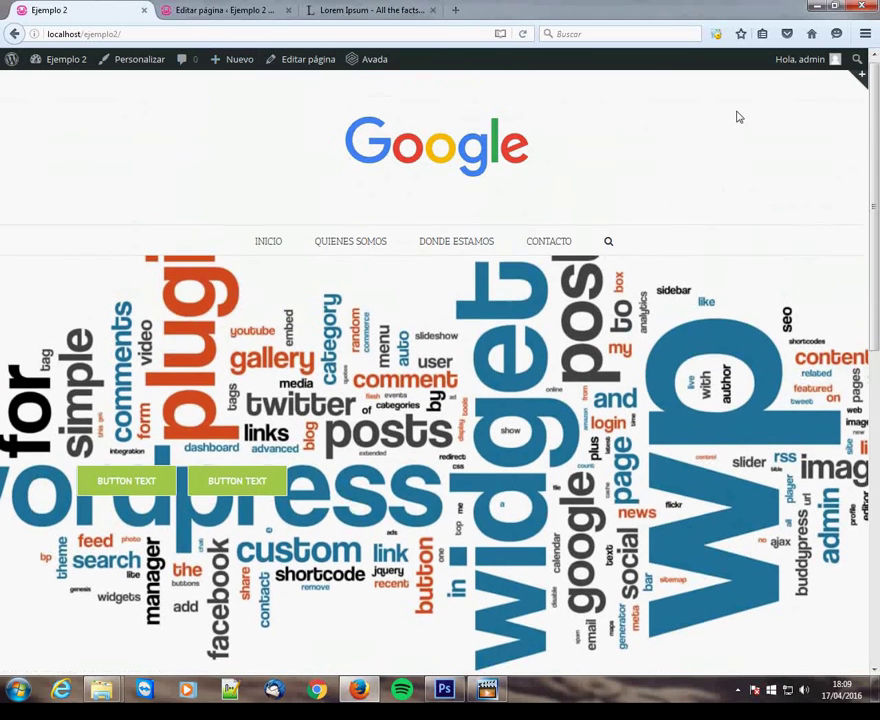